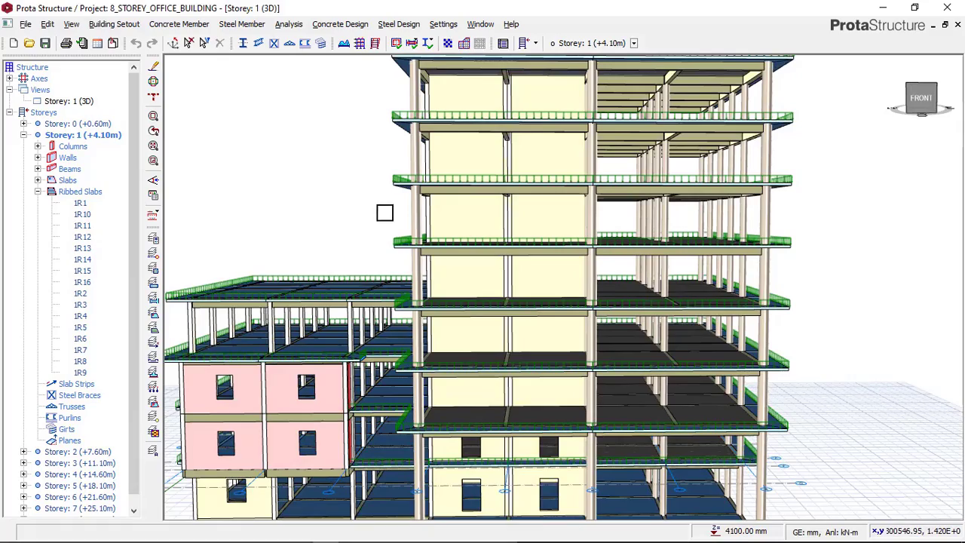
Inspect the 3D model of the eight-storey office building from the front and the side
scroll(381, 213, down, 2)
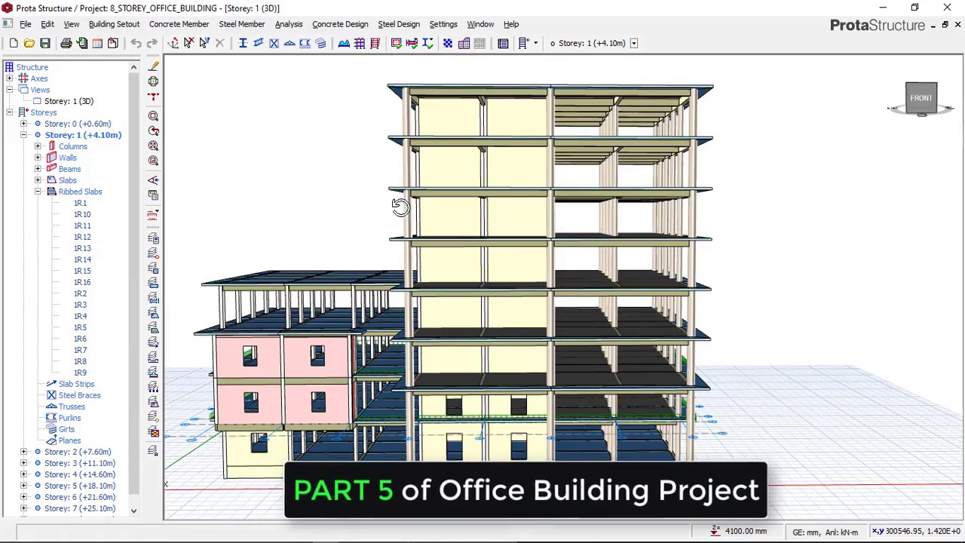
middle_drag(400, 207, 445, 196)
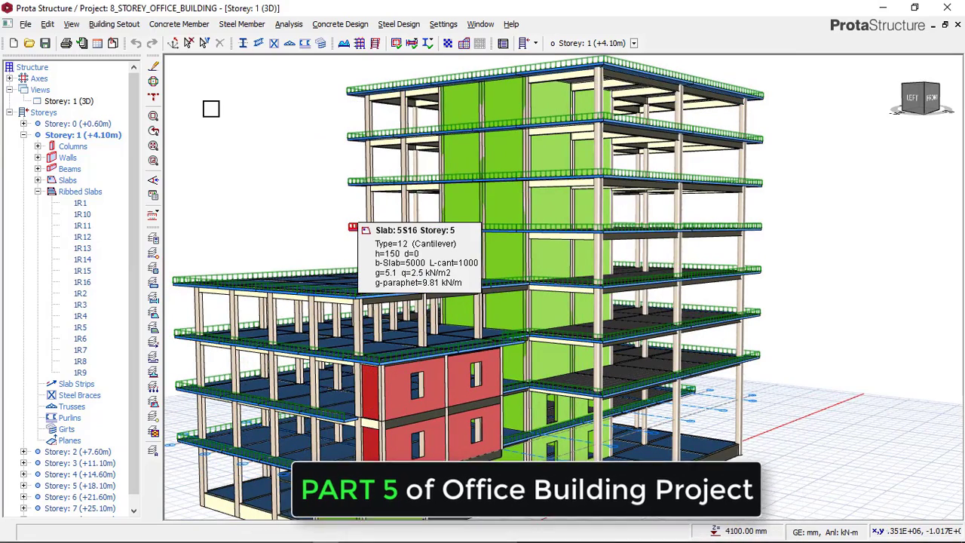
mouse_move(431, 213)
shift+middle_down()
mouse_move(367, 215)
mouse_move(436, 231)
shift+middle_up()
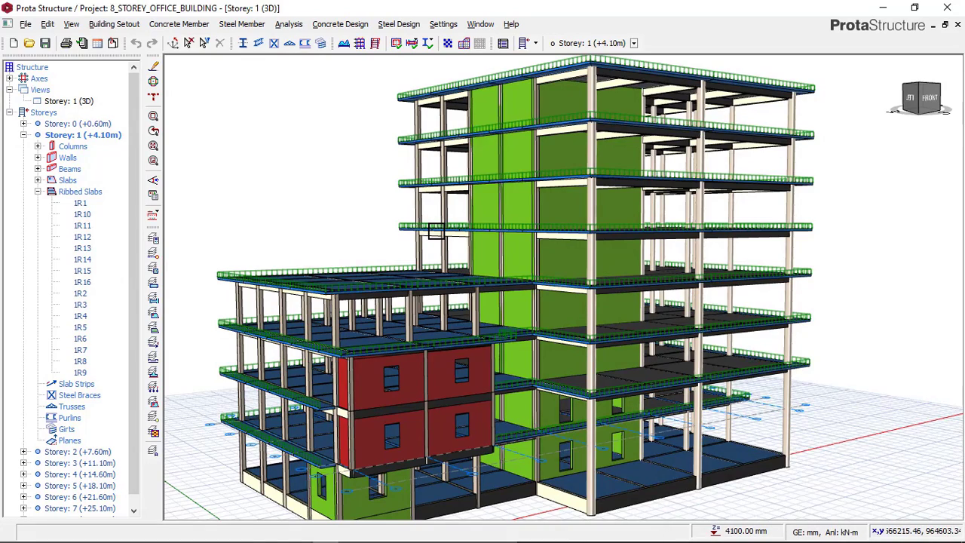
scroll(411, 226, down, 2)
scroll(412, 224, up, 2)
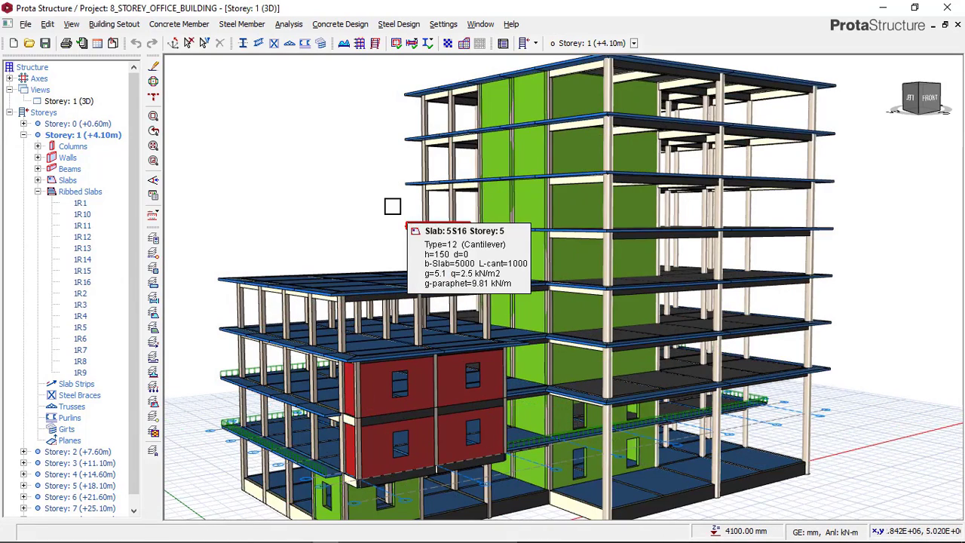
mouse_move(442, 242)
shift+middle_down()
mouse_move(453, 244)
mouse_move(409, 243)
mouse_move(443, 240)
mouse_move(422, 241)
shift+middle_up()
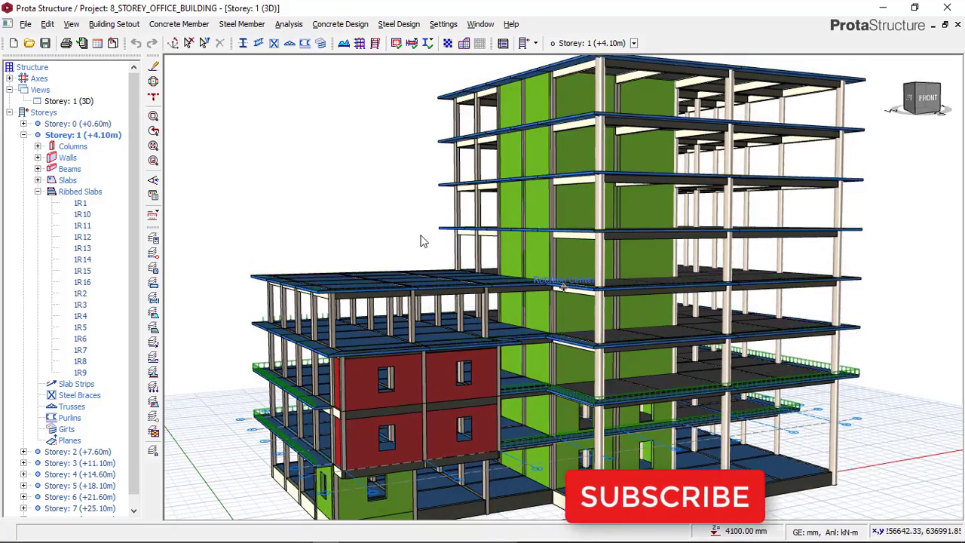
shift+middle_drag(330, 199, 321, 190)
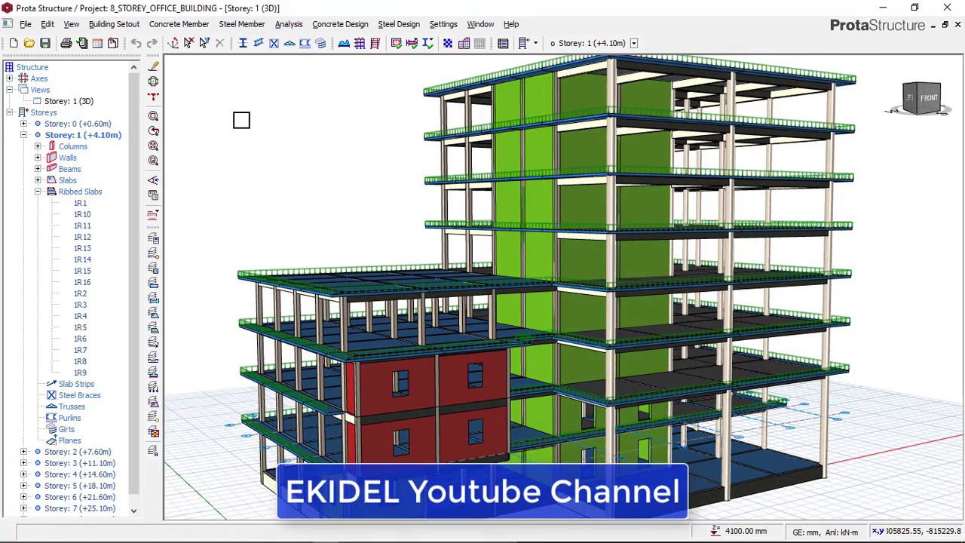
mouse_move(377, 181)
shift+middle_down()
mouse_move(383, 173)
mouse_move(373, 175)
shift+middle_up()
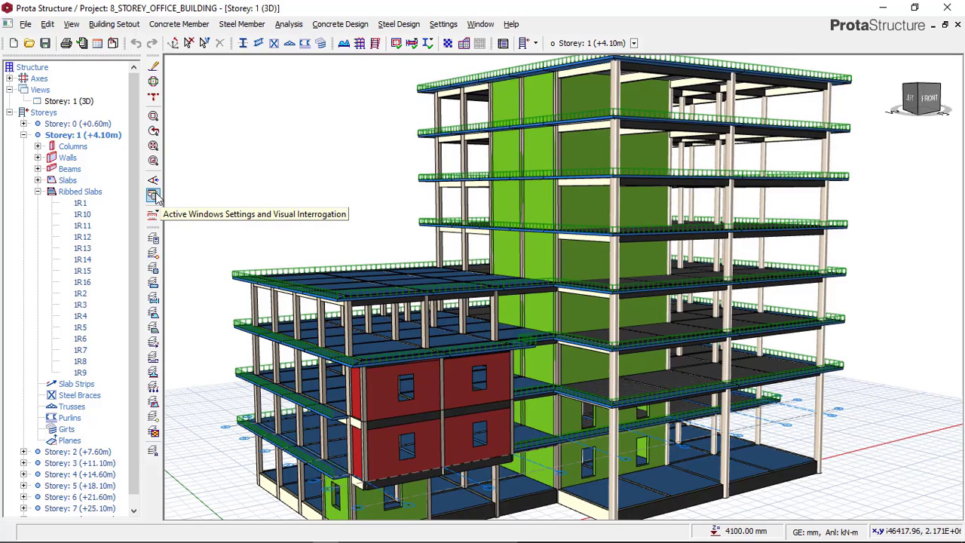
Recolour the 3D model by the Design Status criterion in the Visual Interrogation settings
double_click(411, 207)
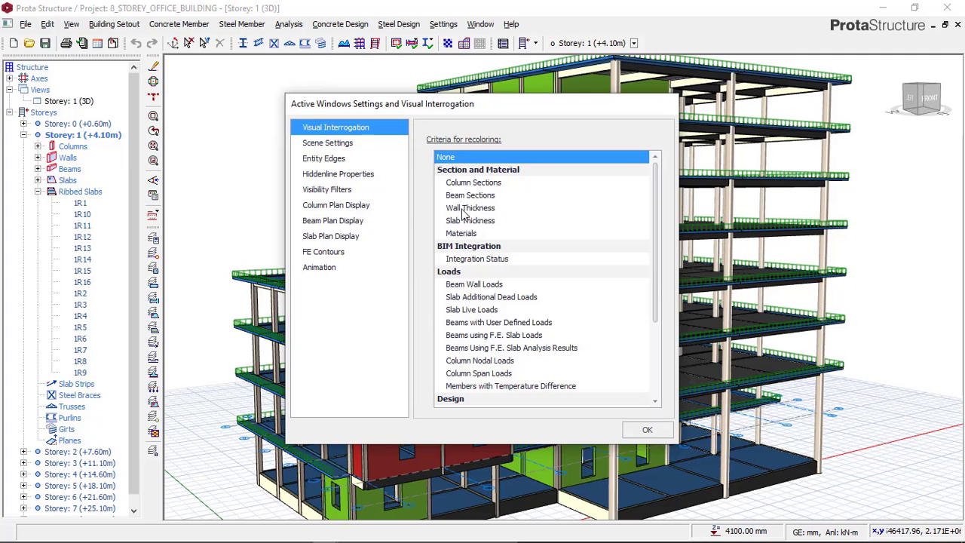
scroll(463, 214, down, 2)
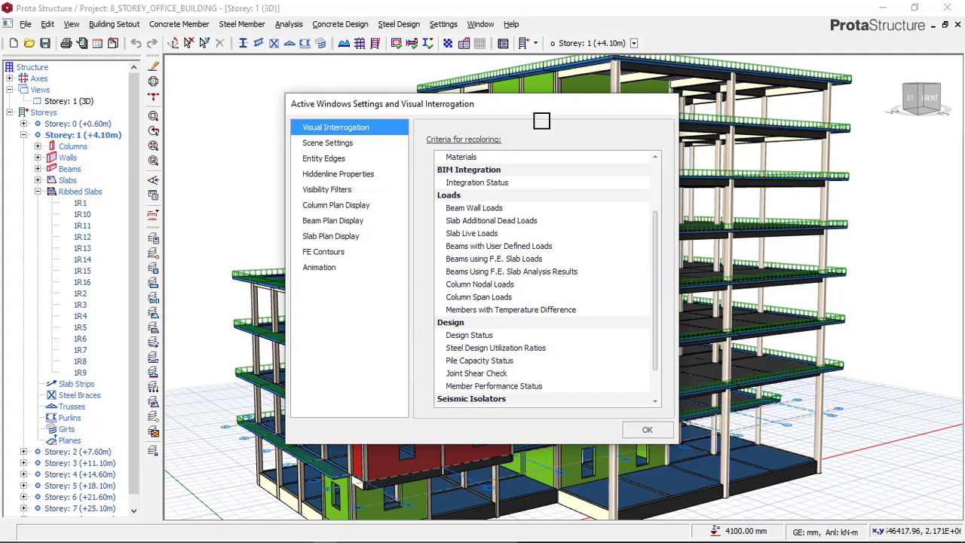
click(467, 335)
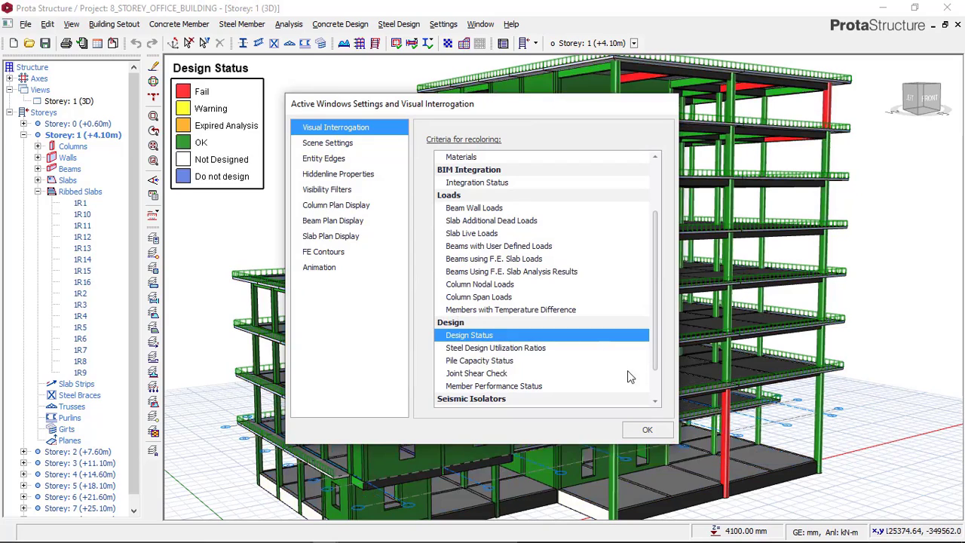
click(646, 429)
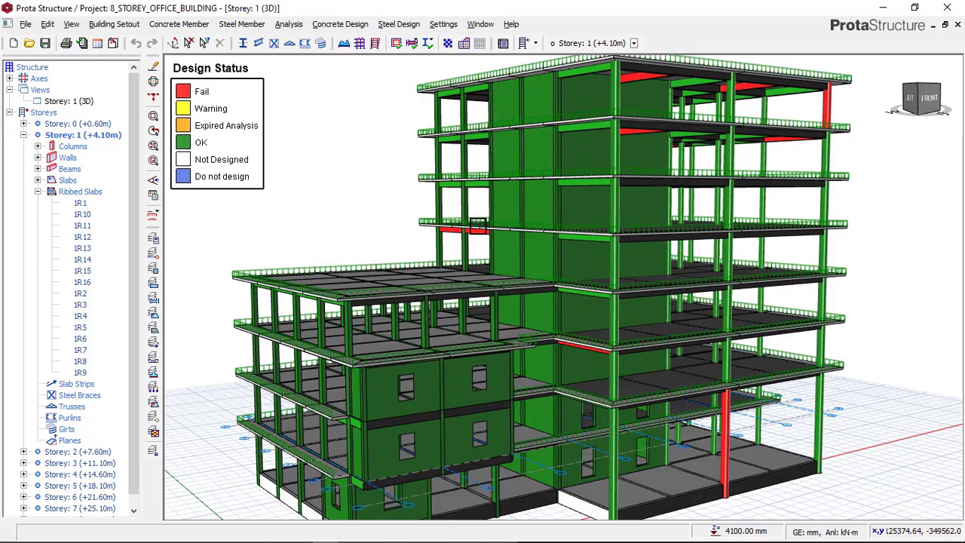
Open Column Section Design for the red-marked column on the lower front of the tower
scroll(478, 226, down, 2)
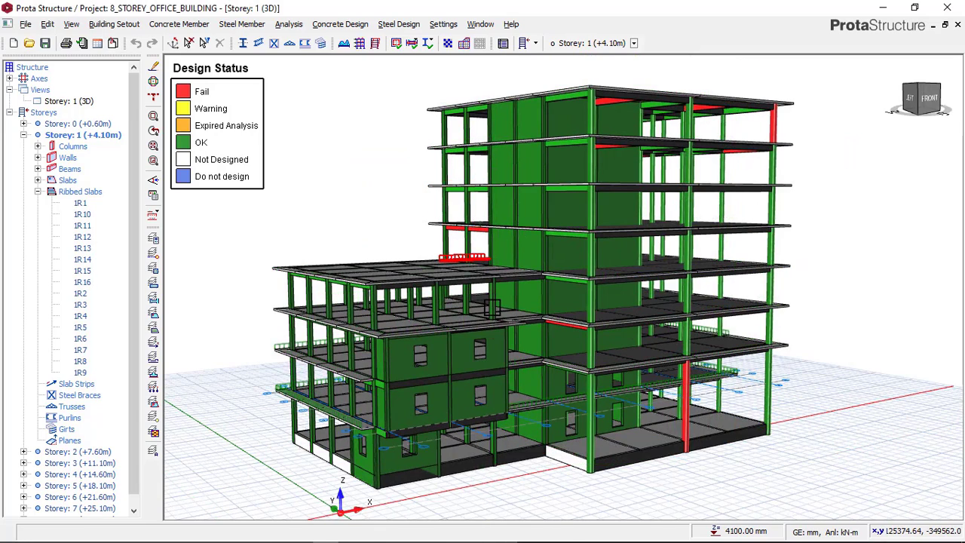
scroll(492, 307, up, 2)
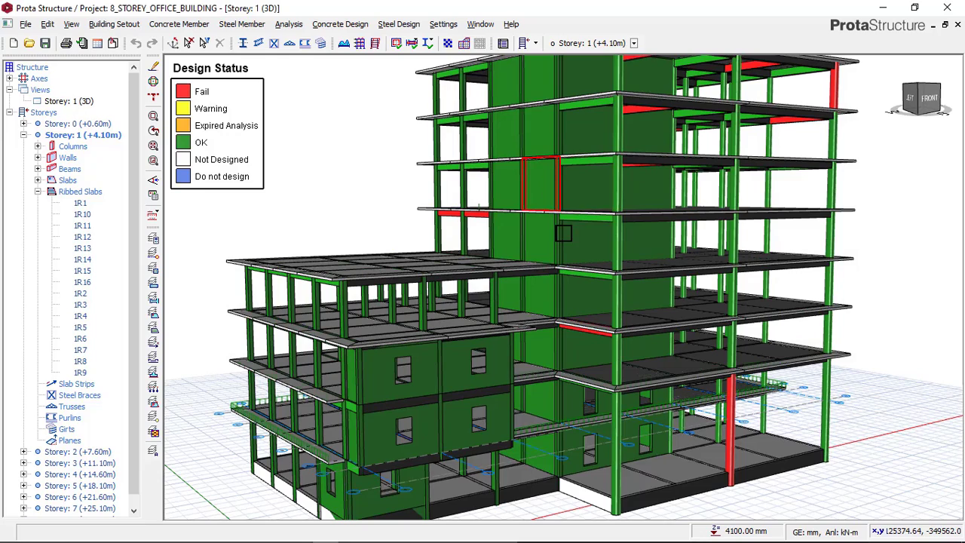
middle_drag(554, 236, 552, 237)
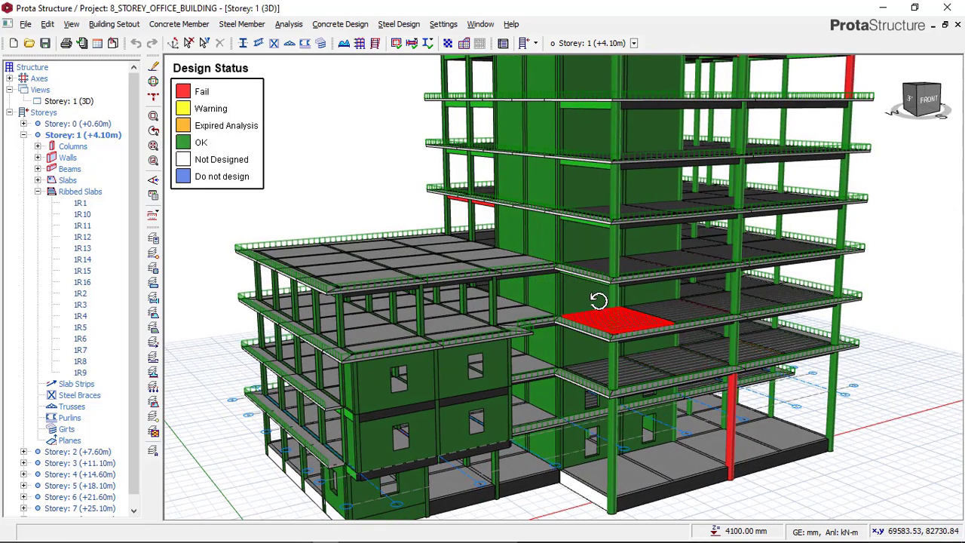
middle_drag(600, 298, 599, 299)
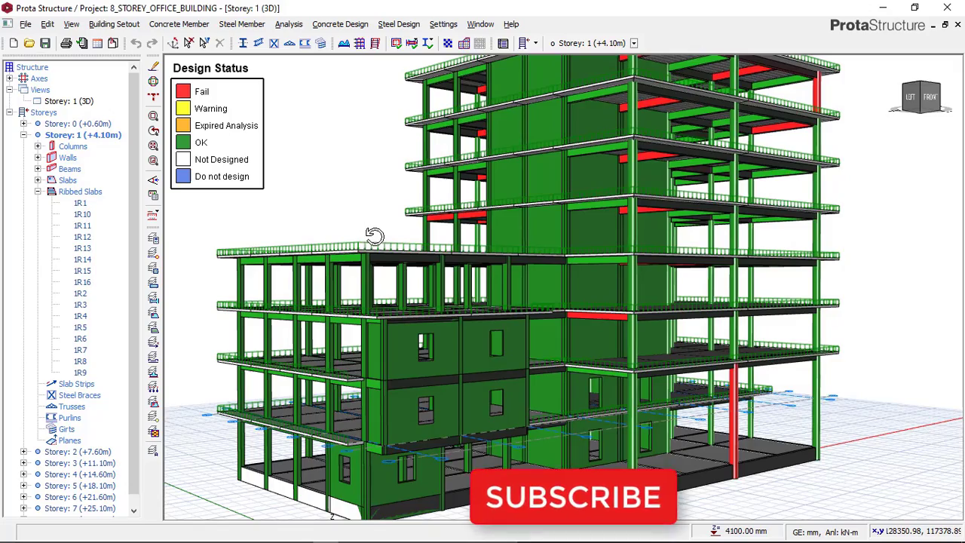
mouse_move(377, 239)
middle_down()
mouse_move(369, 237)
mouse_move(445, 179)
middle_up()
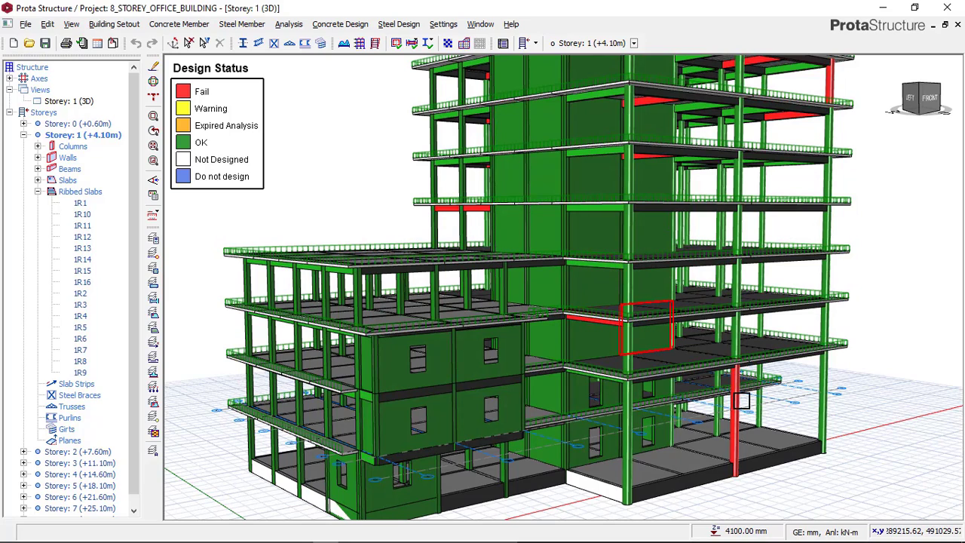
mouse_move(742, 424)
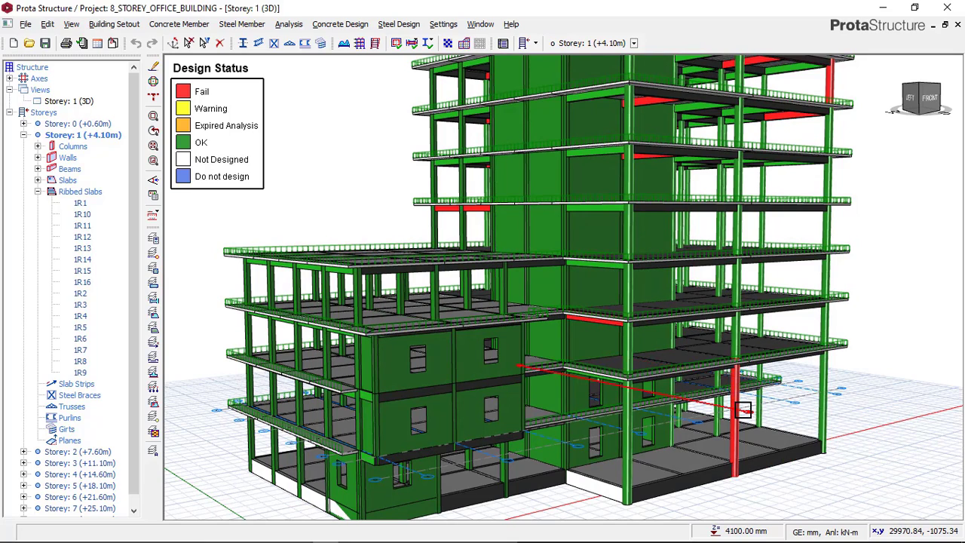
click(740, 407)
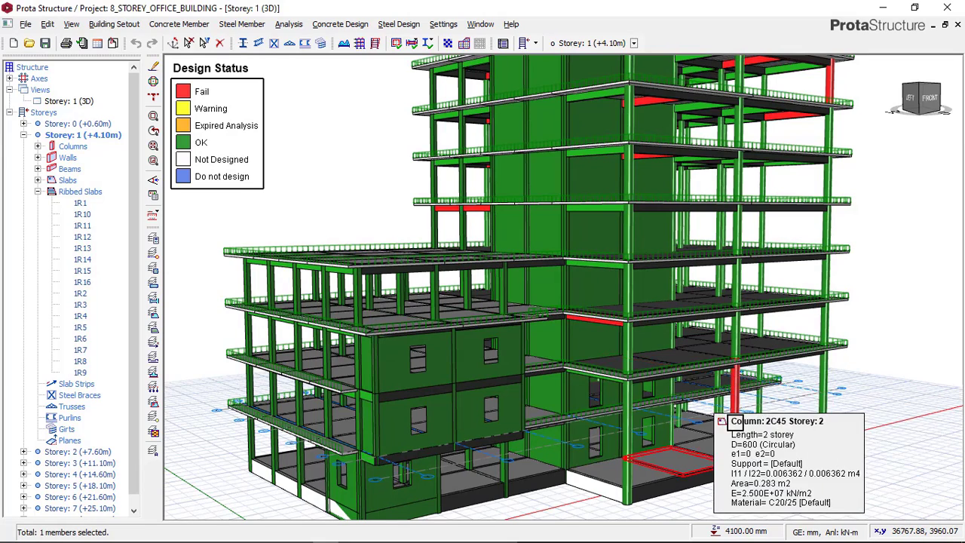
right_click(881, 255)
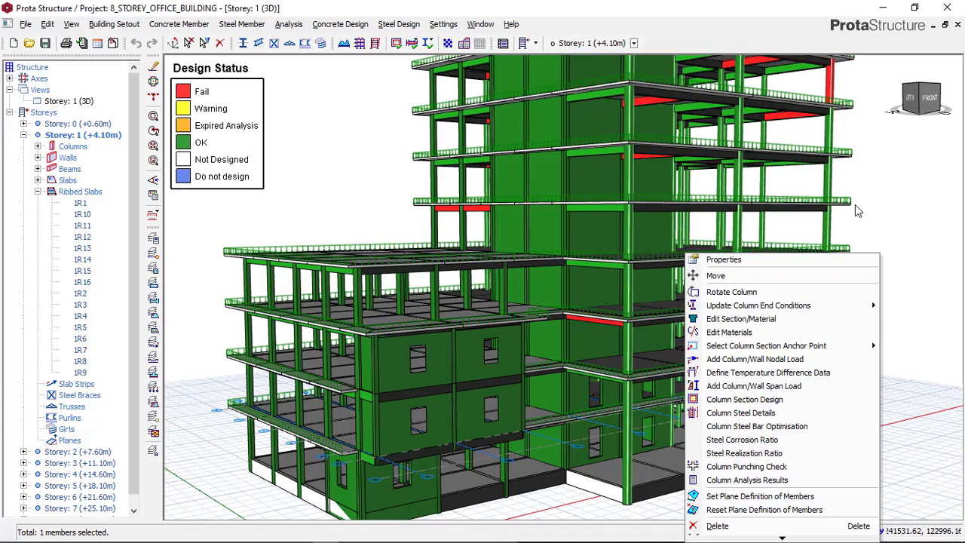
click(742, 400)
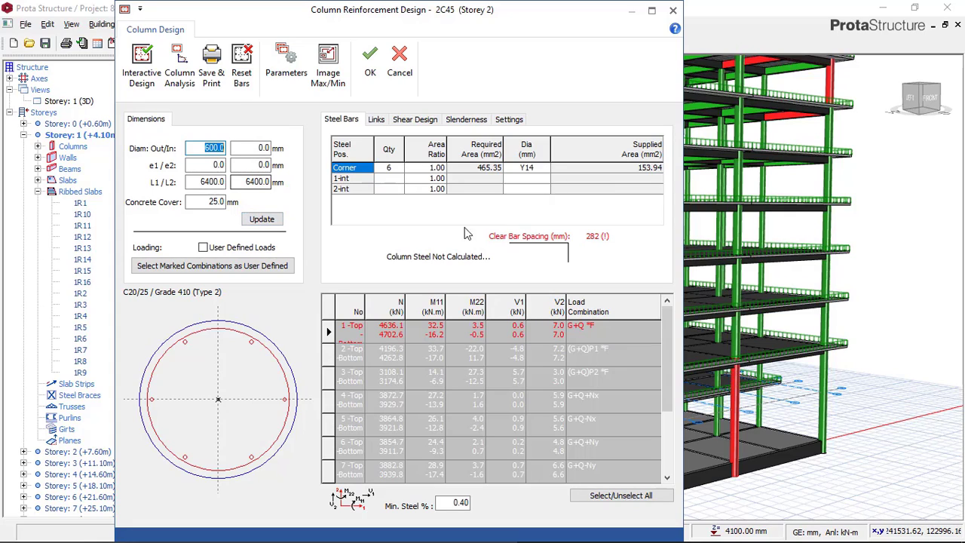
Reset the circular column's bars, update the section, and run and accept an Interactive Design
click(246, 75)
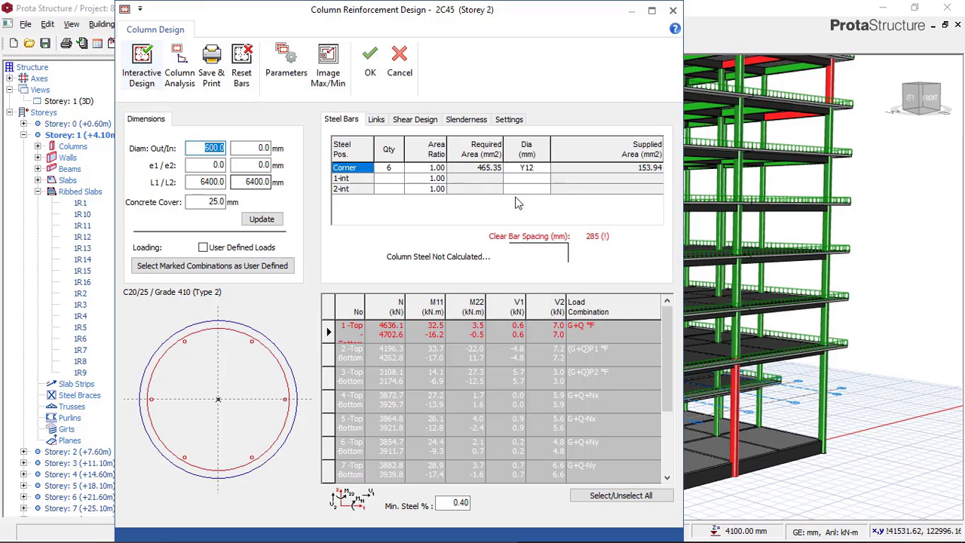
click(264, 219)
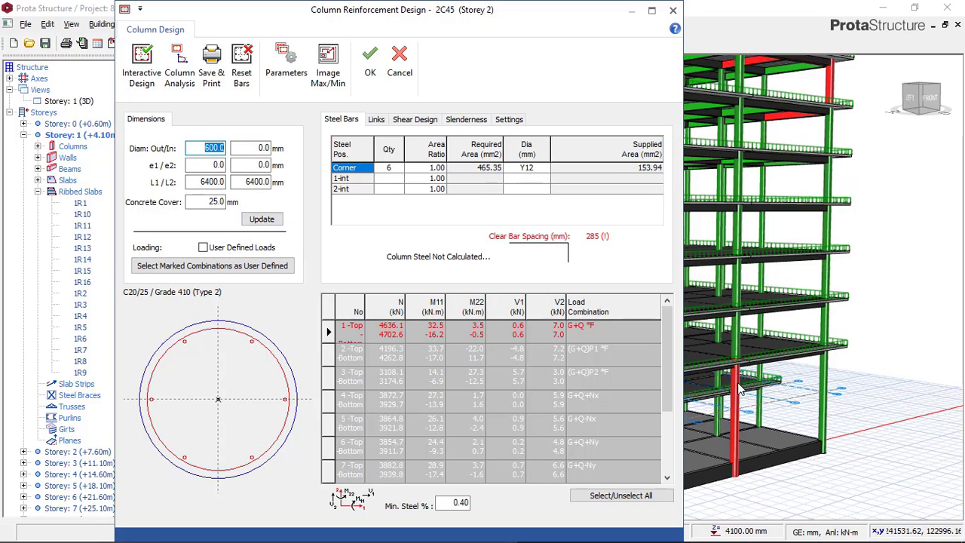
click(146, 72)
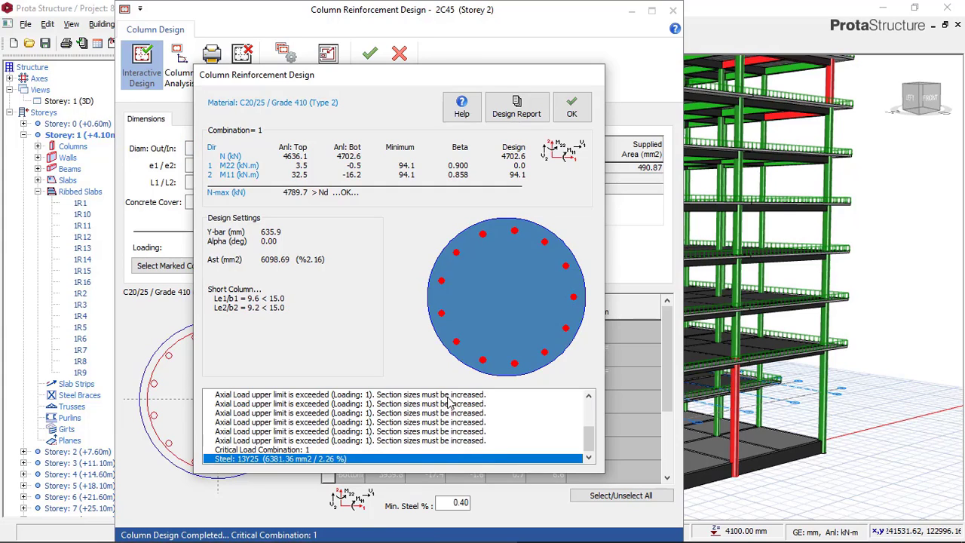
click(571, 111)
Set the column's outer diameter to 650 mm and rerun the Interactive Design with the updated section
double_click(200, 148)
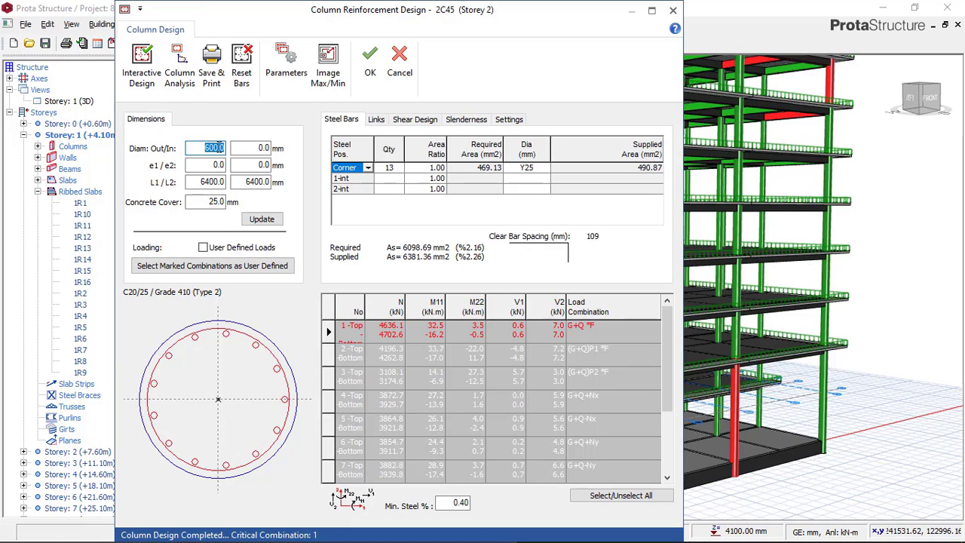
text(650)
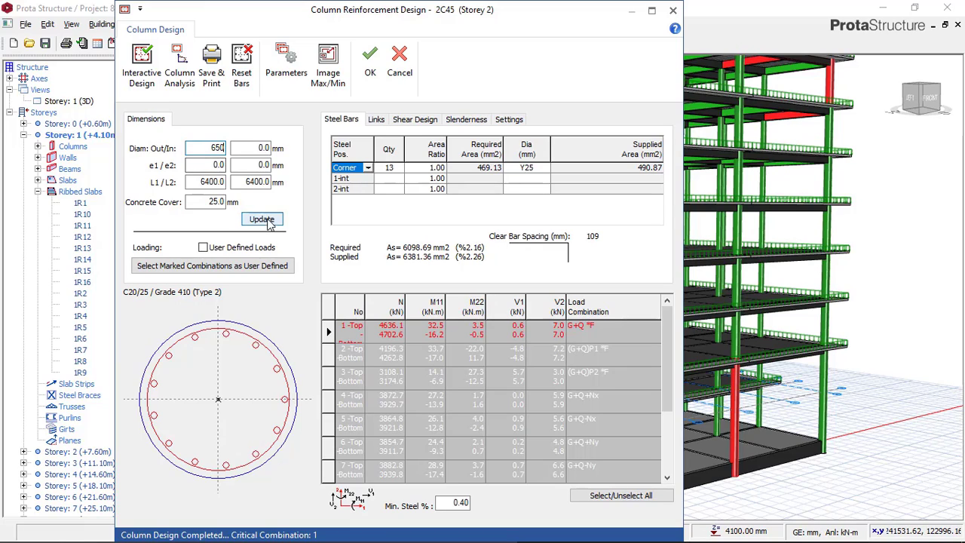
click(261, 218)
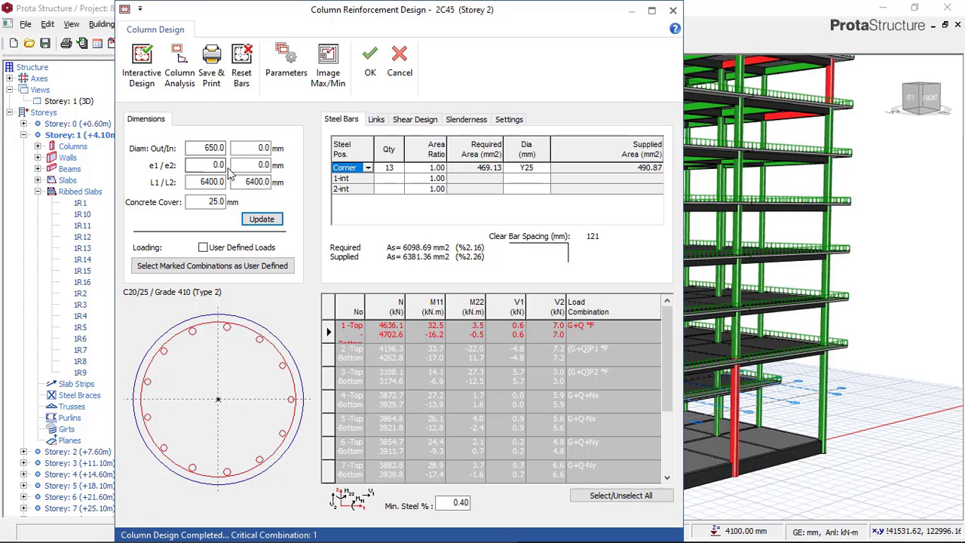
click(141, 68)
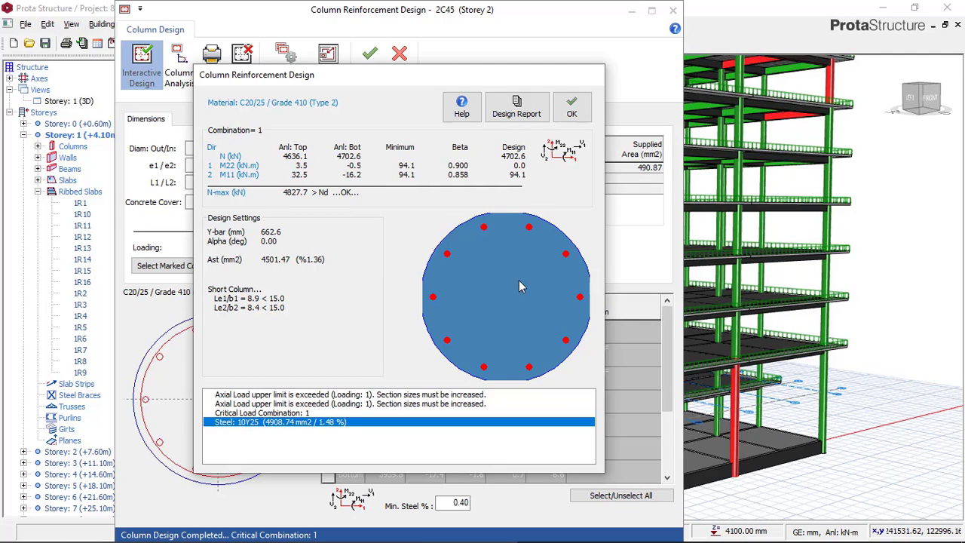
click(571, 108)
Set the column's outer diameter to 675 mm, rerun the Interactive Design, and accept the column design
double_click(215, 148)
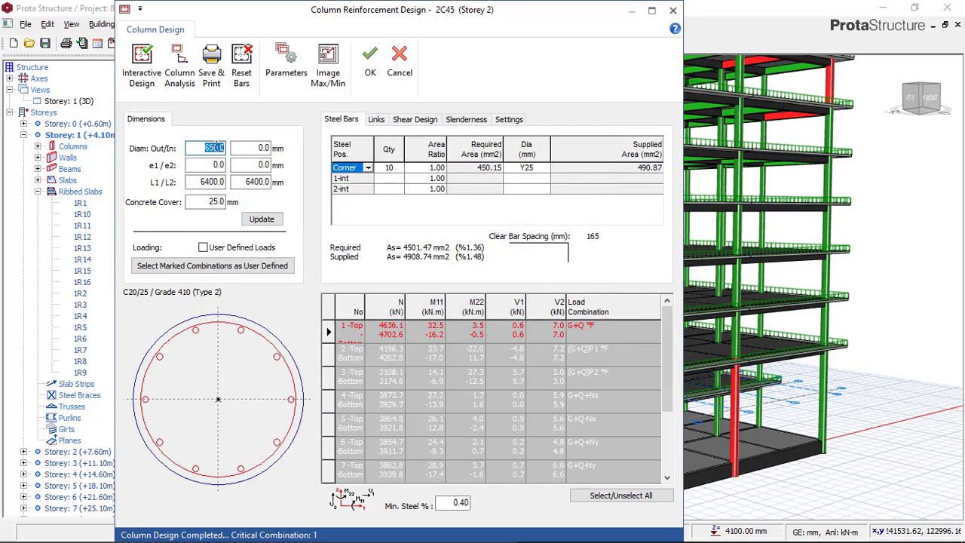
text(7)
text(6)
text(75)
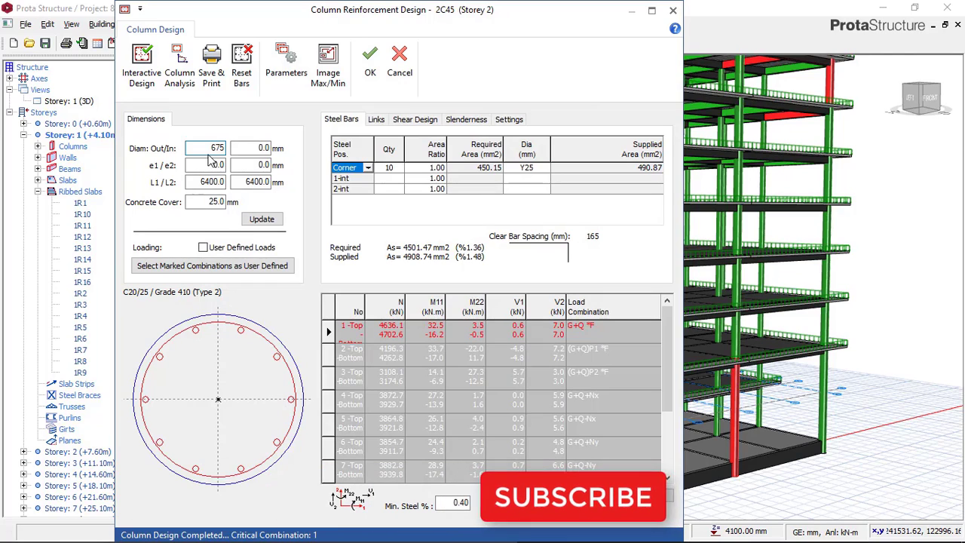
click(264, 220)
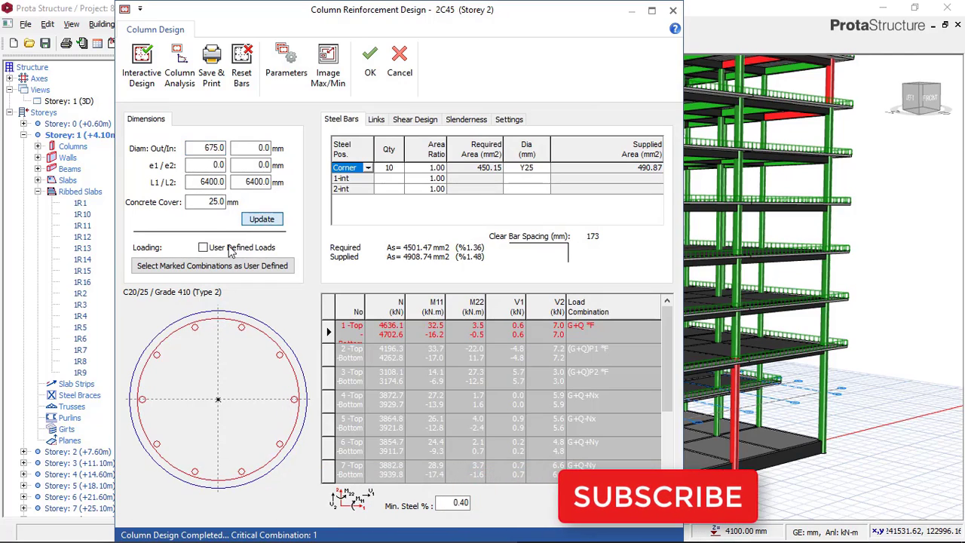
click(143, 75)
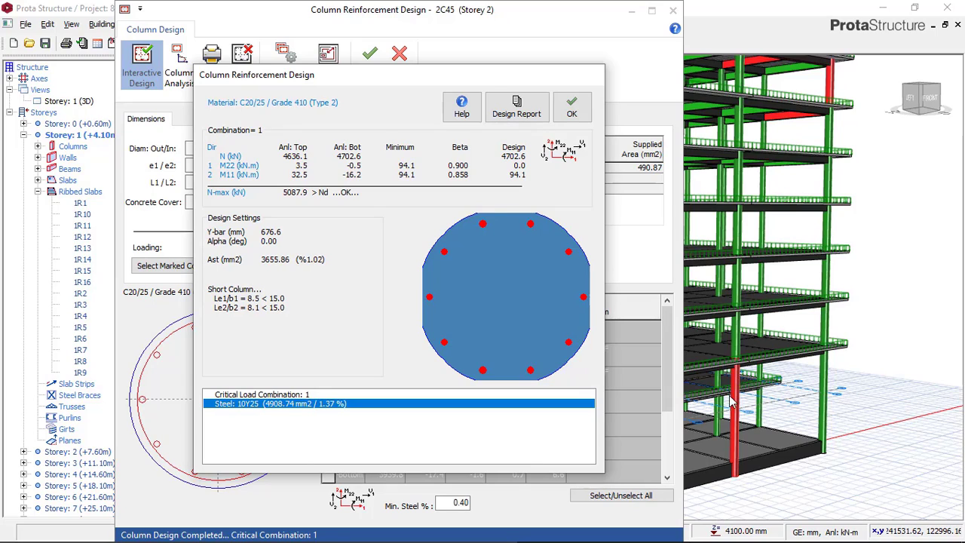
click(572, 110)
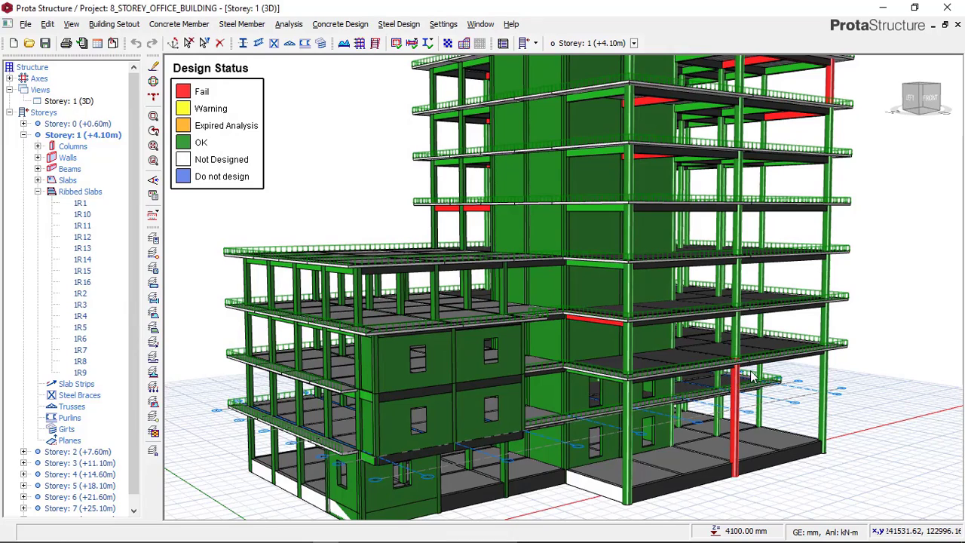
click(776, 404)
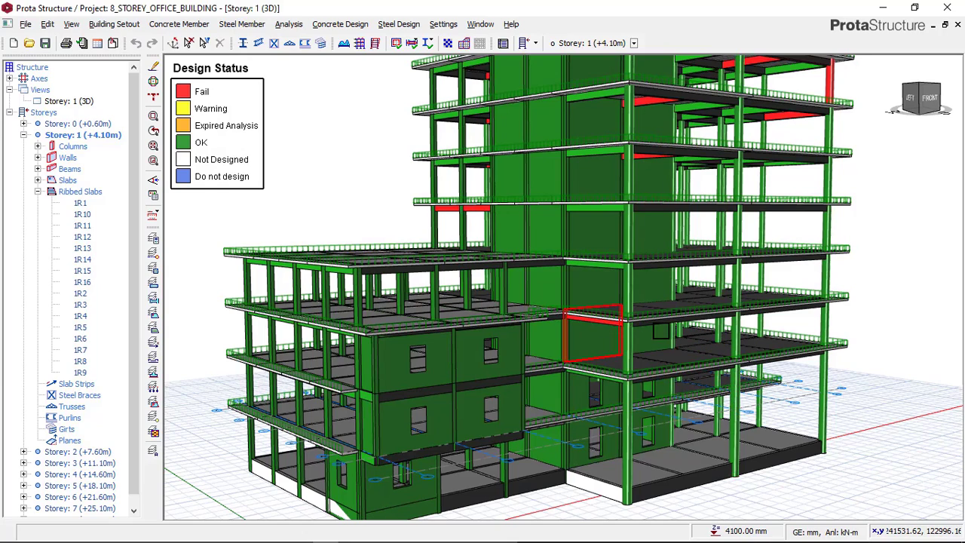
Open Column Section Design for the failing corner column on the top storey of the tower
mouse_move(760, 322)
mouse_down()
mouse_move(745, 321)
mouse_move(754, 300)
mouse_up()
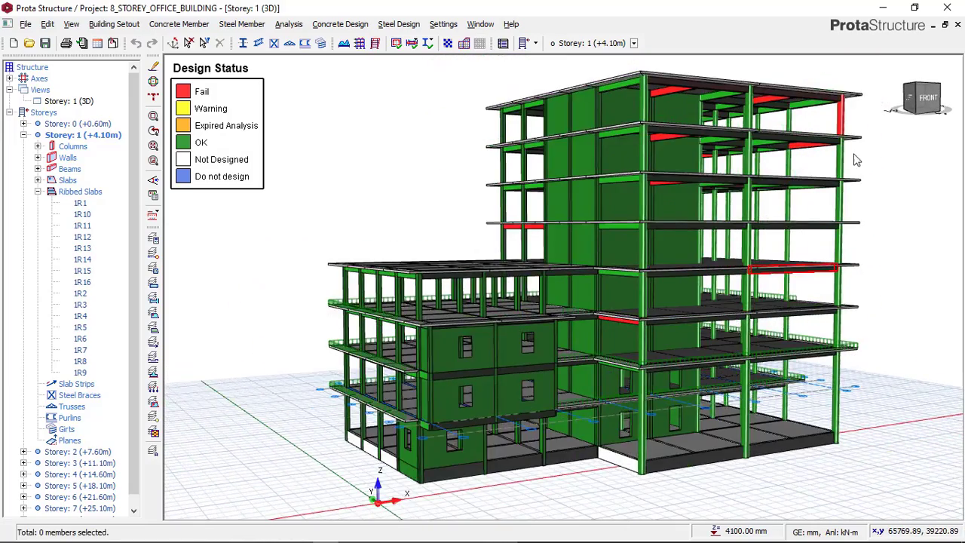
middle_drag(878, 101, 834, 140)
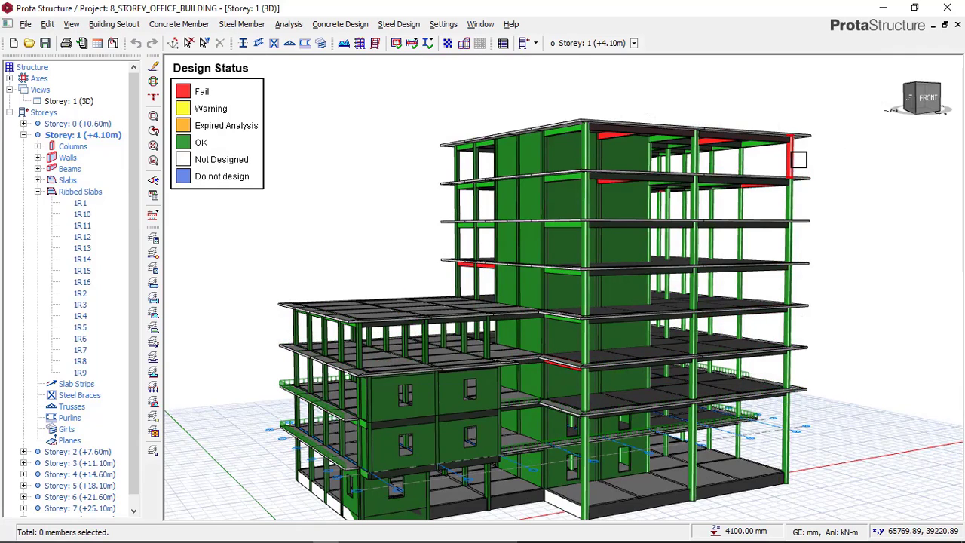
mouse_move(801, 164)
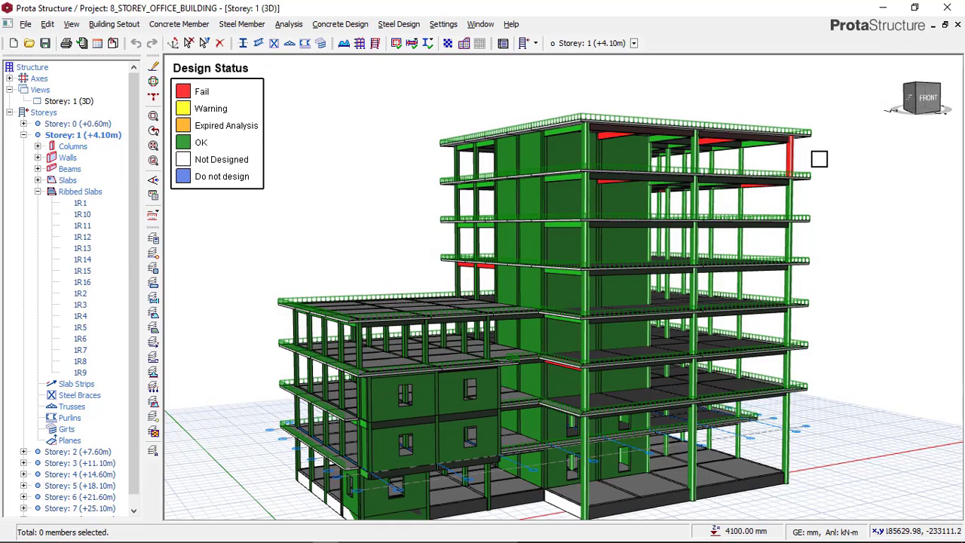
click(797, 159)
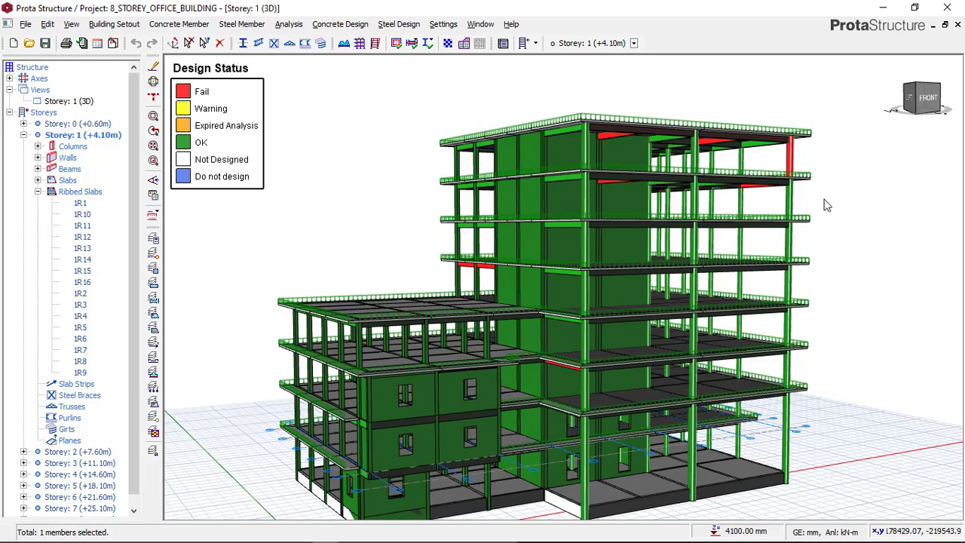
right_click(784, 190)
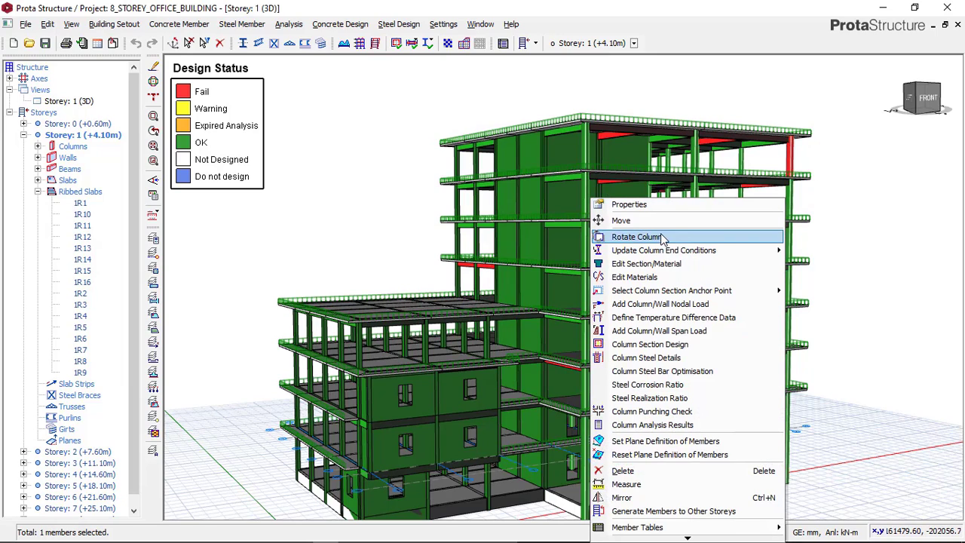
click(658, 345)
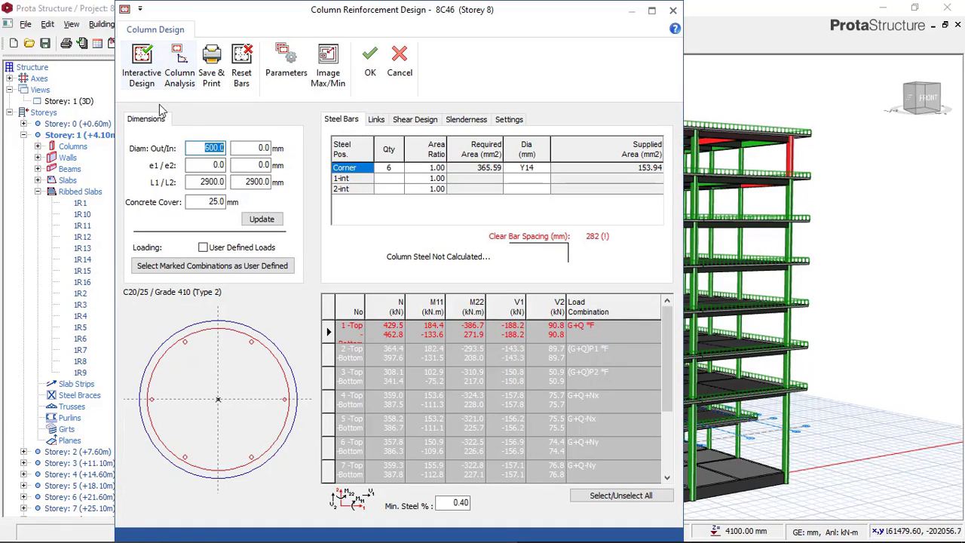
Reset the top-storey column's bars, then run and accept the Interactive Design
click(240, 78)
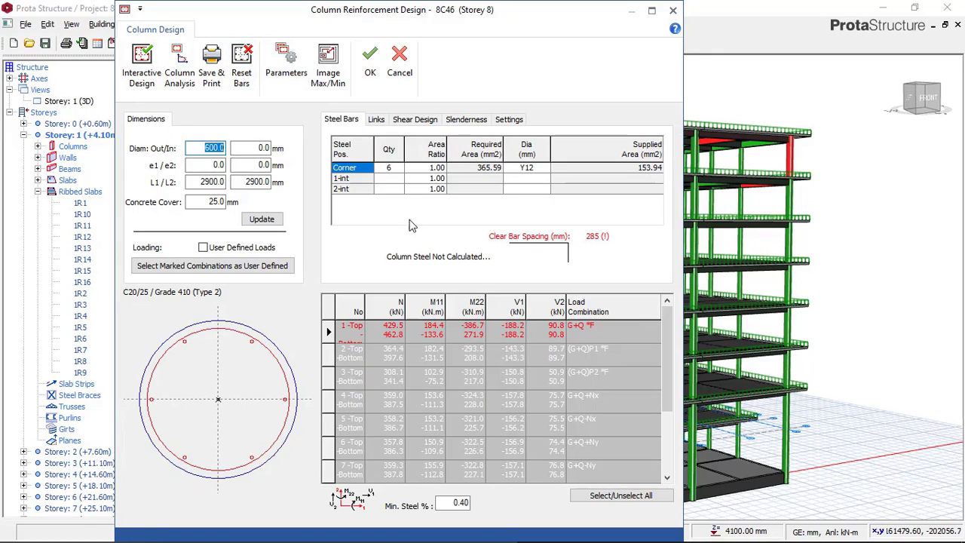
click(139, 75)
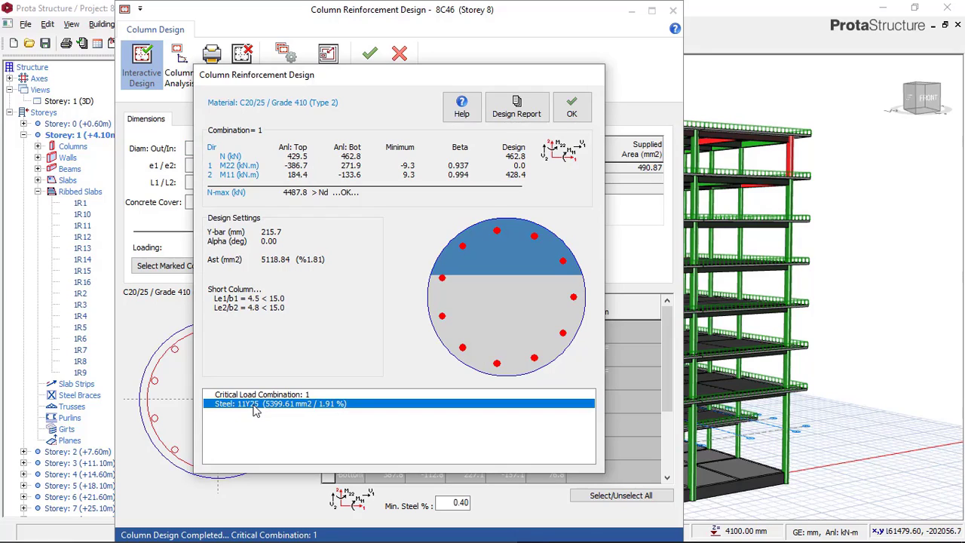
click(573, 109)
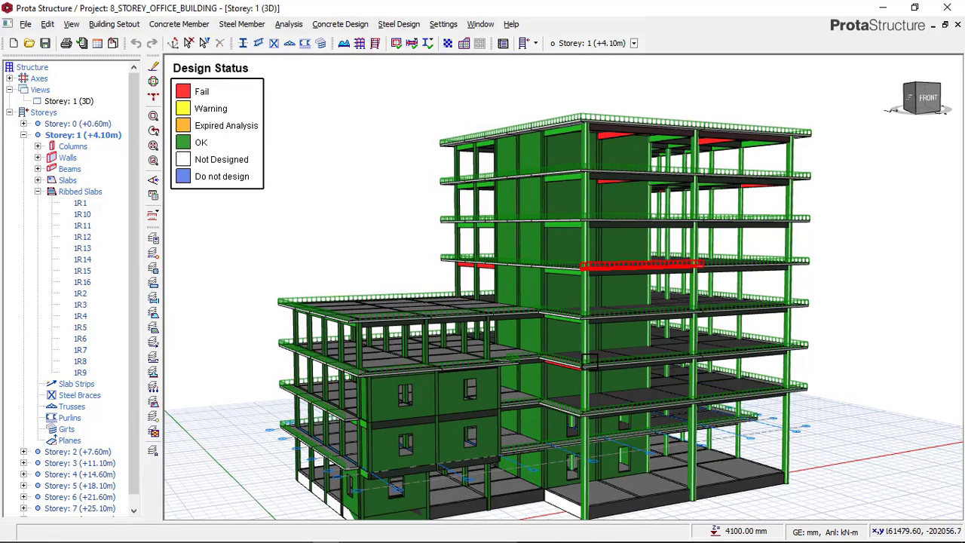
Open Beam Section Design for the failing storey 3 beam 3B50 and re-select its steel bars
middle_drag(605, 370, 616, 369)
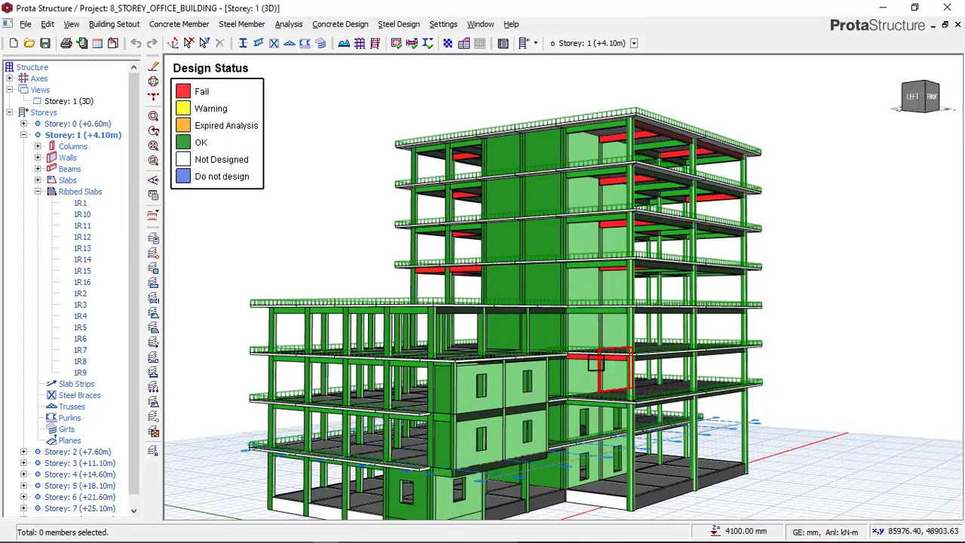
scroll(571, 370, up, 2)
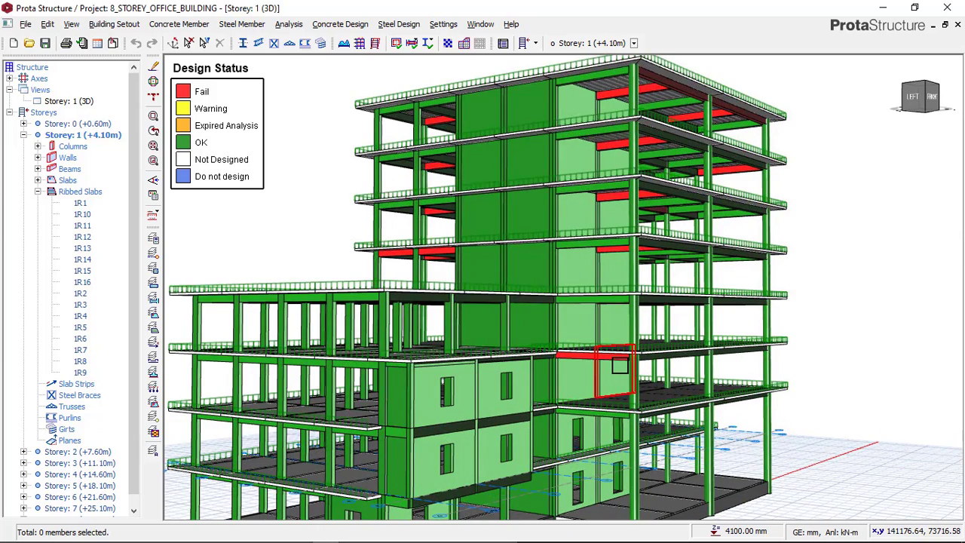
scroll(620, 365, up, 1)
scroll(607, 366, up, 1)
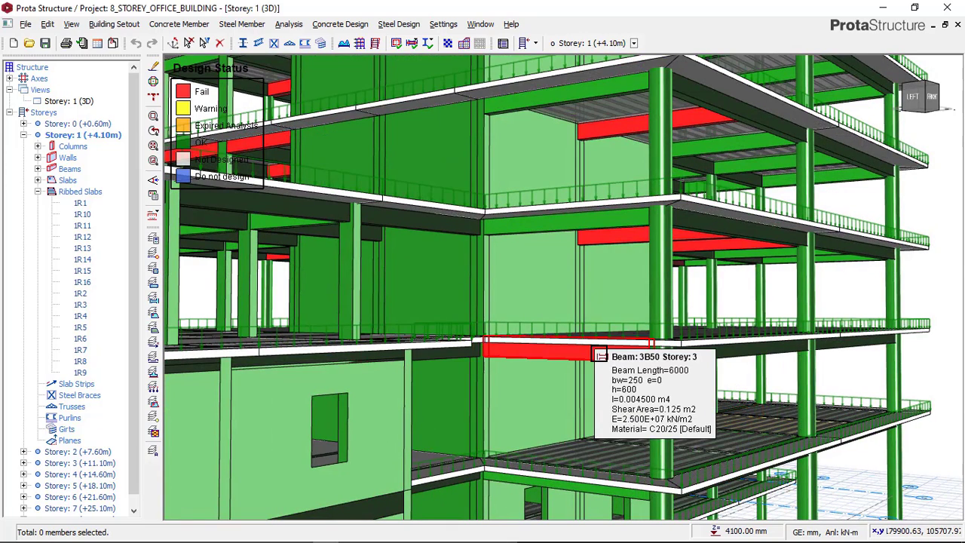
click(600, 355)
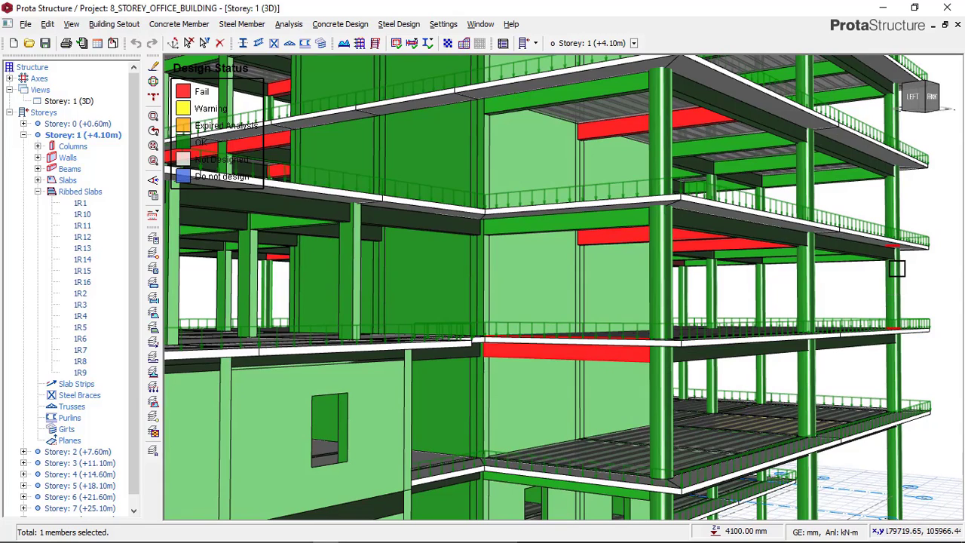
right_click(724, 276)
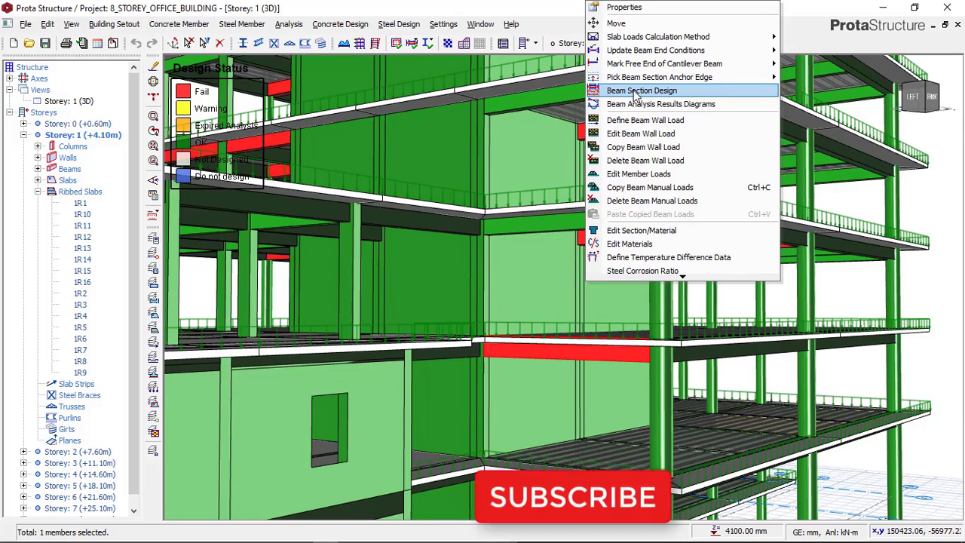
click(636, 96)
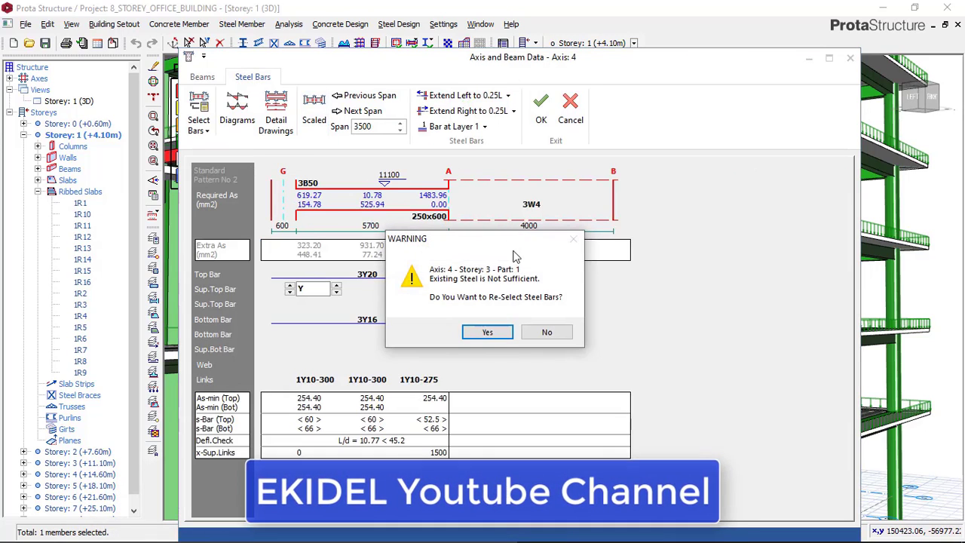
click(489, 333)
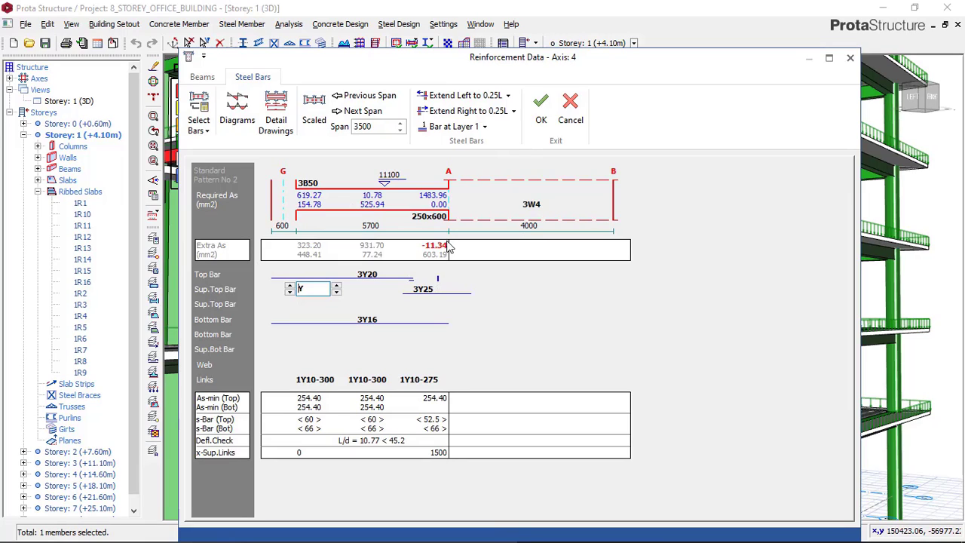
Set beam 3B50's support top bars and main top bars to 4Y25, and increase its bottom bar quantity
click(424, 289)
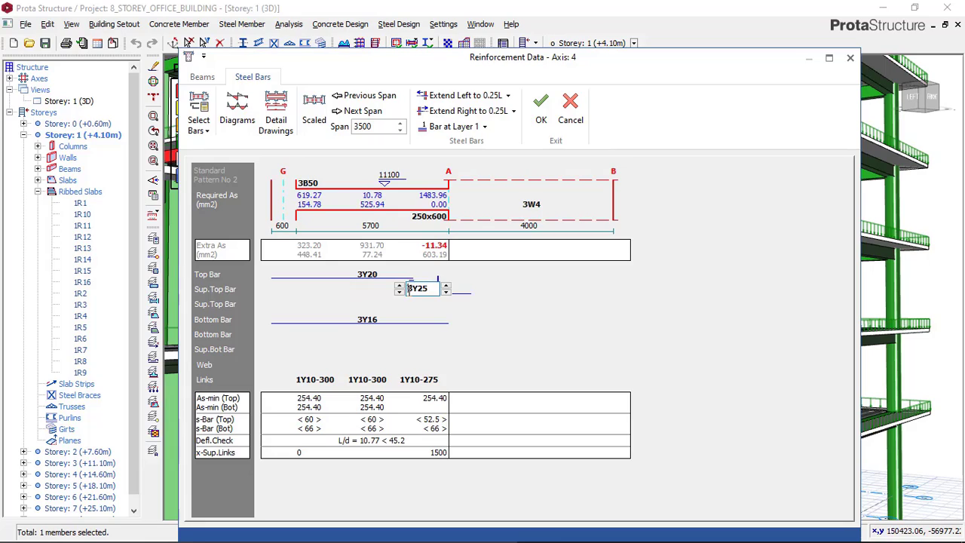
click(399, 285)
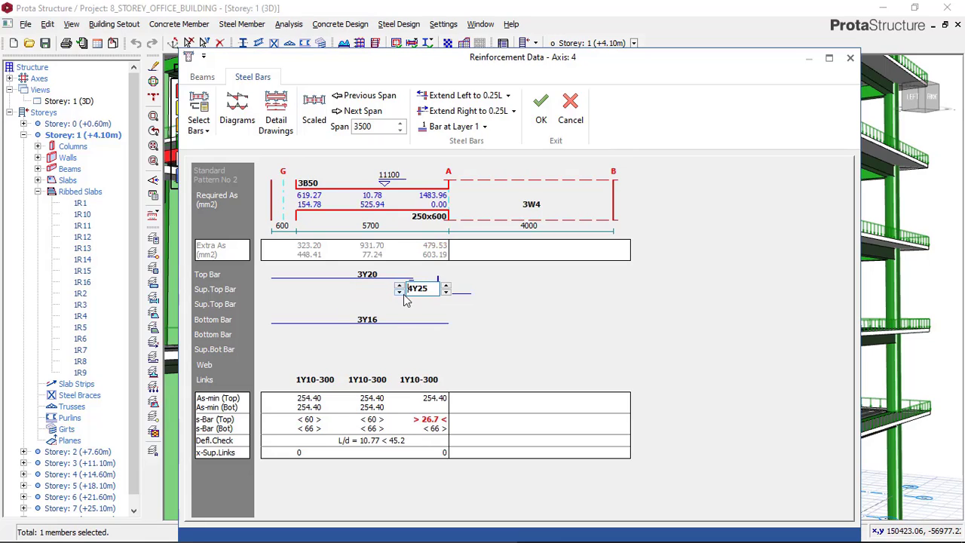
click(368, 276)
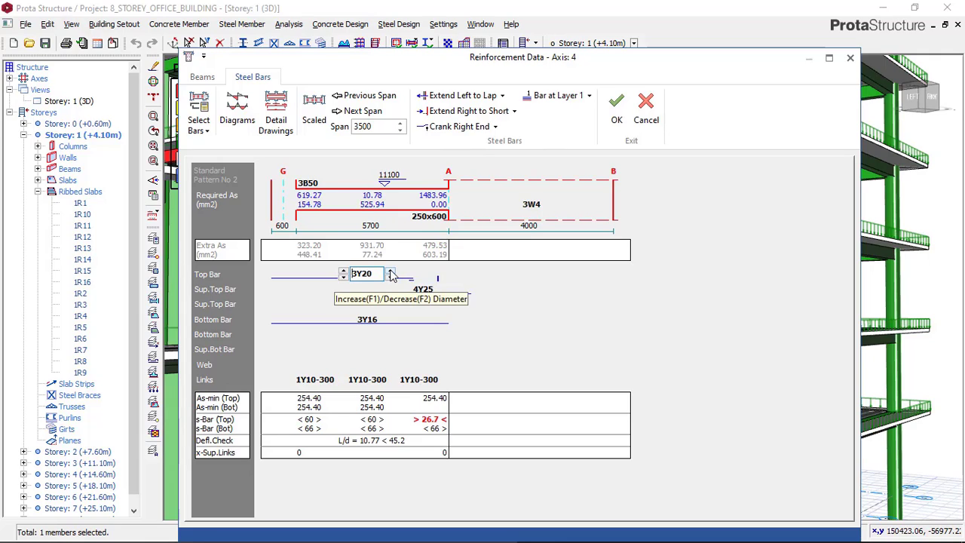
click(390, 272)
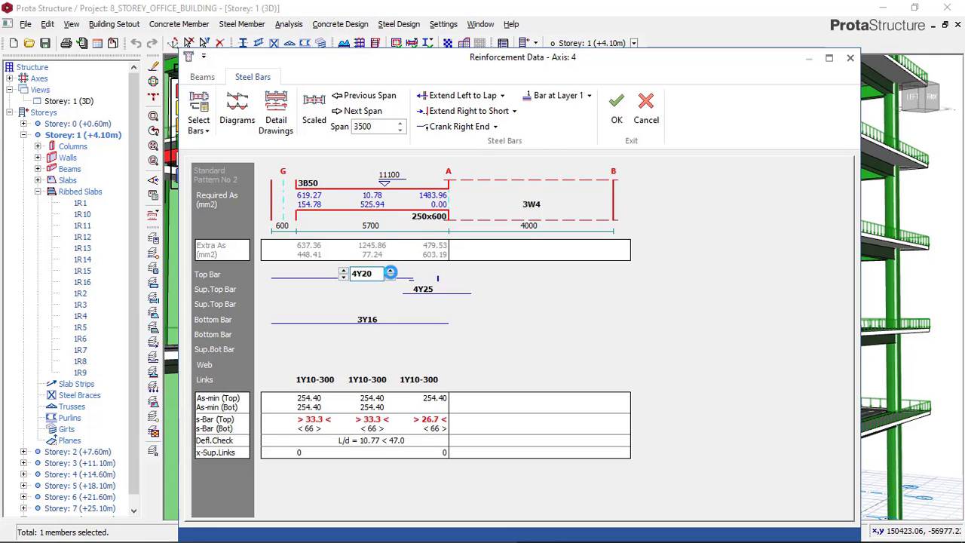
click(391, 272)
click(371, 321)
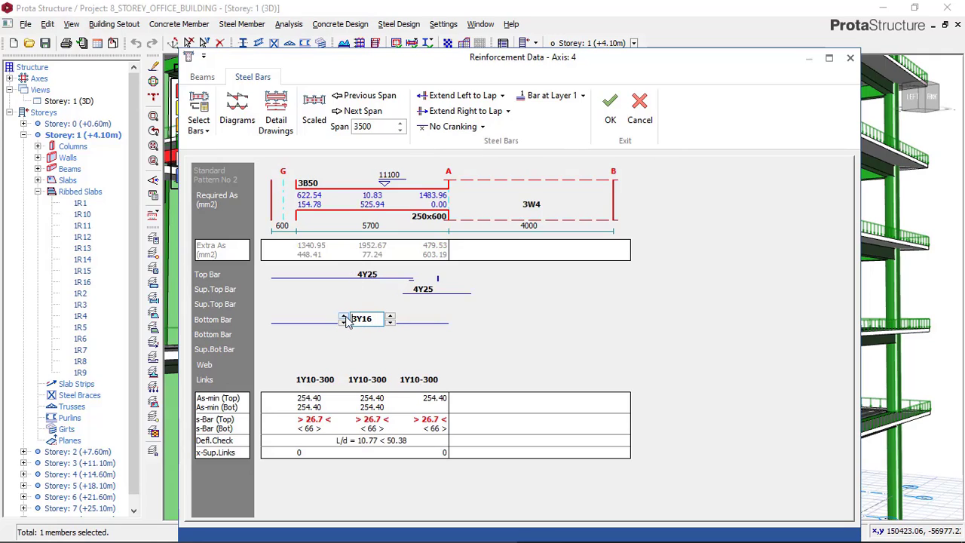
click(343, 316)
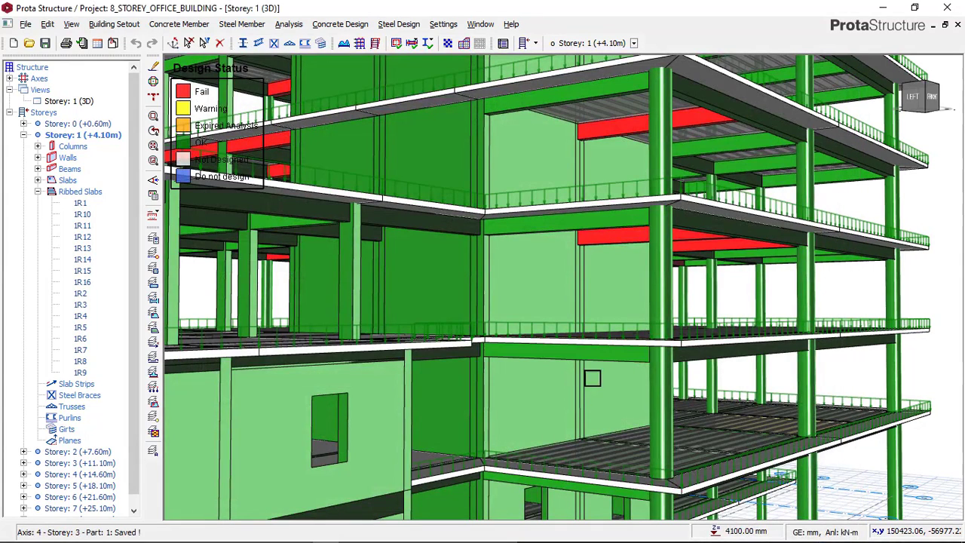
Open Beam Section Design for the failing storey 4 beam 4B60 and re-select the steel bars along its axis
mouse_move(604, 357)
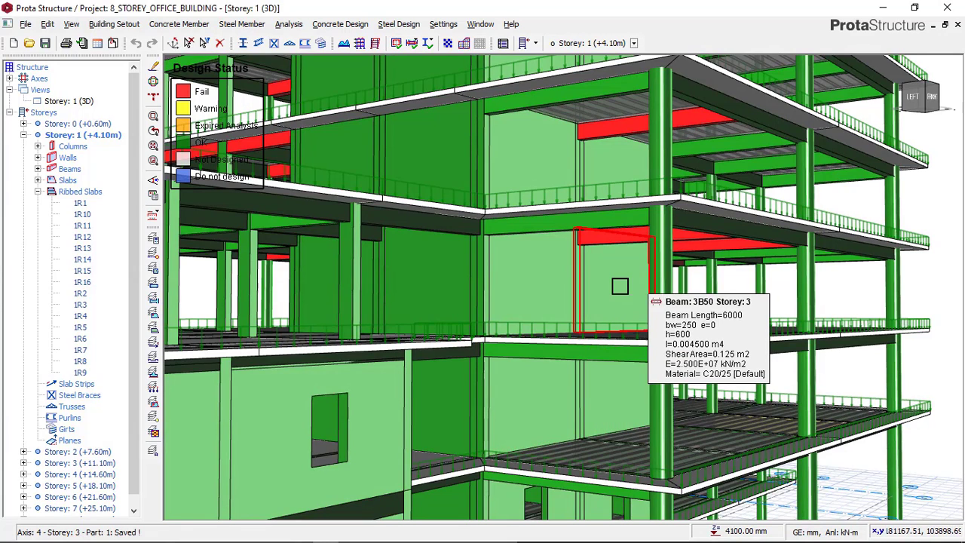
scroll(620, 286, up, 2)
mouse_move(515, 281)
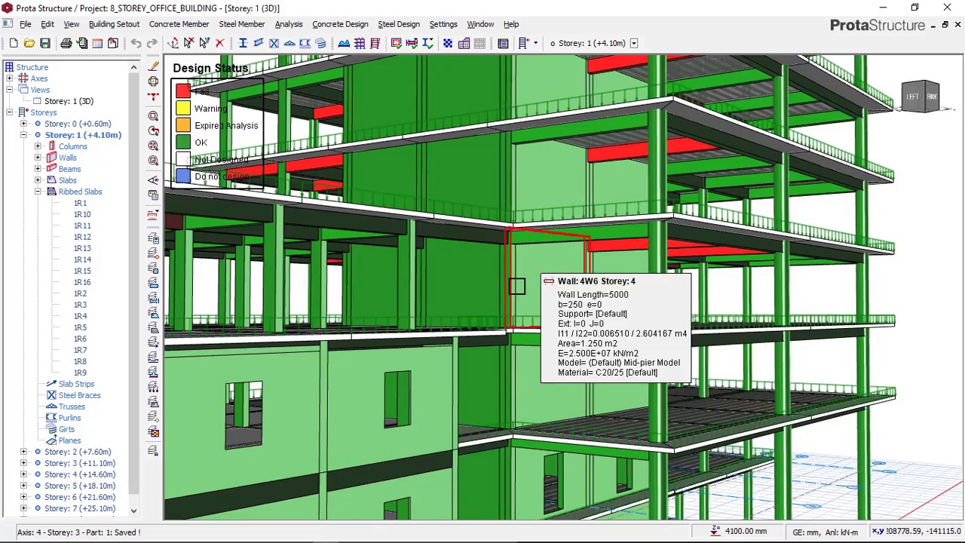
middle_drag(506, 288, 546, 265)
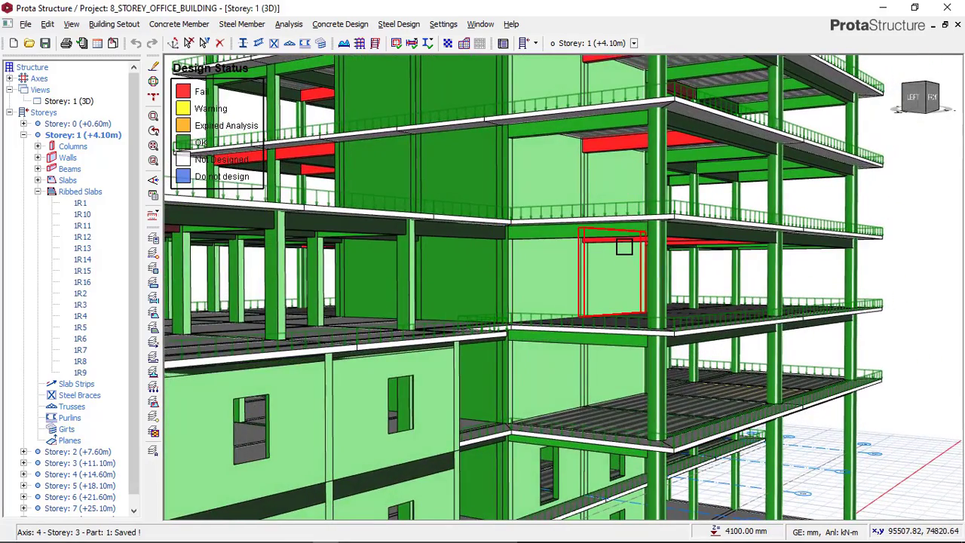
middle_drag(622, 237, 625, 230)
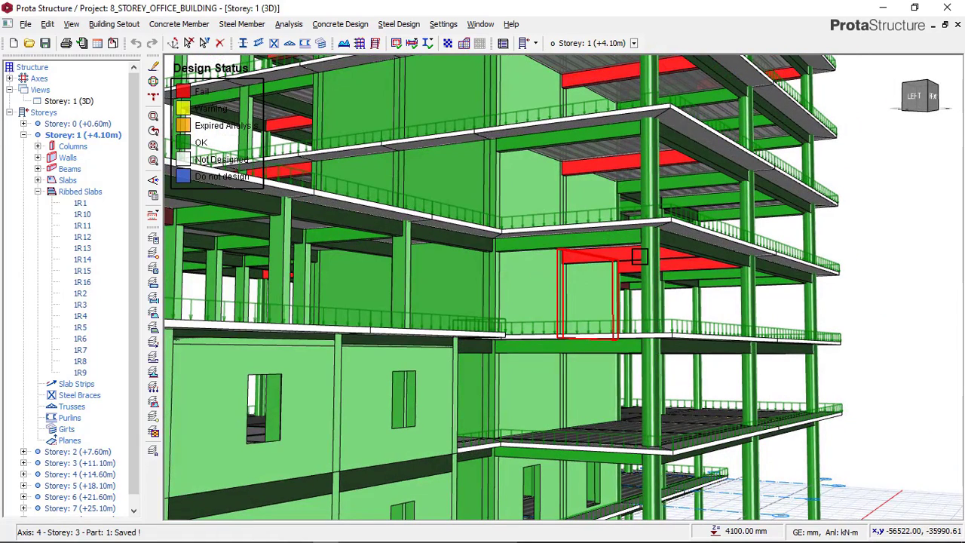
mouse_move(640, 262)
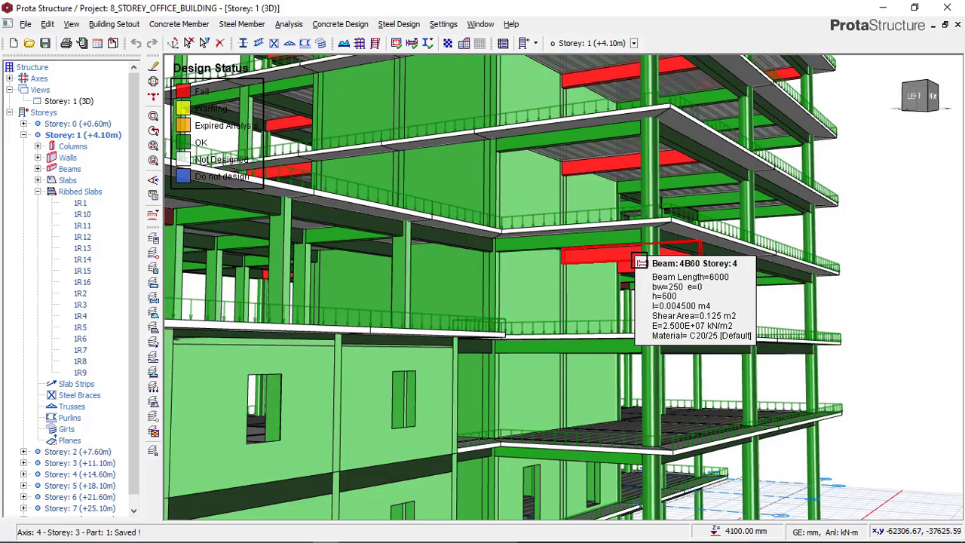
click(640, 261)
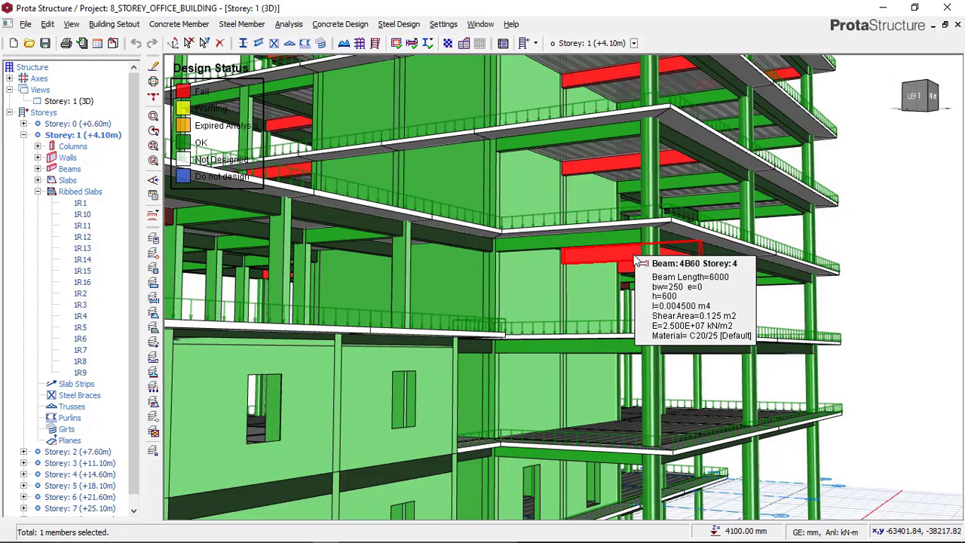
right_click(640, 262)
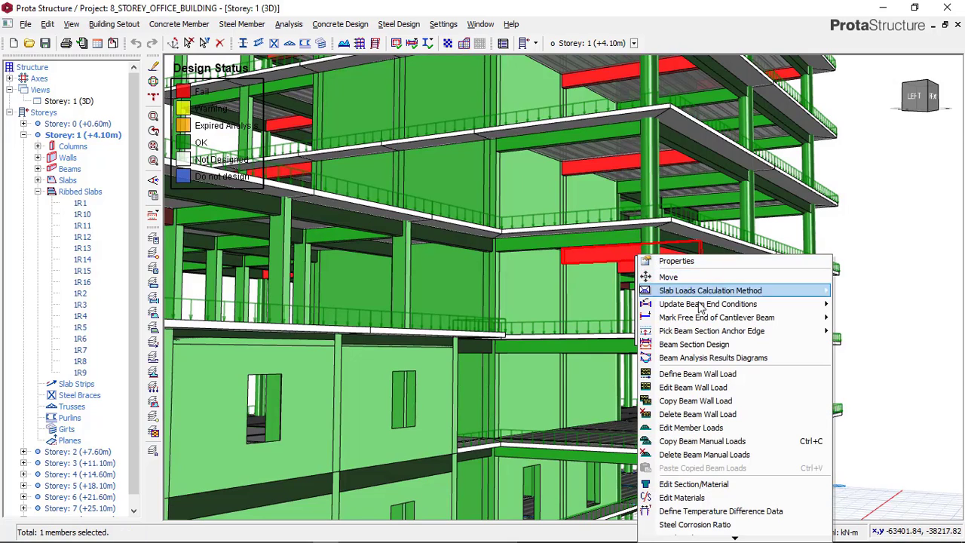
click(699, 346)
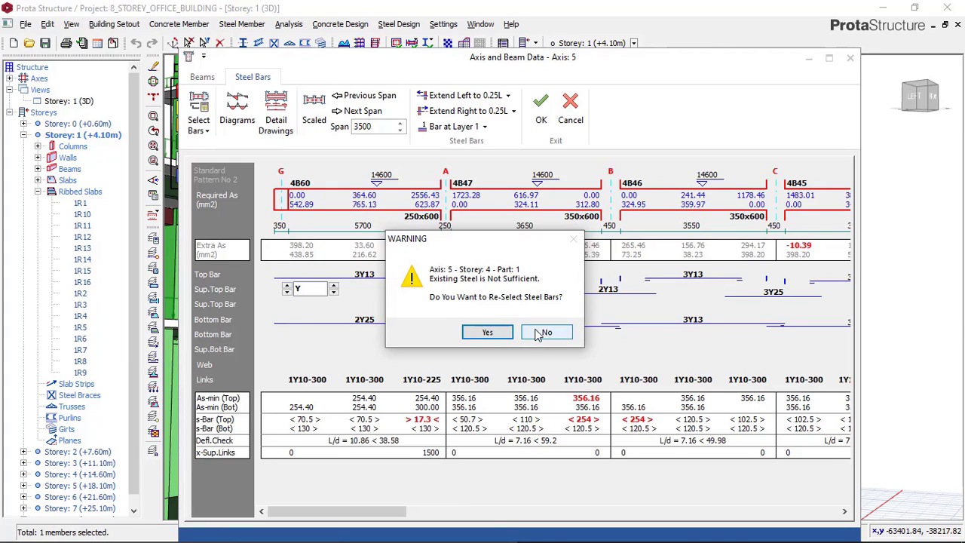
click(488, 333)
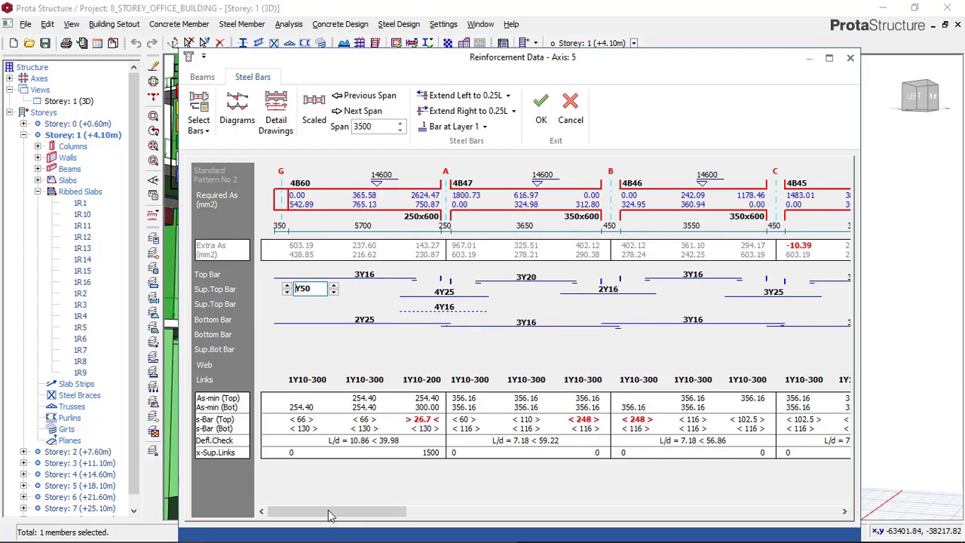
Set beam 4B60's bottom bars to 3Y20
click(370, 323)
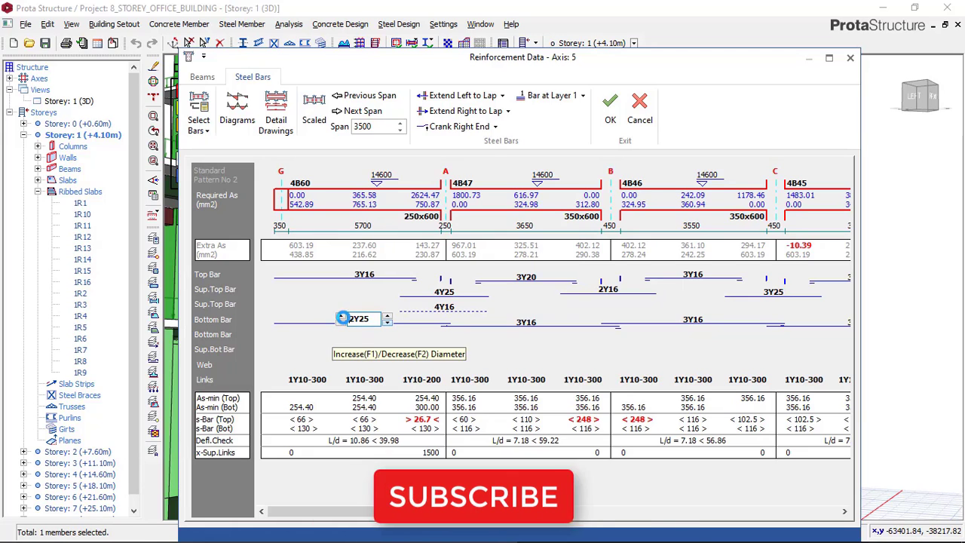
click(341, 321)
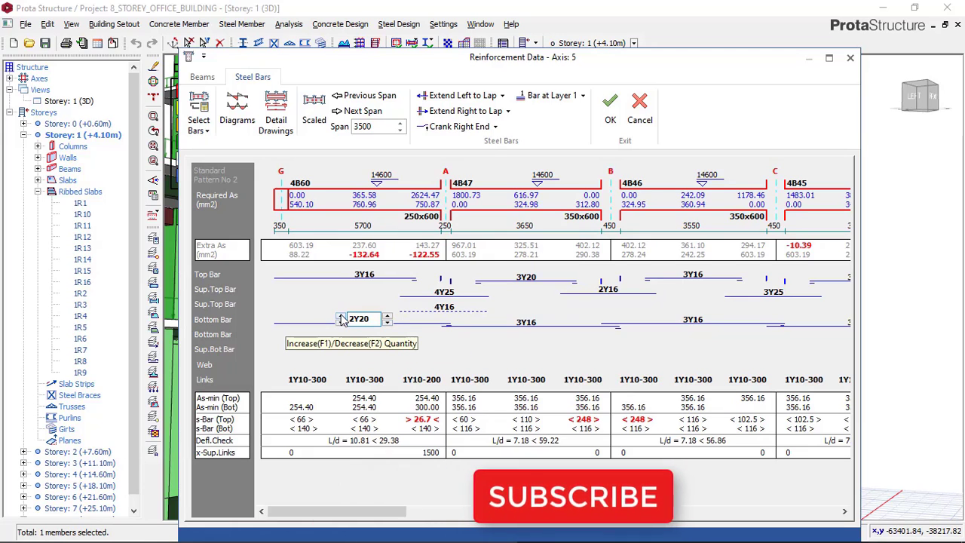
click(340, 315)
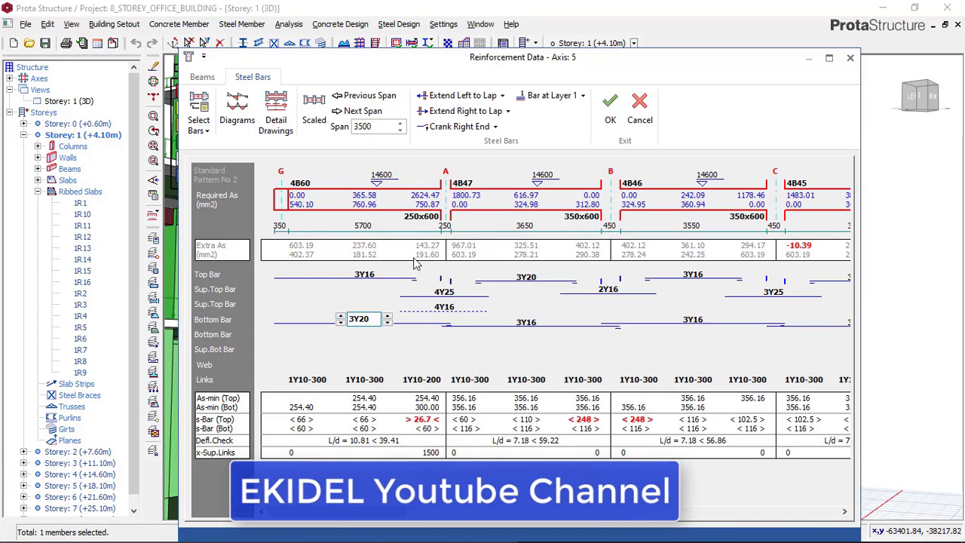
drag(355, 511, 765, 487)
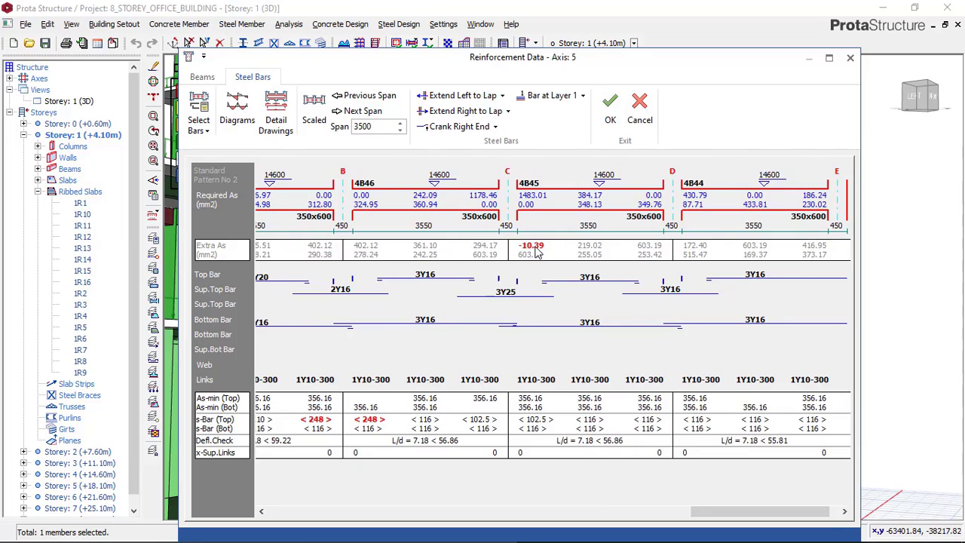
Set the support top bars at axis C, between beams 4B46 and 4B45, to 4Y25 and save the axis reinforcement
click(506, 293)
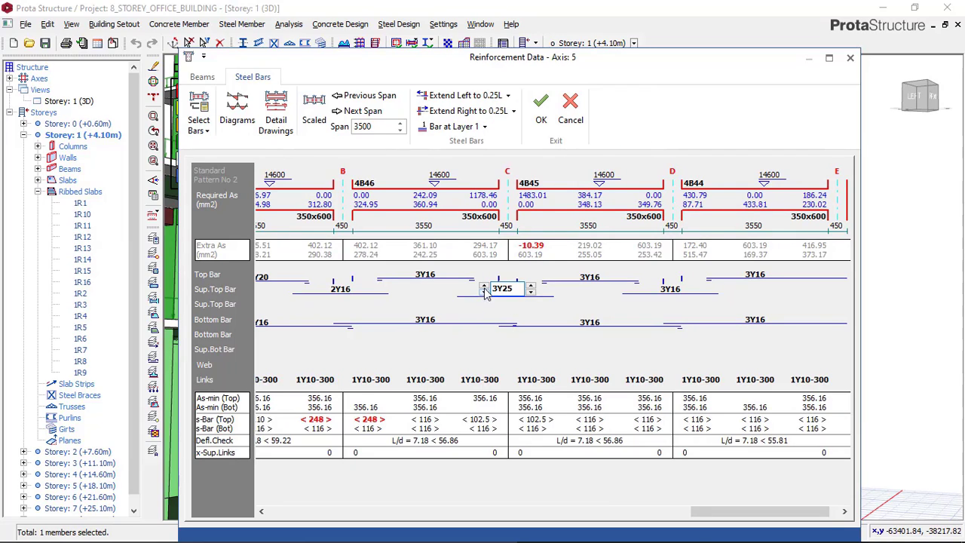
click(484, 288)
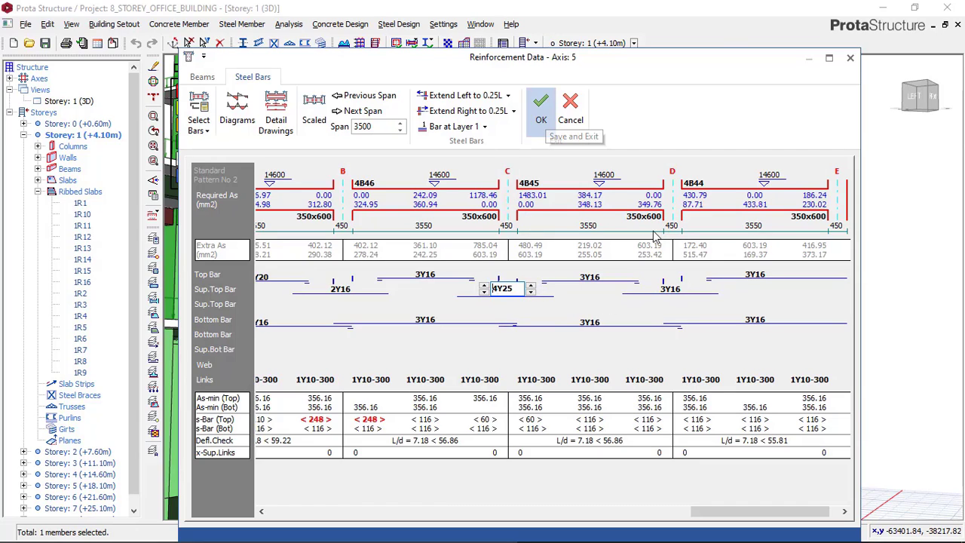
click(538, 114)
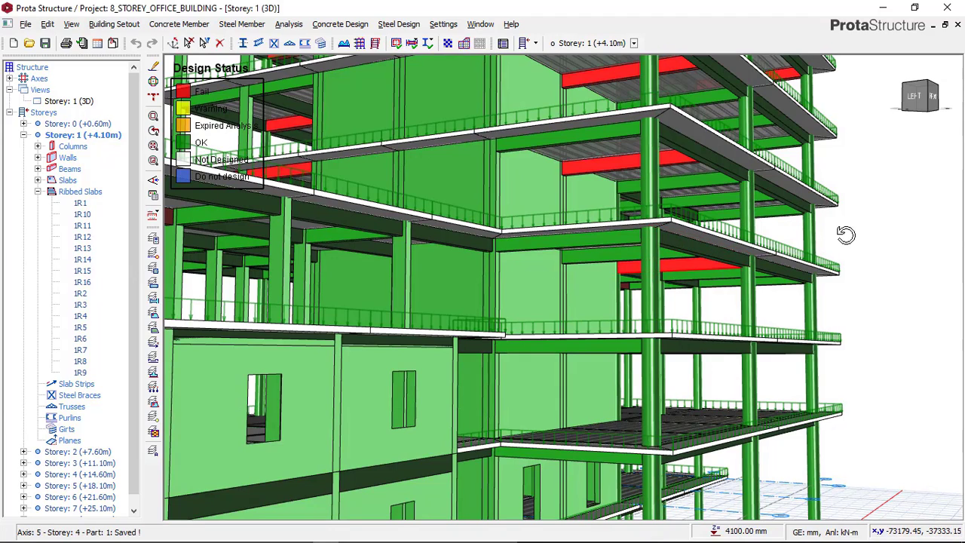
Open Beam Section Design for the failing storey 4 beam 4B51 and re-select its steel bars
right_click(761, 249)
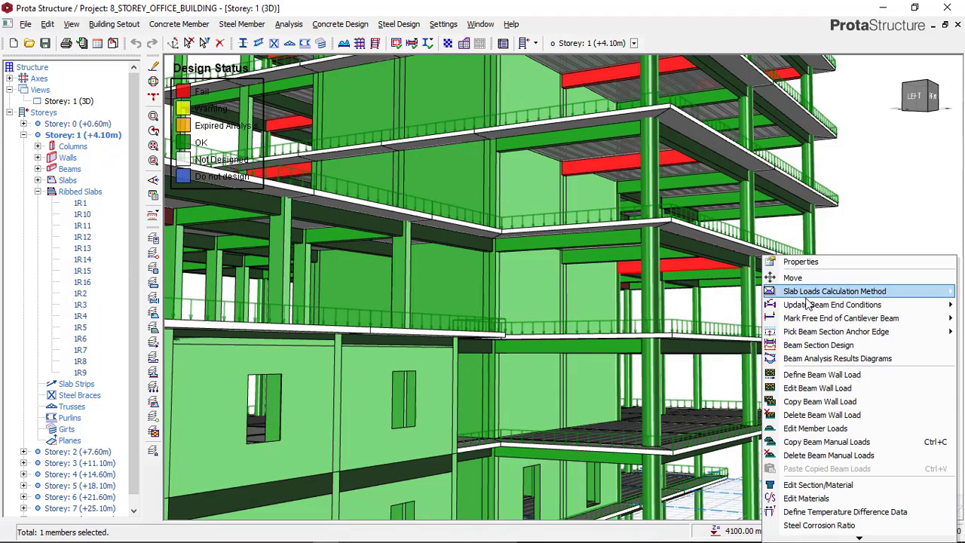
click(811, 345)
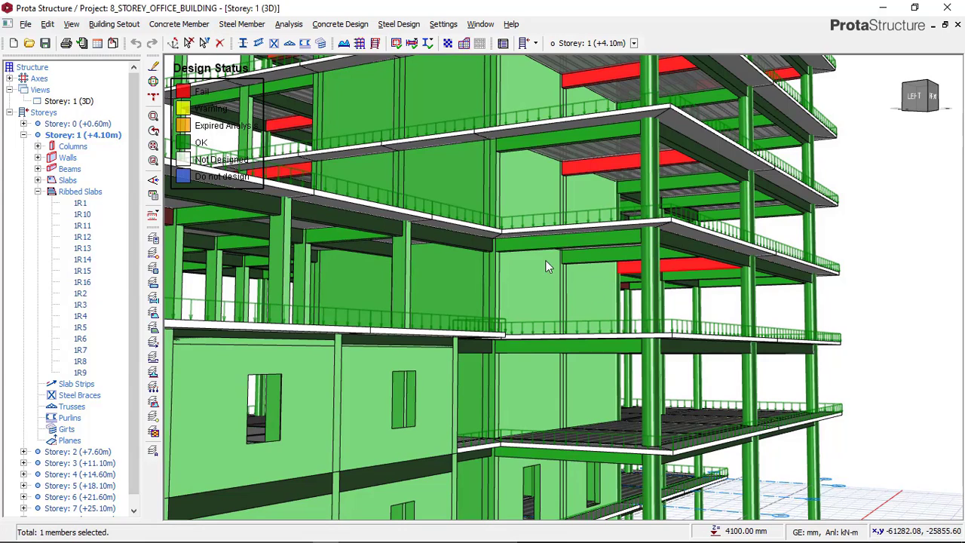
double_click(696, 269)
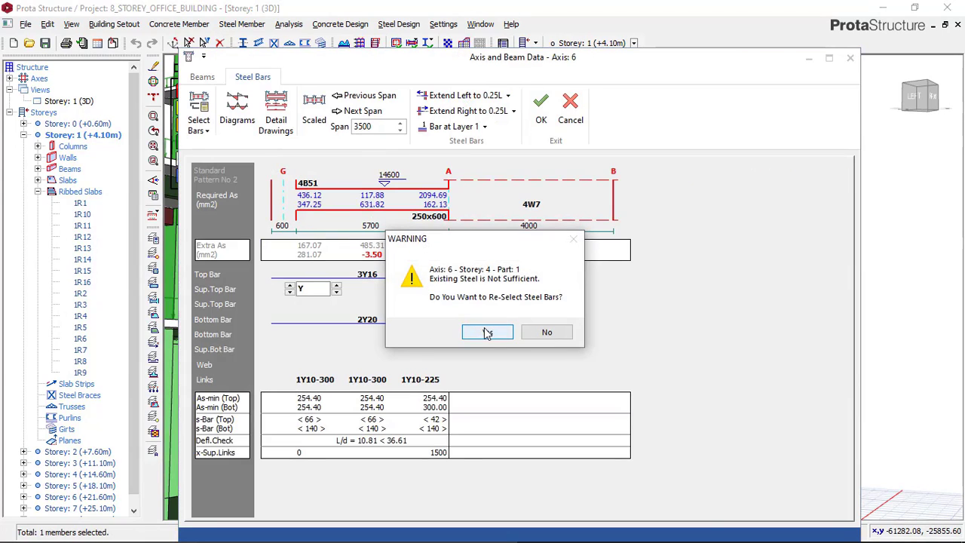
click(486, 331)
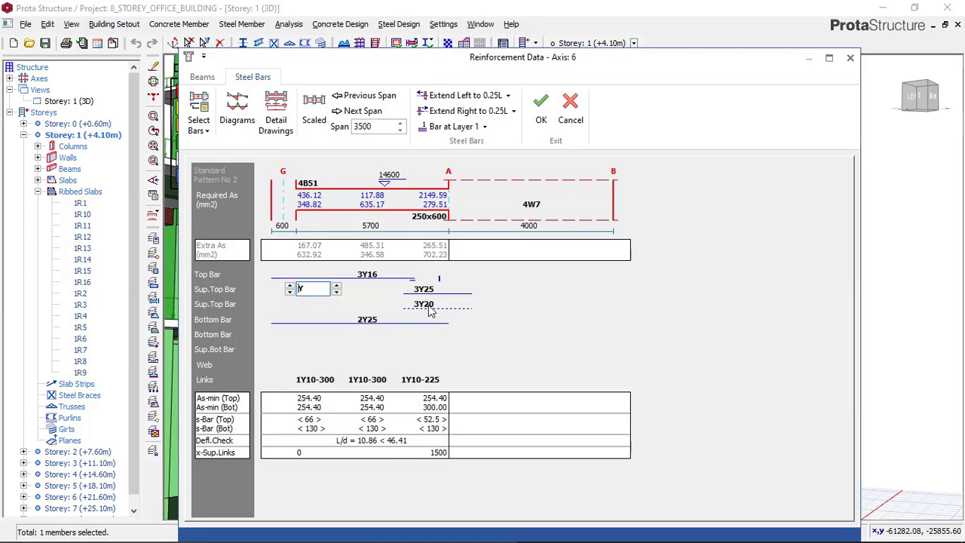
Set beam 4B51's support top bars at axis A to 4Y25 in the first layer and 2Y16 in the second
click(427, 304)
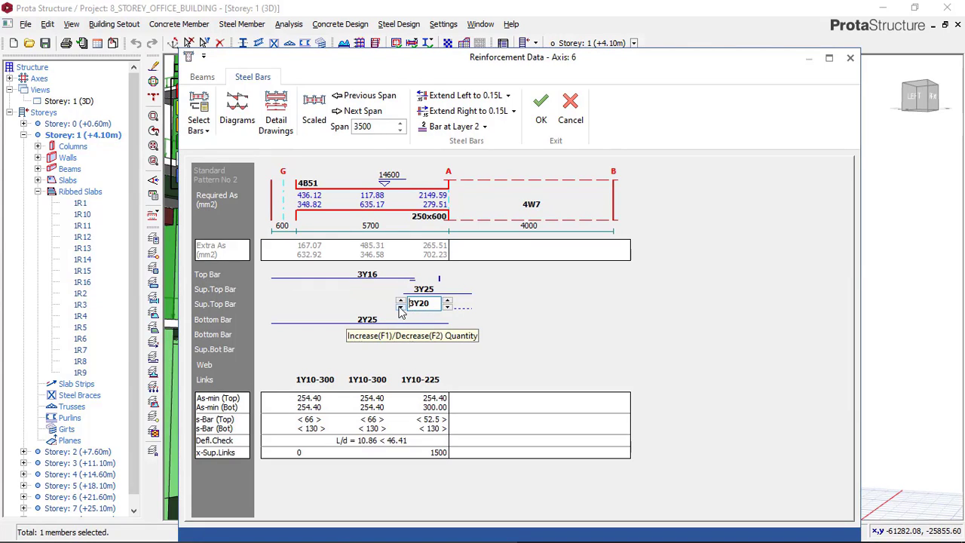
click(401, 309)
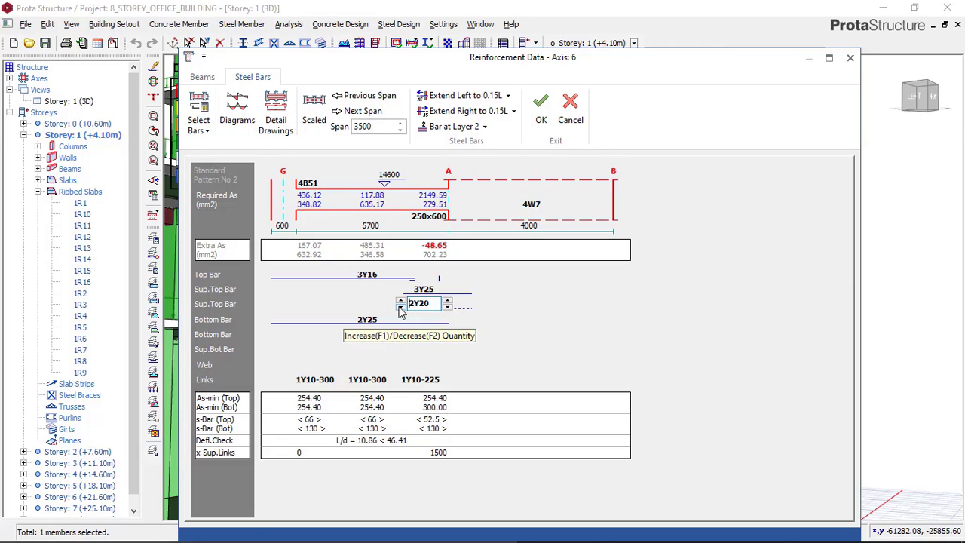
click(400, 309)
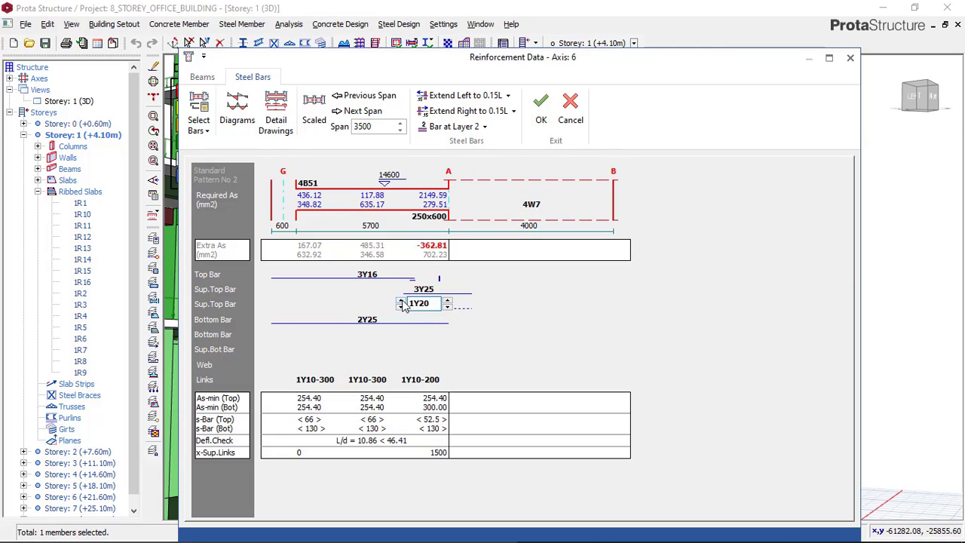
click(400, 301)
click(412, 289)
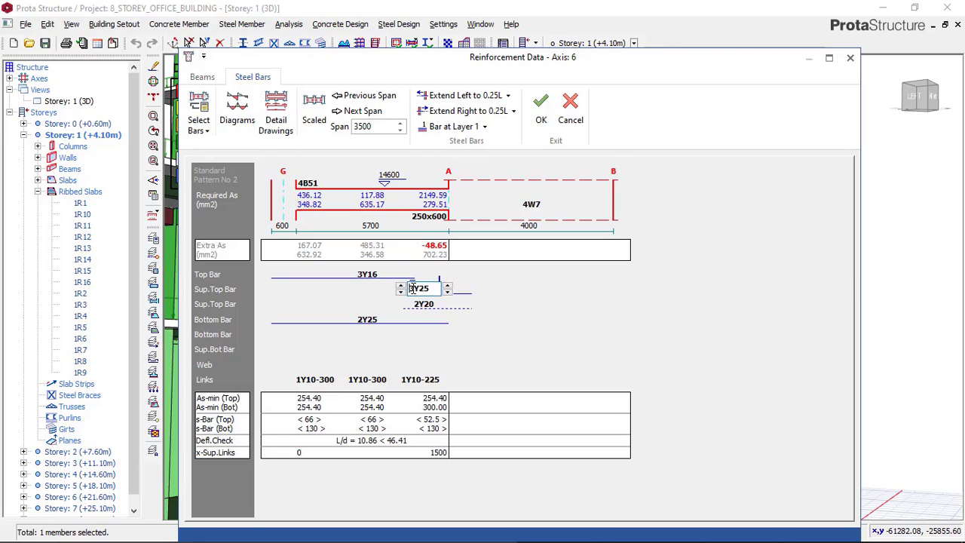
click(401, 285)
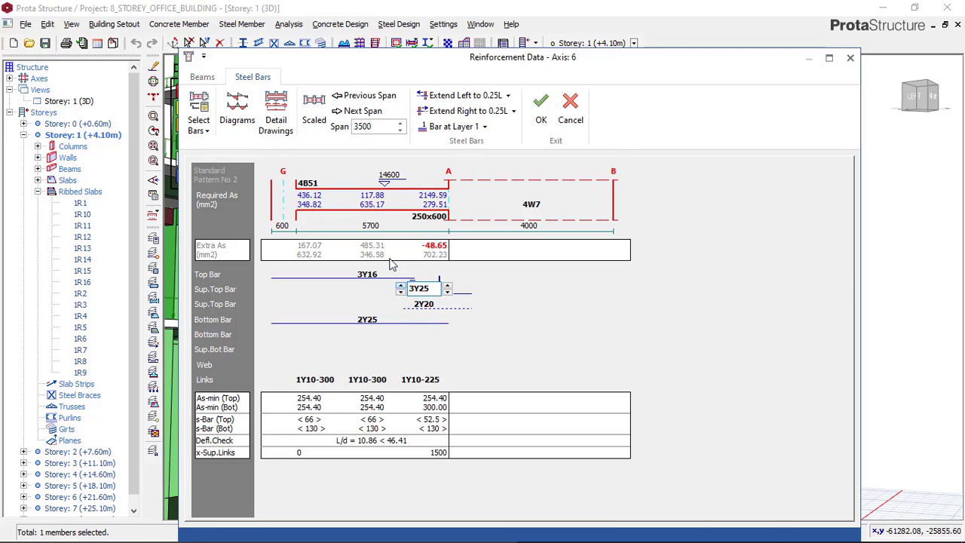
click(412, 305)
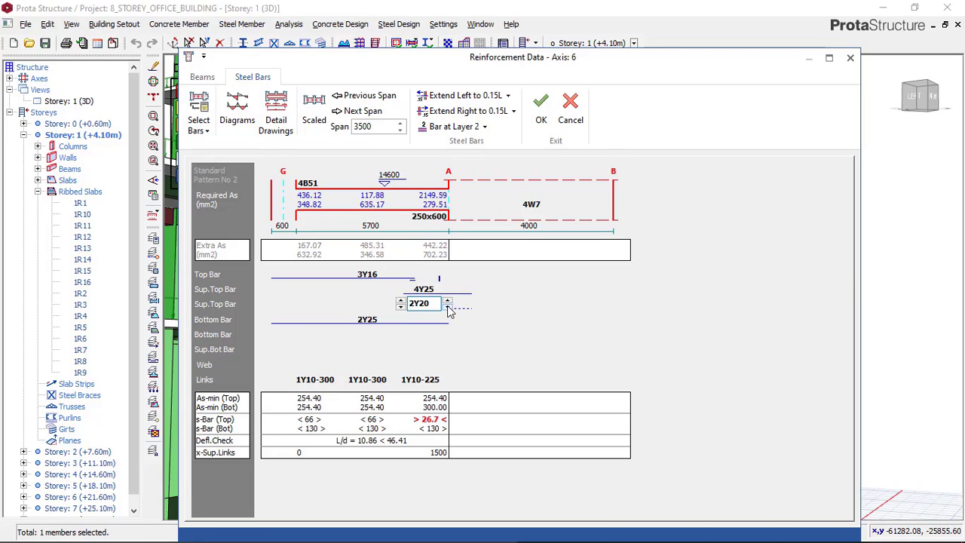
click(447, 308)
Set beam 4B51's bottom bars to 4Y16 and save the reinforcement
click(365, 319)
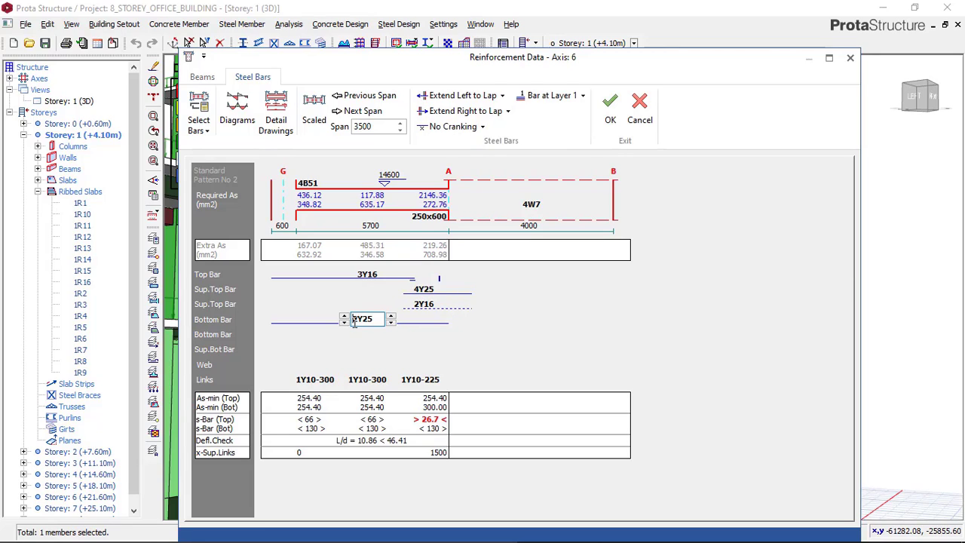
click(392, 323)
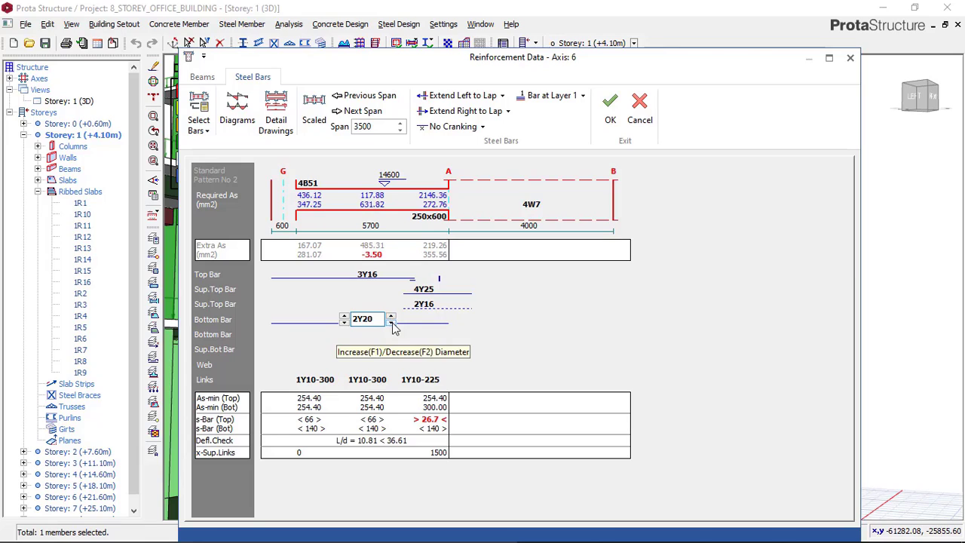
click(345, 315)
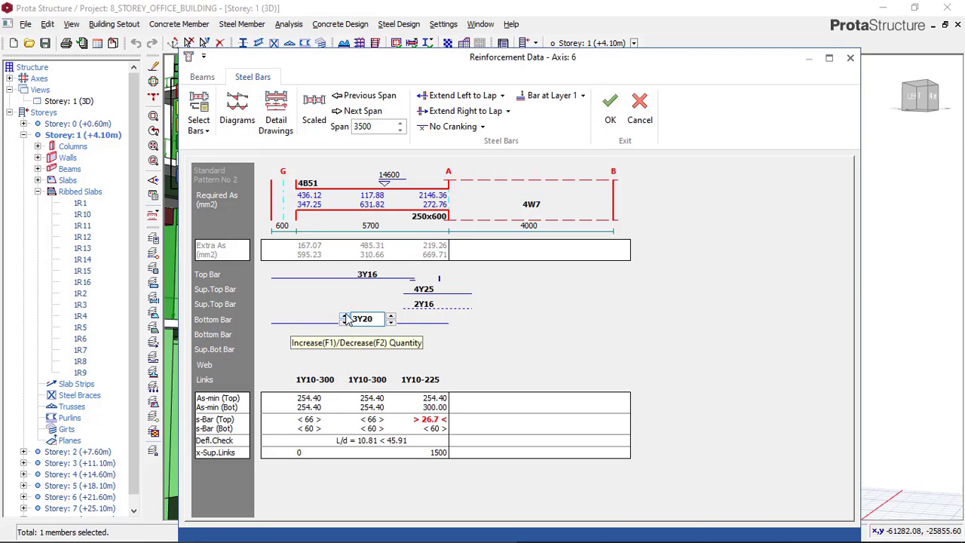
click(392, 322)
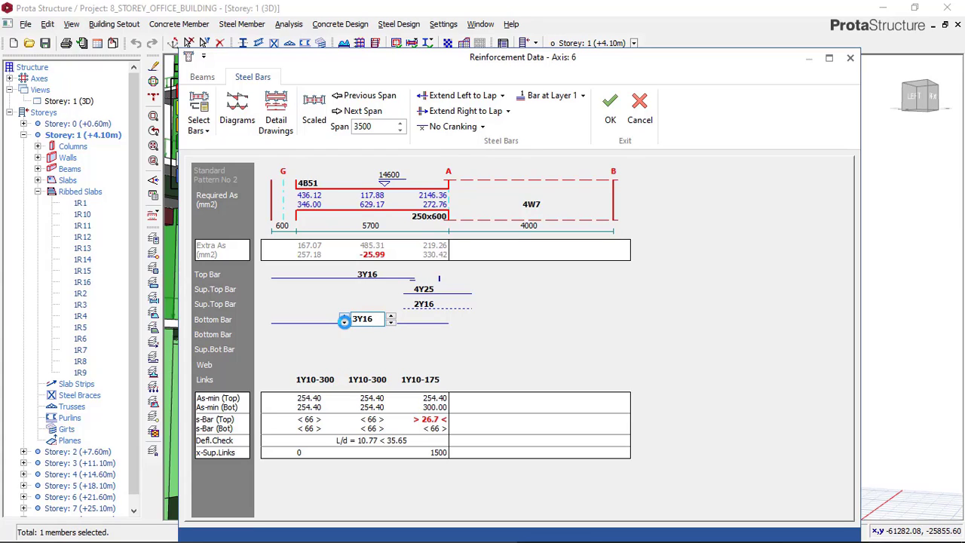
click(344, 316)
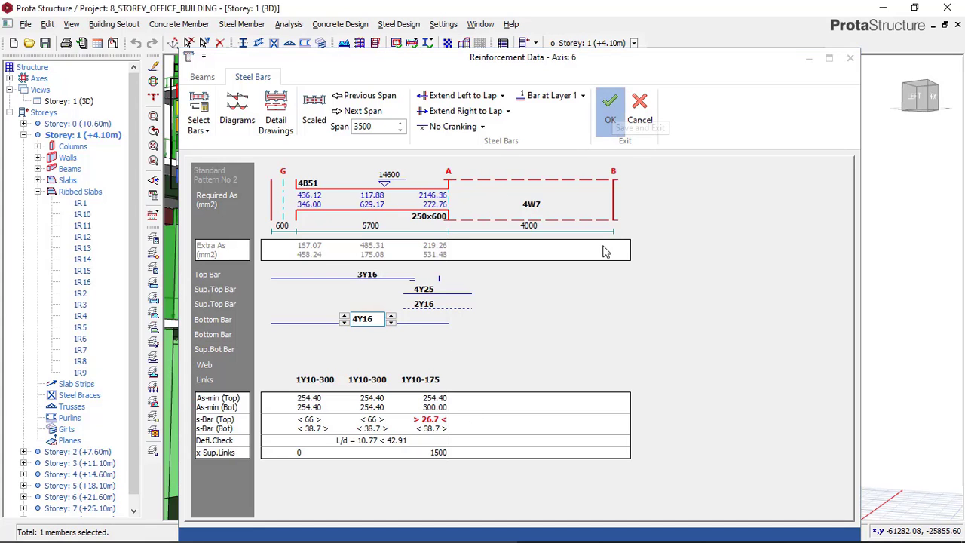
click(610, 109)
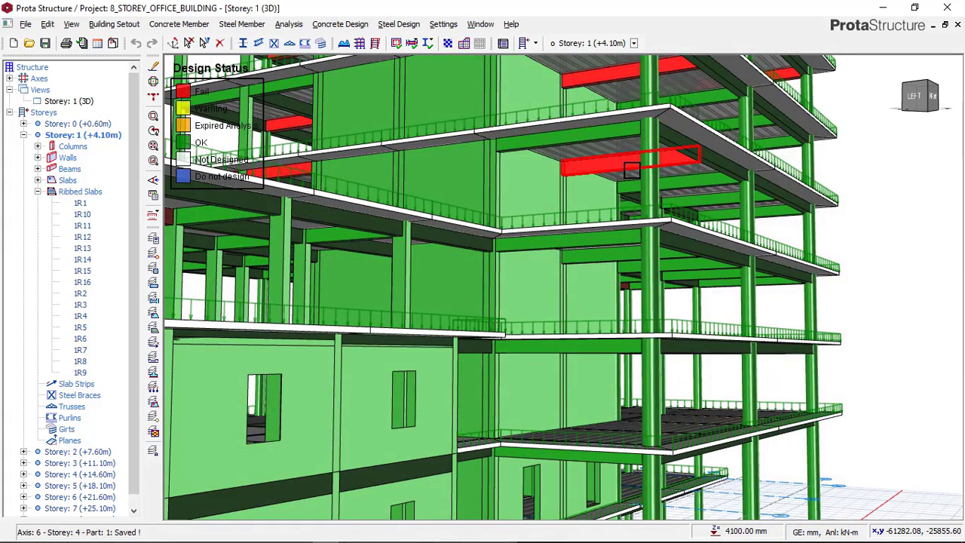
Open Beam Section Design for the failing storey 5 beam 5B60 and re-select the steel bars along its axis
right_click(672, 169)
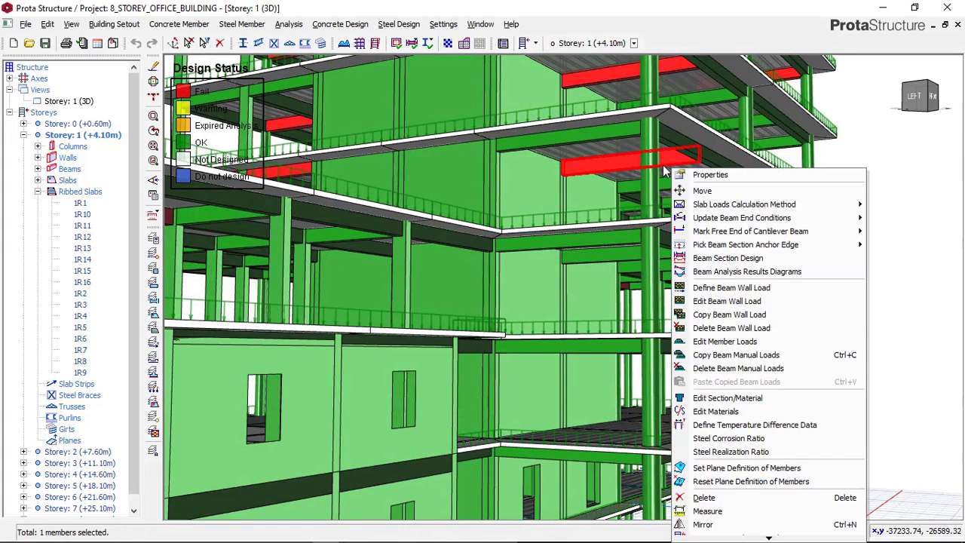
click(736, 259)
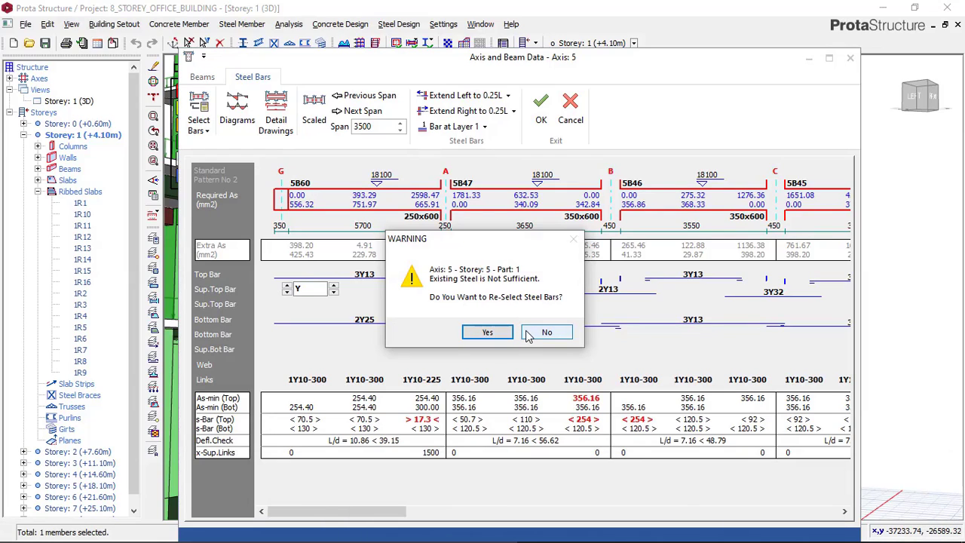
click(489, 333)
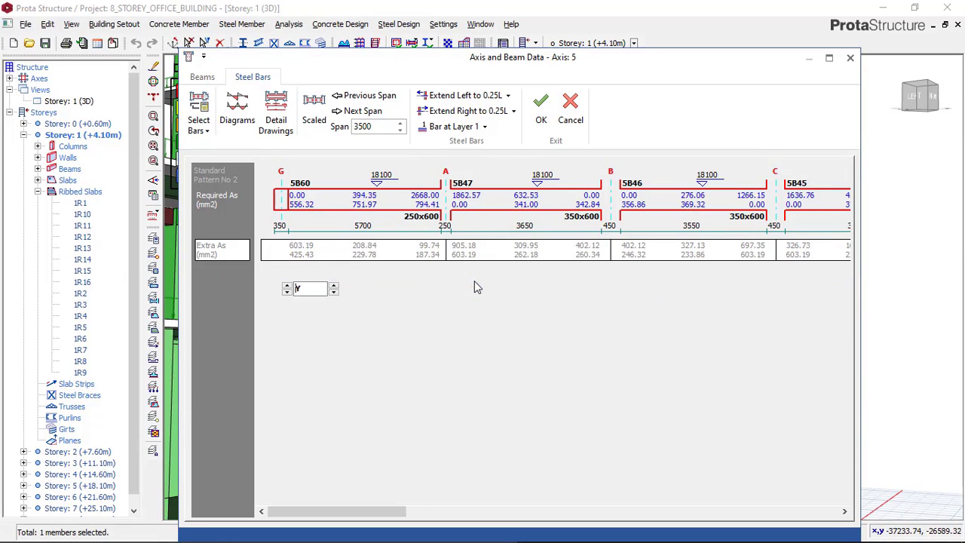
Set beam 5B60's bottom bars to 3Y20, check the remaining spans along the axis, and save the reinforcement
drag(339, 519, 394, 518)
click(339, 320)
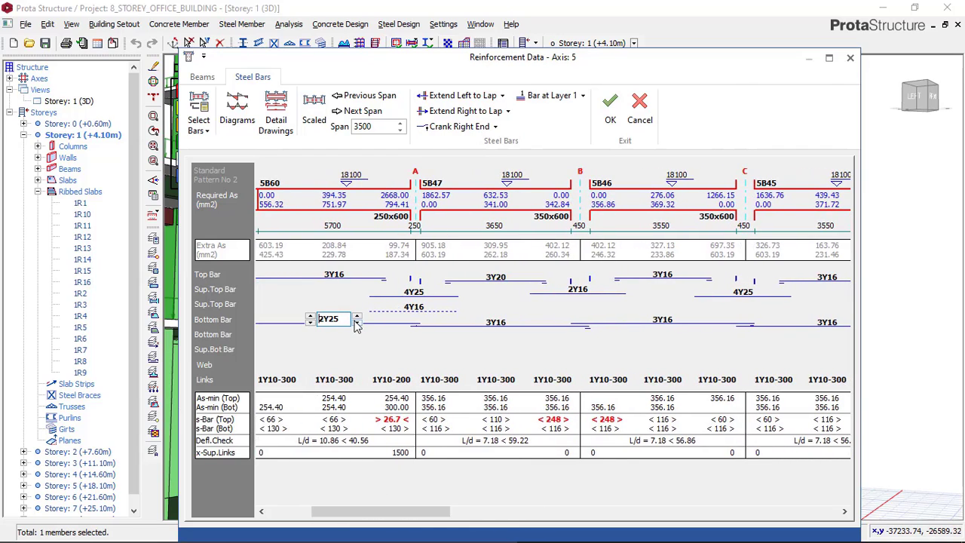
click(358, 323)
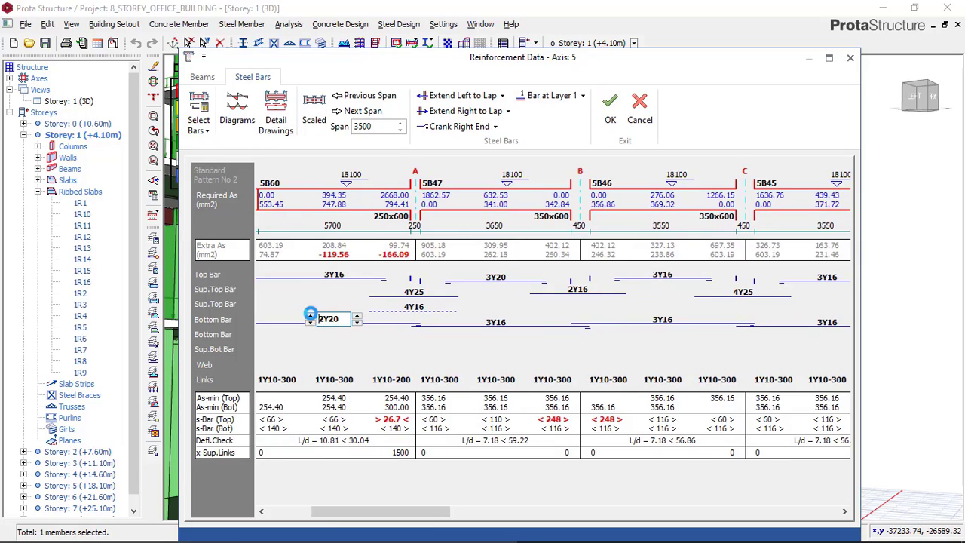
click(310, 316)
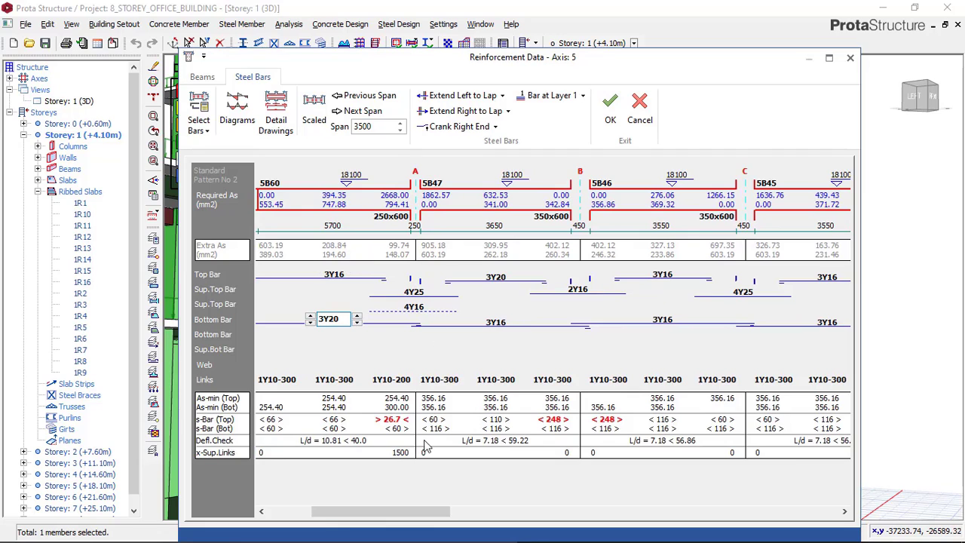
drag(392, 513, 624, 450)
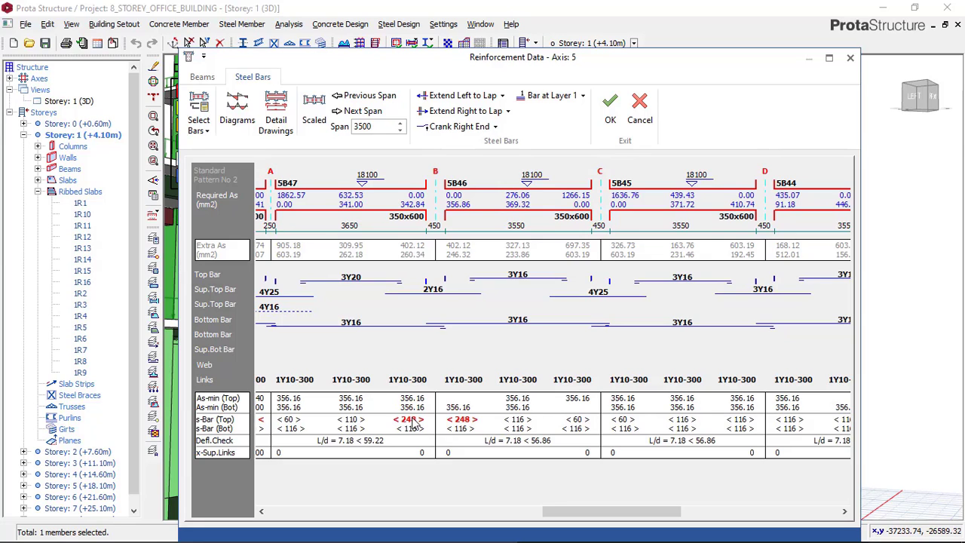
drag(586, 512, 781, 486)
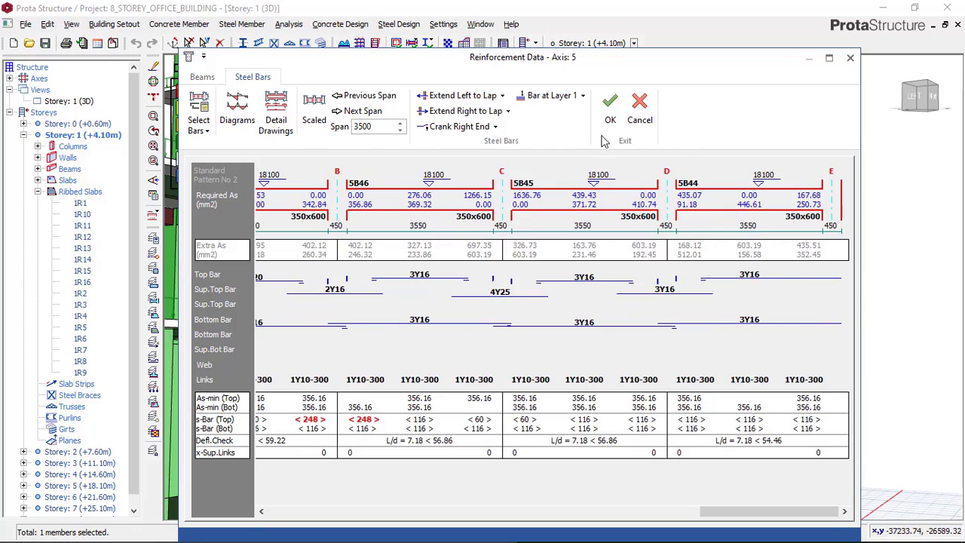
click(613, 111)
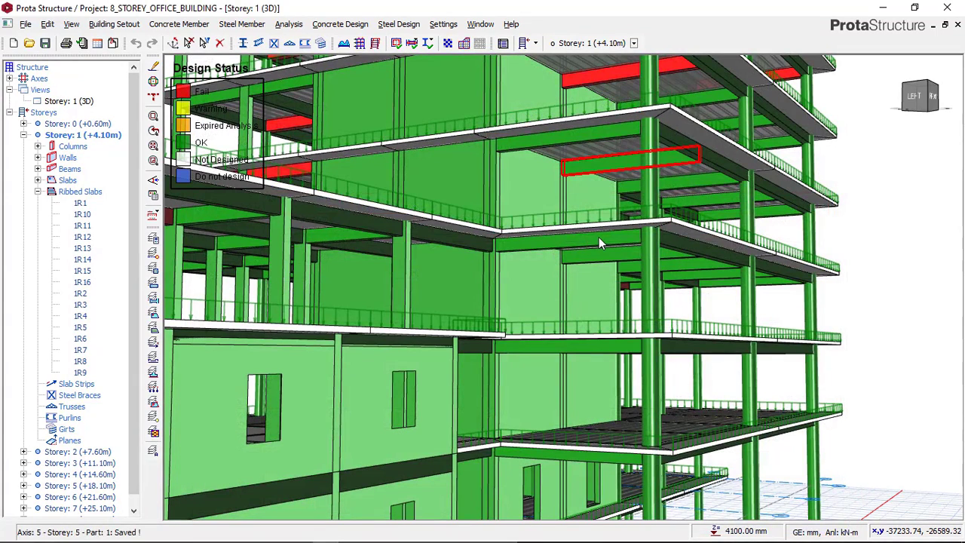
scroll(611, 225, down, 2)
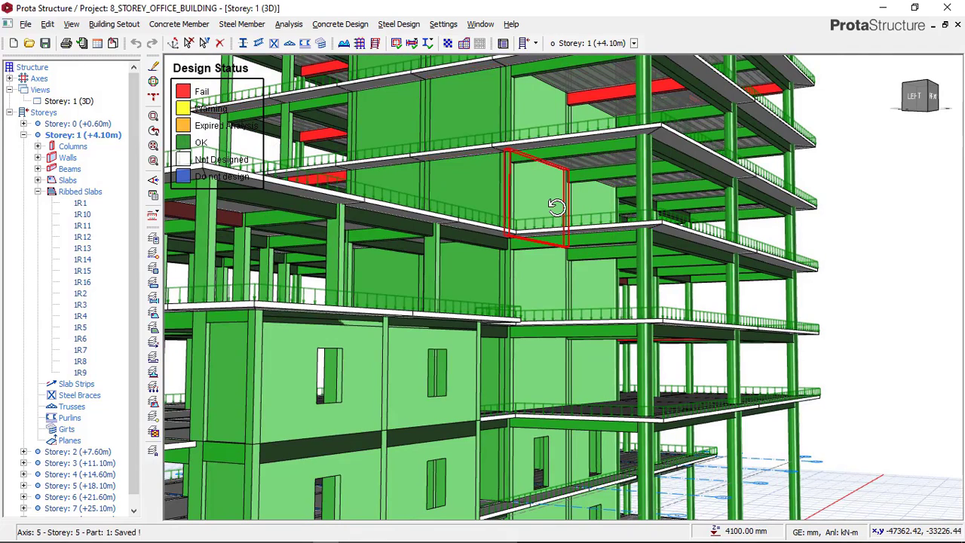
scroll(555, 206, down, 1)
right_click(619, 142)
mouse_move(685, 199)
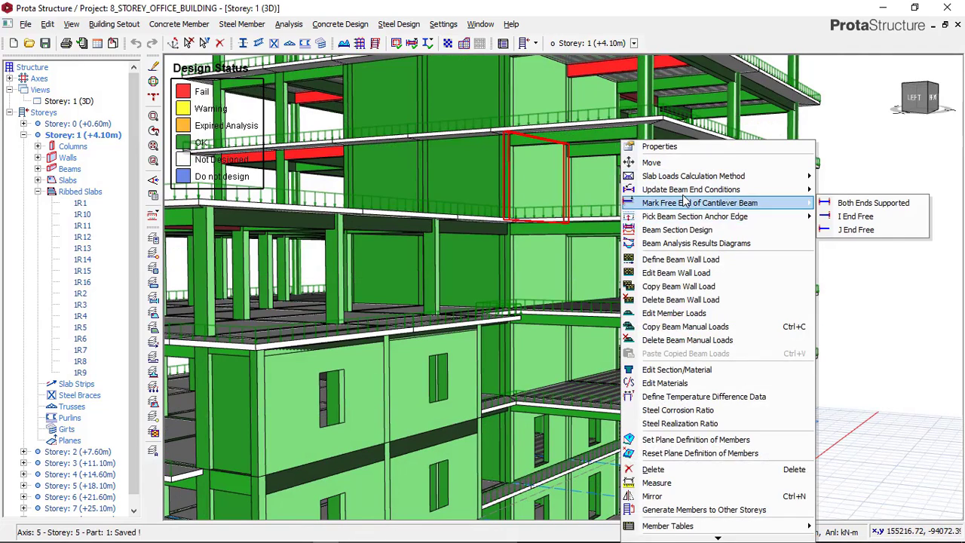
click(918, 267)
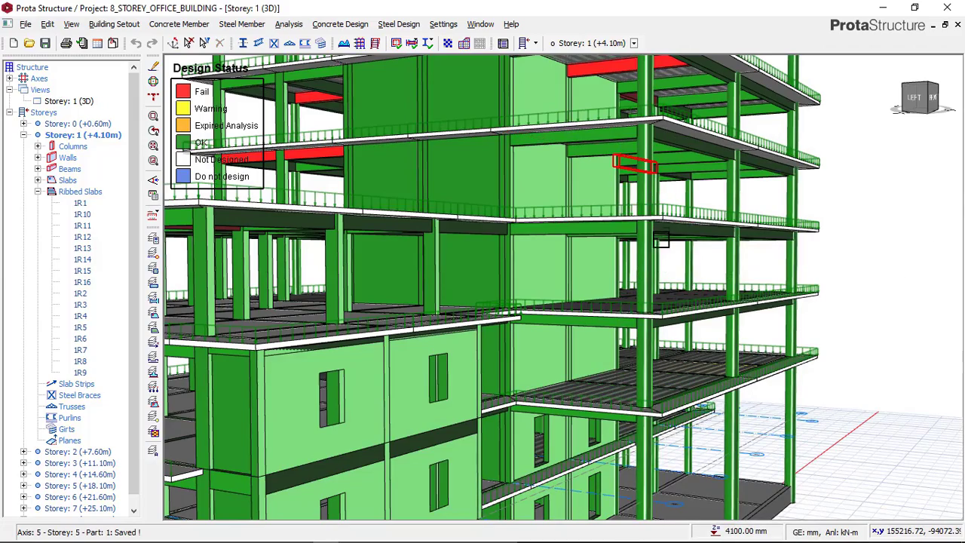
Open Beam Section Design for the failing storey 6 beam 6B60 on axis 5
middle_drag(654, 260, 661, 362)
shift+middle_drag(617, 306, 623, 297)
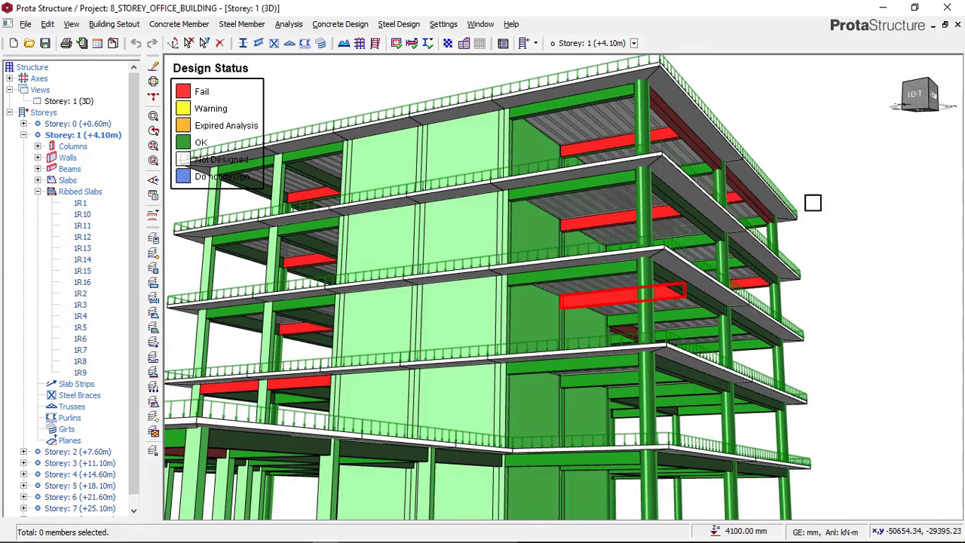
click(745, 205)
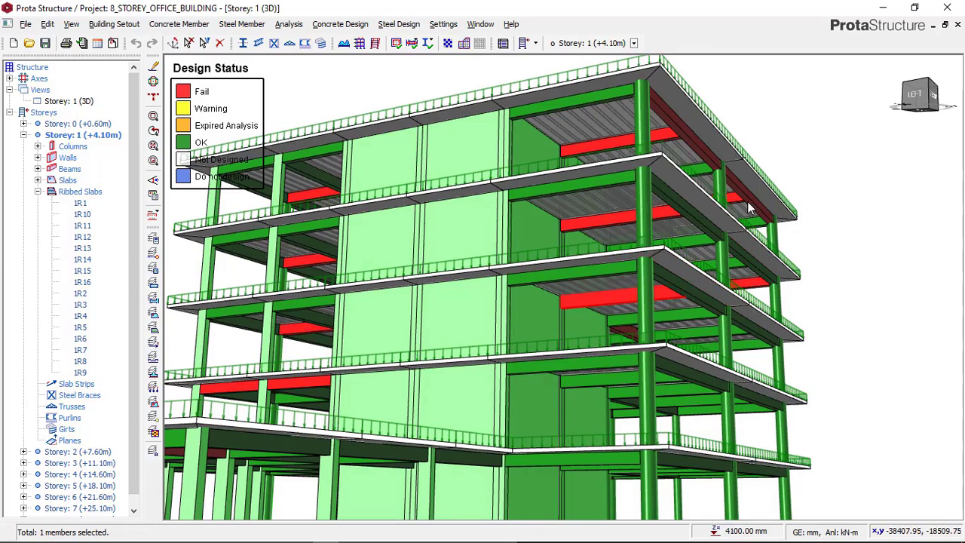
right_click(746, 202)
click(793, 293)
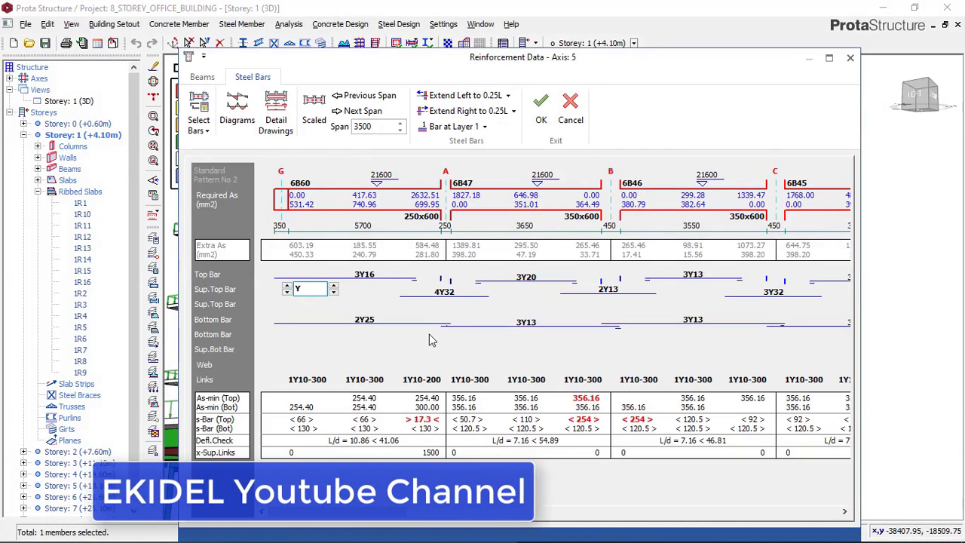
Try 4Y25 and 5Y25 as the support top bars between beams 6B60 and 6B47 at axis A
click(444, 293)
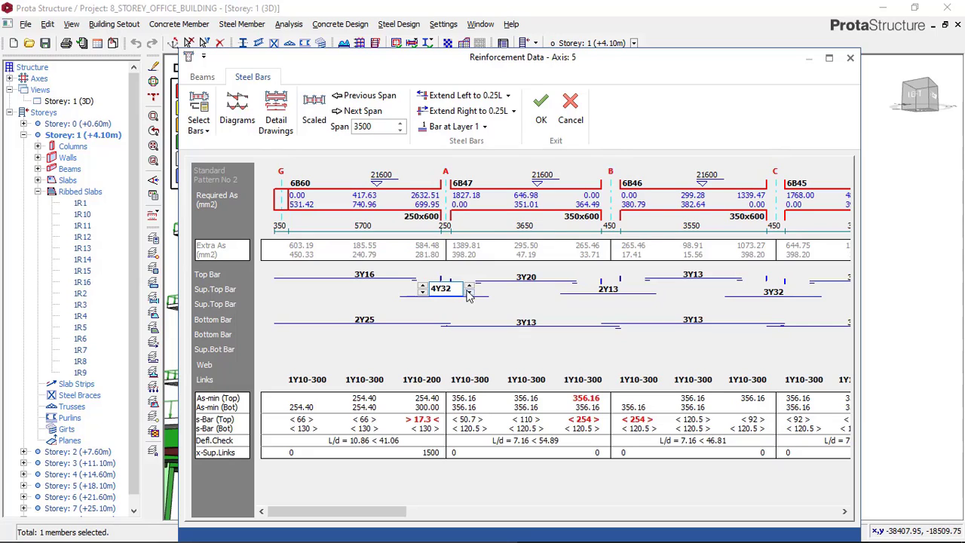
click(469, 291)
click(469, 292)
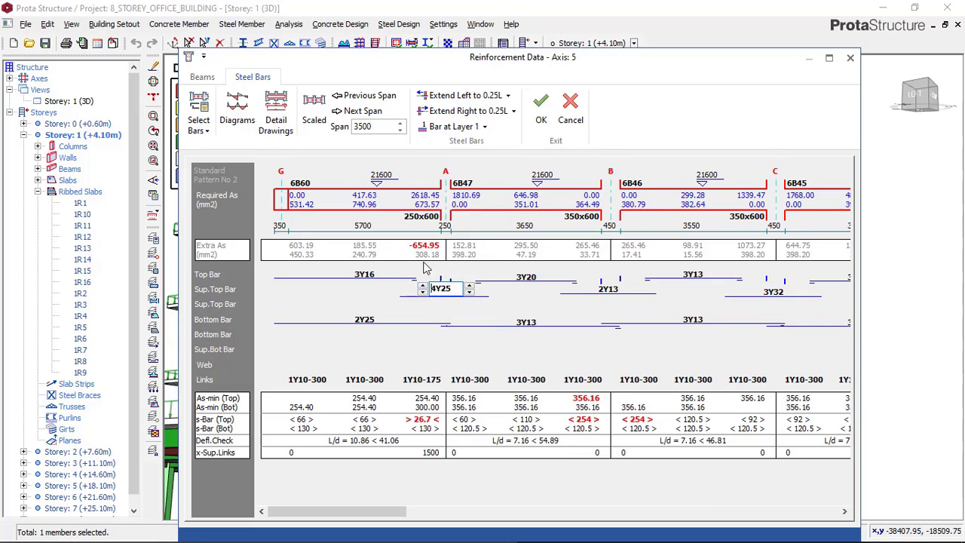
click(423, 287)
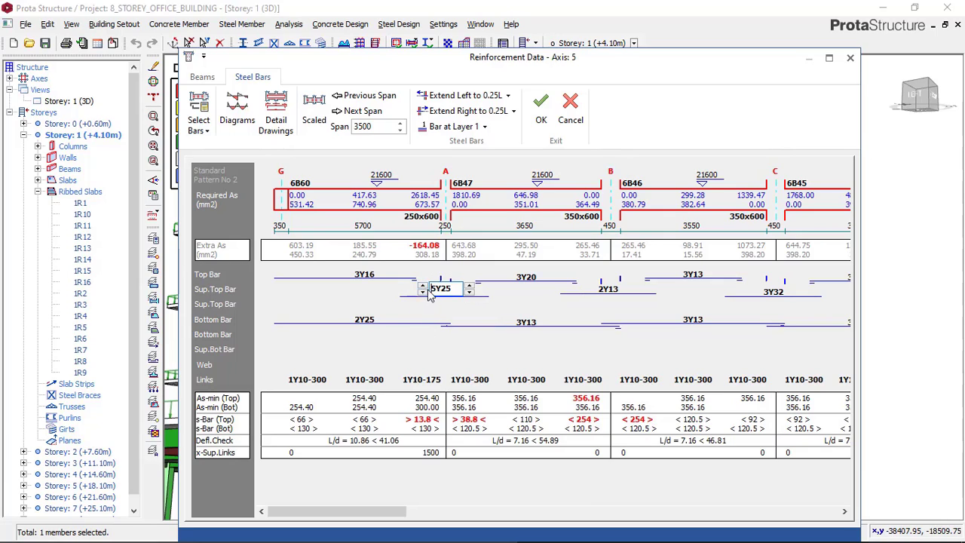
click(423, 293)
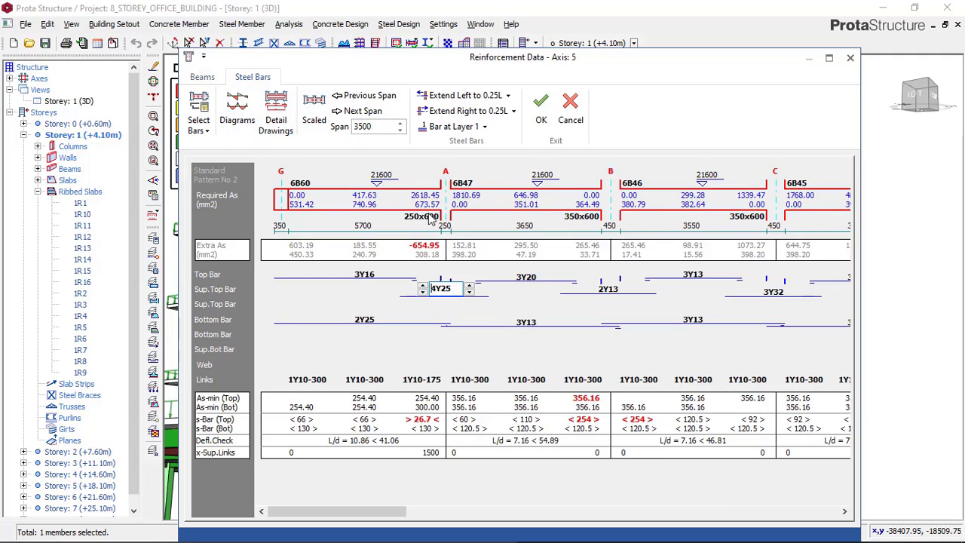
Set the depth h of storey 6 beams 6B60, 6B47, 6B46, 6B45 and 6B44 on axis 5 to 750 mm
click(202, 78)
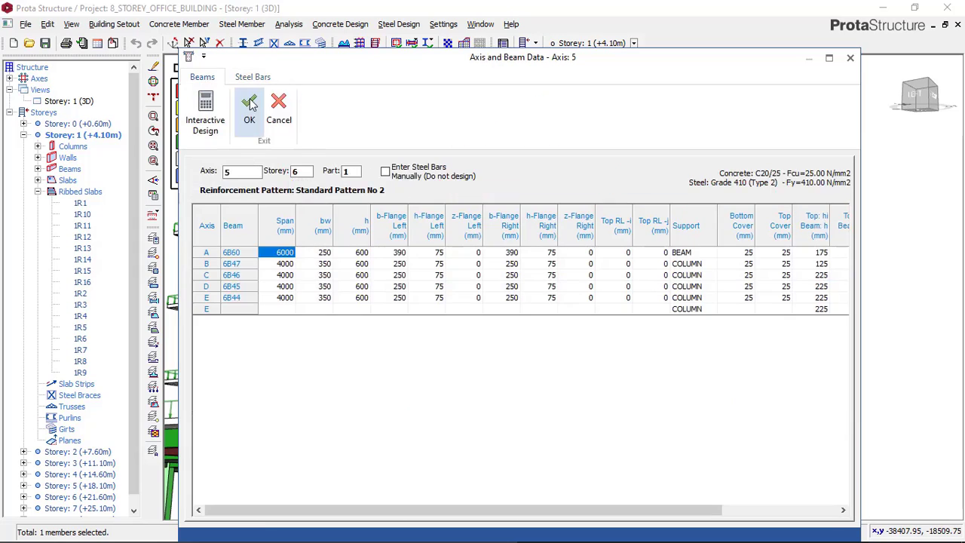
click(363, 255)
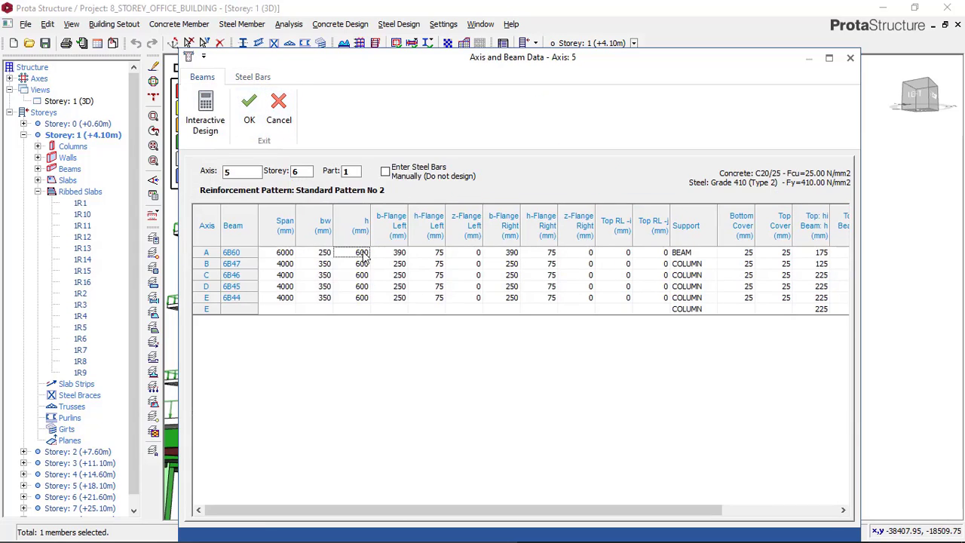
text(750)
click(365, 266)
text(75)
click(364, 276)
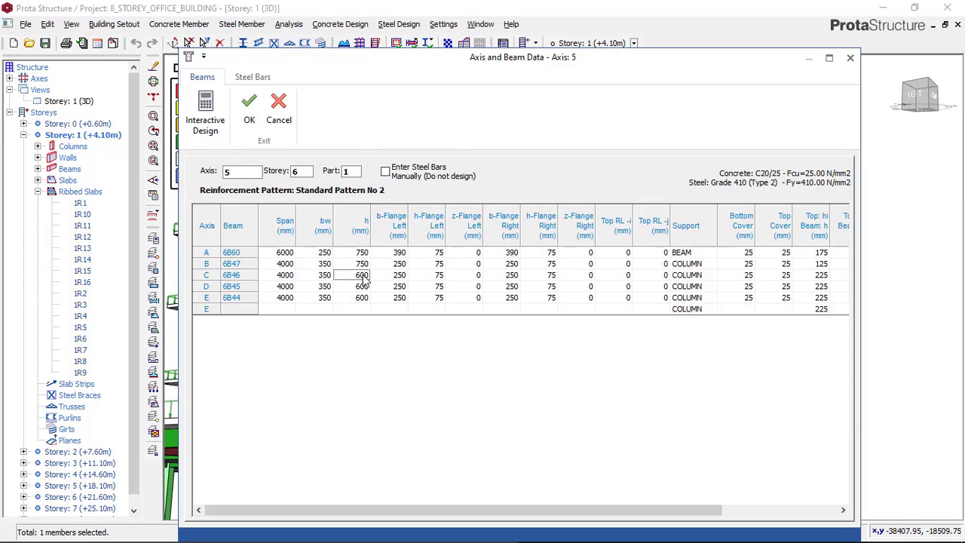
click(364, 287)
text(750)
click(363, 297)
Run Interactive Design for beam 6B47 and accept its reinforcement calculations with Effects Manually Edited enabled
click(358, 267)
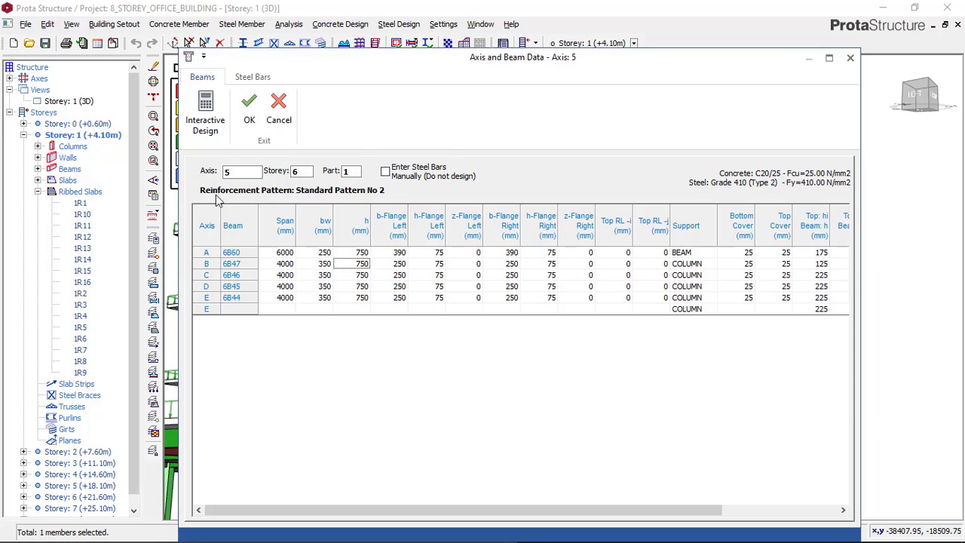
click(210, 128)
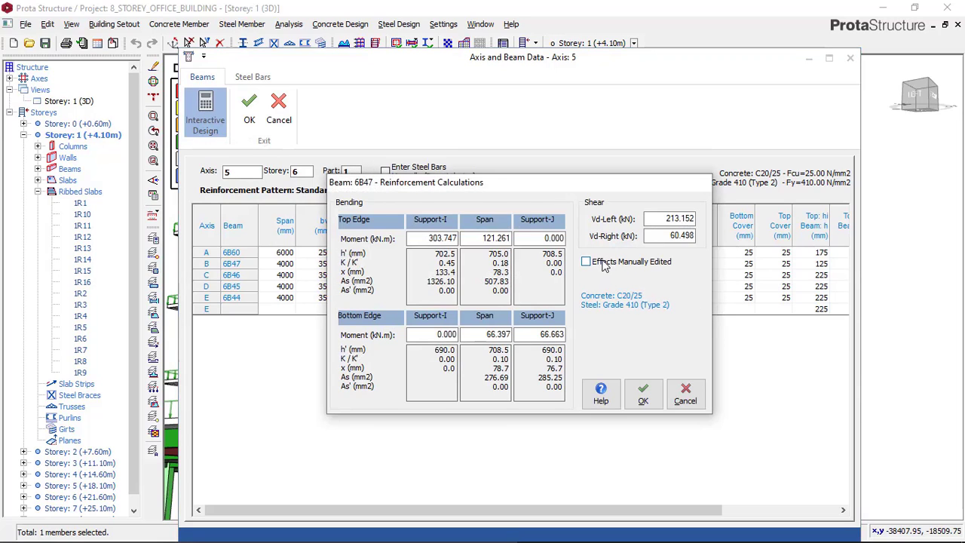
click(600, 263)
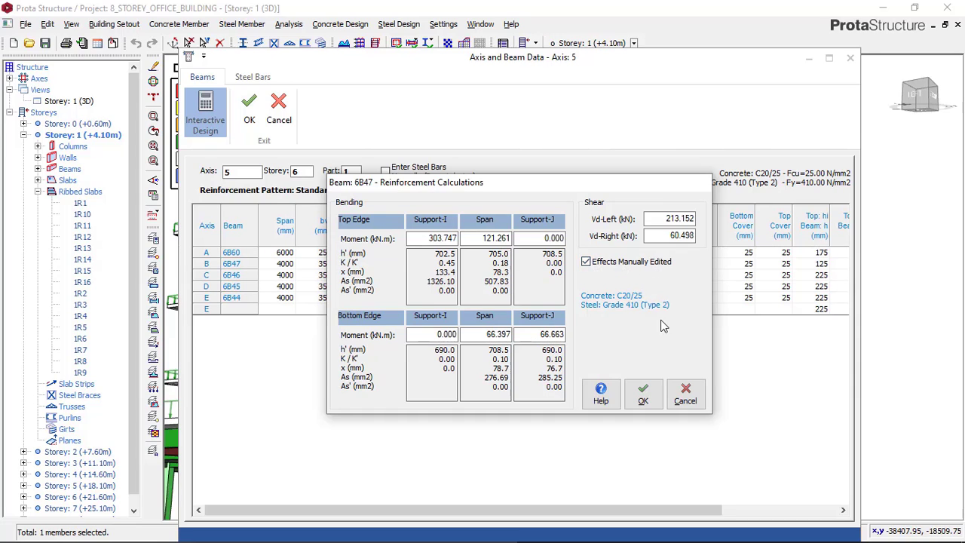
click(648, 399)
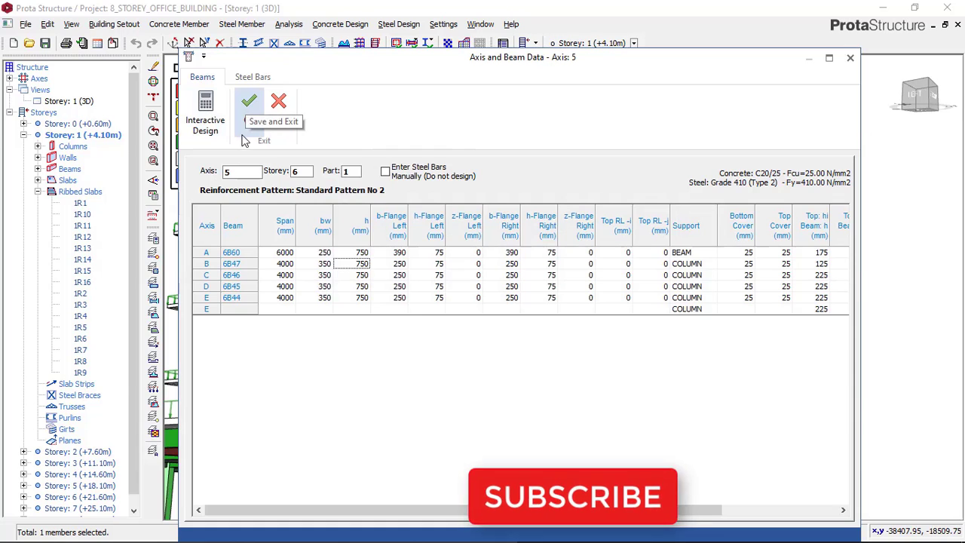
Re-select the steel bars for the resized beams and set beam 6B60's bottom bars to 4Y16
click(252, 78)
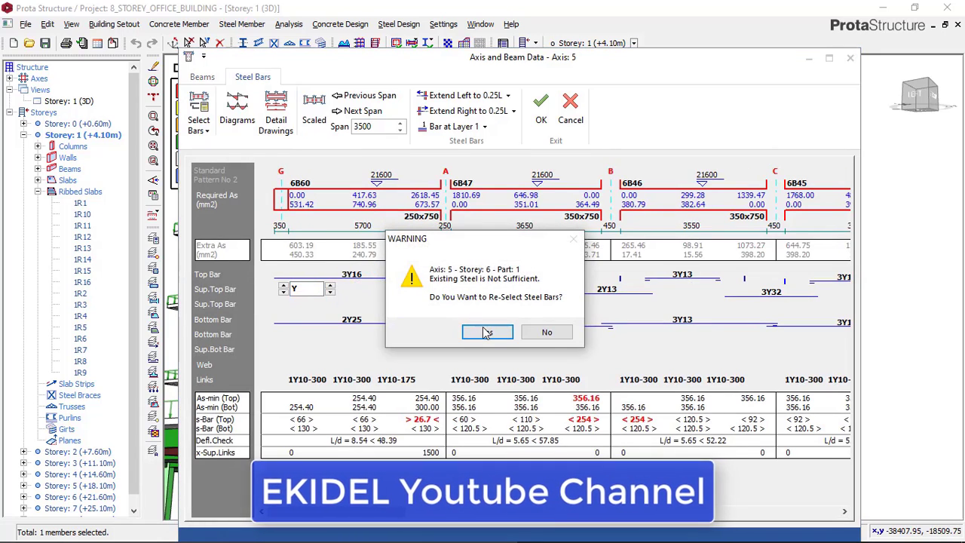
click(487, 332)
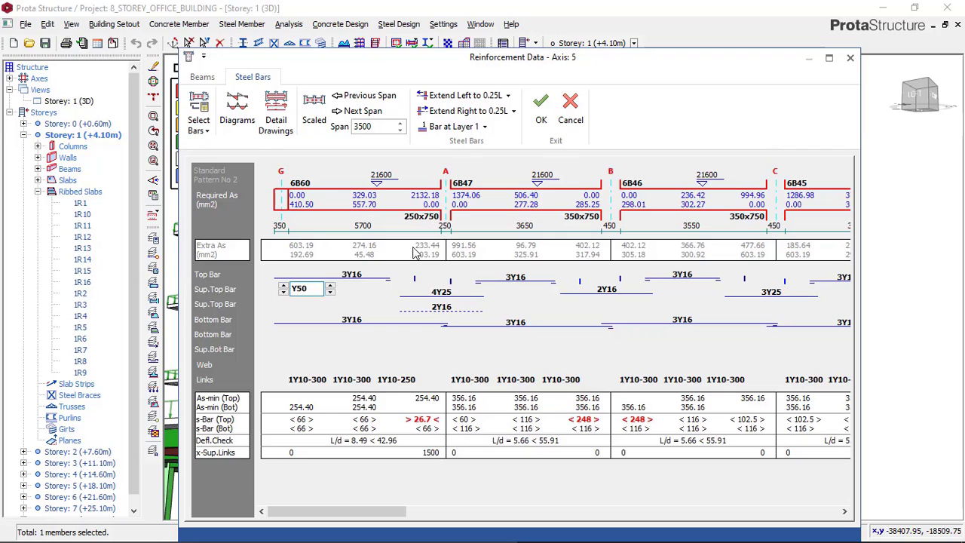
click(350, 323)
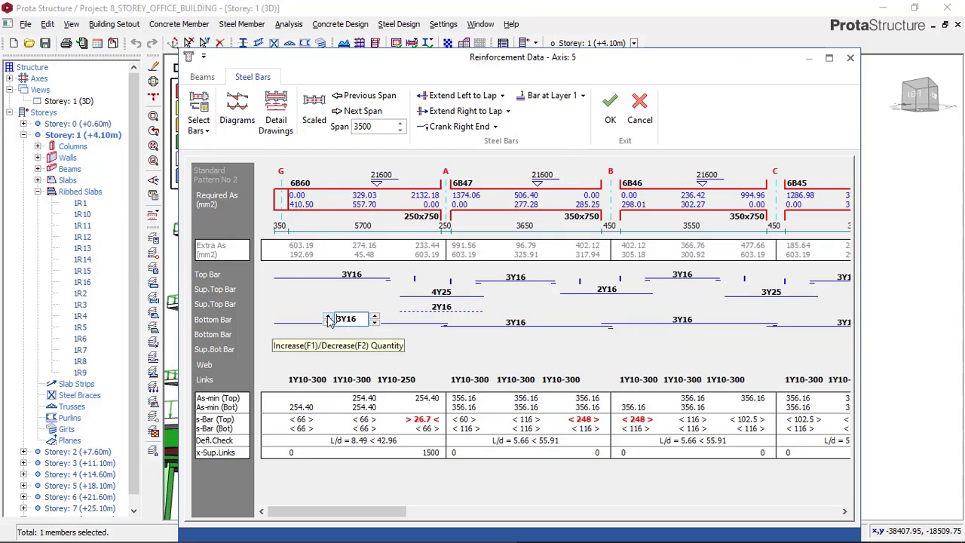
click(326, 317)
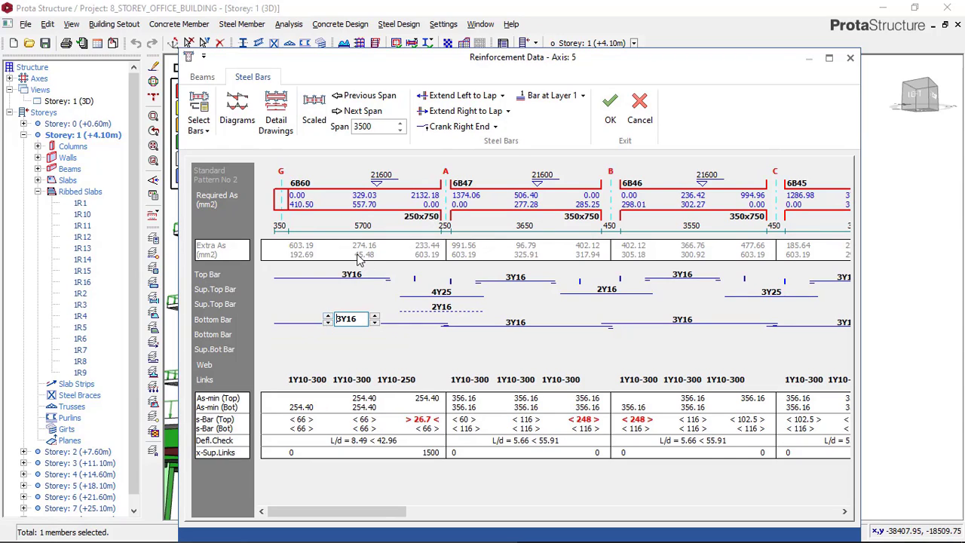
click(327, 316)
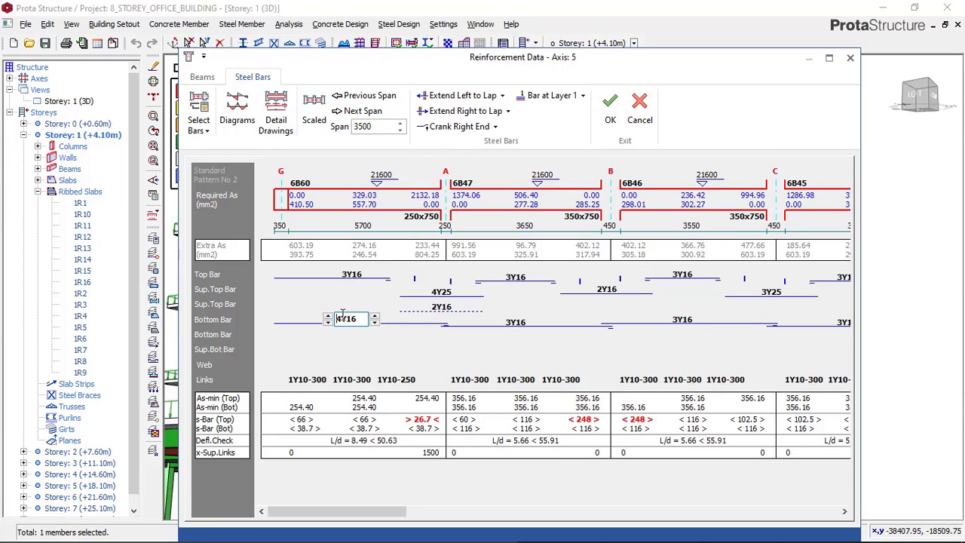
Set the support top bars at axis A to 4Y20 in the first row and 3Y20 in the second row
click(444, 294)
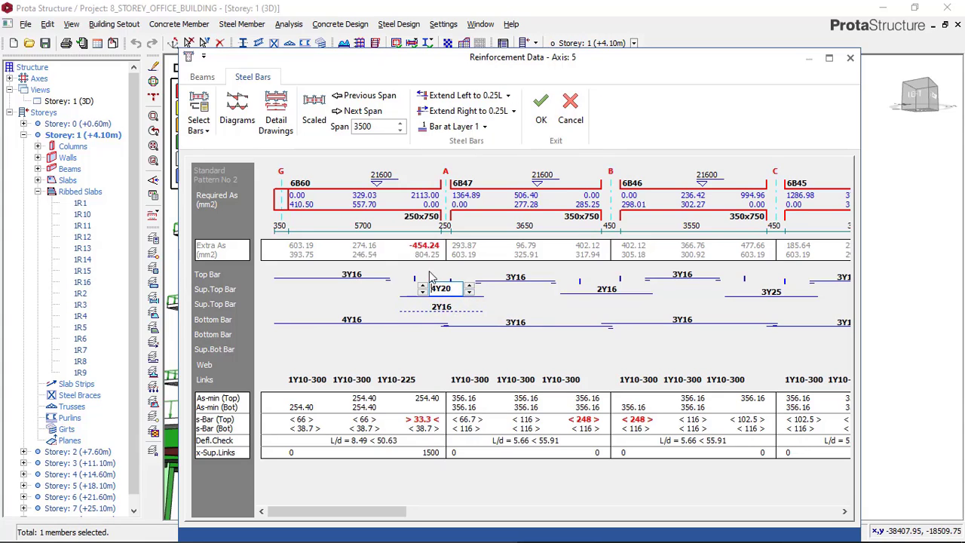
click(438, 311)
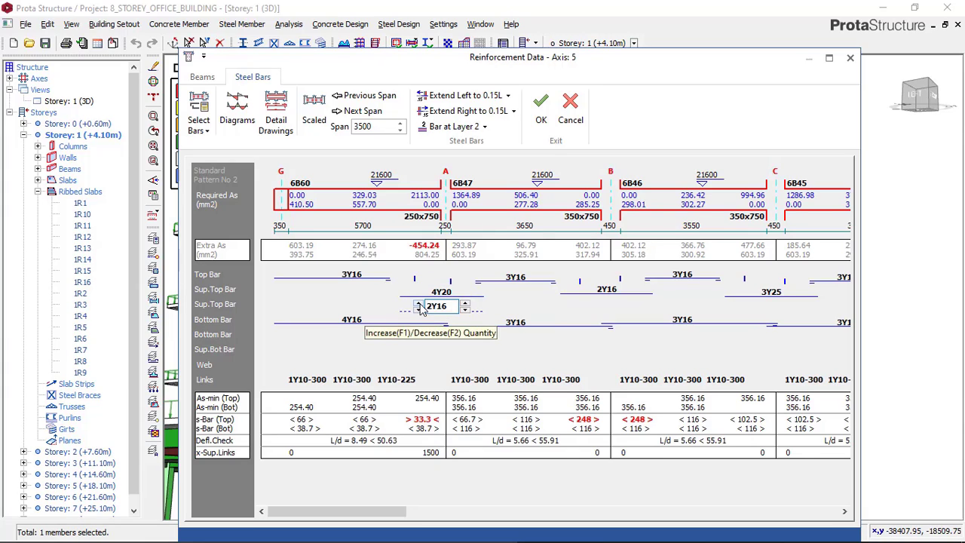
click(418, 304)
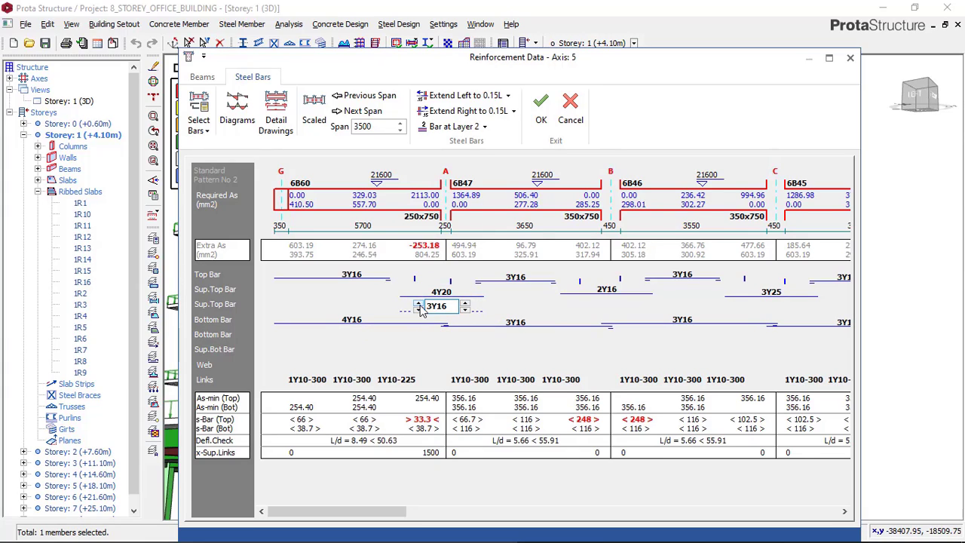
click(465, 304)
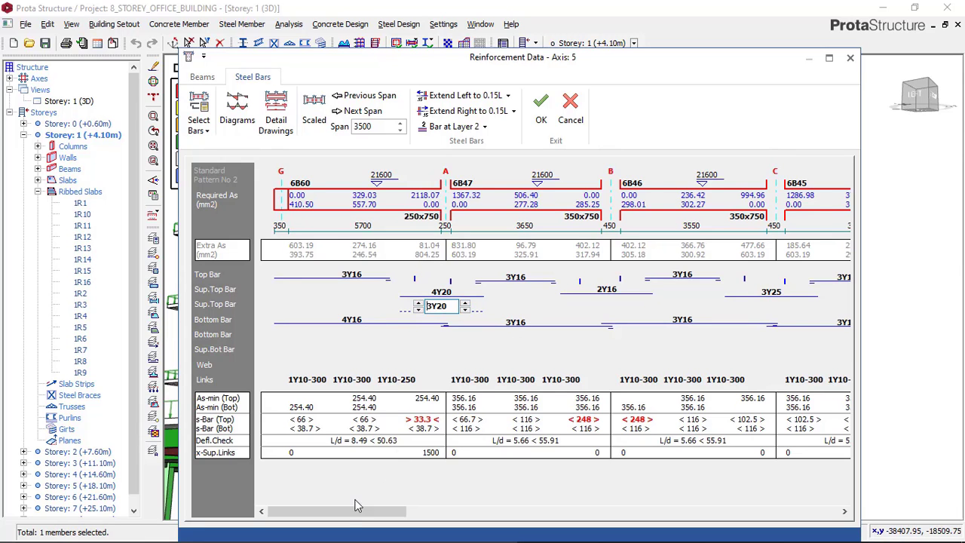
Set the first-row support top bars between beams 6B46 and 6B45 at axis C to 4Y20
drag(358, 505, 736, 457)
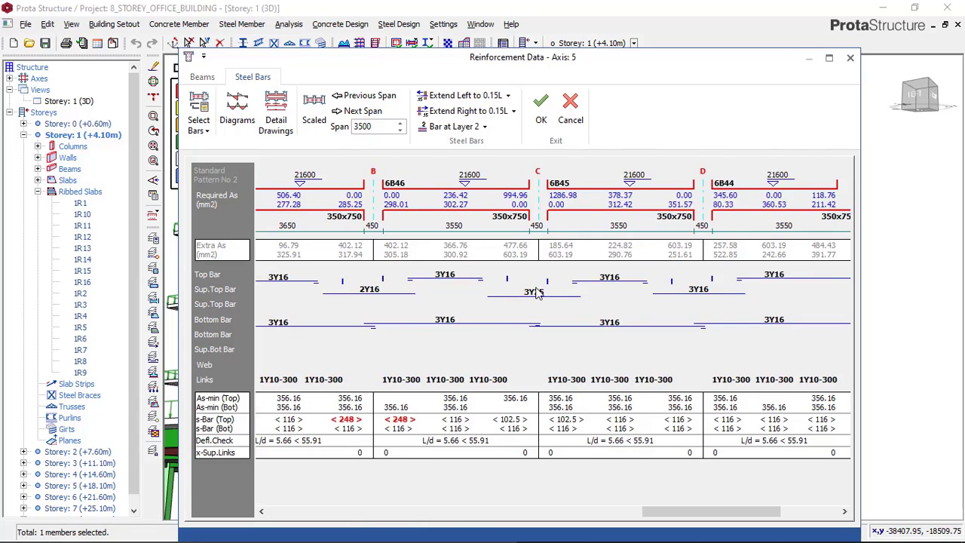
click(533, 299)
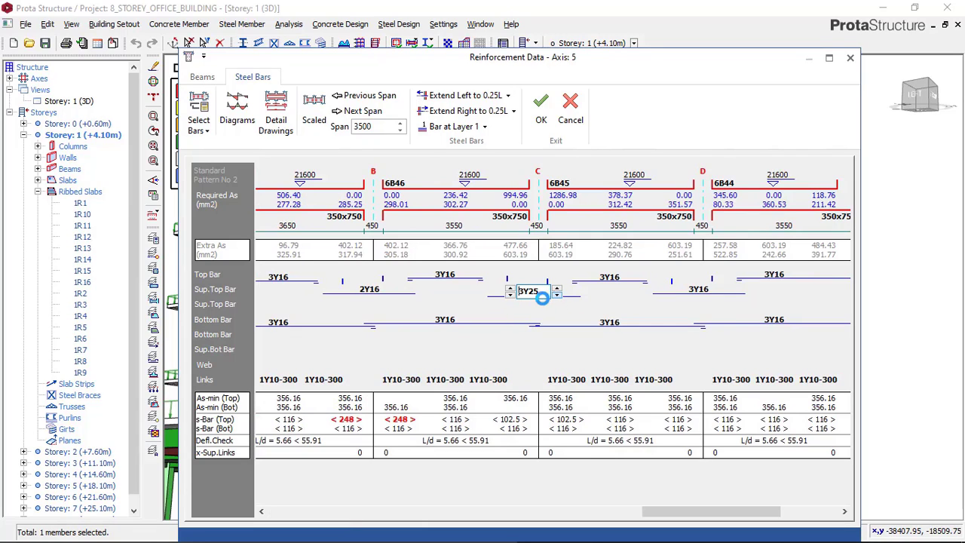
click(512, 289)
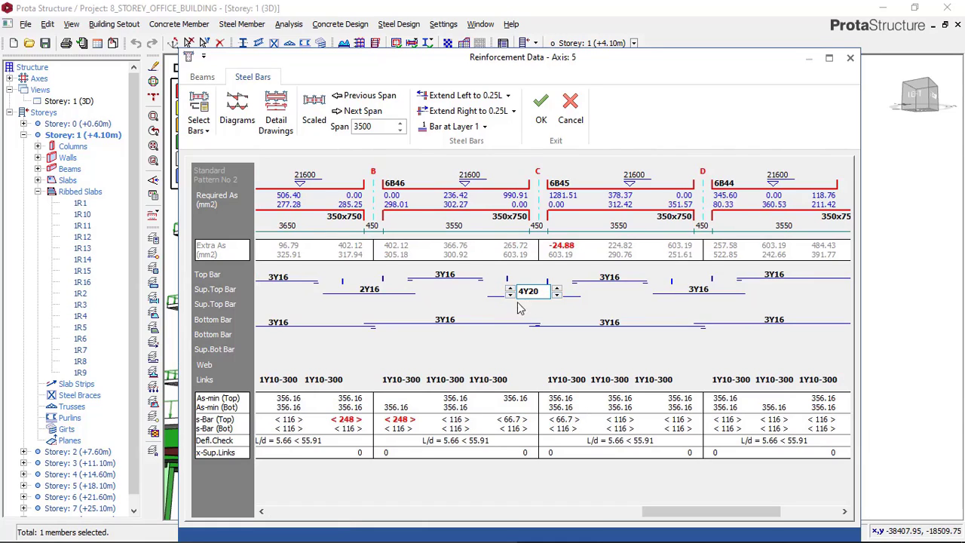
Add 2Y16 second-row support top bars at axis C, assigned to layer 2, and save the reinforcement
click(530, 305)
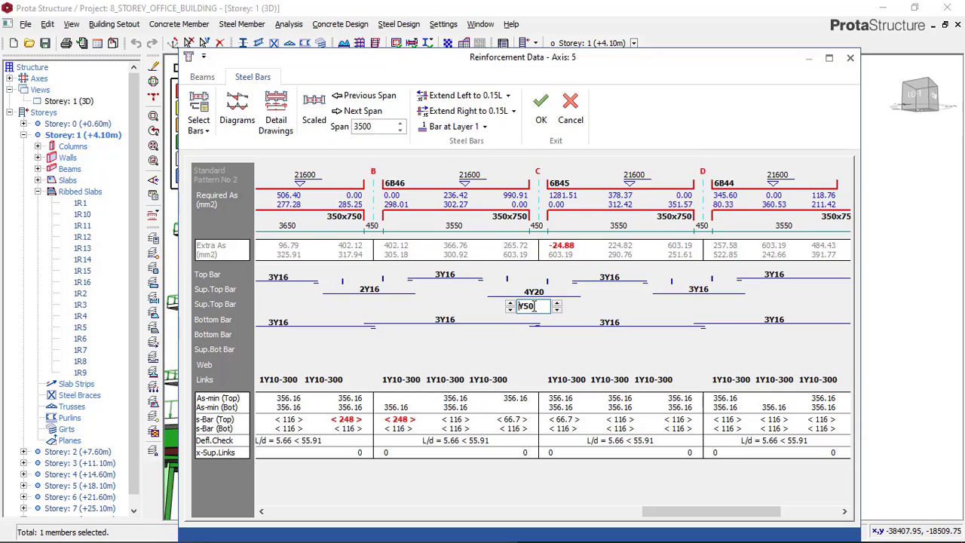
click(556, 309)
click(556, 309)
click(511, 303)
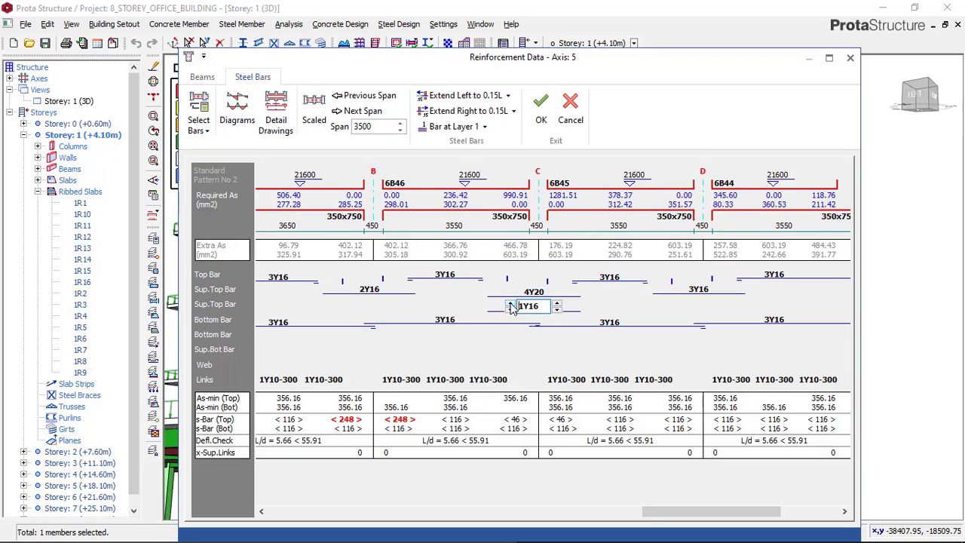
click(511, 304)
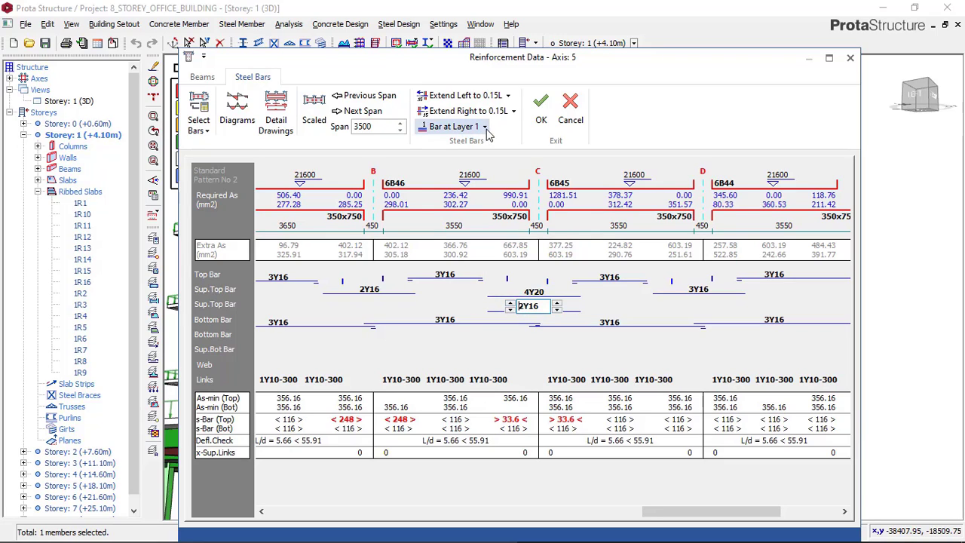
click(485, 127)
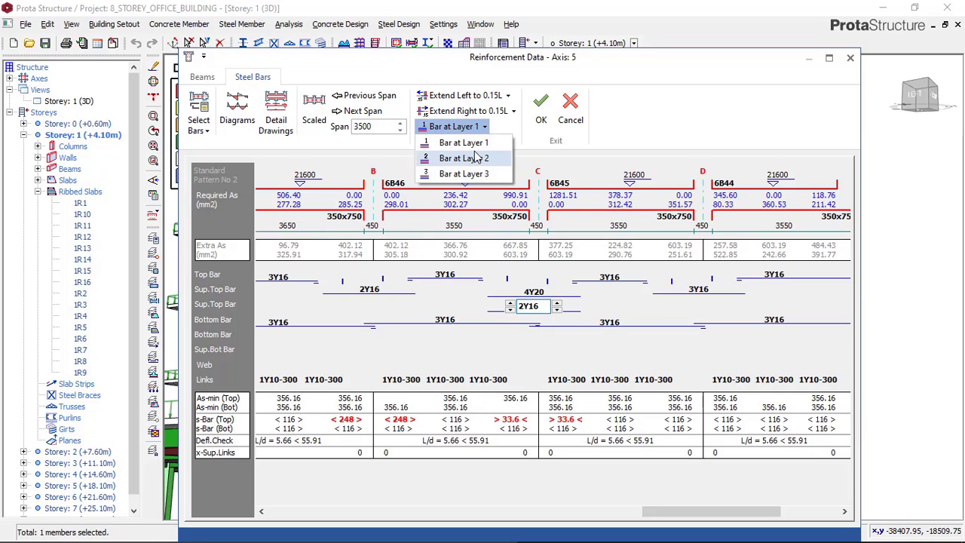
click(473, 158)
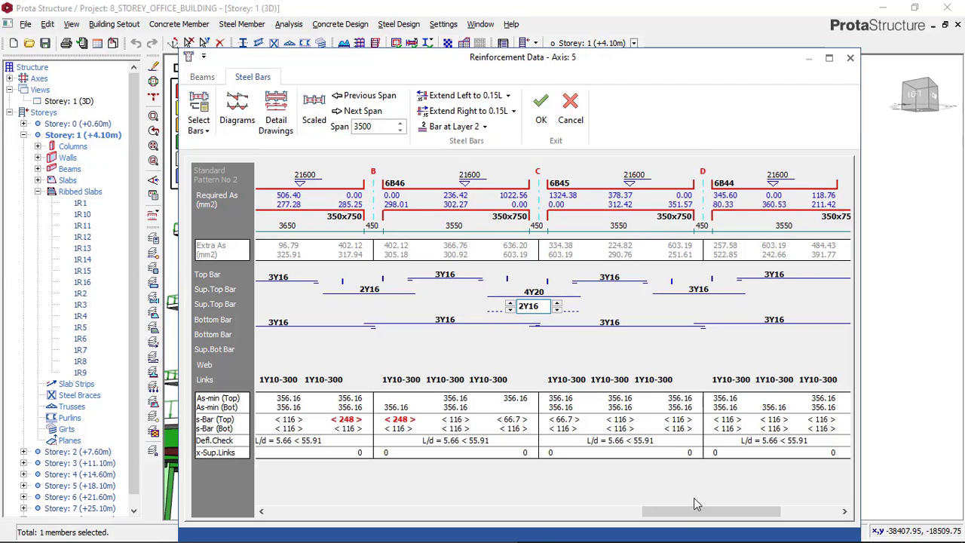
drag(705, 511, 308, 500)
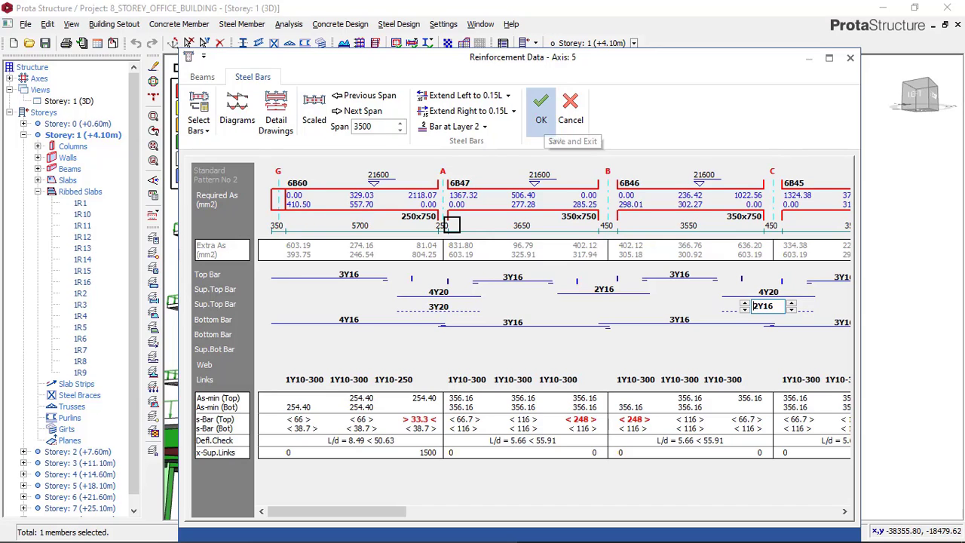
click(543, 119)
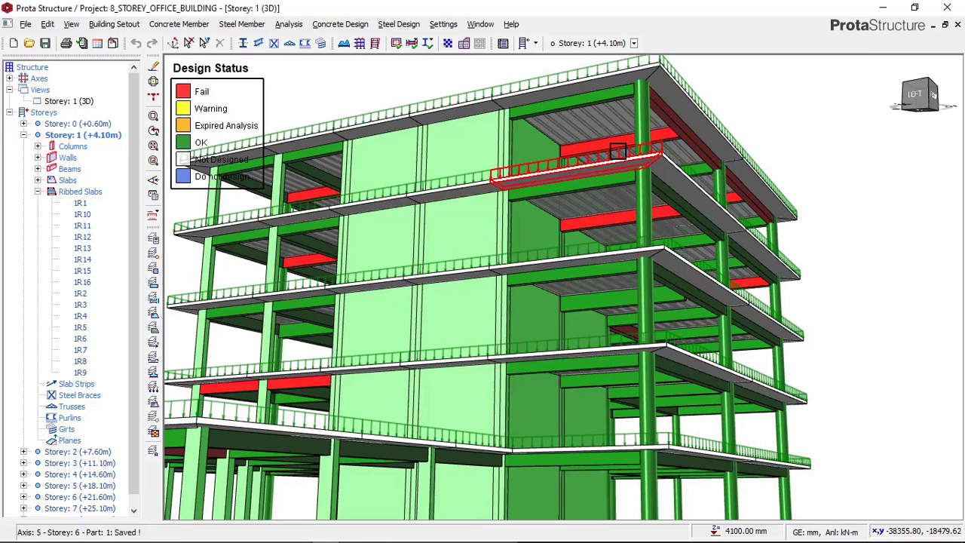
Open Beam Section Design for the failing storey 7 beam 7B60 on axis 5
click(607, 230)
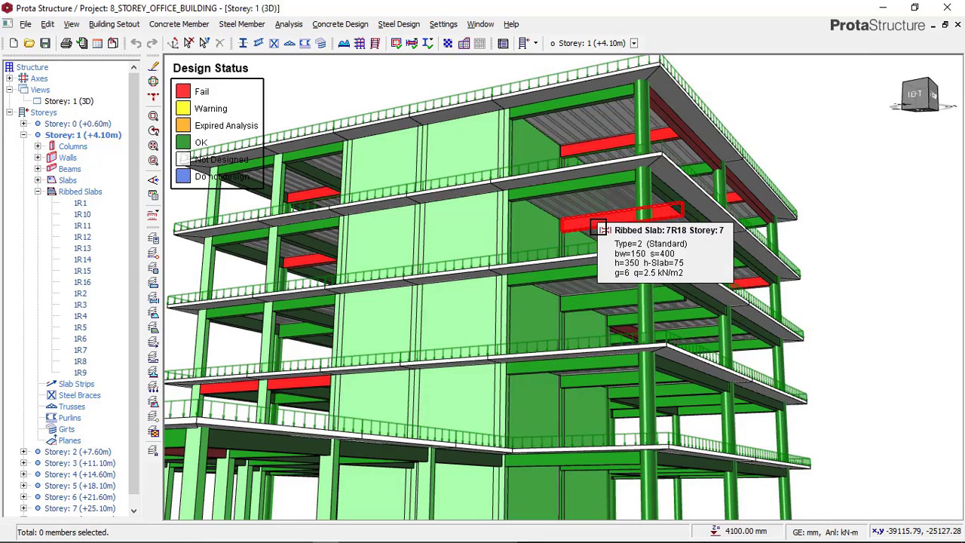
right_click(815, 123)
right_click(737, 191)
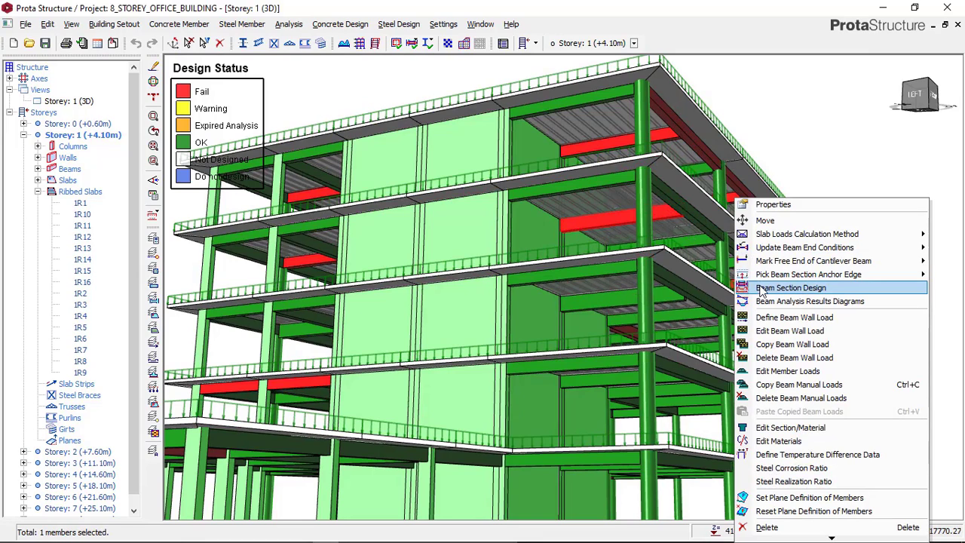
click(759, 286)
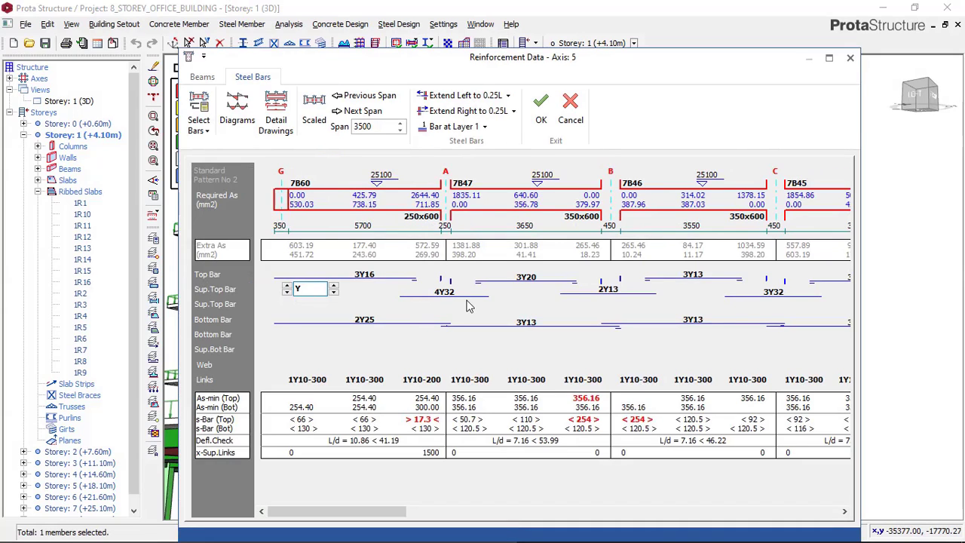
Review the axis 5 beam dimensions and try 4Y25 for the first-row support top bars at axis A
click(205, 79)
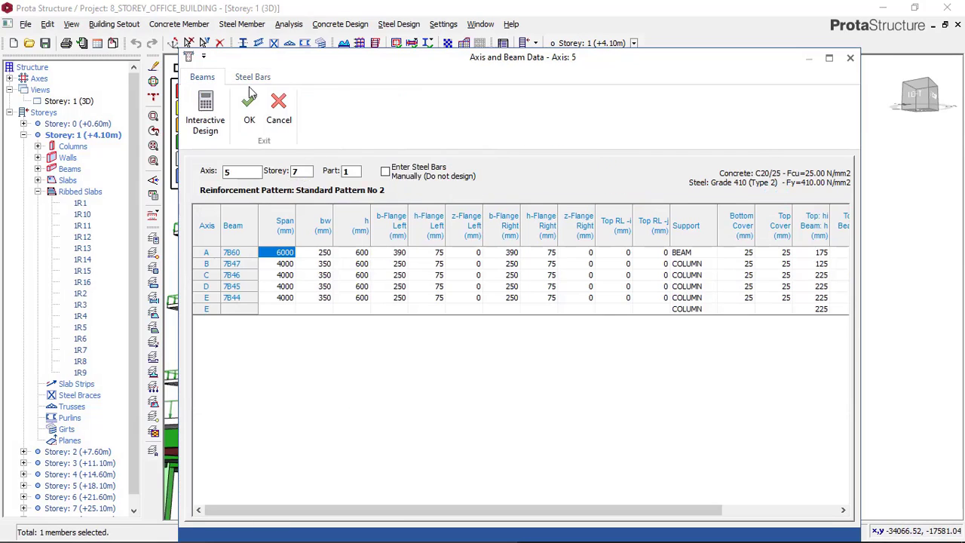
click(363, 255)
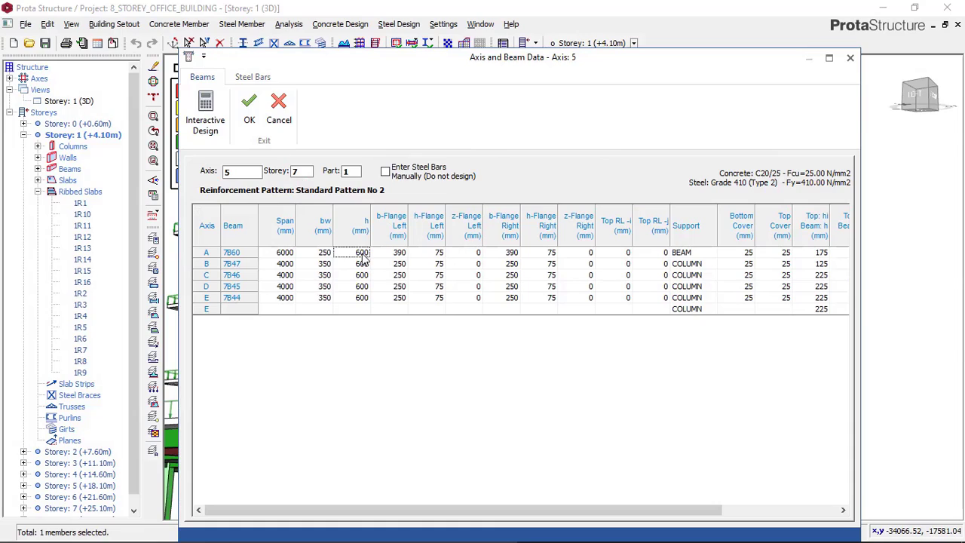
click(236, 79)
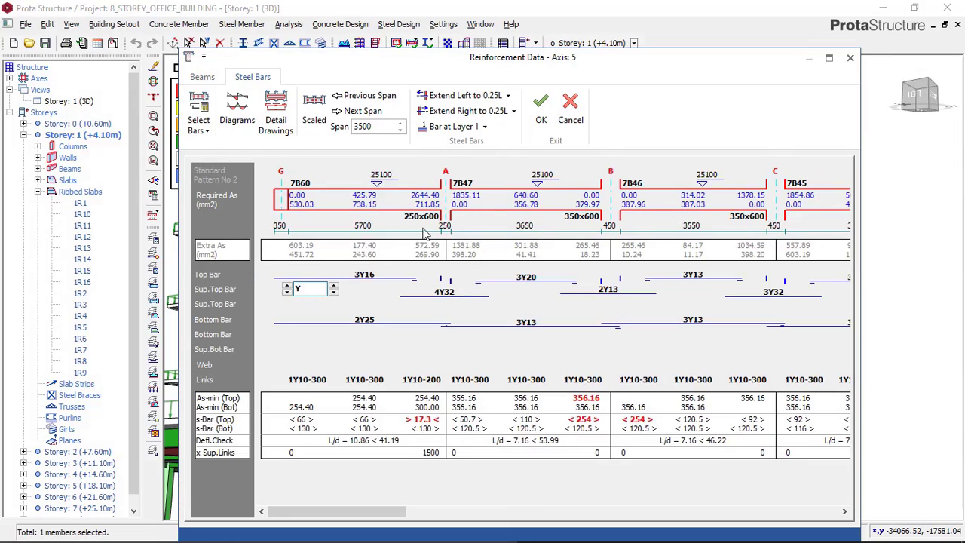
click(440, 299)
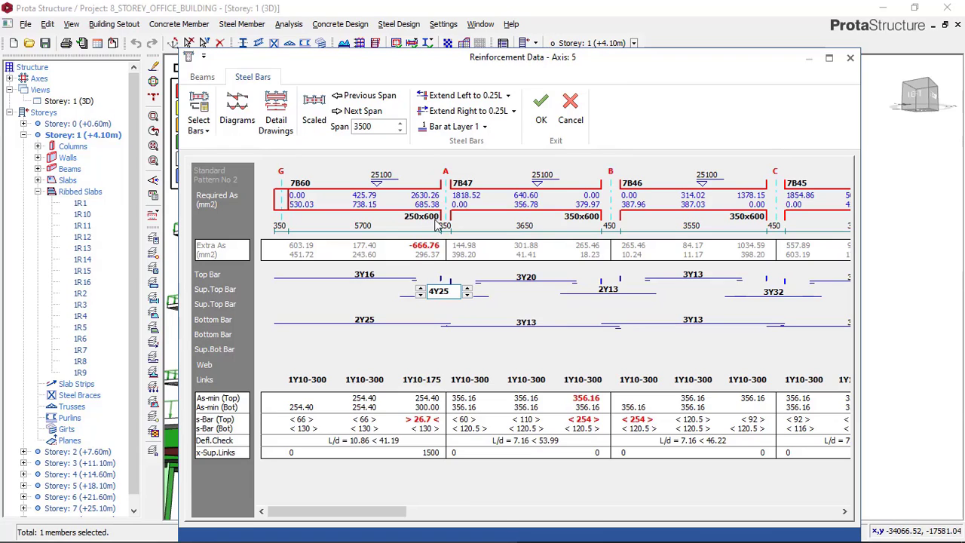
Set the depth h of all five axis 5 beams, 7B60, 7B47, 7B46, 7B45 and 7B44, to 750 mm
click(202, 77)
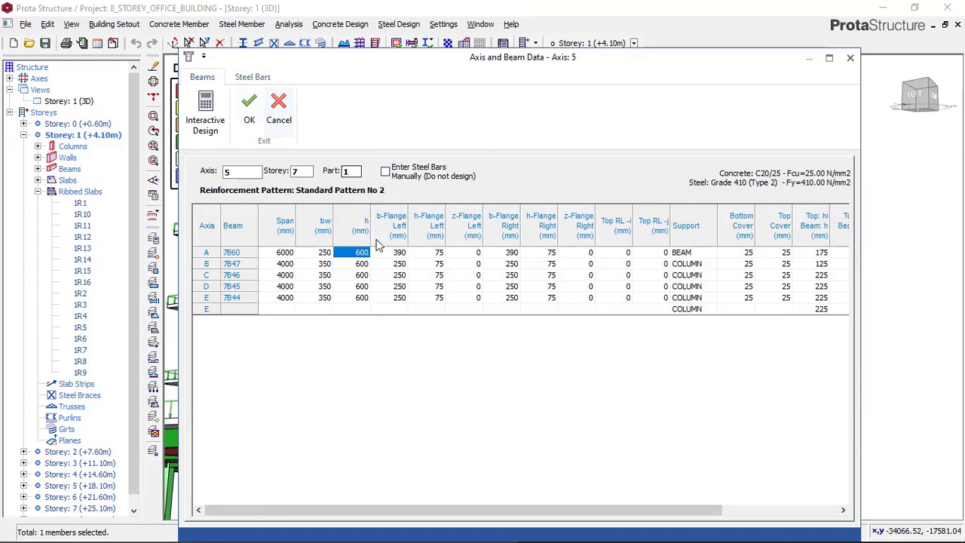
click(361, 256)
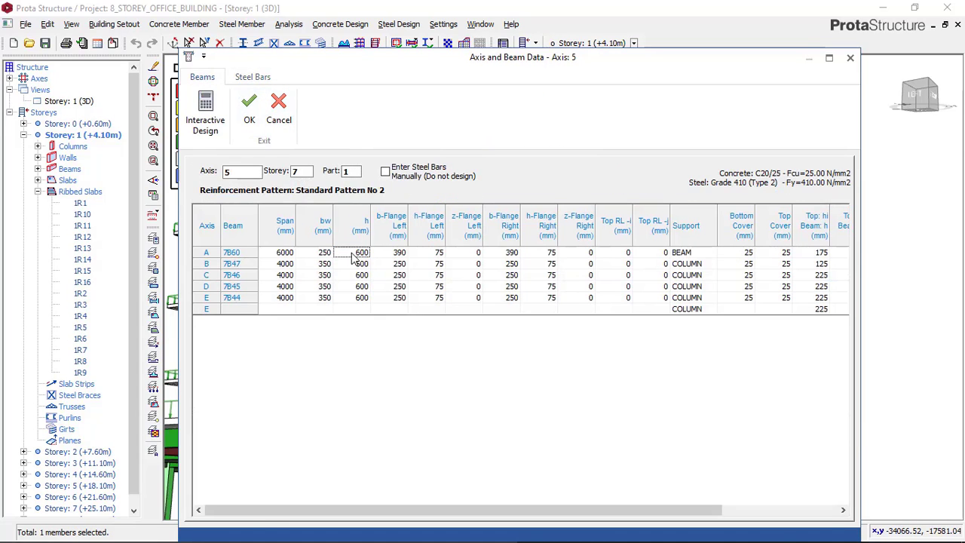
text(750)
click(365, 264)
text(7)
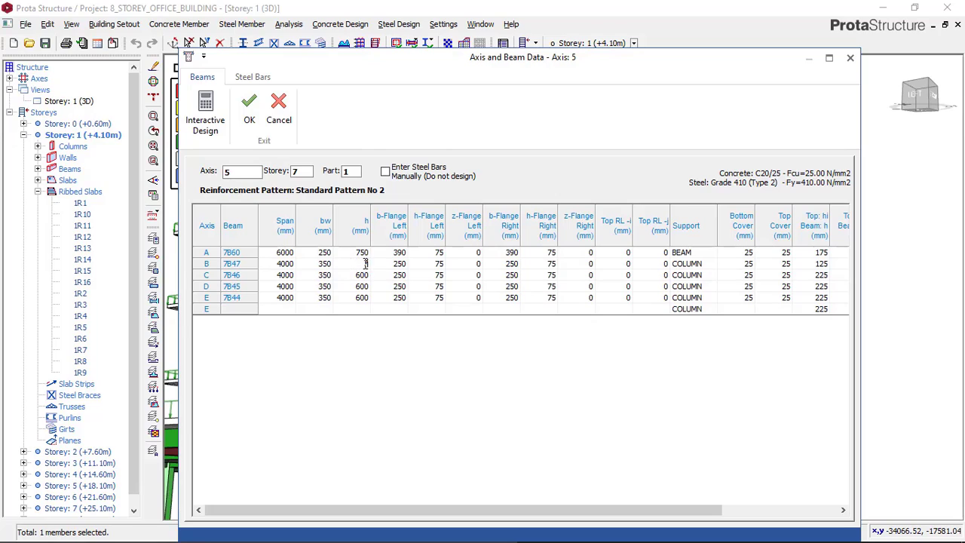
text(50)
click(362, 276)
text(7B47)
click(362, 296)
text(7)
click(362, 253)
Run and accept the interactive design of beam 7B60, and re-select the steel bars along axis 5
click(206, 114)
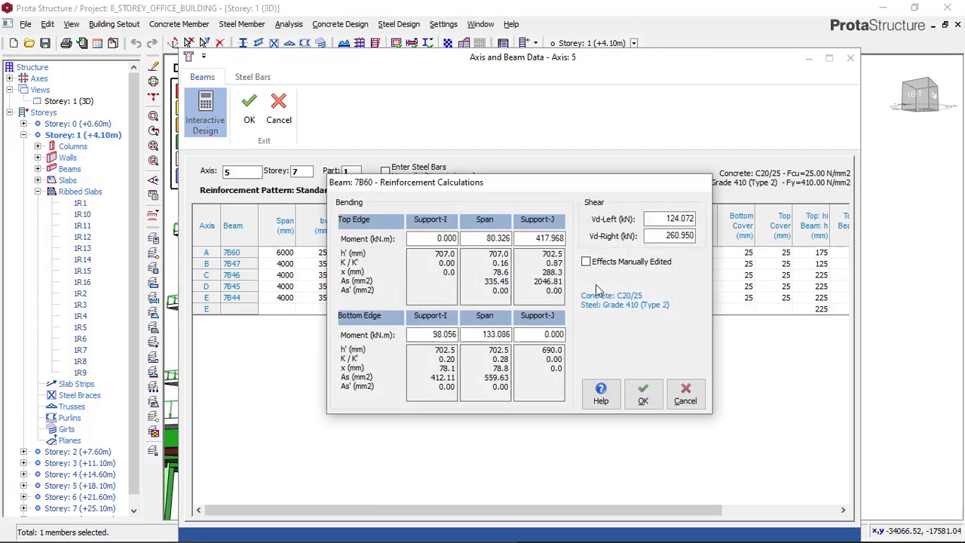
click(644, 393)
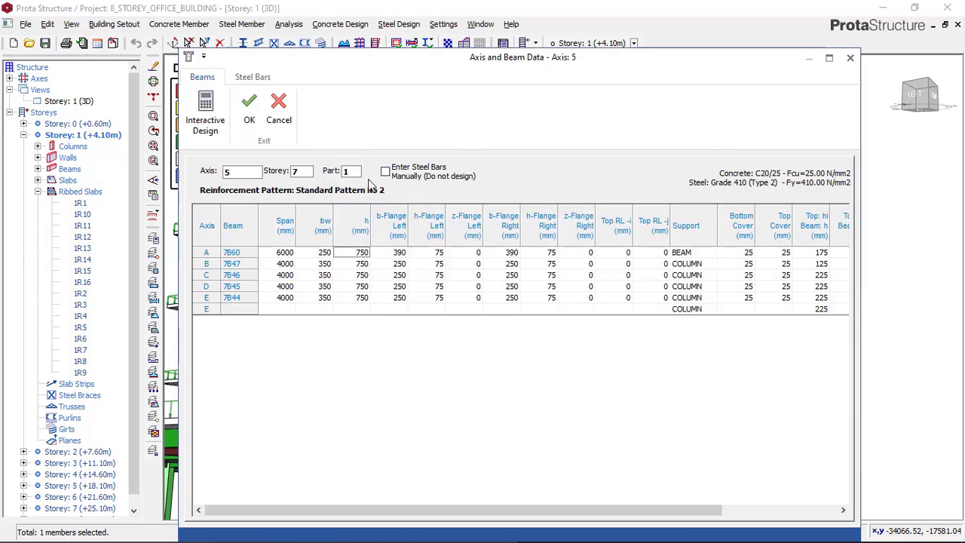
click(255, 78)
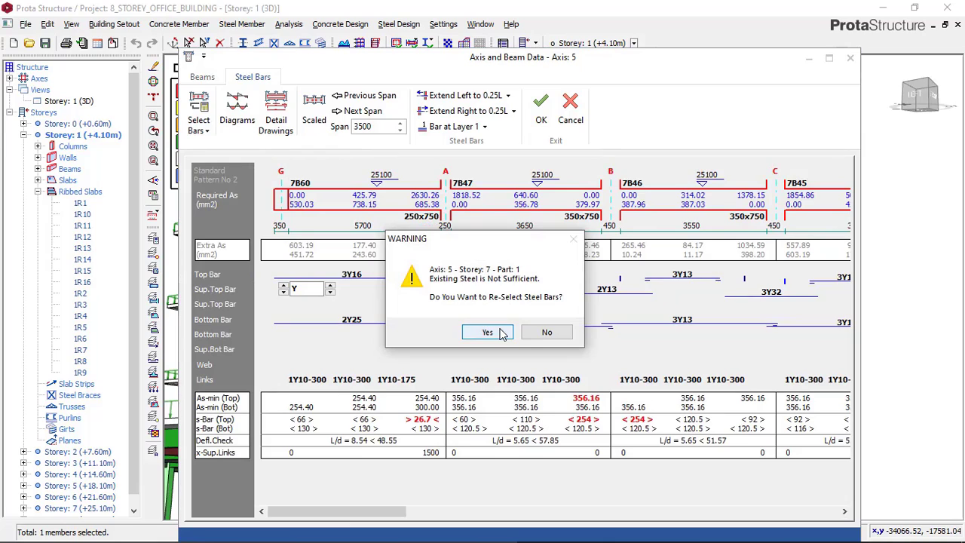
click(488, 333)
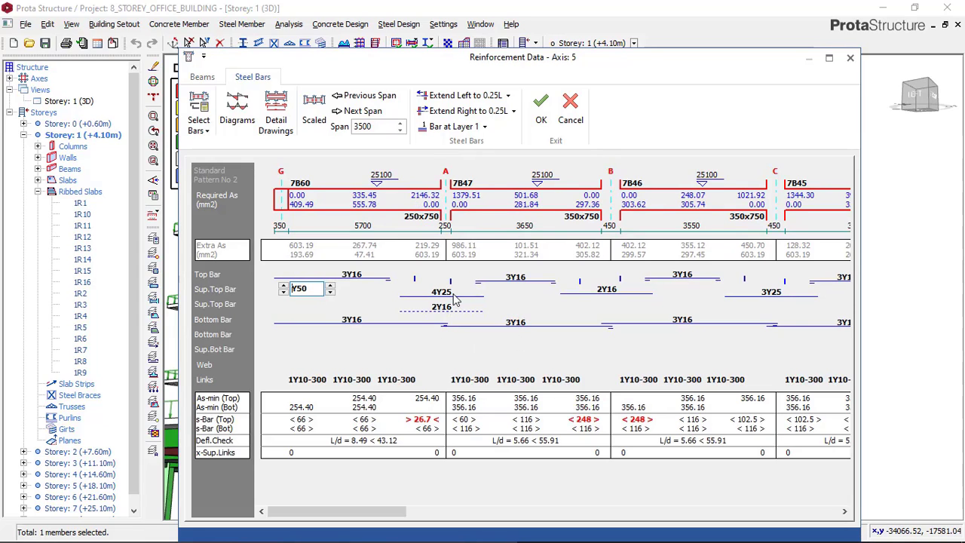
Set the support top bars at axis A to 4Y20 in both rows and beam 7B60's bottom bars to 3Y20
click(455, 299)
click(469, 294)
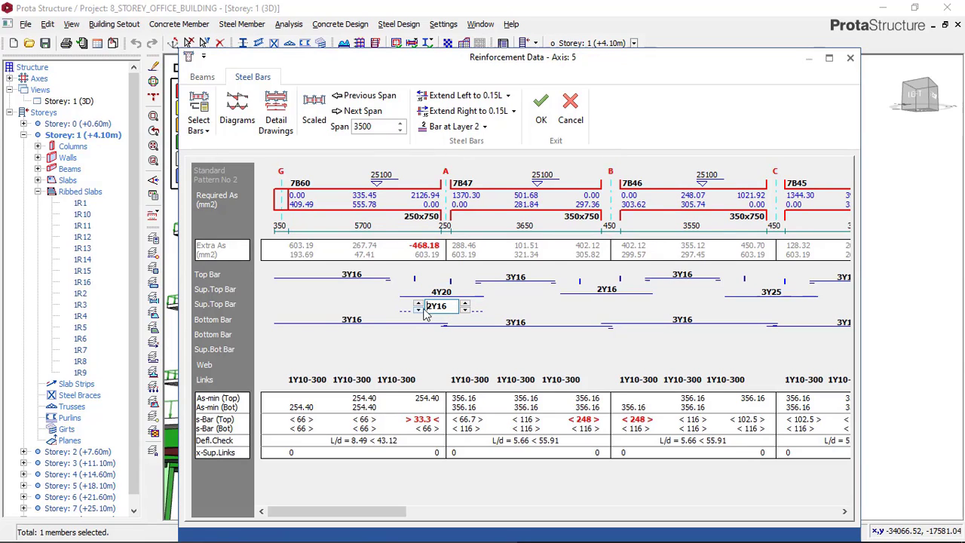
click(437, 307)
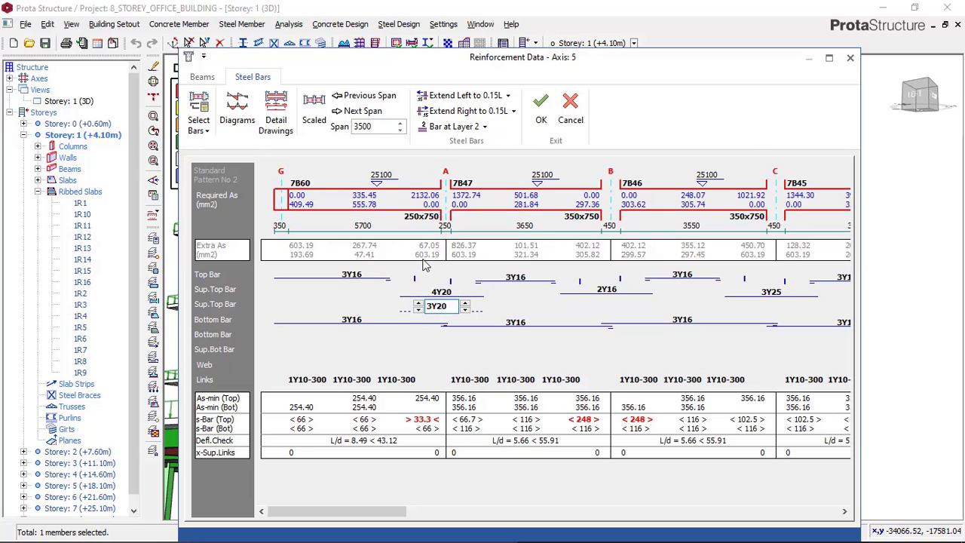
click(417, 303)
click(352, 320)
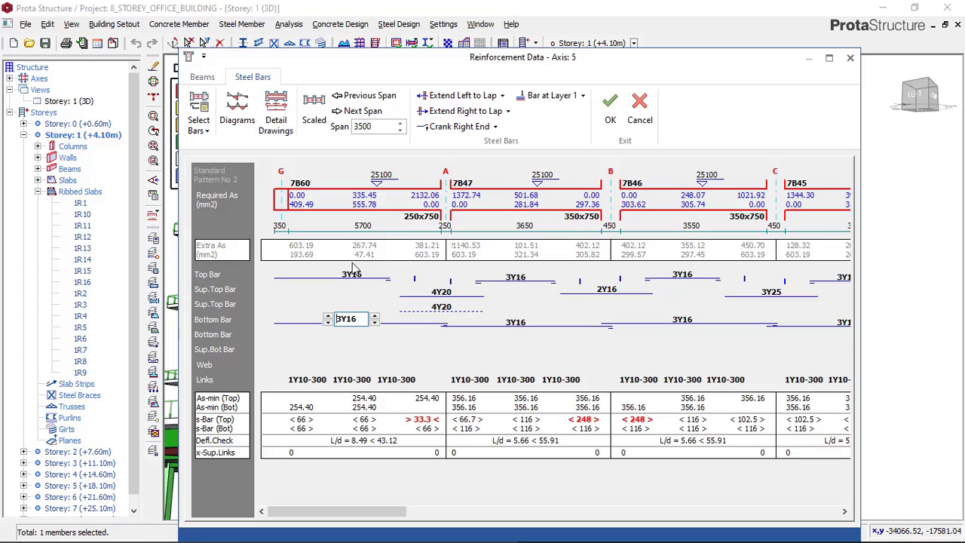
click(375, 316)
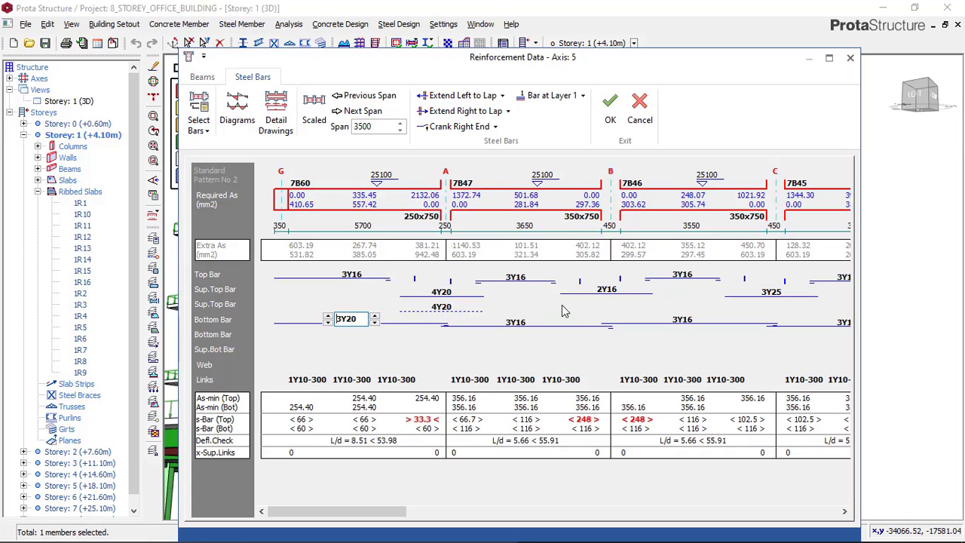
Set the first-row support top bars at axis C to 3Y20 and add 3Y16 second-row bars assigned to layer 2
drag(371, 514, 386, 516)
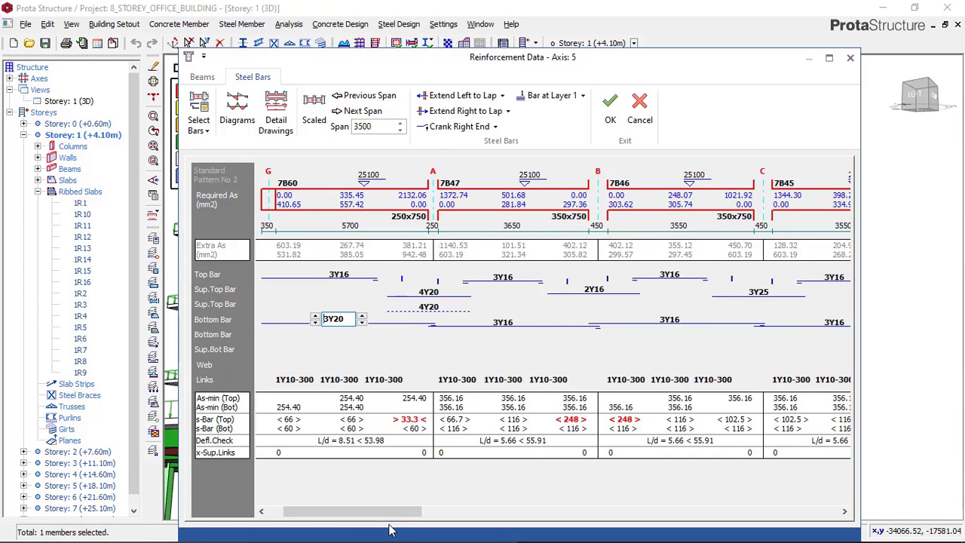
drag(381, 512, 656, 480)
click(591, 290)
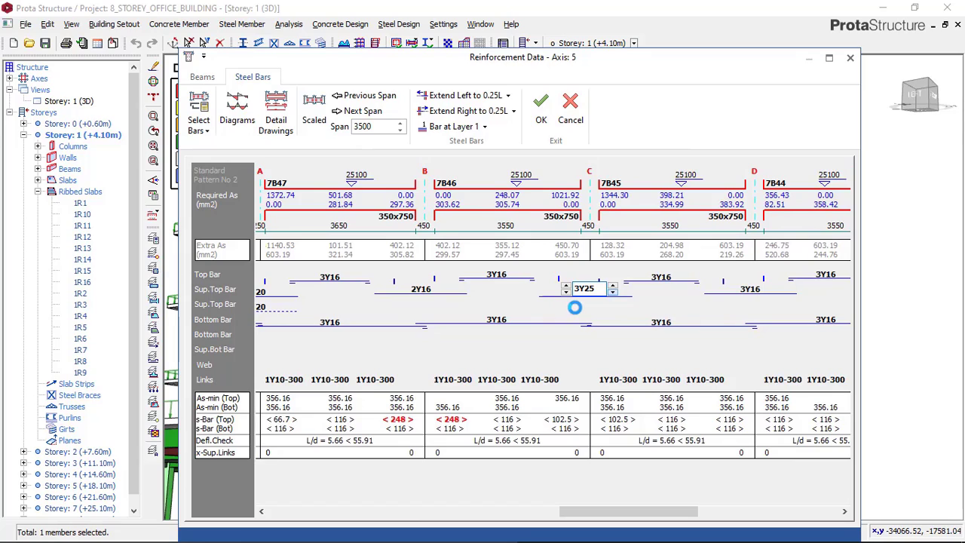
click(586, 307)
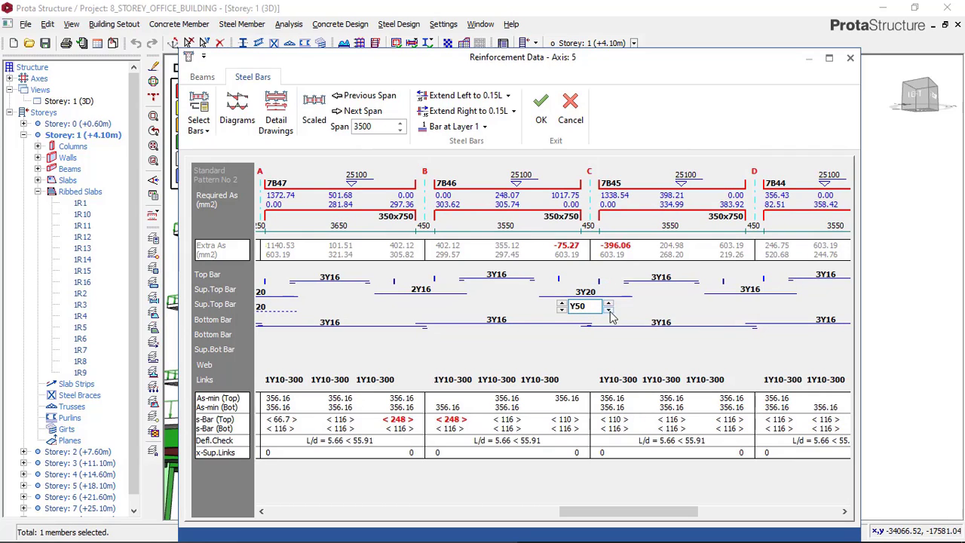
click(609, 309)
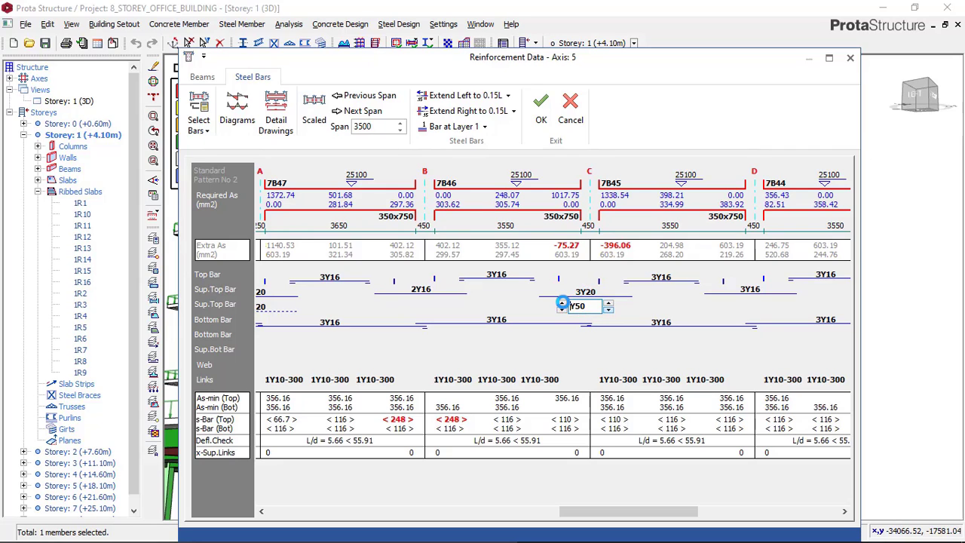
click(609, 303)
click(484, 127)
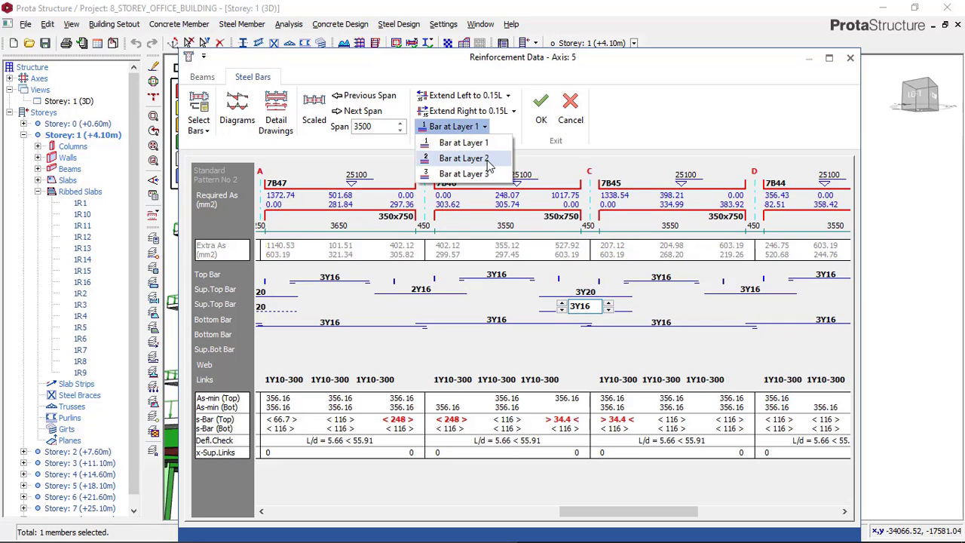
click(487, 160)
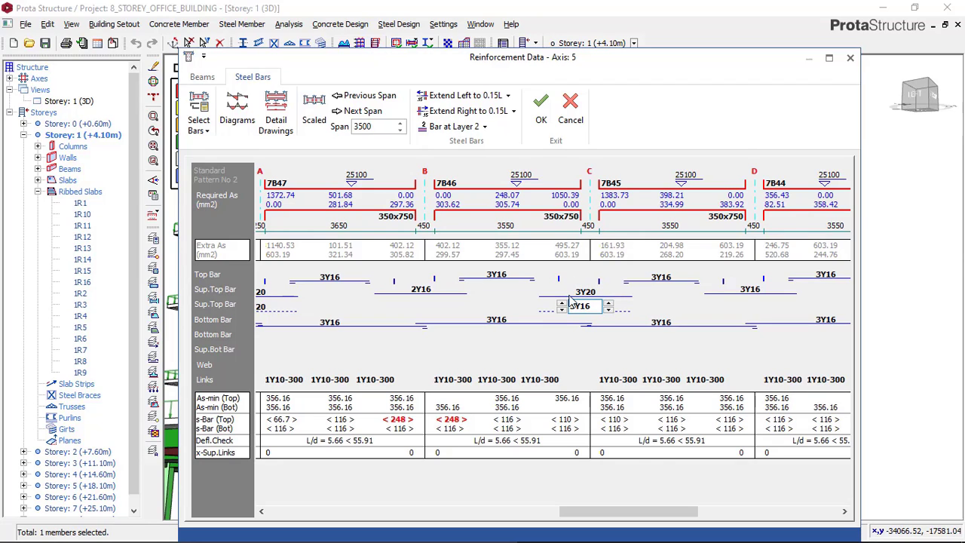
Check the reinforcement of all spans along axis 5 and save the design
drag(633, 517, 302, 475)
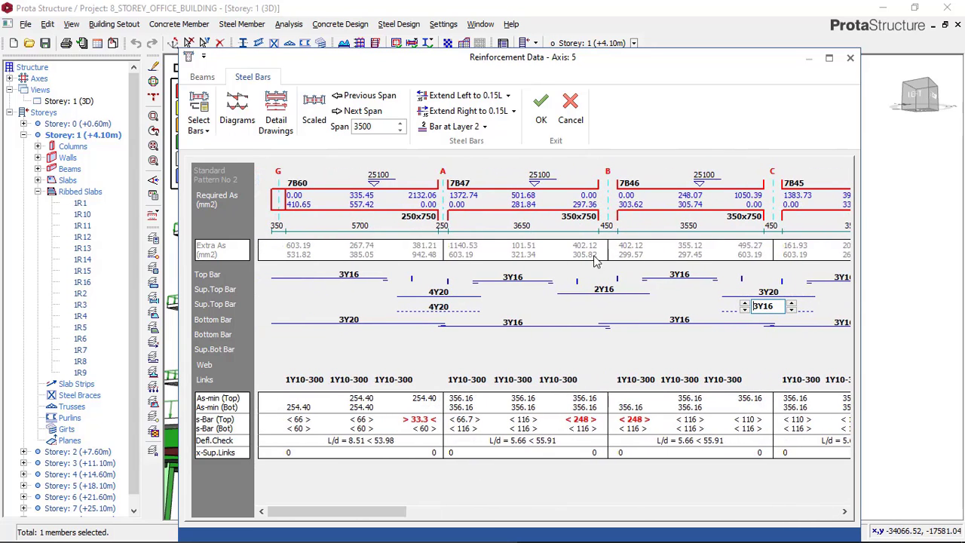
drag(362, 515, 704, 426)
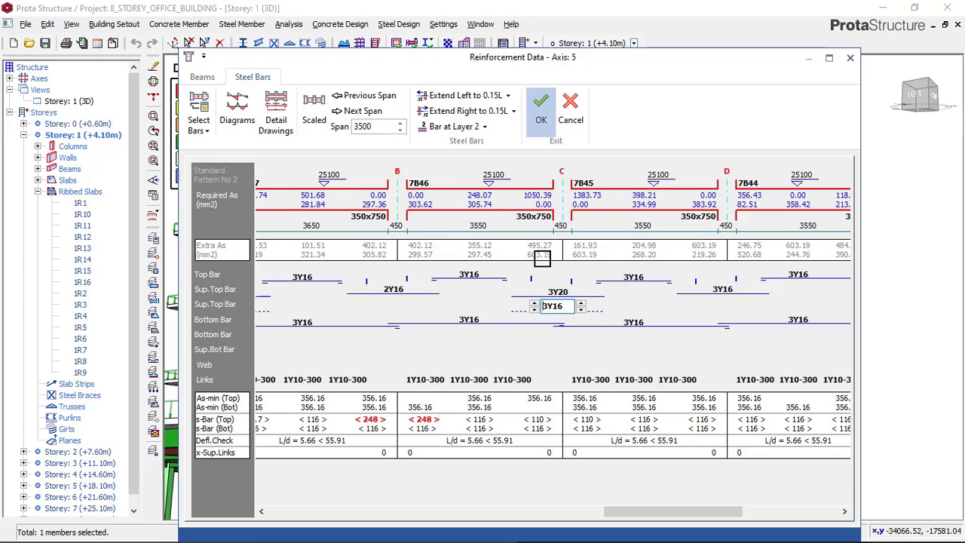
key(Return)
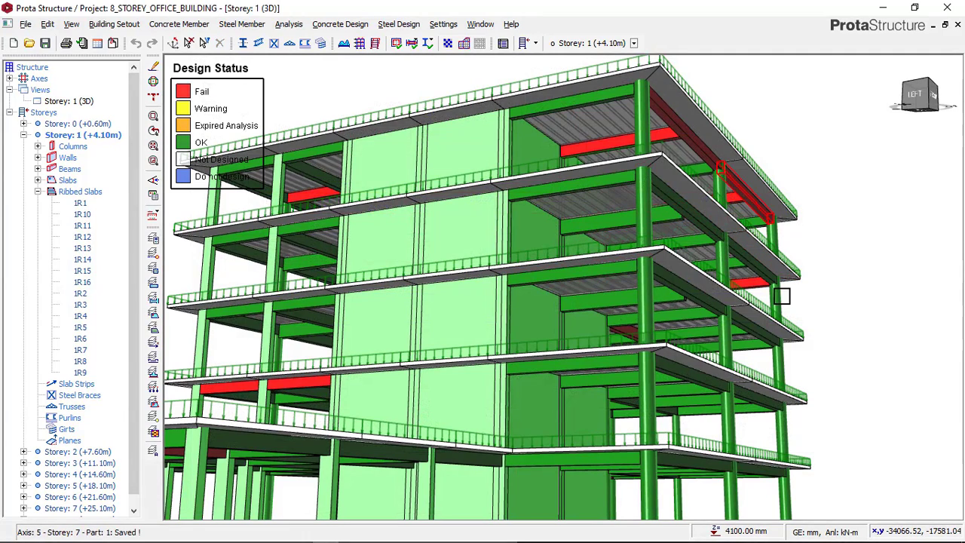
Open Beam Section Design for the failing storey 5 beam 5B5 on axis 4 and re-select its steel bars
mouse_move(742, 259)
mouse_down()
mouse_move(740, 276)
mouse_move(742, 262)
mouse_up()
right_click(749, 177)
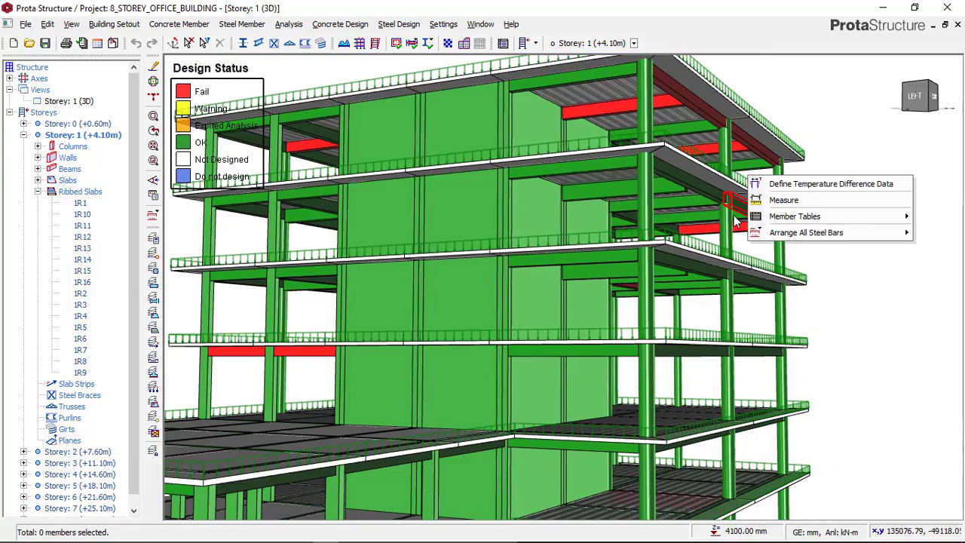
click(868, 163)
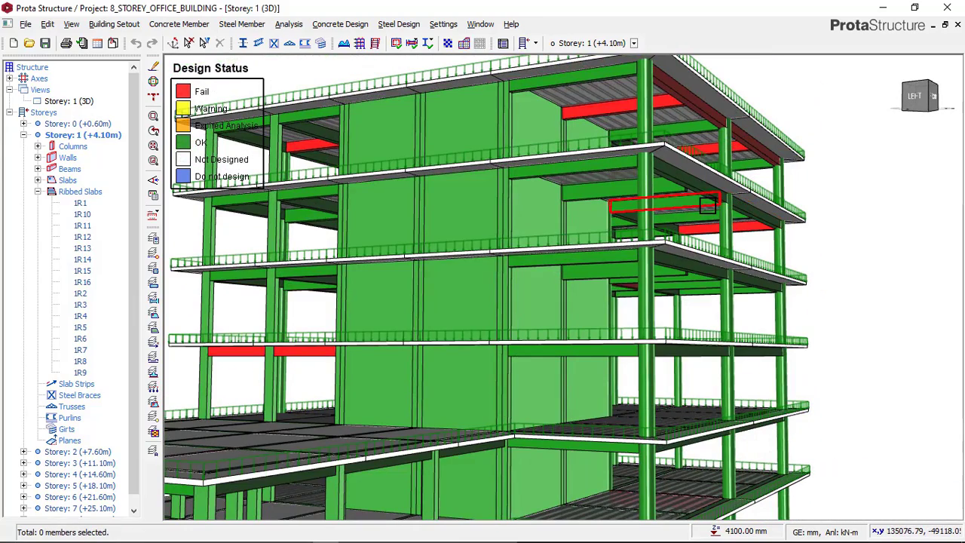
click(296, 356)
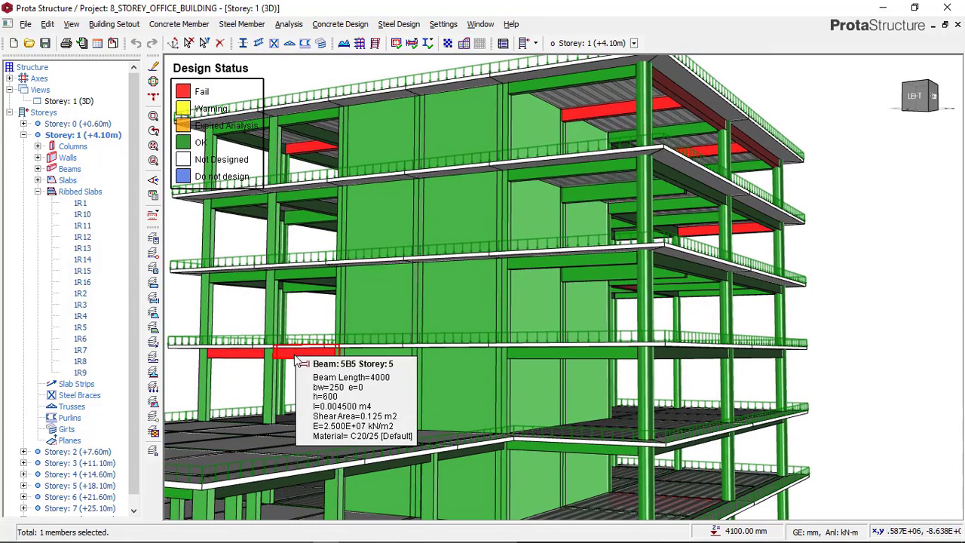
right_click(300, 362)
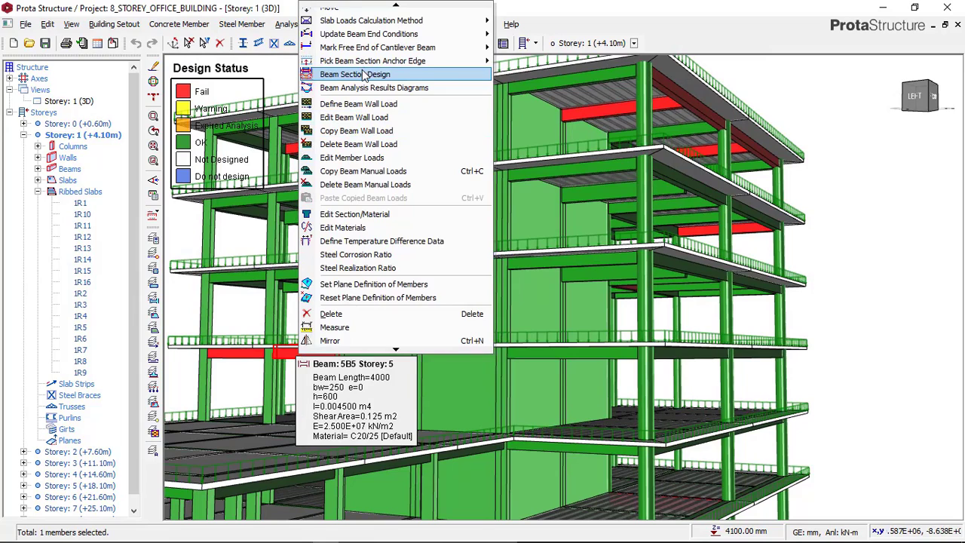
click(362, 74)
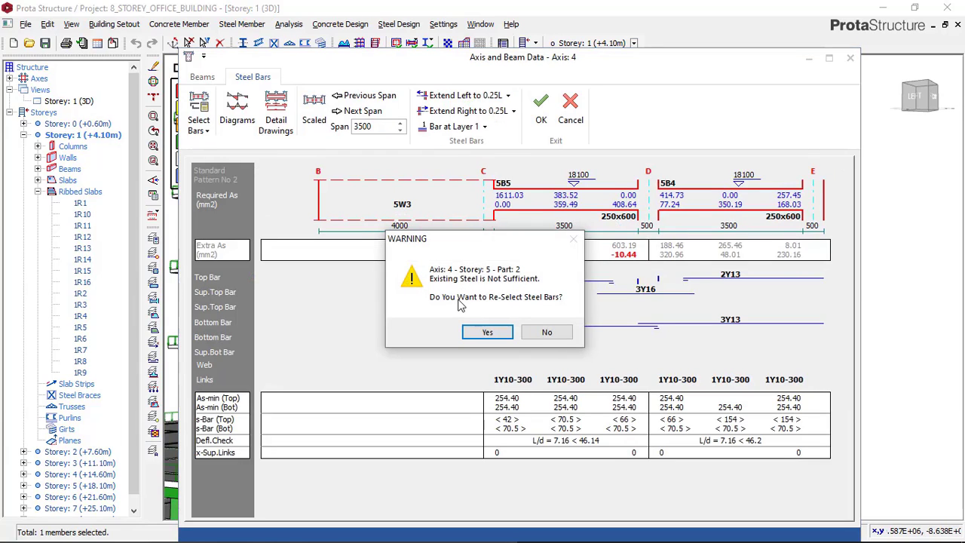
click(488, 333)
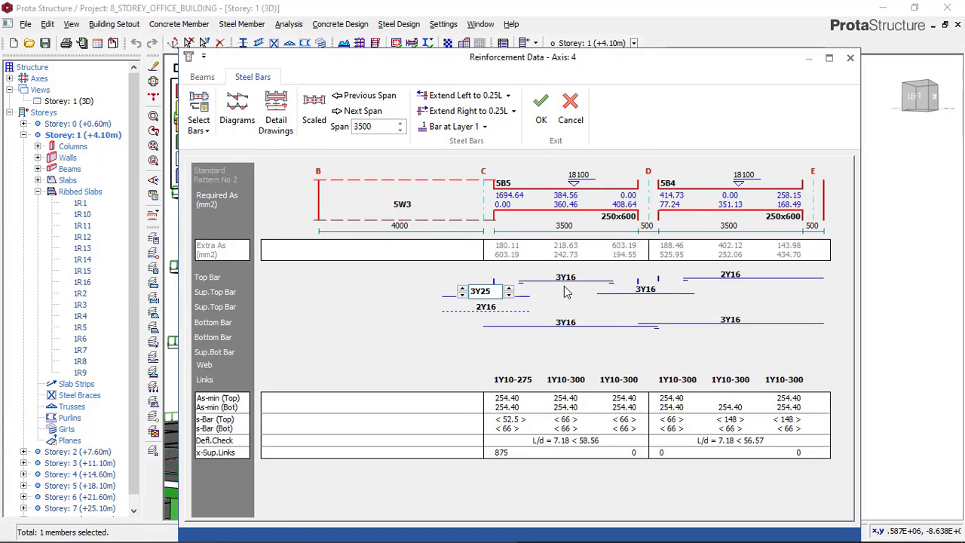
Try 4Y20 for beam 5B5's first-row support top bars at axis C and restore them to 3Y25
click(509, 295)
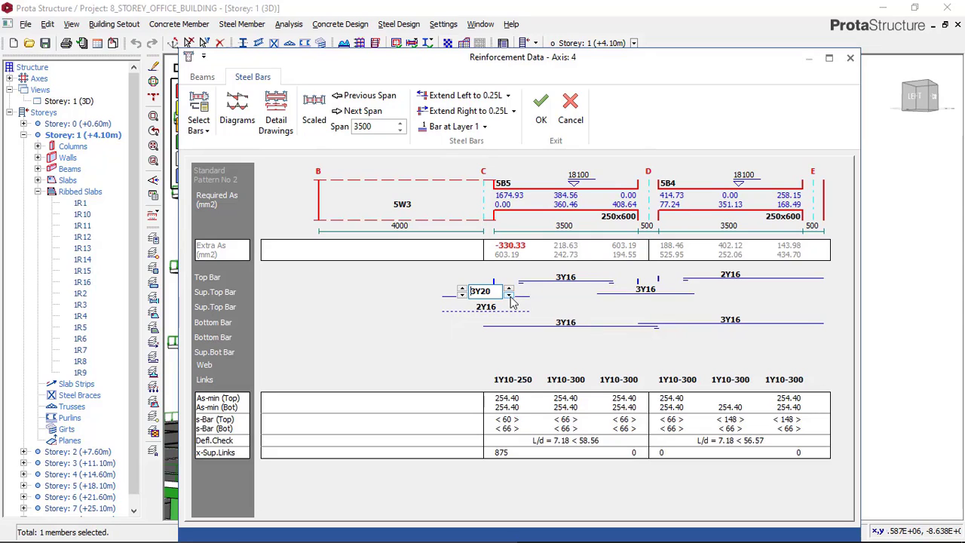
click(462, 288)
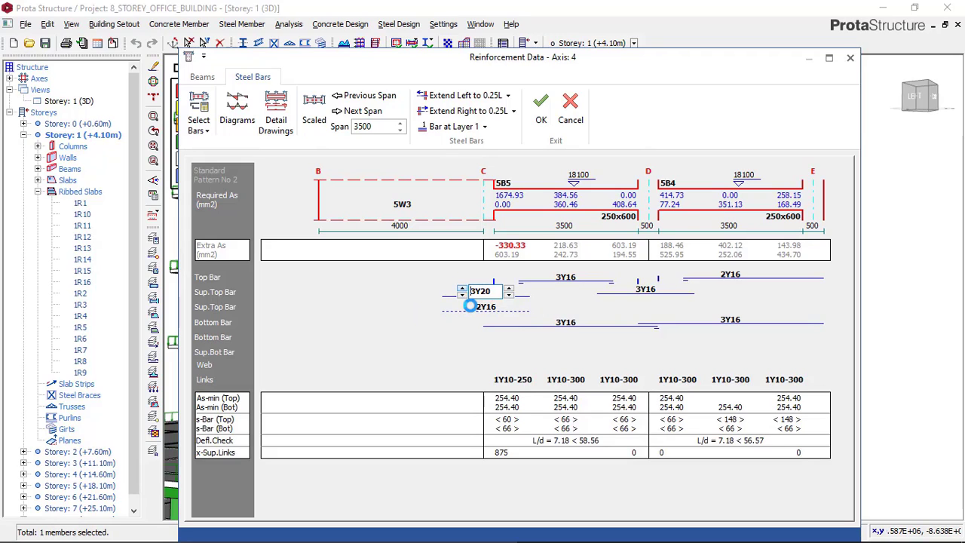
click(509, 289)
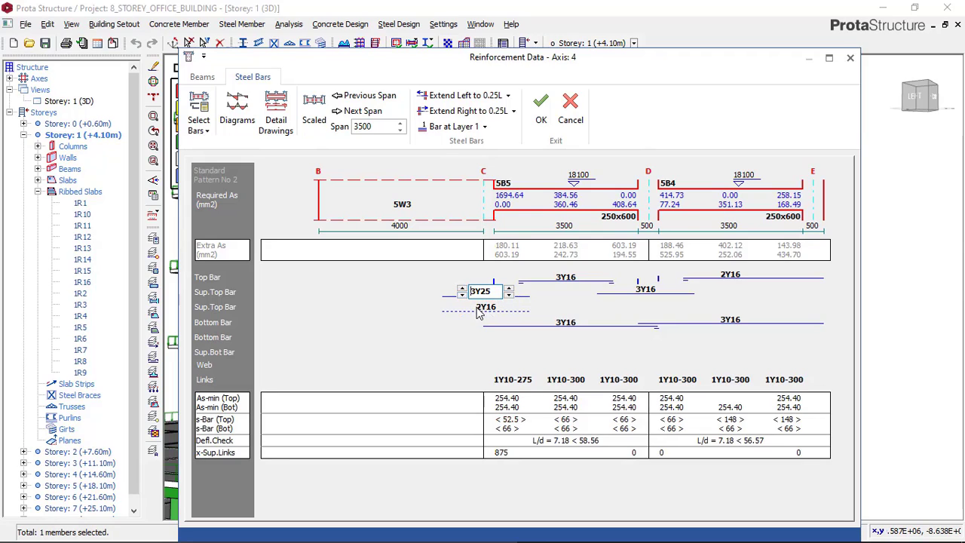
Try one more bar in beam 5B5's second-row support top bars at axis C, restore 2Y16 and save the axis 4 design
click(478, 311)
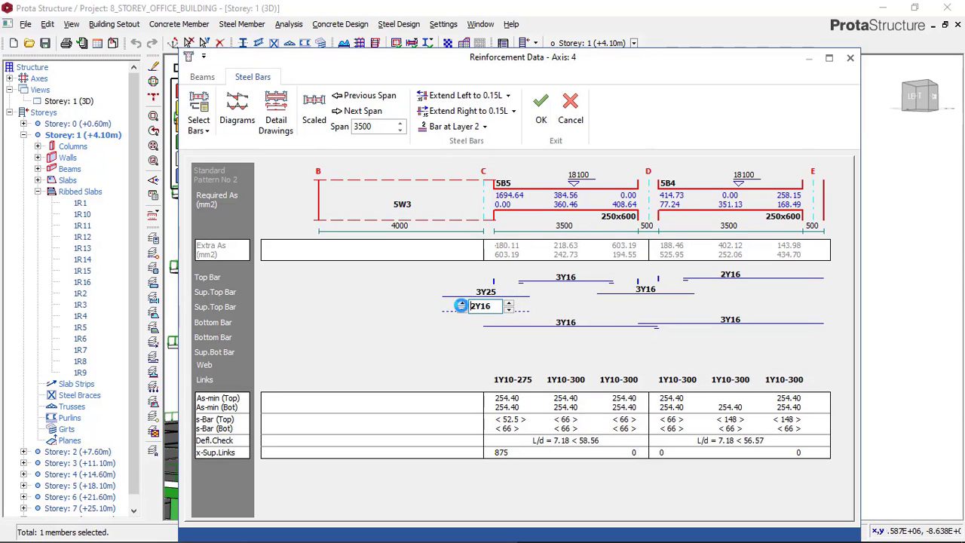
click(462, 302)
click(463, 310)
click(540, 121)
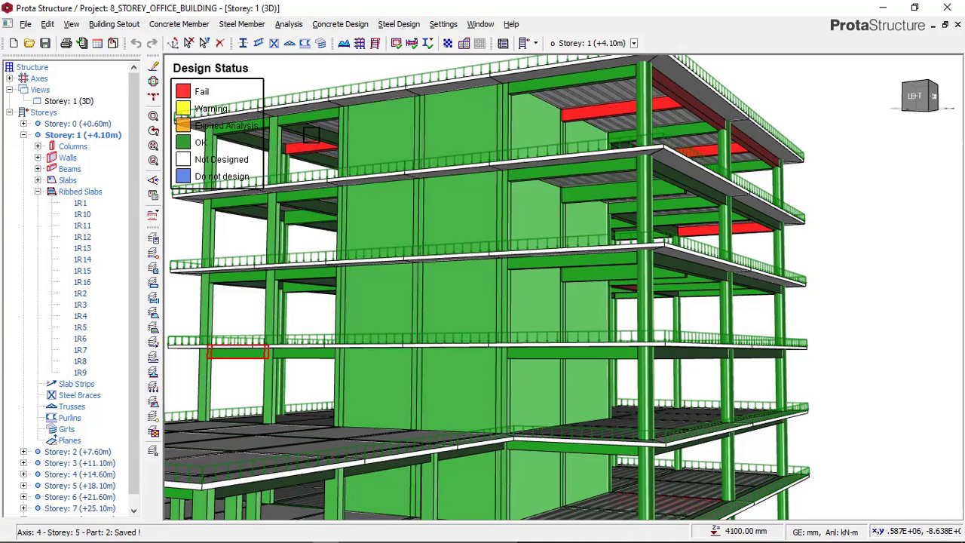
Open Beam Section Design for the failing storey 8 beam 8B44 on axis 5 and re-select its steel bars
mouse_move(302, 156)
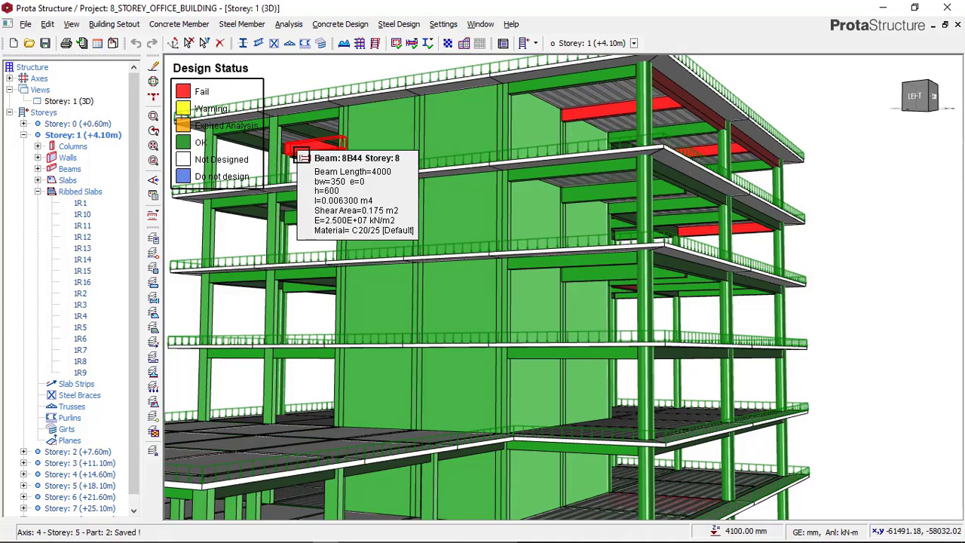
click(302, 157)
right_click(302, 151)
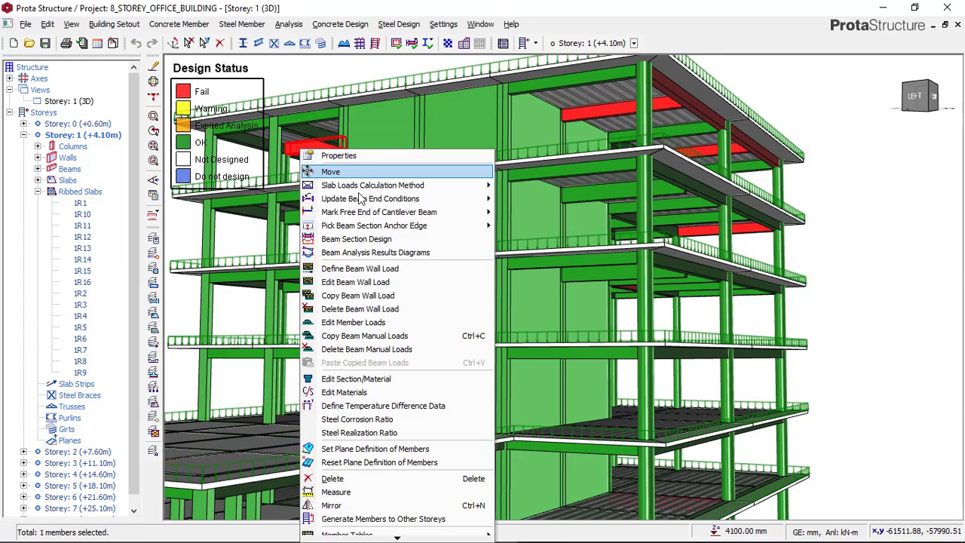
click(366, 241)
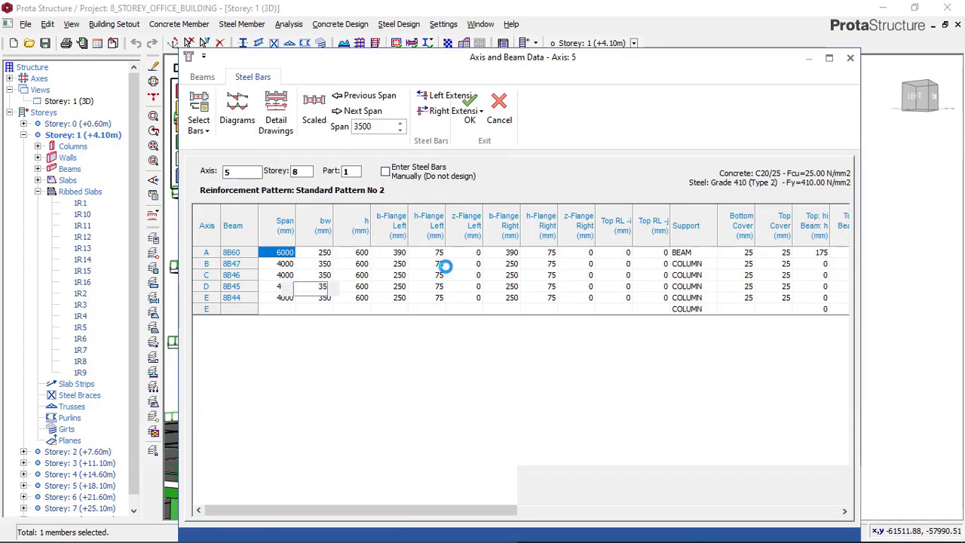
click(489, 331)
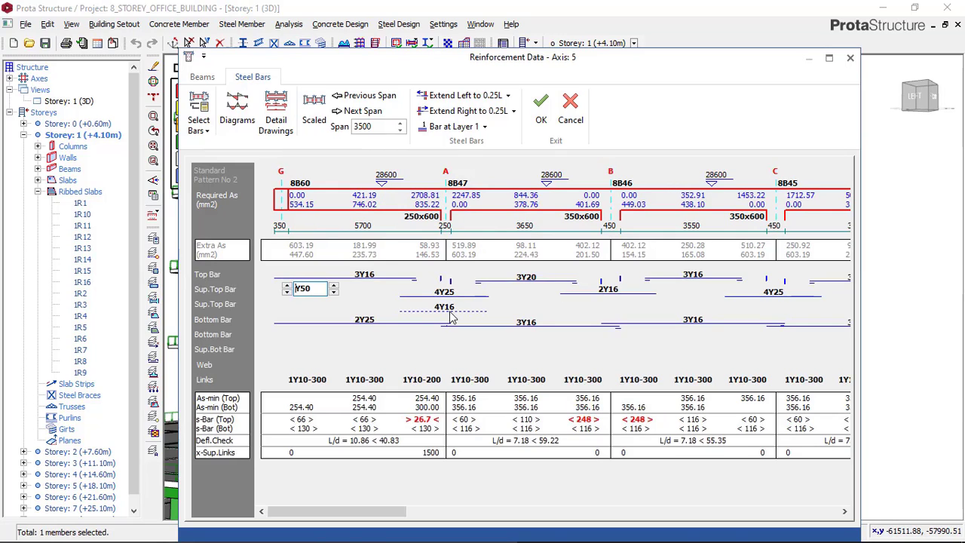
Set beam 8B60's bottom bars to 3Y20 and save the storey 8 design for axis 5
click(364, 321)
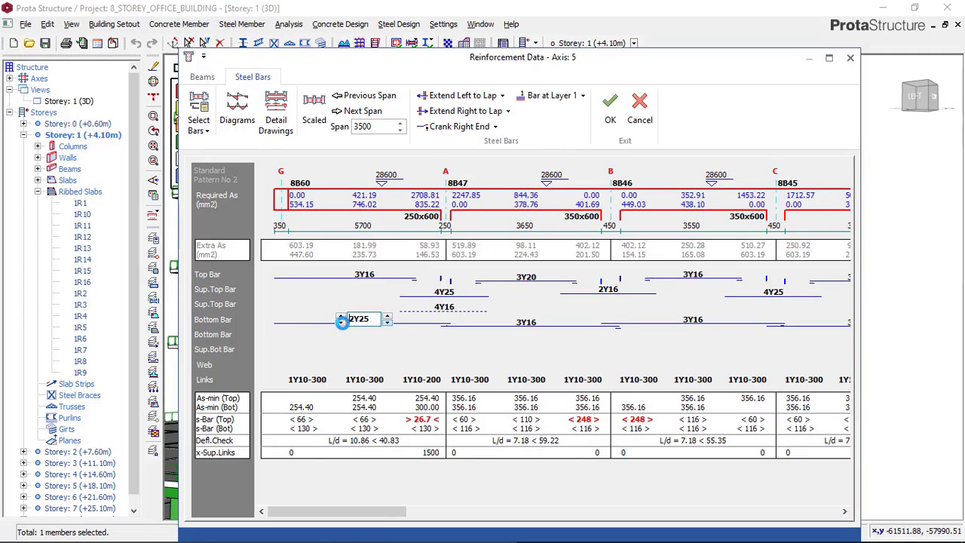
click(342, 318)
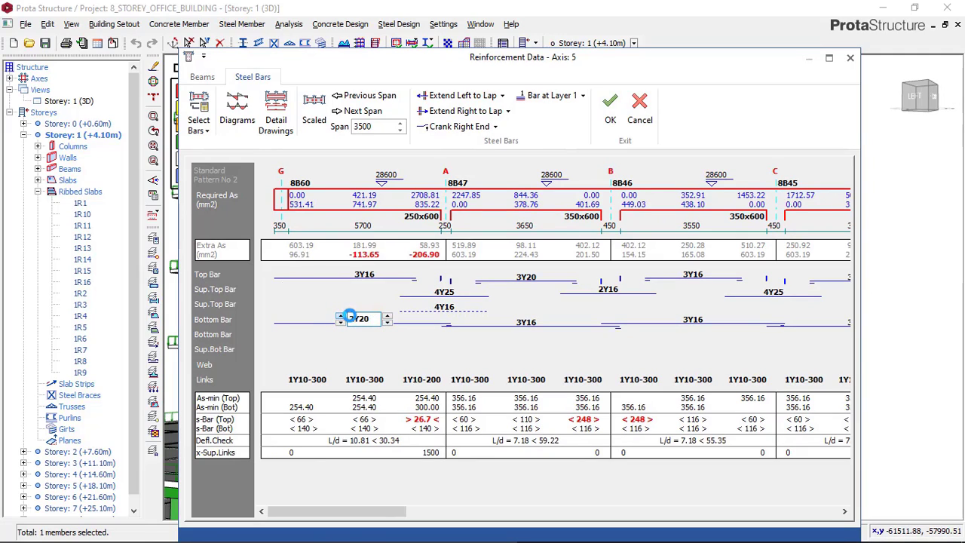
click(342, 316)
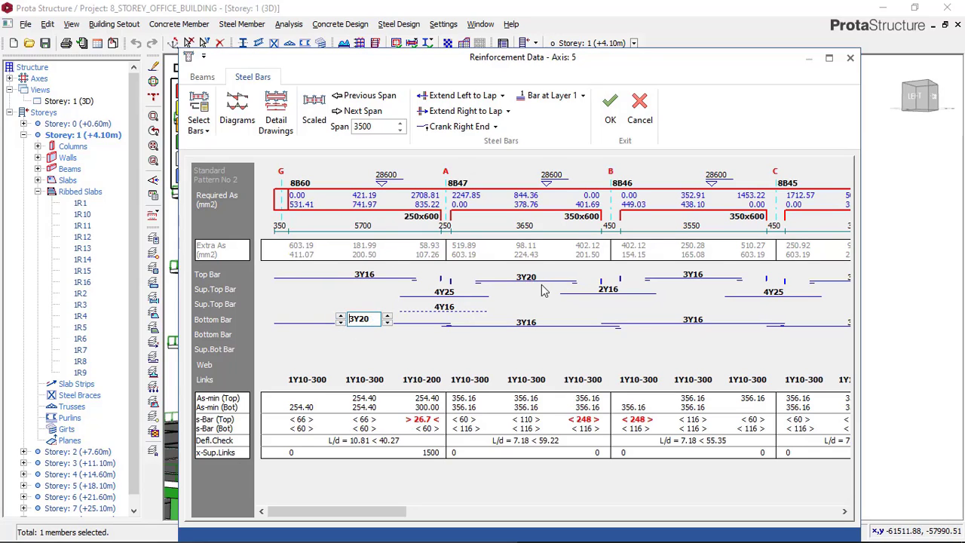
drag(394, 504, 407, 429)
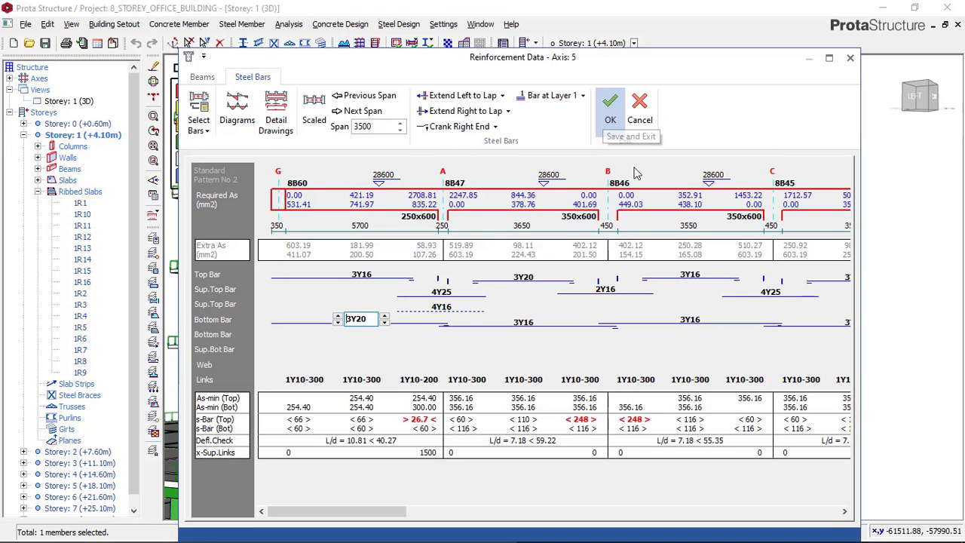
click(610, 105)
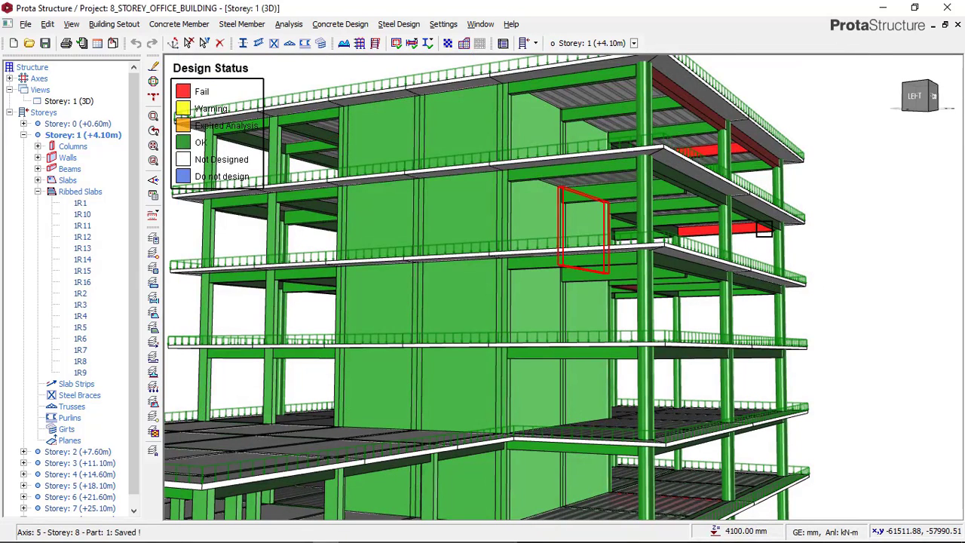
Open Beam Section Design for the failing storey 8 edge beams on axis G and re-select their steel bars
middle_drag(776, 174, 803, 196)
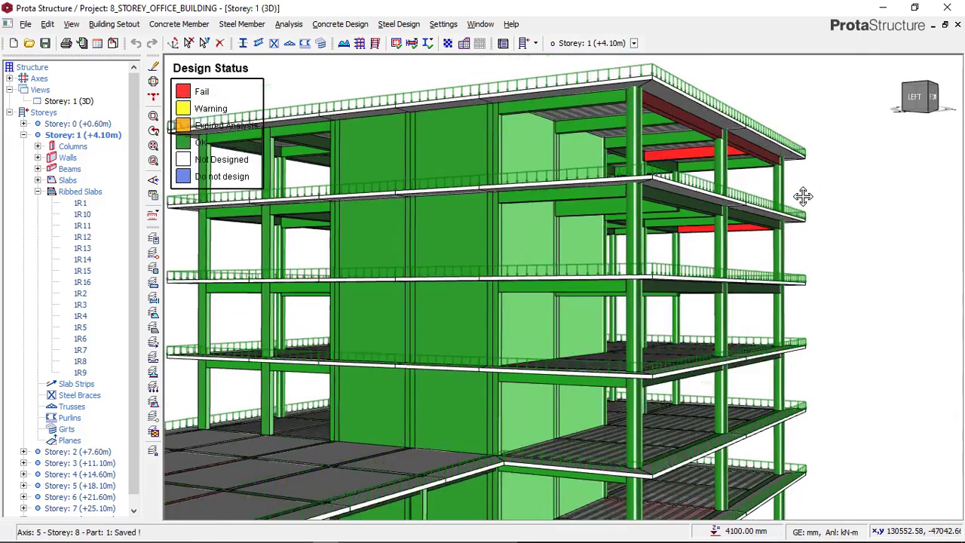
scroll(803, 196, up, 4)
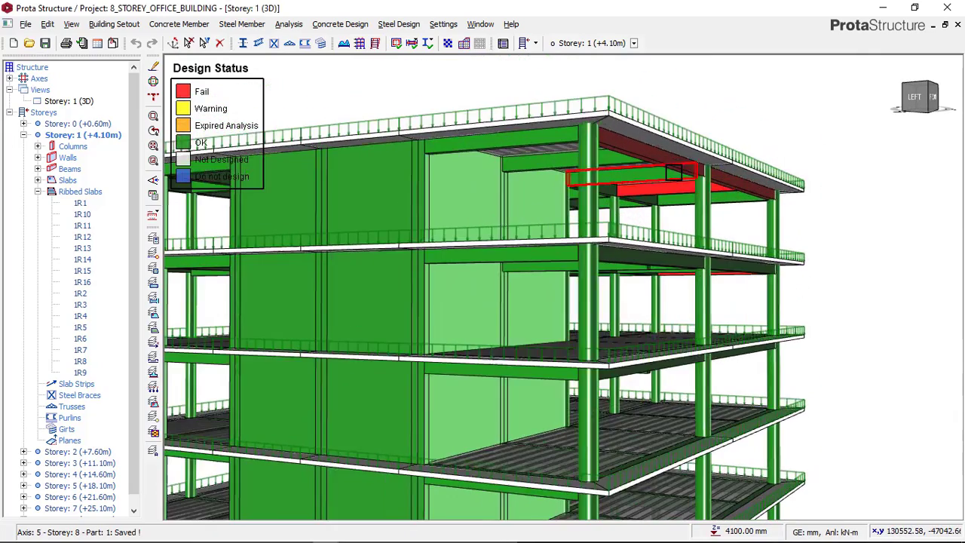
mouse_move(673, 172)
middle_down()
mouse_move(680, 168)
mouse_move(656, 181)
middle_up()
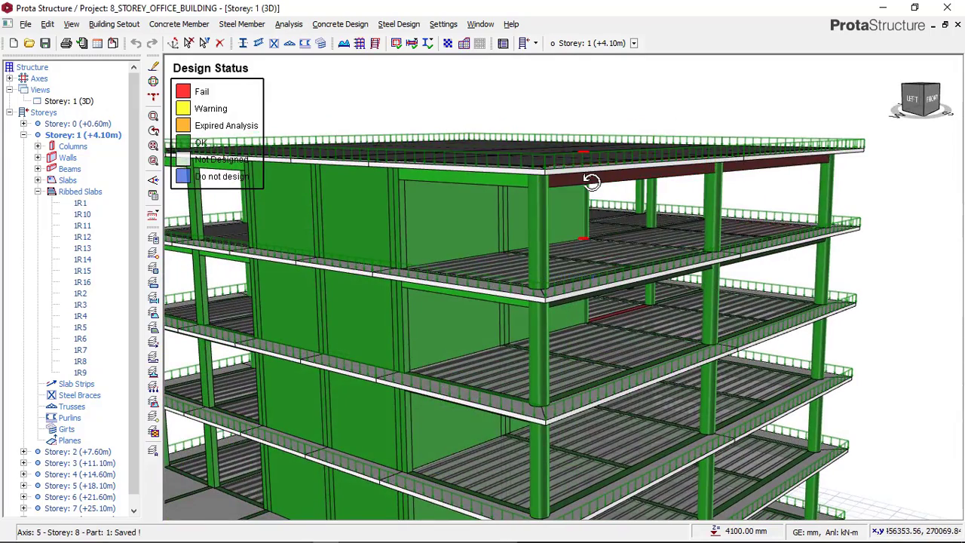
middle_drag(591, 181, 669, 167)
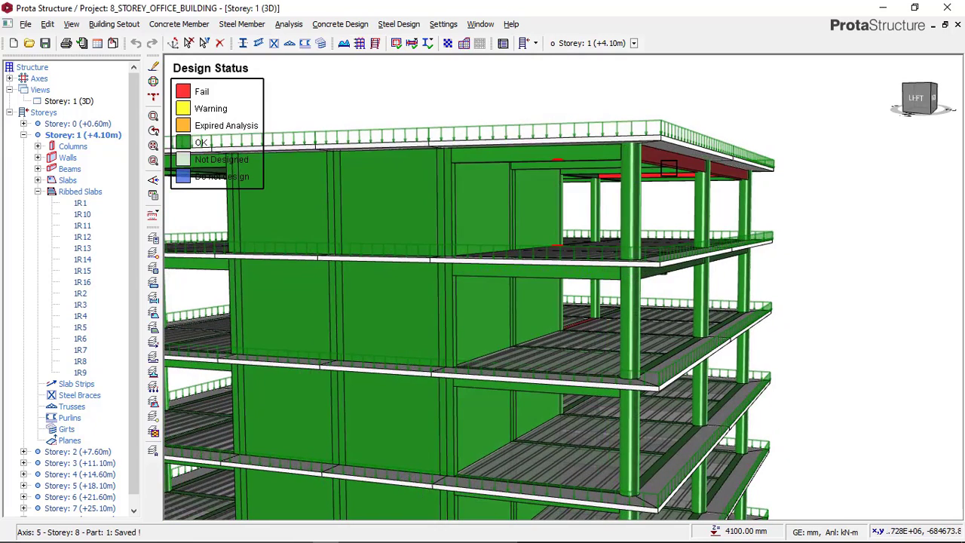
mouse_move(675, 161)
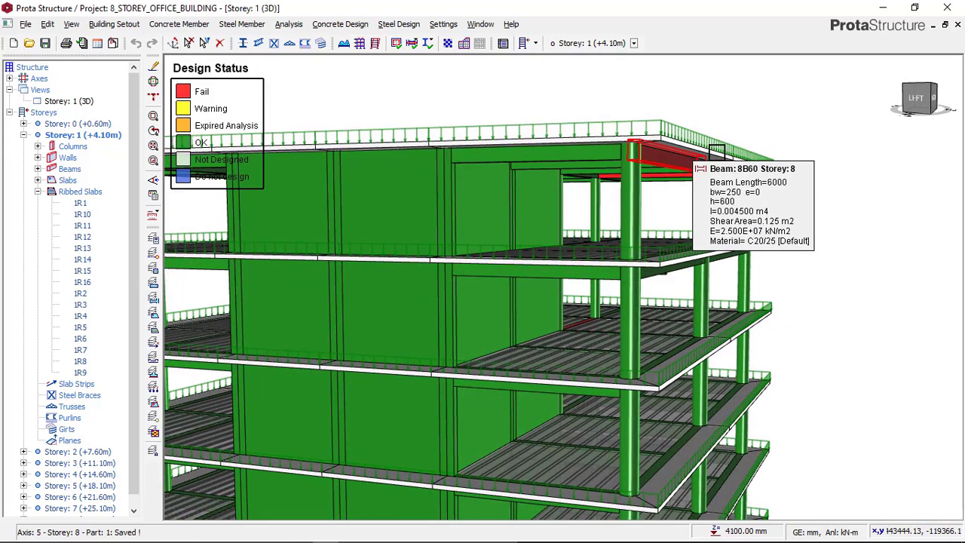
click(736, 122)
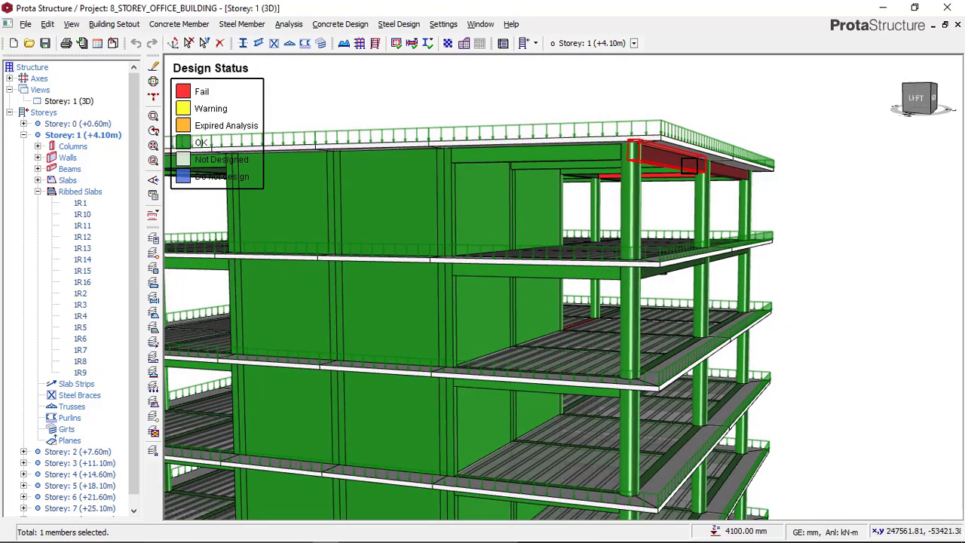
right_click(770, 172)
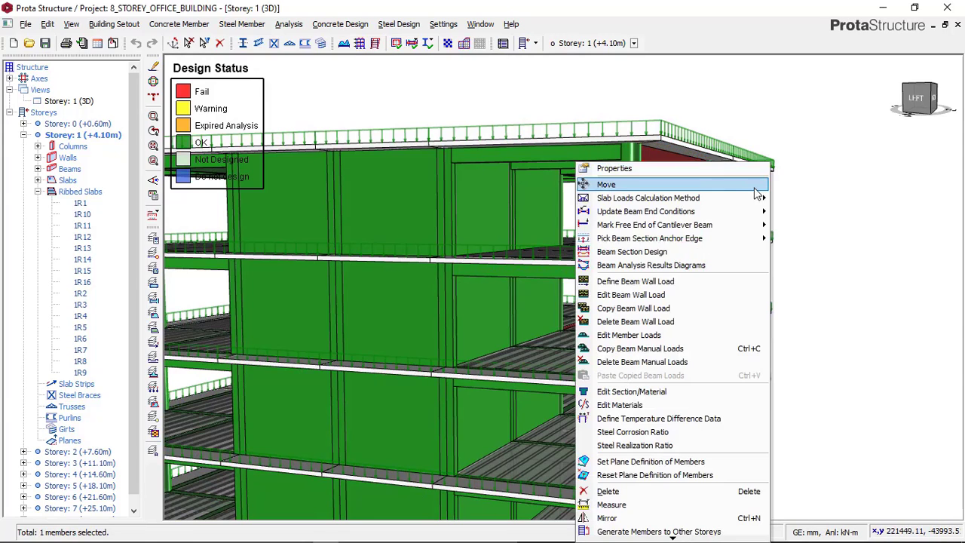
click(682, 251)
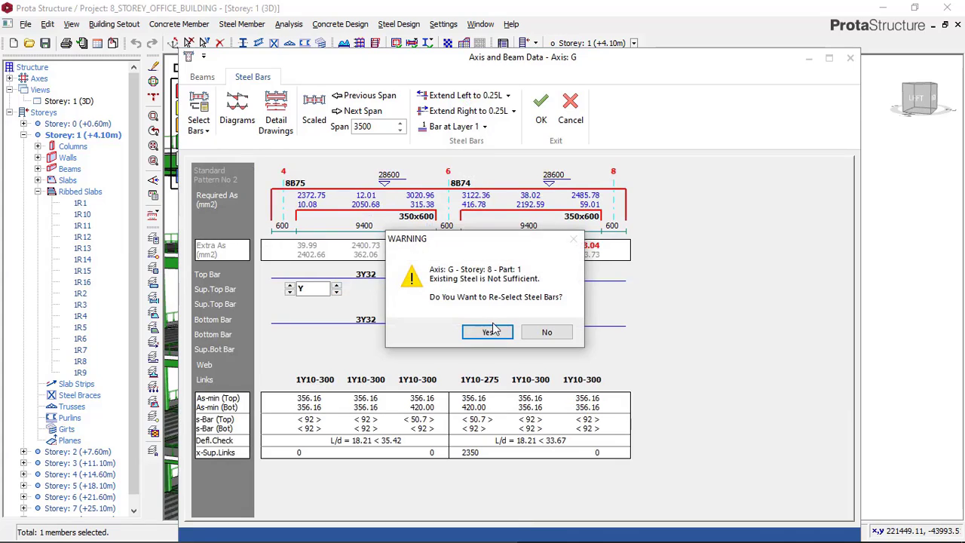
click(493, 326)
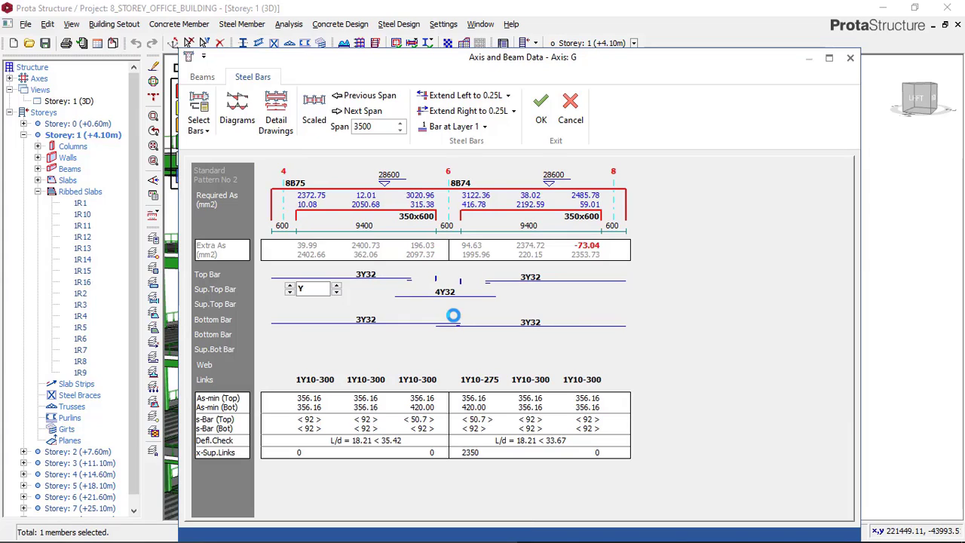
Set the depth h of axis G beams 8B75 and 8B74 to 750 mm in the beam data
click(371, 276)
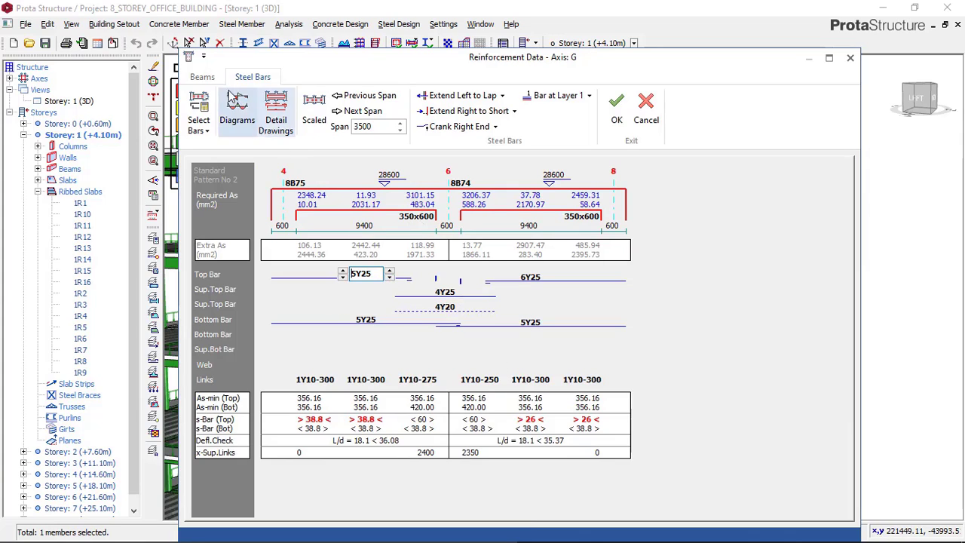
click(202, 77)
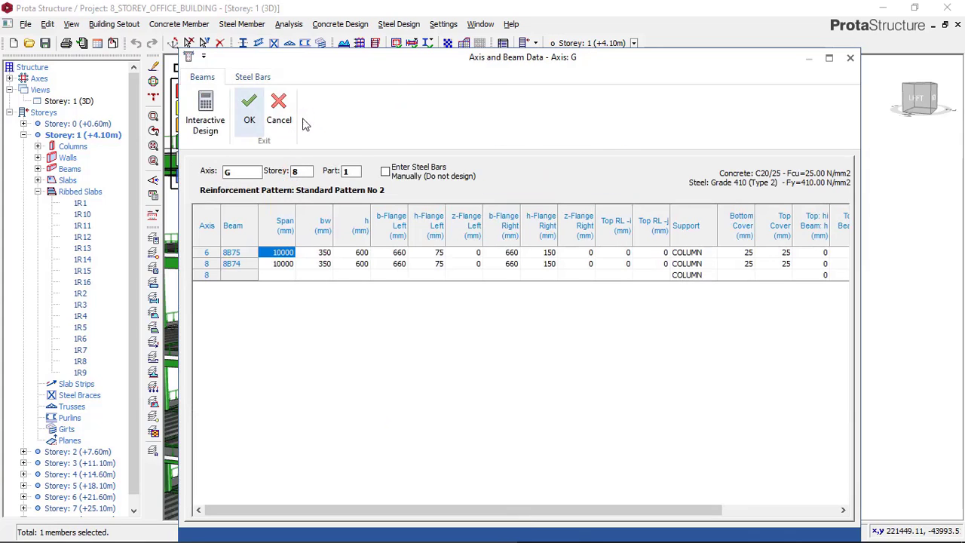
click(362, 255)
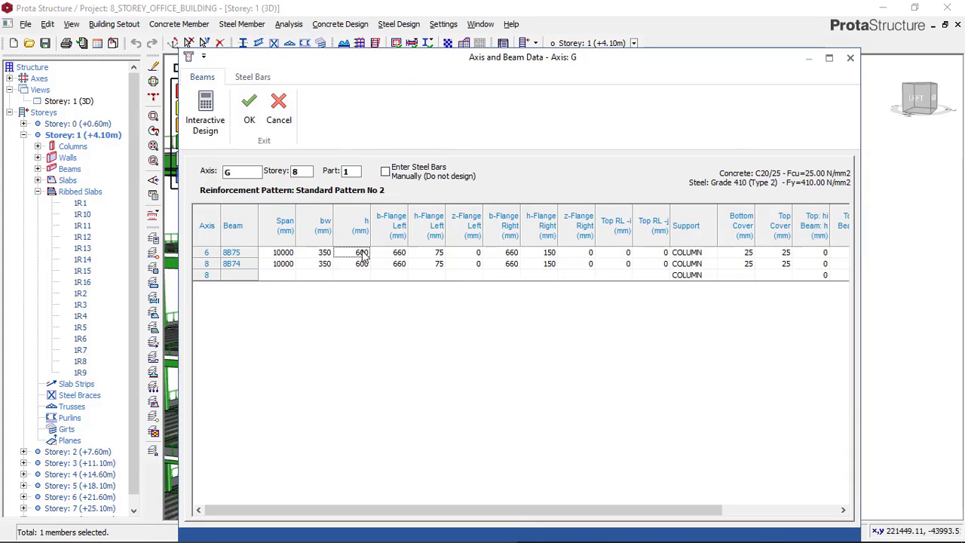
text(750)
click(363, 265)
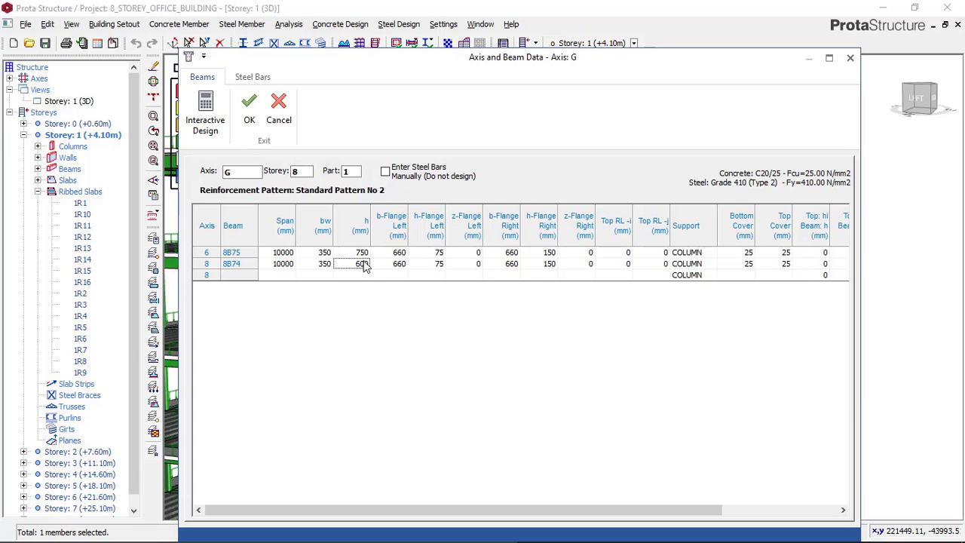
text(750)
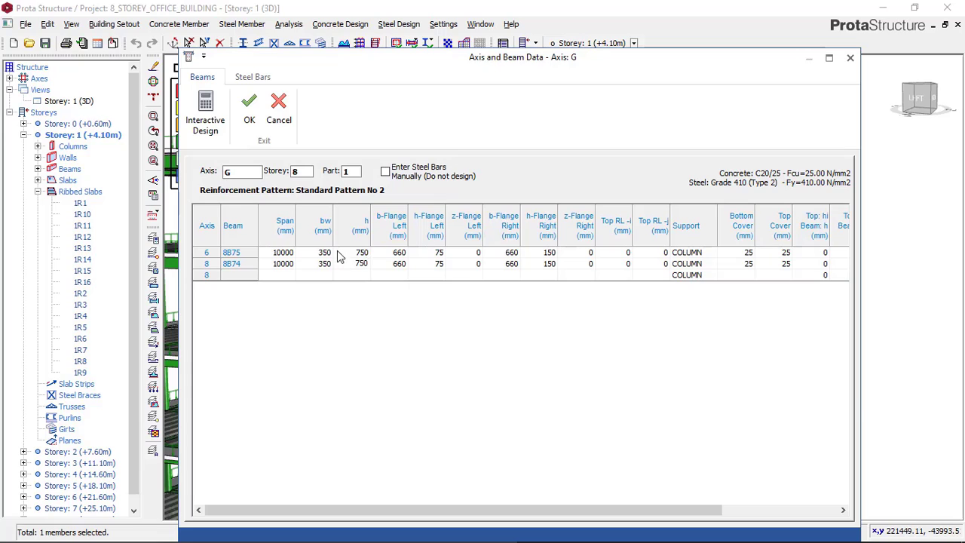
Run Interactive Design for the deepened beam 8B75 and accept its reinforcement calculations
click(325, 254)
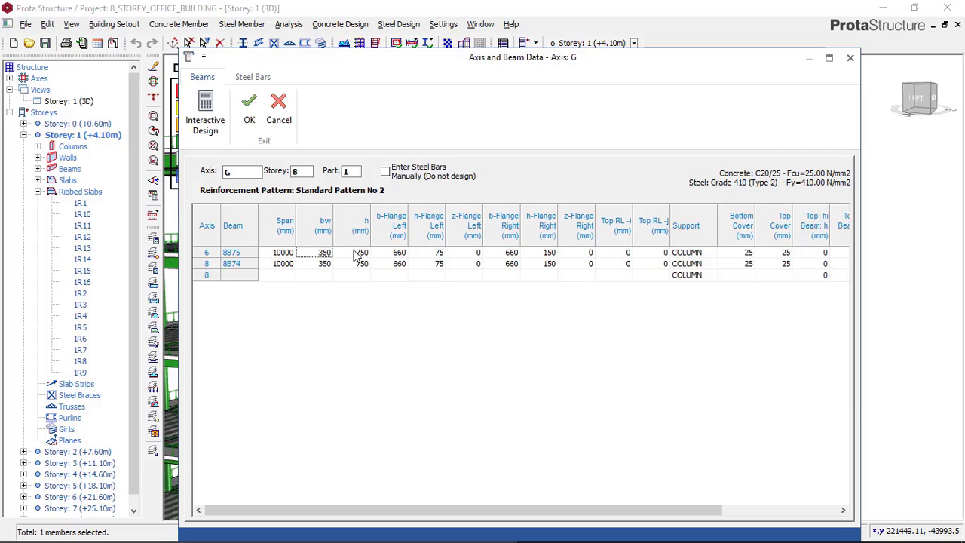
click(208, 117)
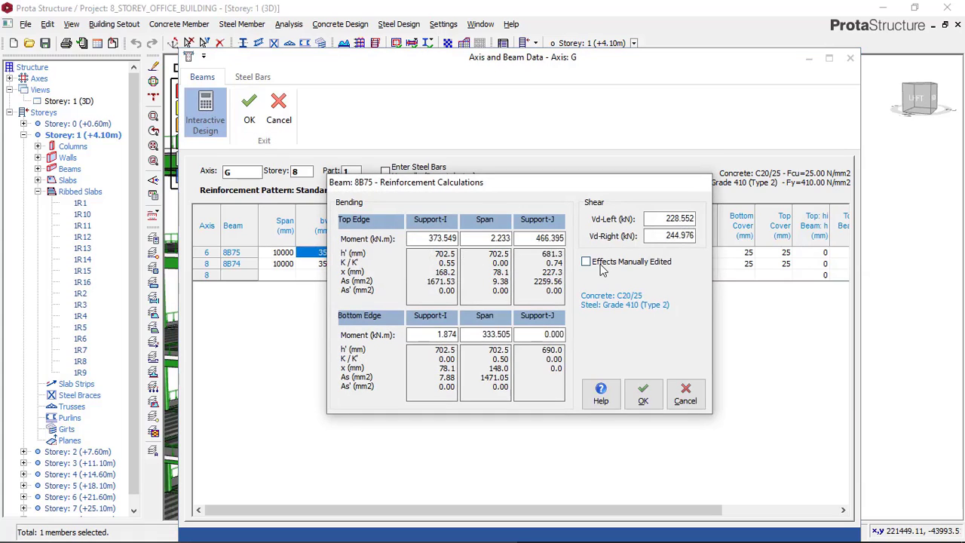
click(641, 393)
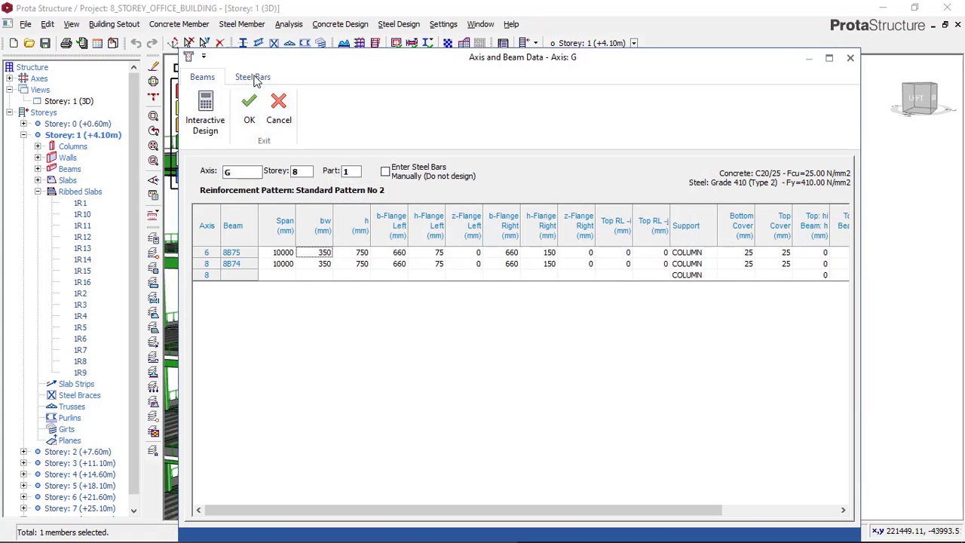
Return to the axis G steel bars and set beam 8B75's top bars to 4Y25
click(254, 78)
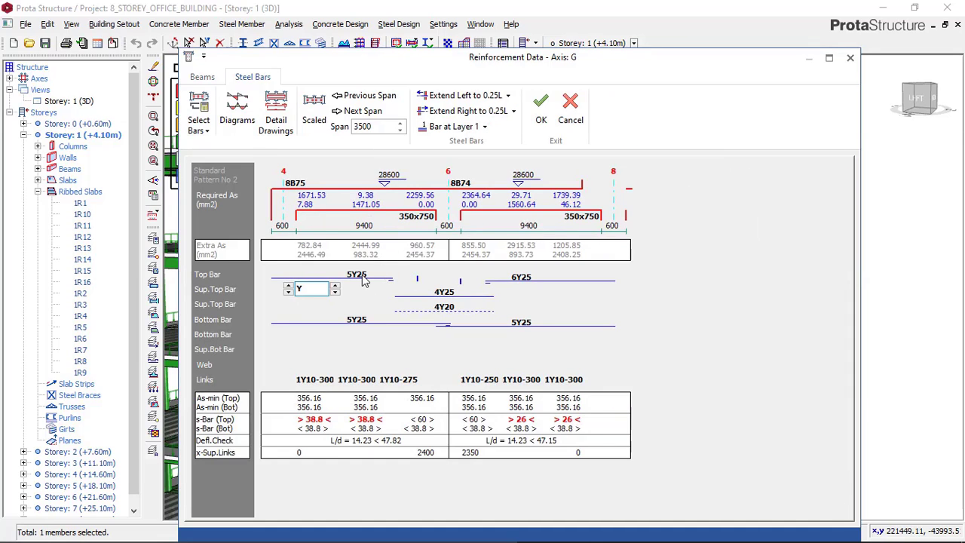
click(360, 276)
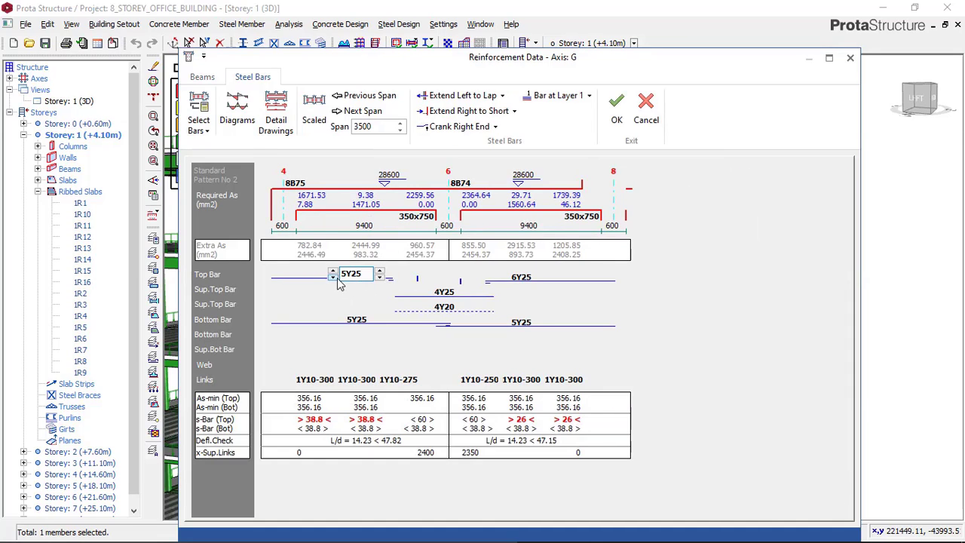
click(333, 277)
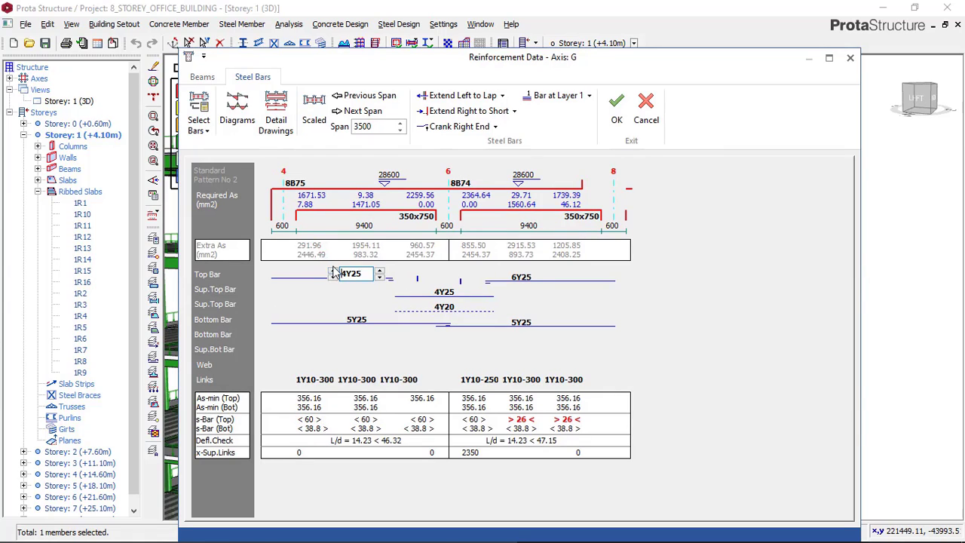
click(332, 276)
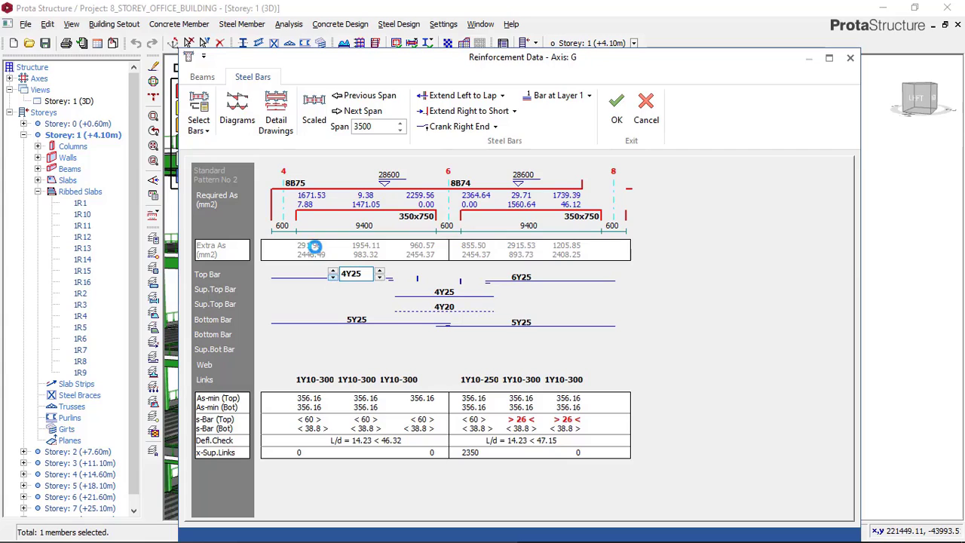
click(332, 270)
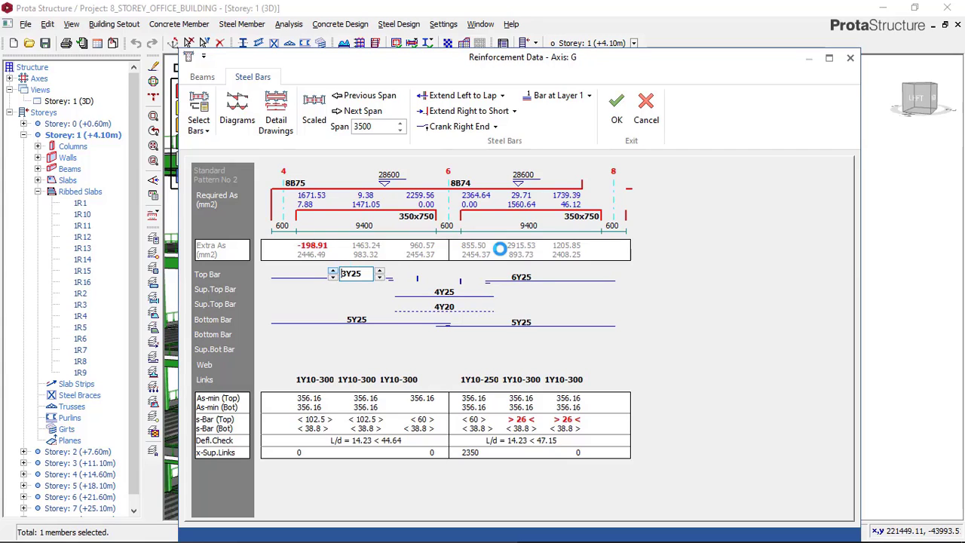
Reduce the top bars of axis G beam 8B74 to 4Y25
click(522, 278)
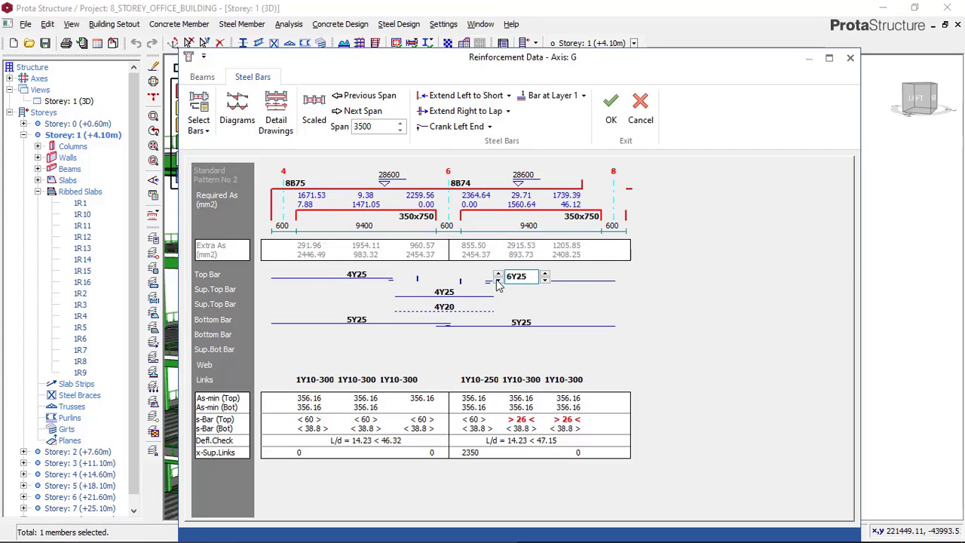
click(498, 283)
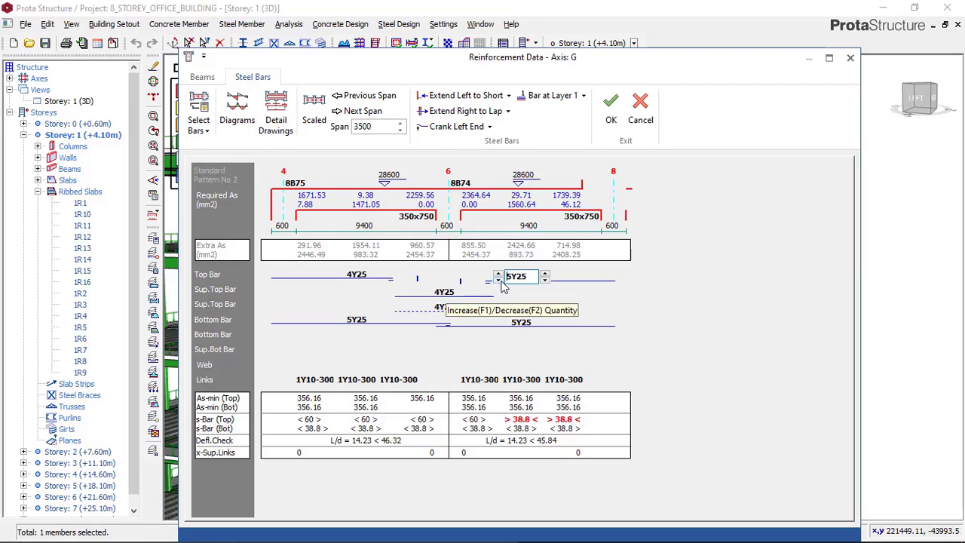
click(498, 281)
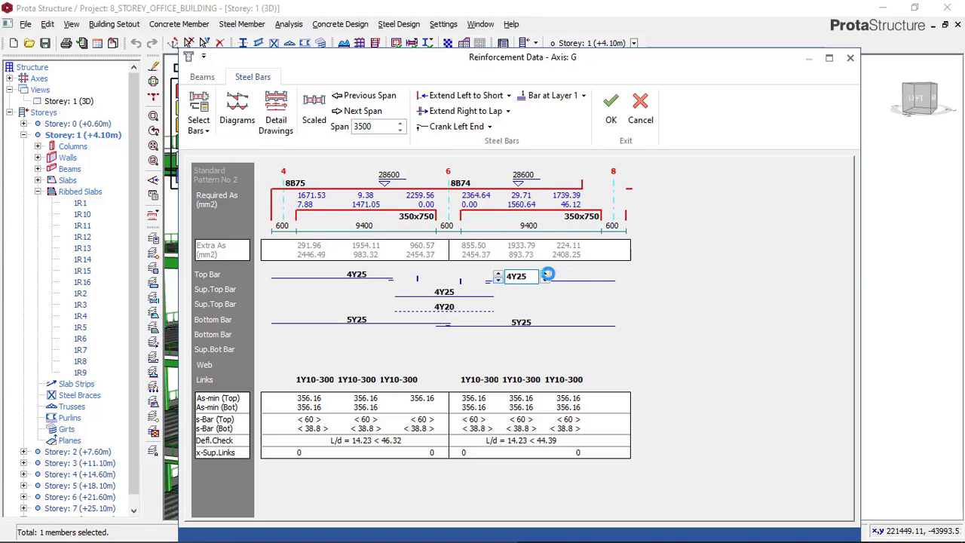
click(498, 274)
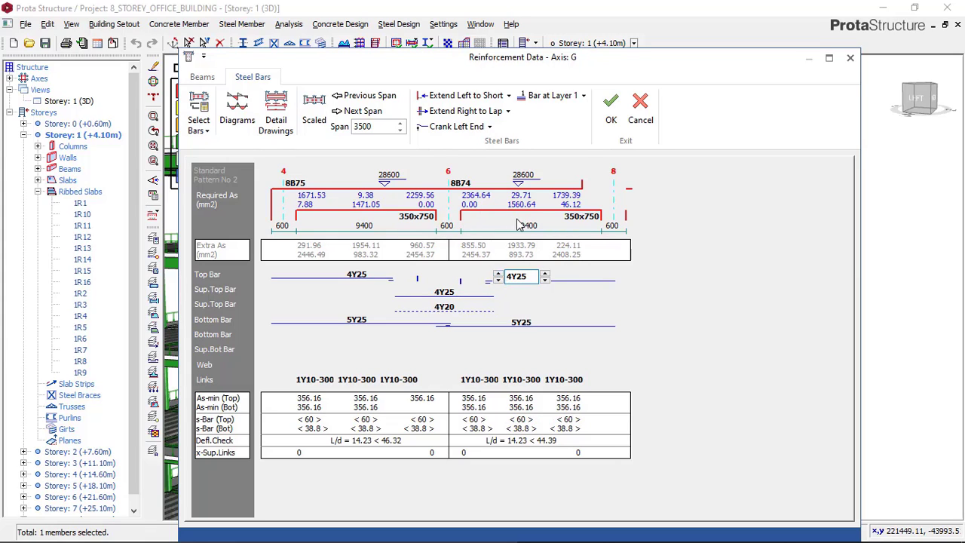
Set the bottom bars of beam 8B74 to 4Y25
click(518, 327)
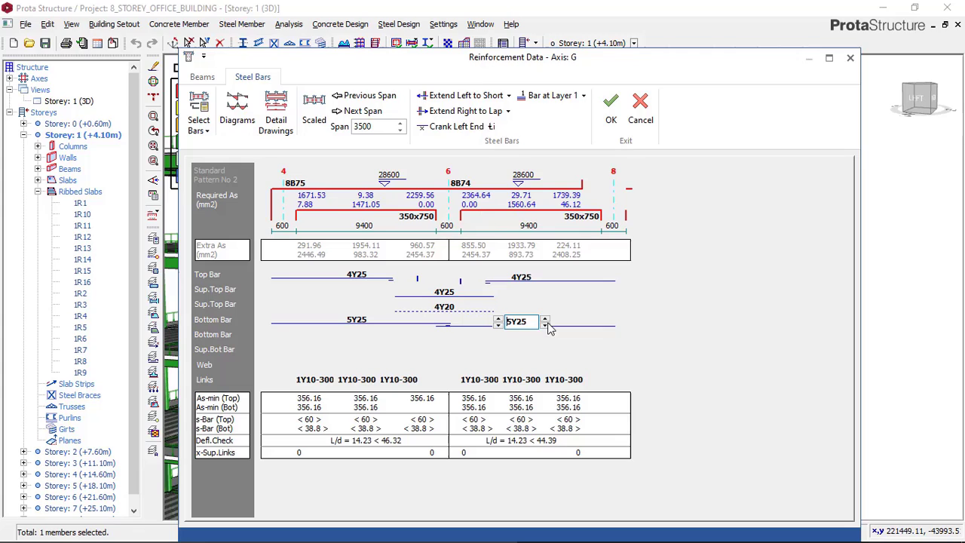
click(499, 325)
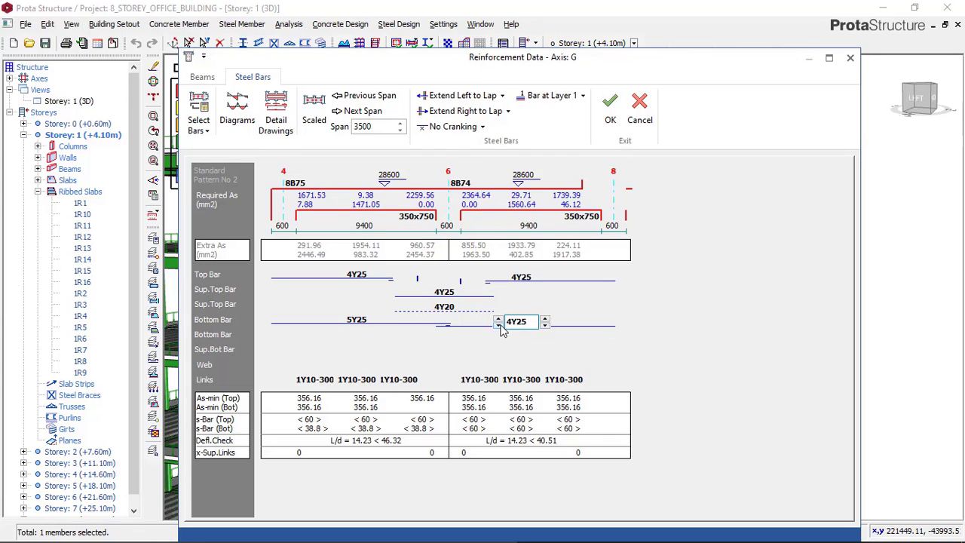
click(499, 325)
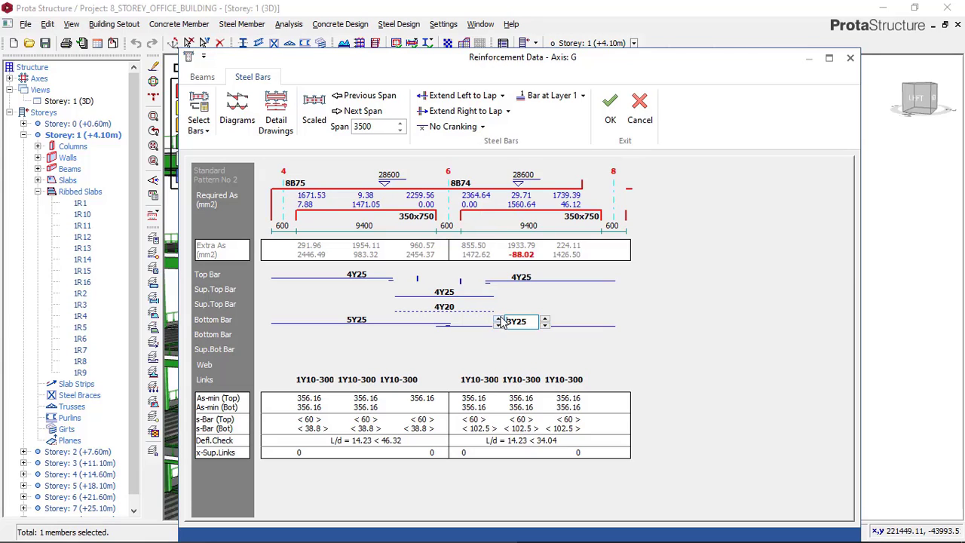
click(500, 317)
Set the bottom bars of beam 8B75 to 4Y25 and accept the axis G reinforcement
click(365, 319)
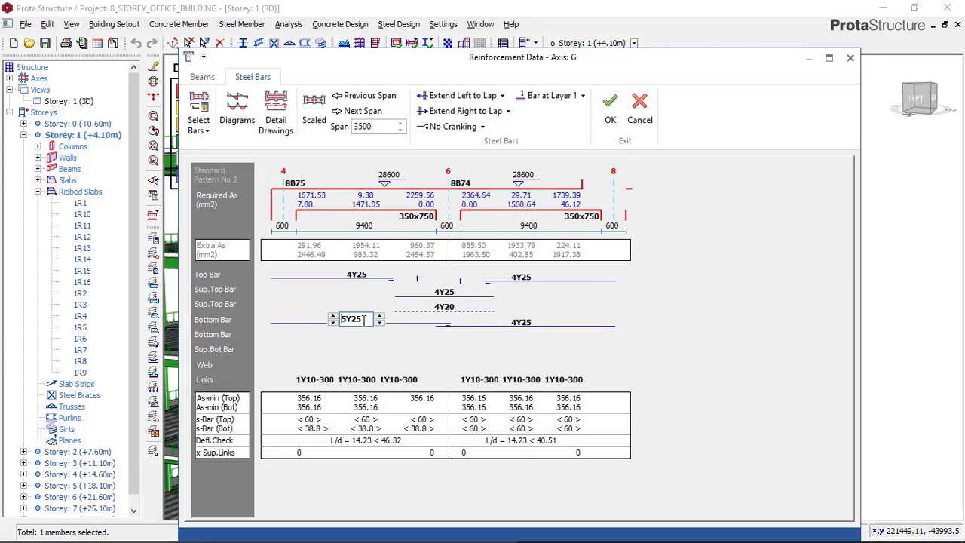
click(328, 322)
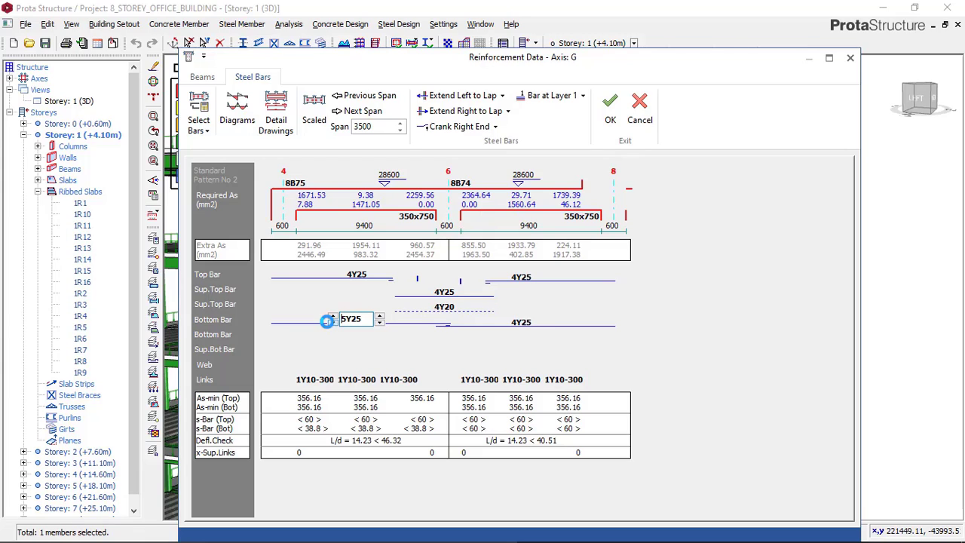
click(330, 323)
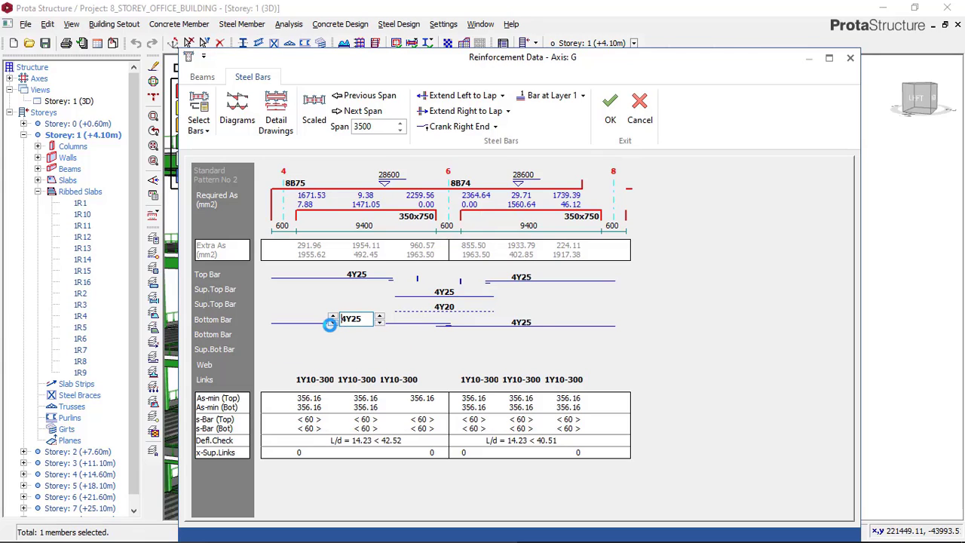
click(332, 323)
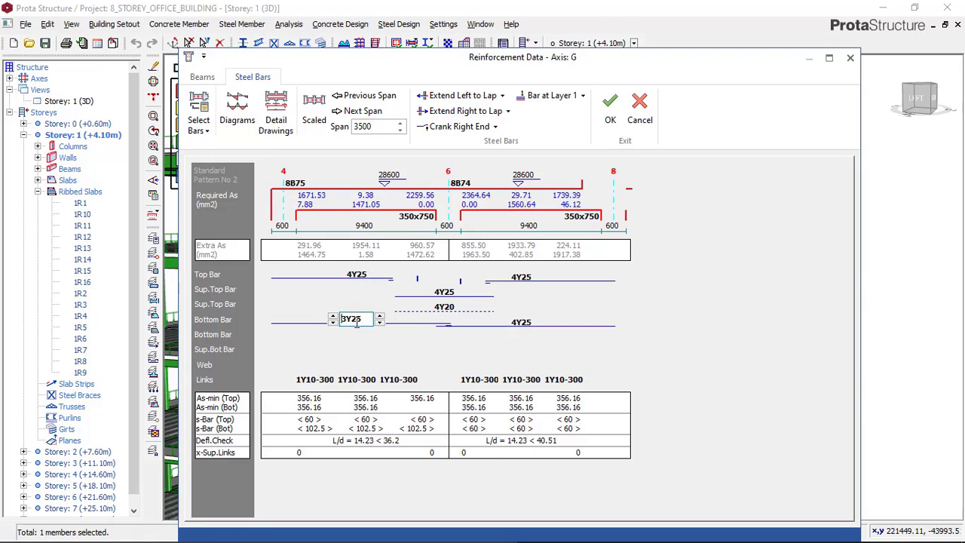
click(334, 317)
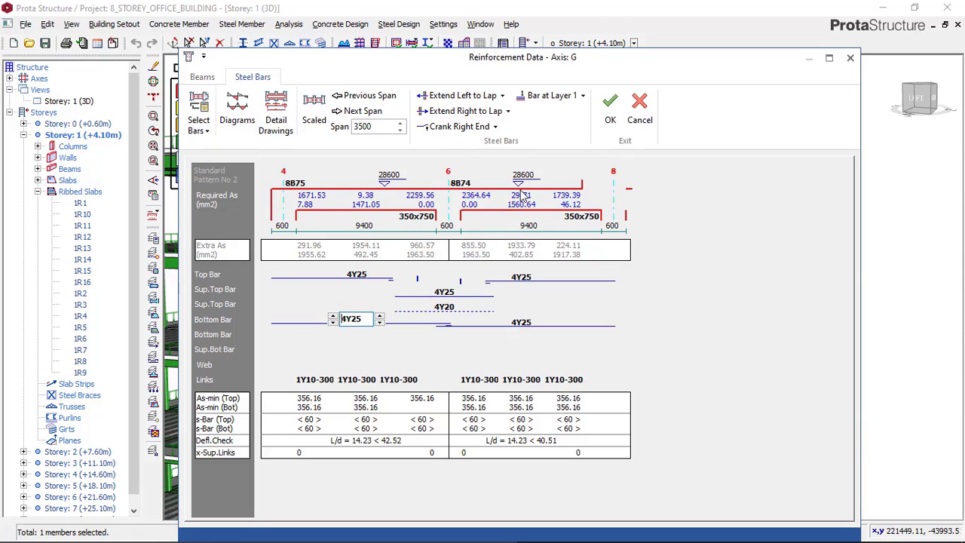
click(608, 124)
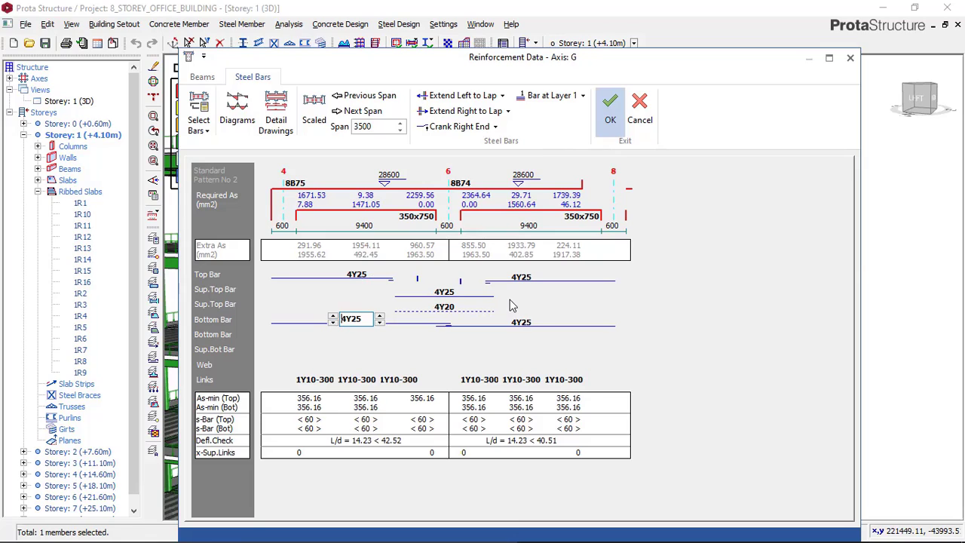
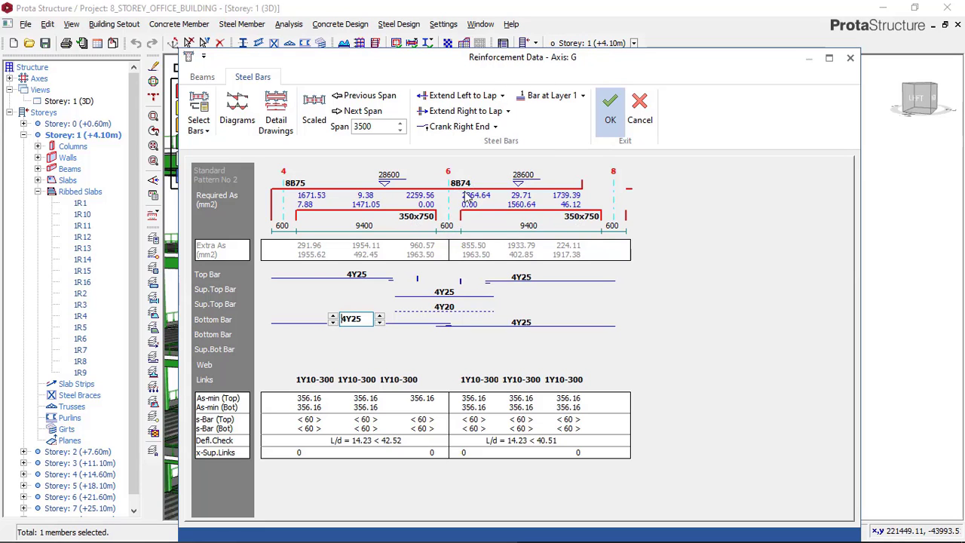
Close the axis G reinforcement and open Beam Section Design for the failing storey 8 beam on axis 7
key(Return)
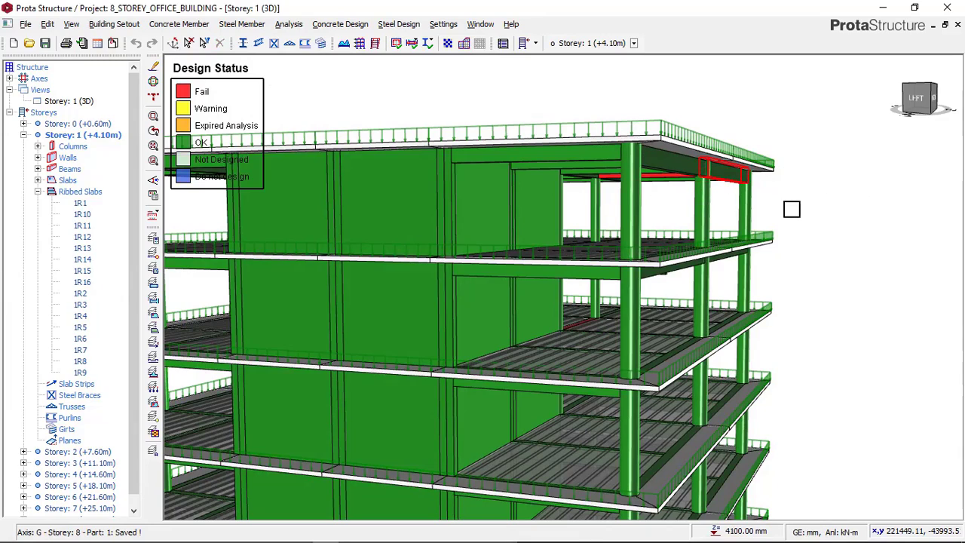
mouse_move(791, 209)
middle_down()
mouse_move(722, 201)
mouse_move(690, 210)
middle_up()
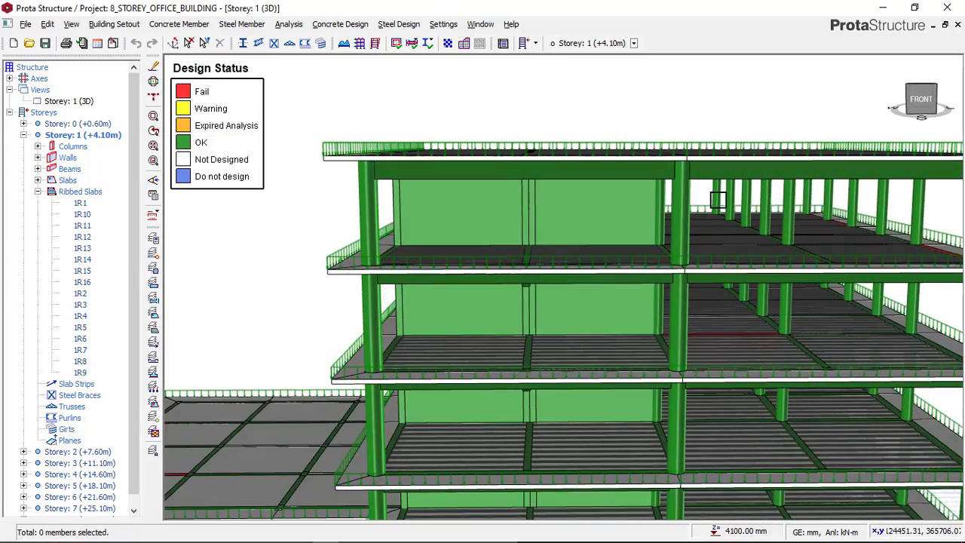
middle_drag(601, 190, 464, 207)
middle_drag(627, 244, 673, 221)
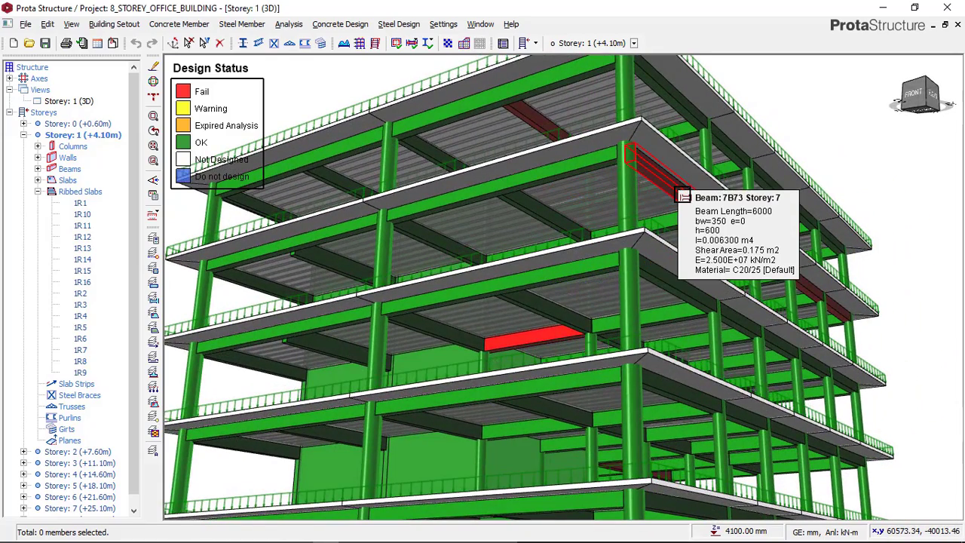
click(681, 194)
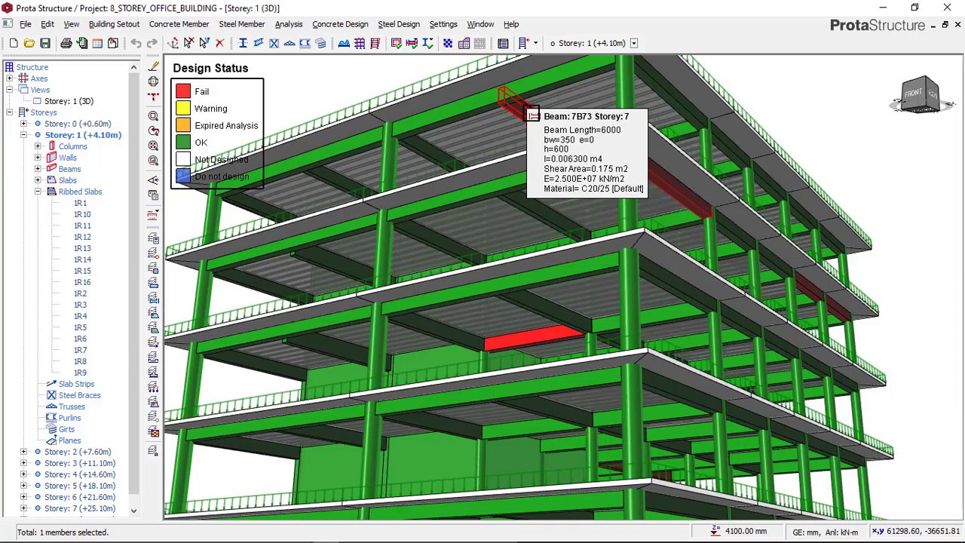
click(529, 111)
middle_drag(529, 111, 526, 110)
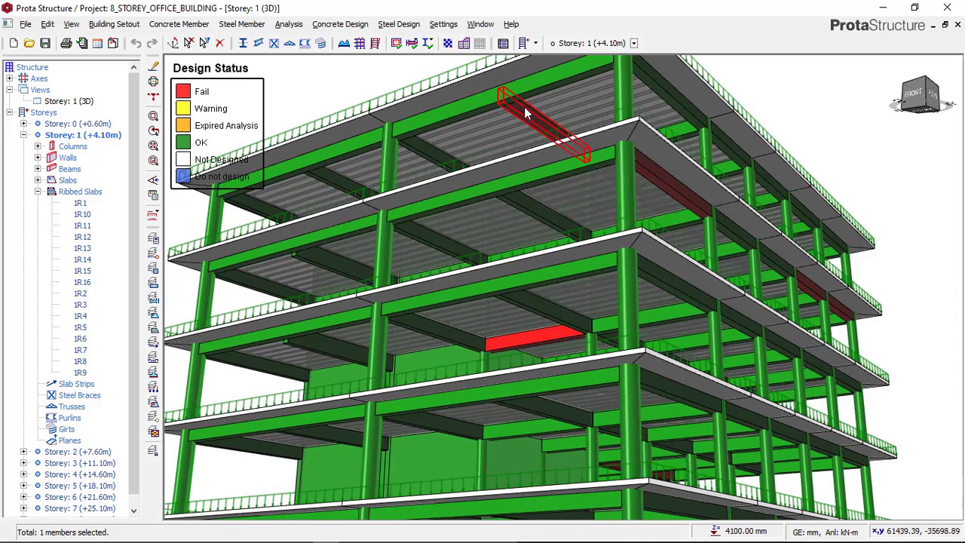
right_click(526, 108)
click(590, 201)
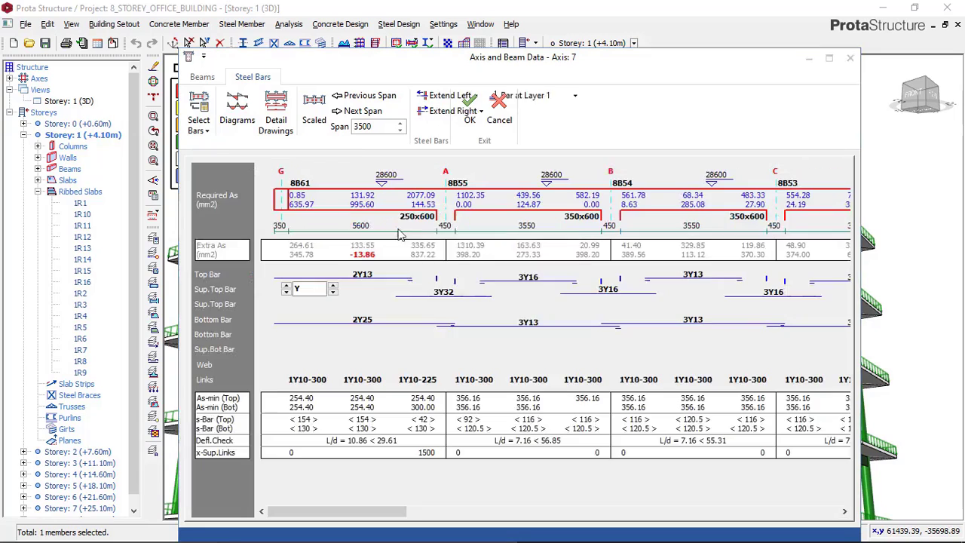
Re-select the insufficient steel bars on storey 8's axis 7 and save the reinforcement
click(487, 333)
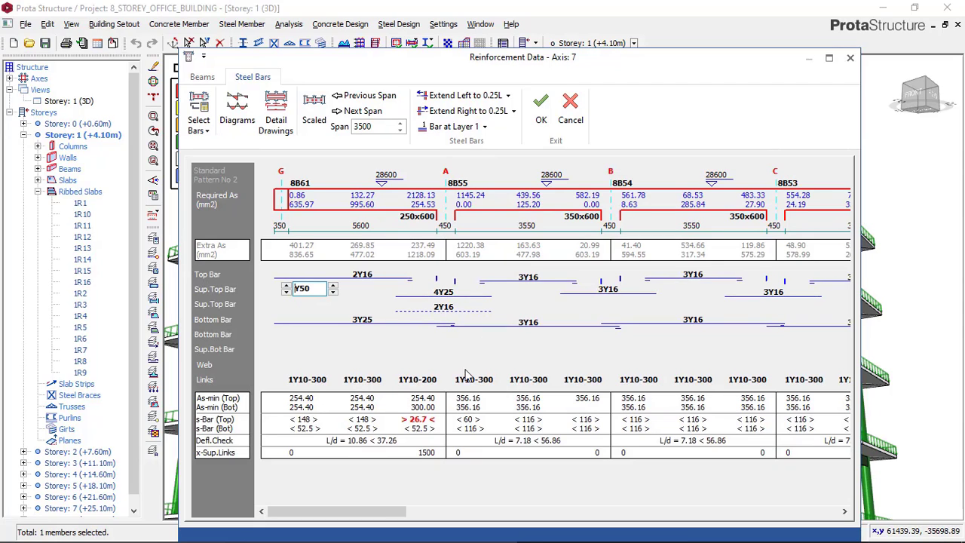
drag(363, 514, 346, 492)
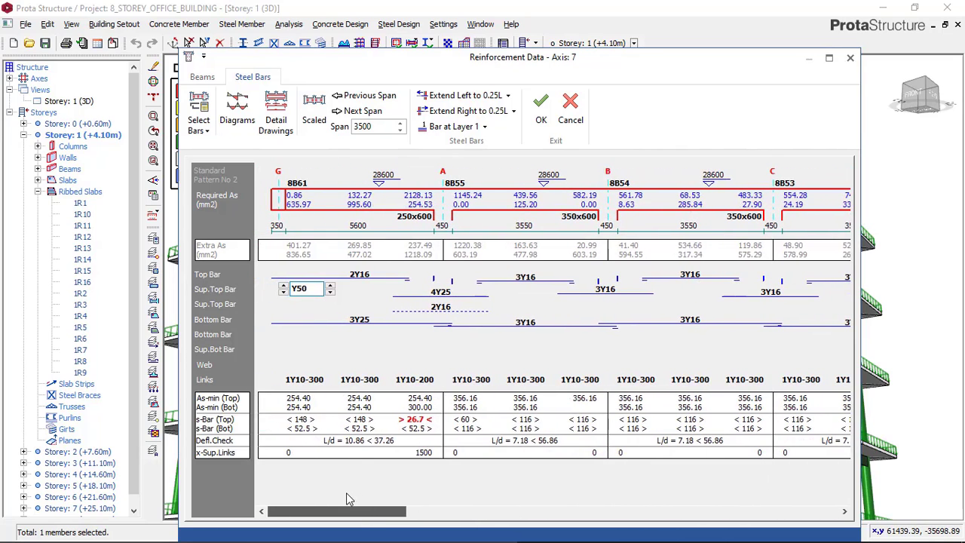
click(543, 121)
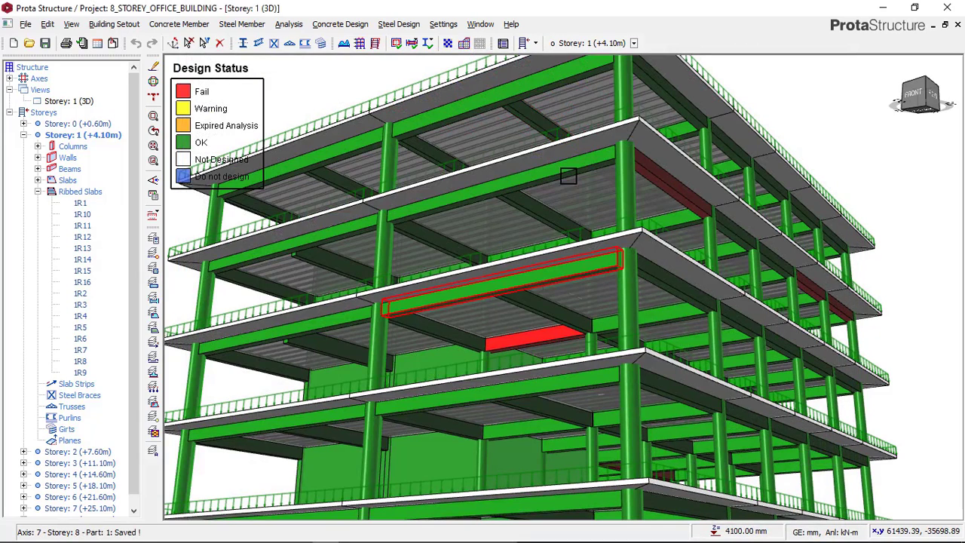
Open Beam Section Design for failing storey 7 beam 7B73 on axis 8 and re-select its steel bars
mouse_move(696, 203)
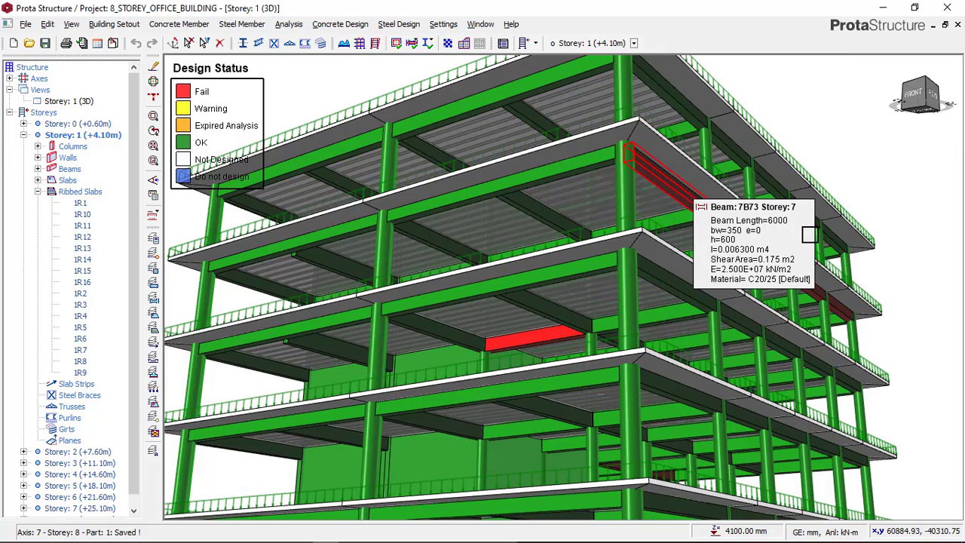
right_click(689, 230)
click(730, 318)
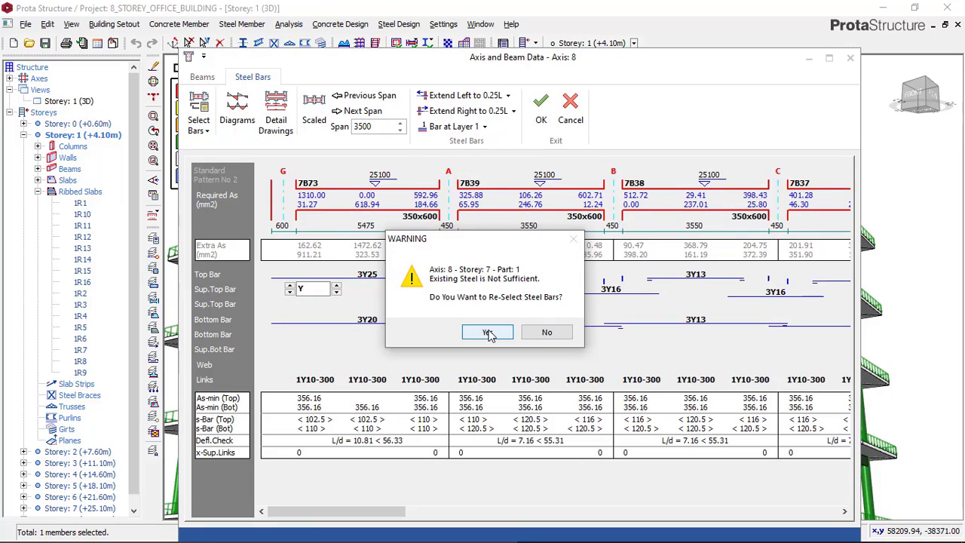
click(488, 333)
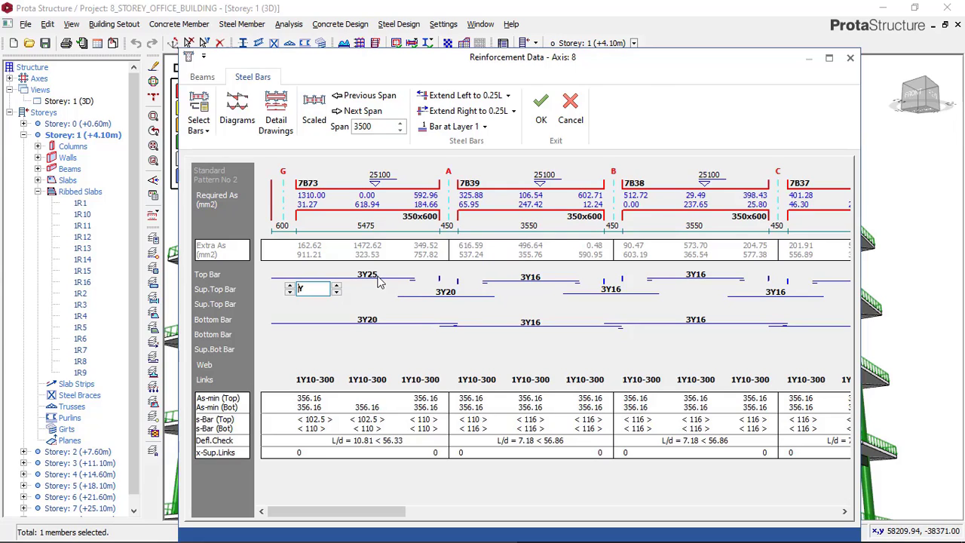
Set the support top bars at axis B between beams 7B39 and 7B38 to 3Y20 and save the axis 8 reinforcement
click(379, 282)
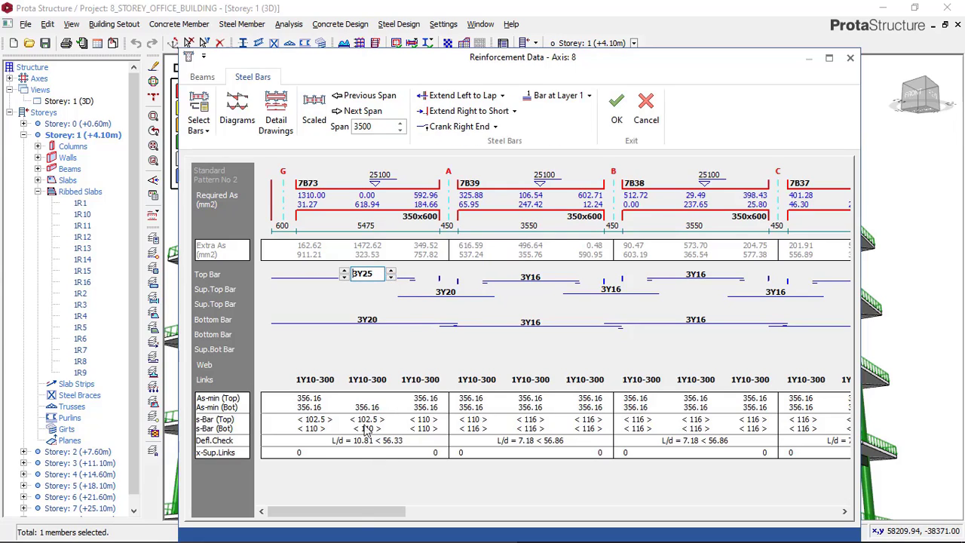
mouse_move(352, 511)
mouse_down()
mouse_move(566, 504)
mouse_move(412, 511)
mouse_move(347, 498)
mouse_up()
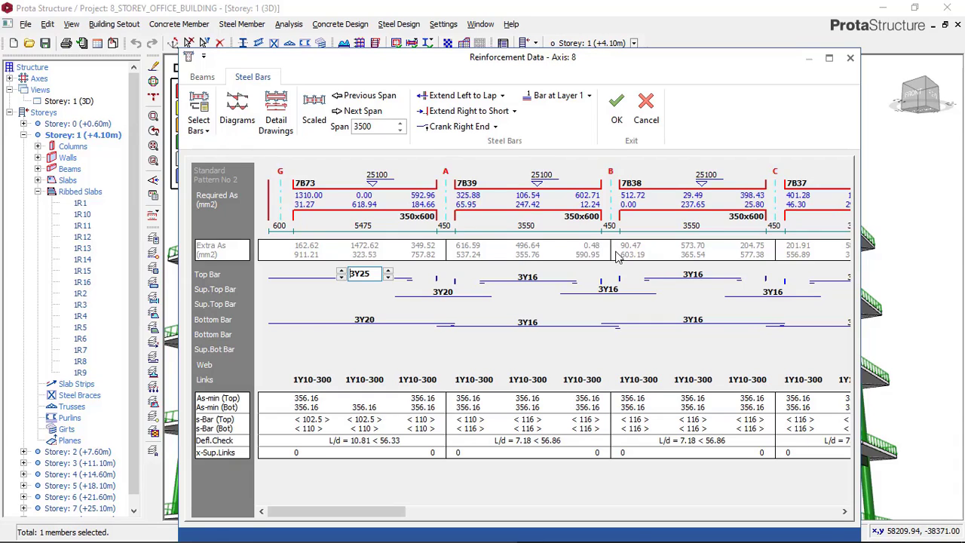
click(610, 294)
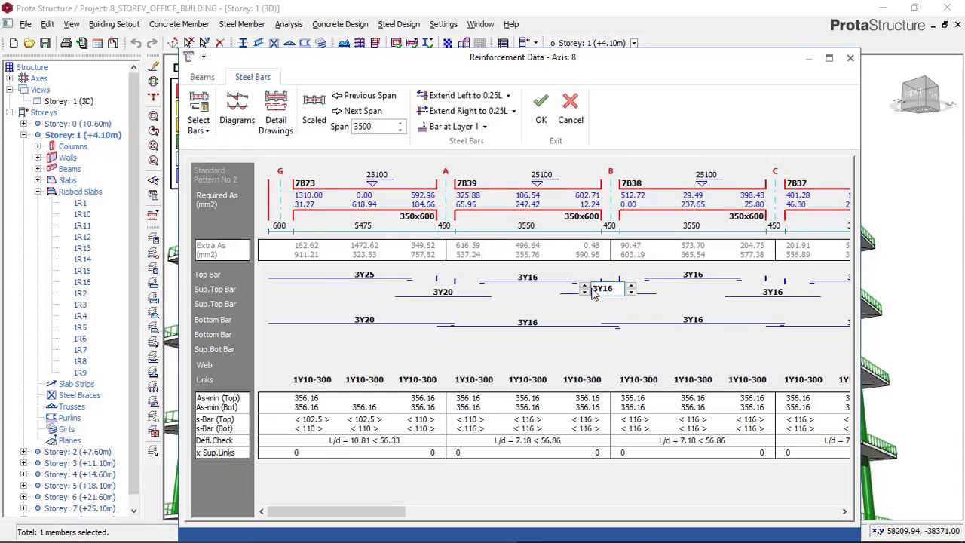
click(631, 286)
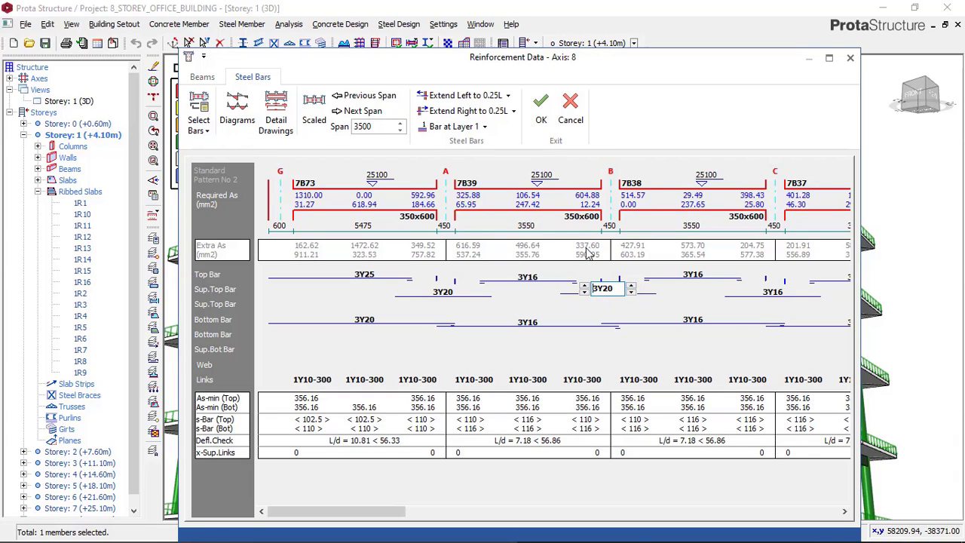
drag(353, 500, 355, 462)
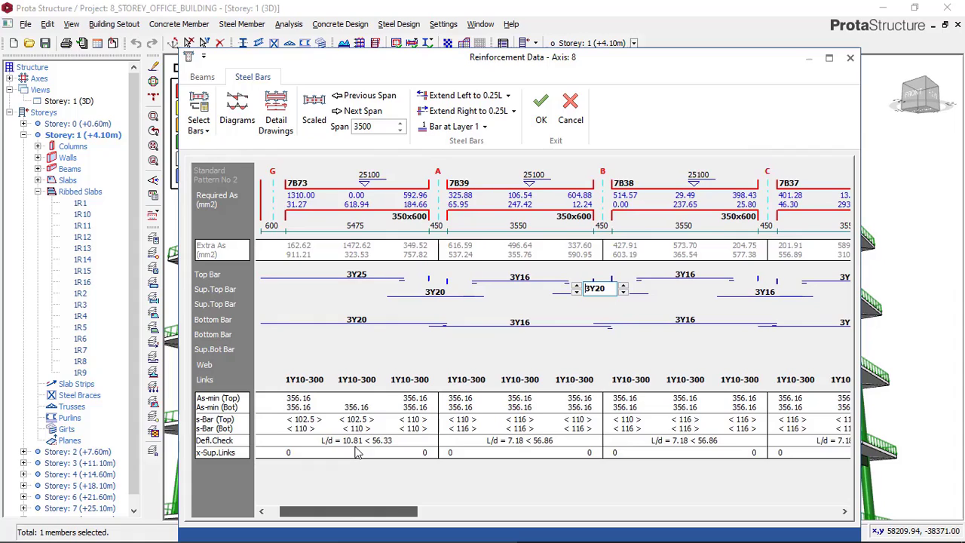
click(540, 121)
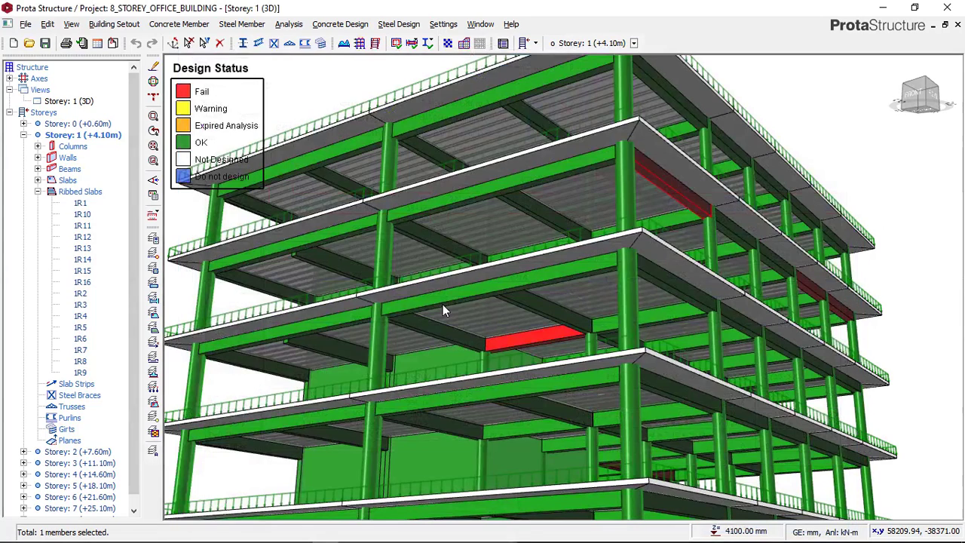
Open Beam Section Design for failing storey 6 beam 6B41 and re-select the steel bars on axis A
click(543, 351)
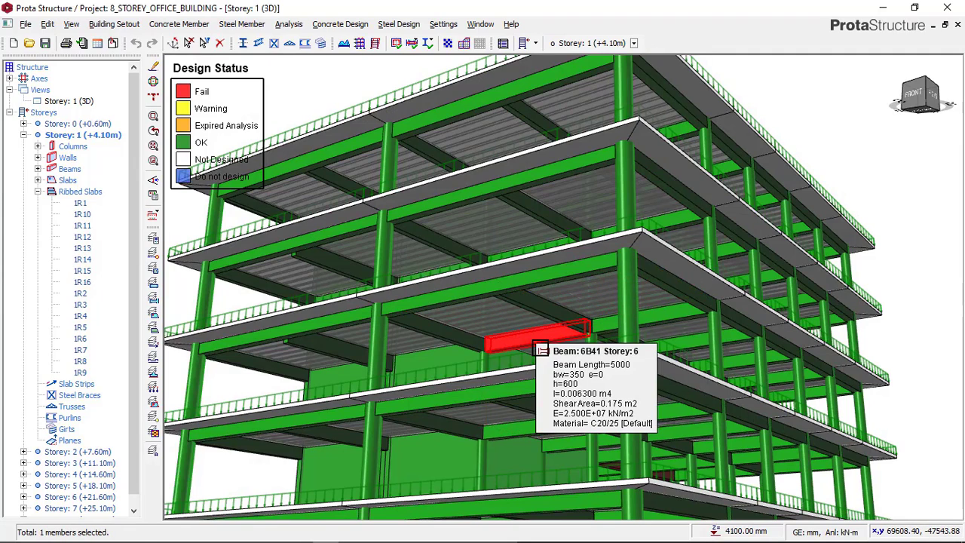
right_click(543, 350)
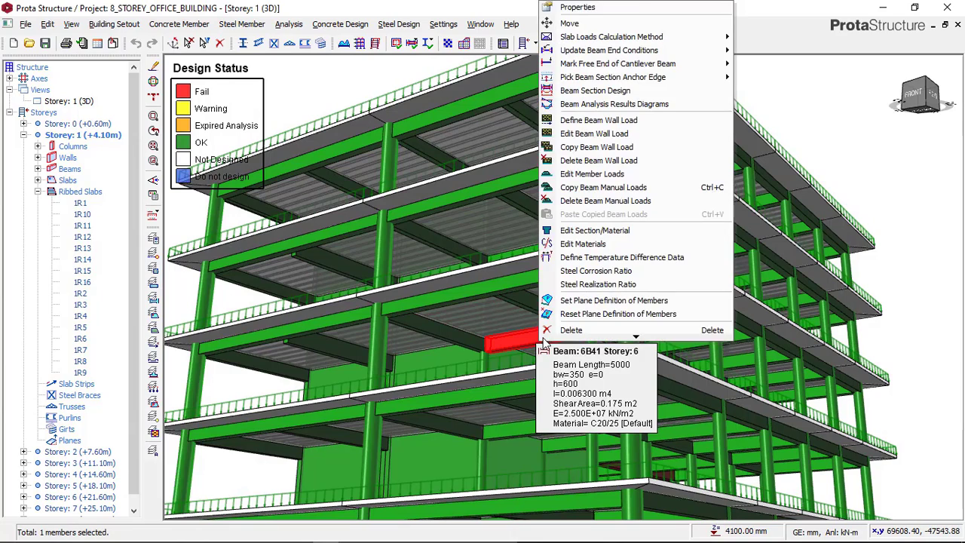
scroll(588, 219, down, 1)
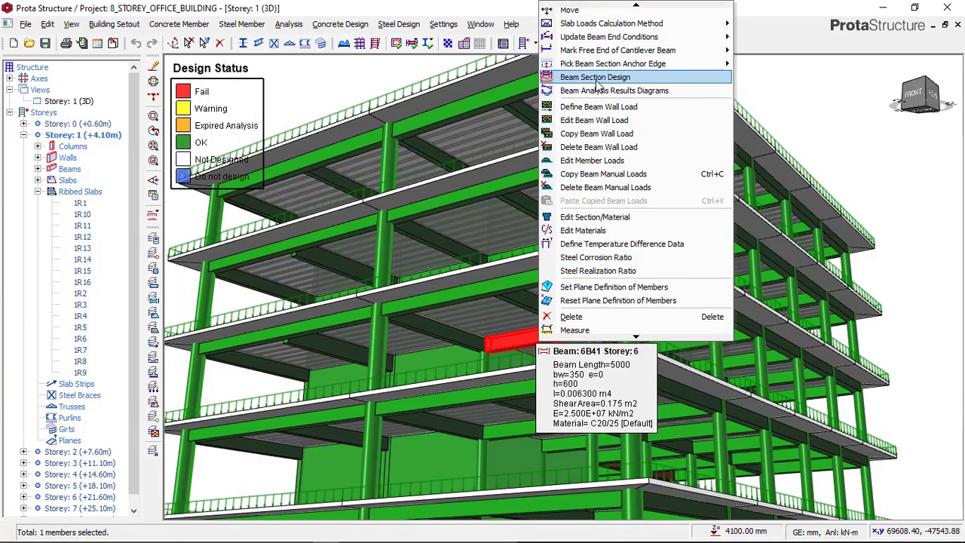
click(596, 78)
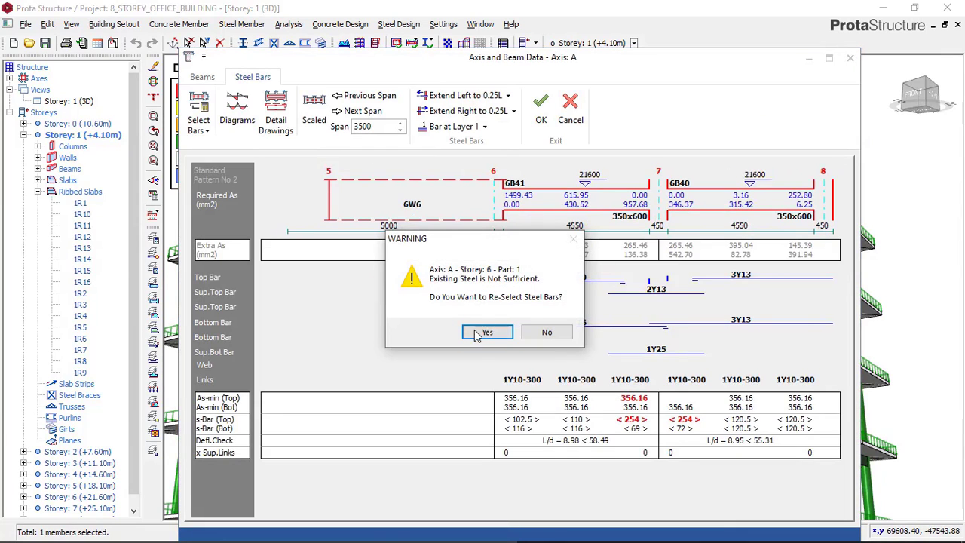
click(487, 332)
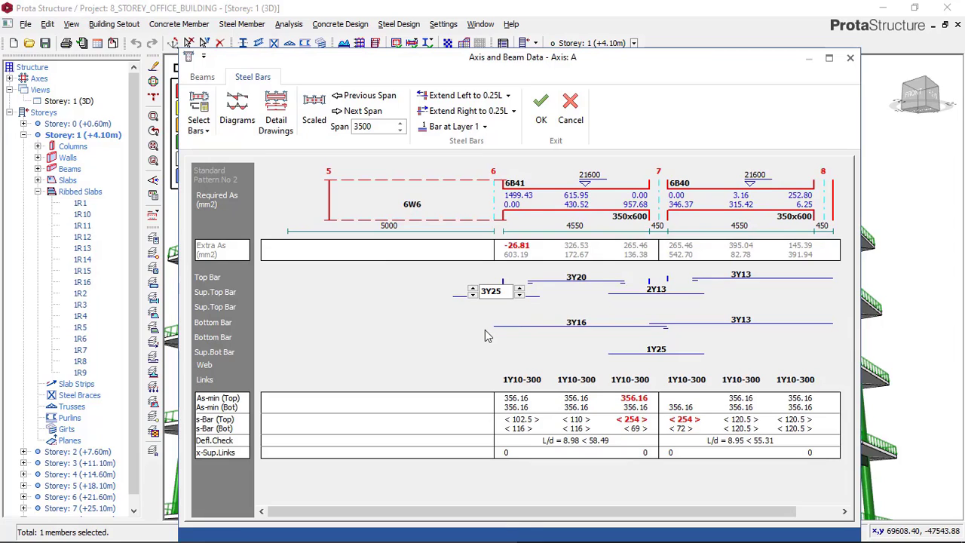
Remove the support bottom bar at axis 7 between beams 6B41 and 6B40, and set the support top bars there to 3Y16
click(646, 346)
click(635, 352)
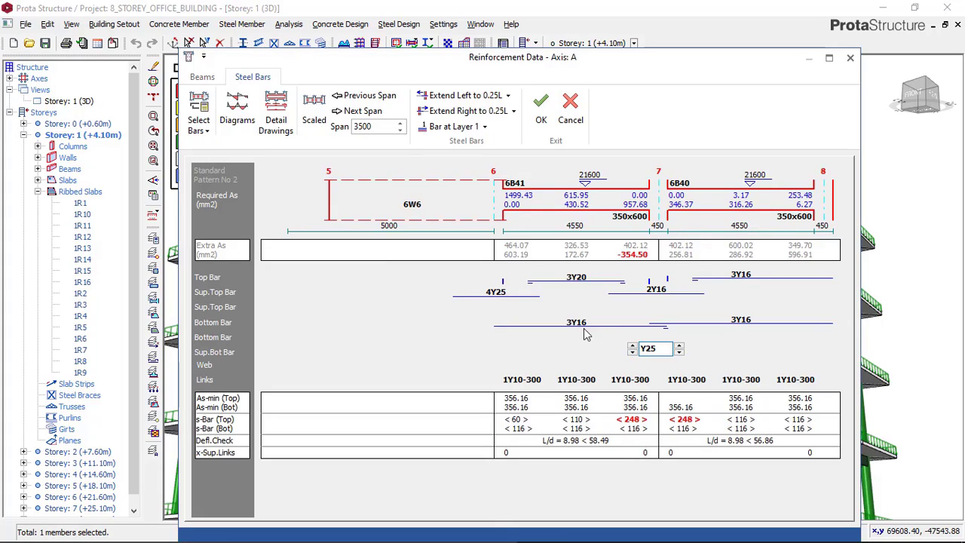
click(580, 280)
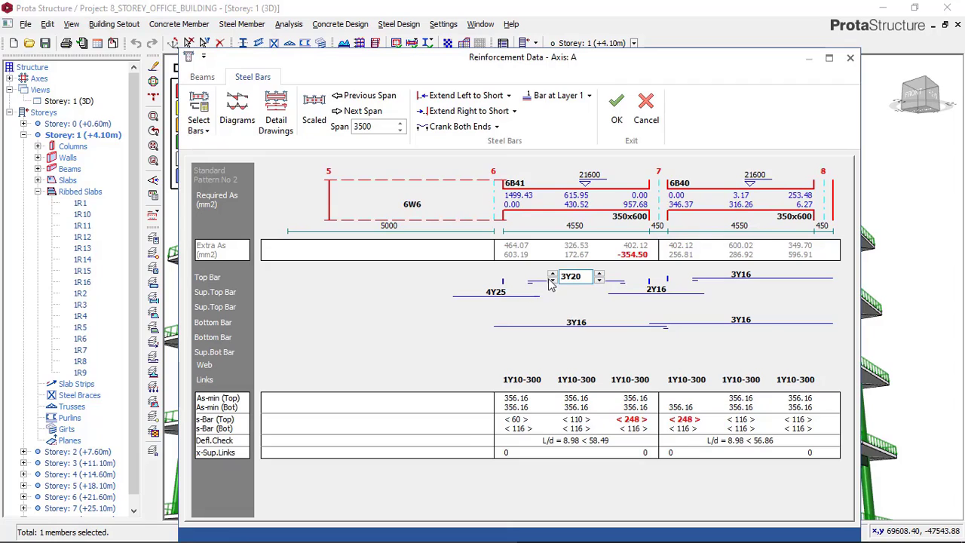
click(656, 291)
click(633, 287)
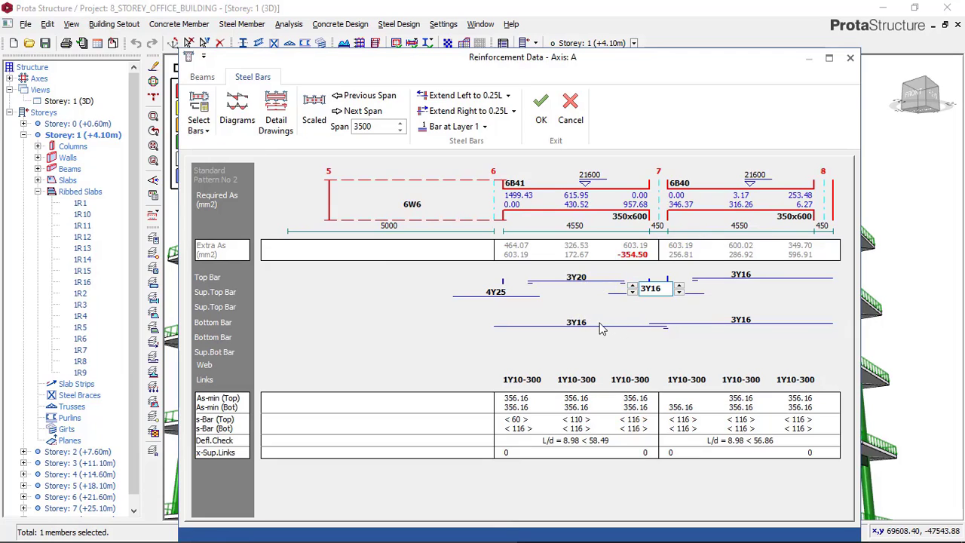
Set the bottom bars of beam 6B41 to 4Y20
click(574, 322)
click(554, 320)
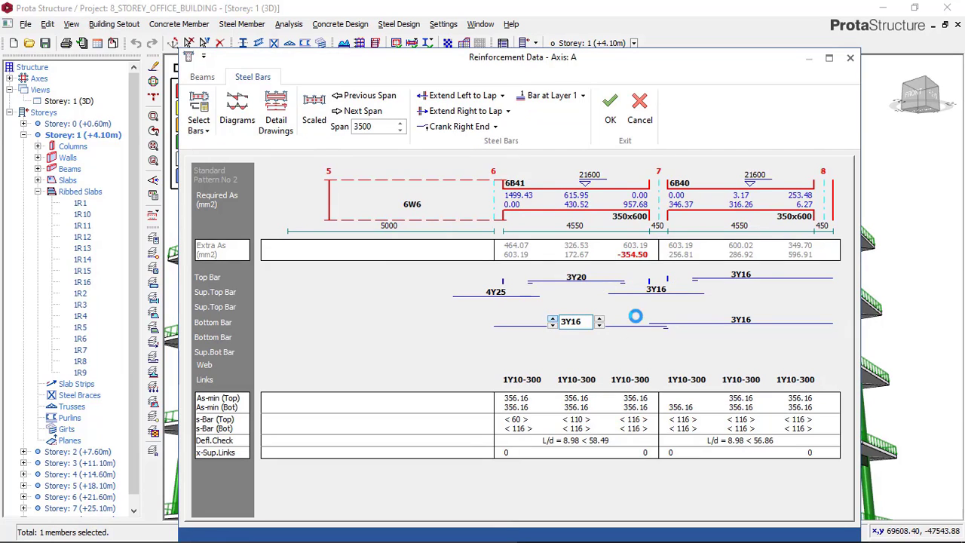
click(599, 319)
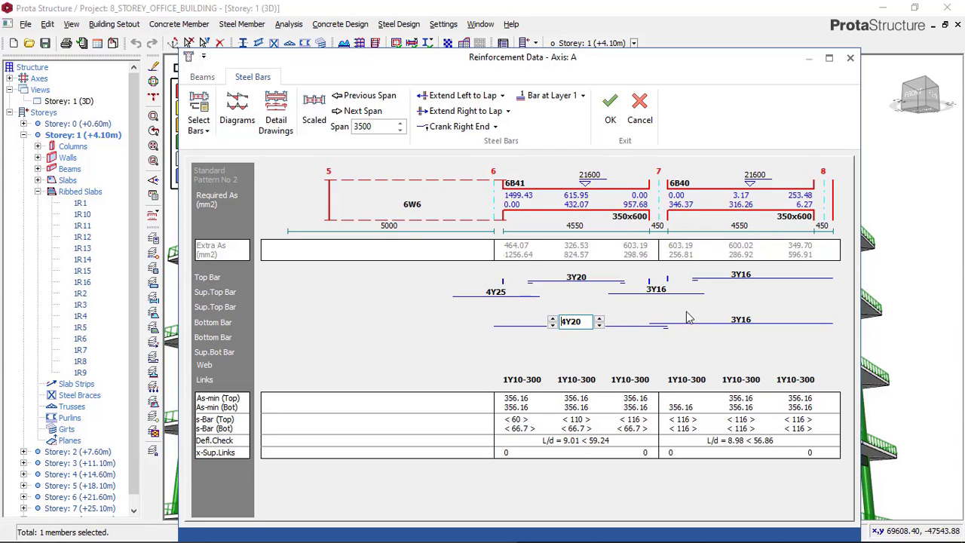
click(715, 324)
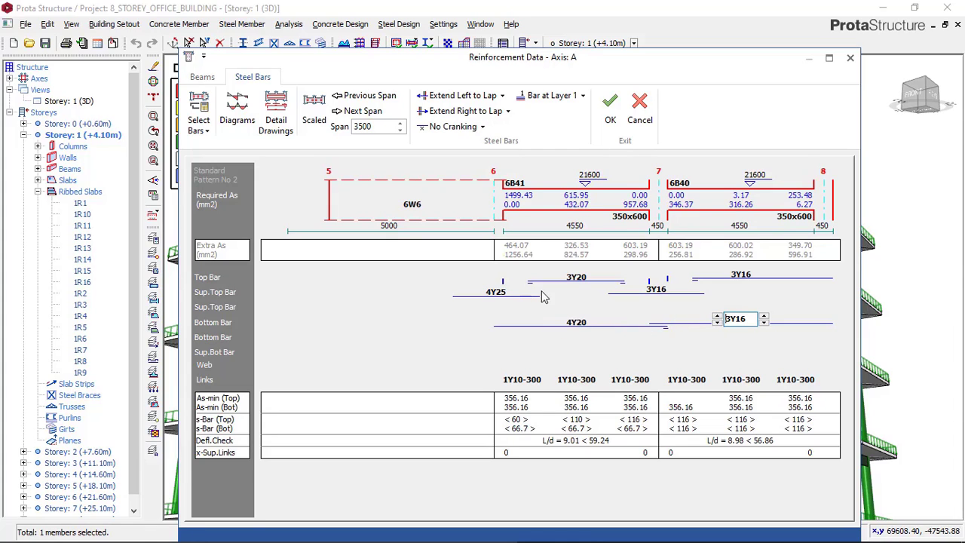
Set the support top bars of beam 6B41 at axis 6 to 4Y20 and add 2Y20 support top bars at layer 2
click(488, 302)
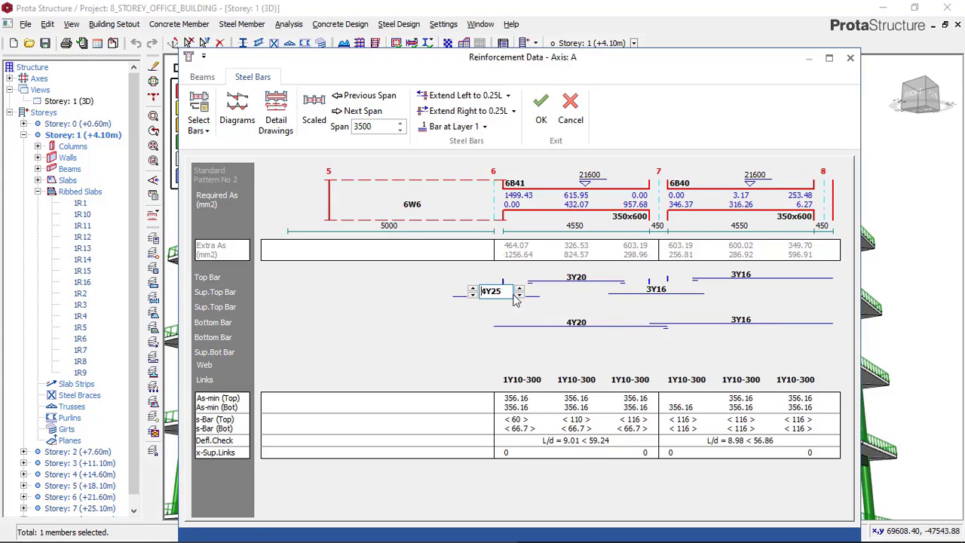
click(519, 295)
click(490, 309)
click(518, 309)
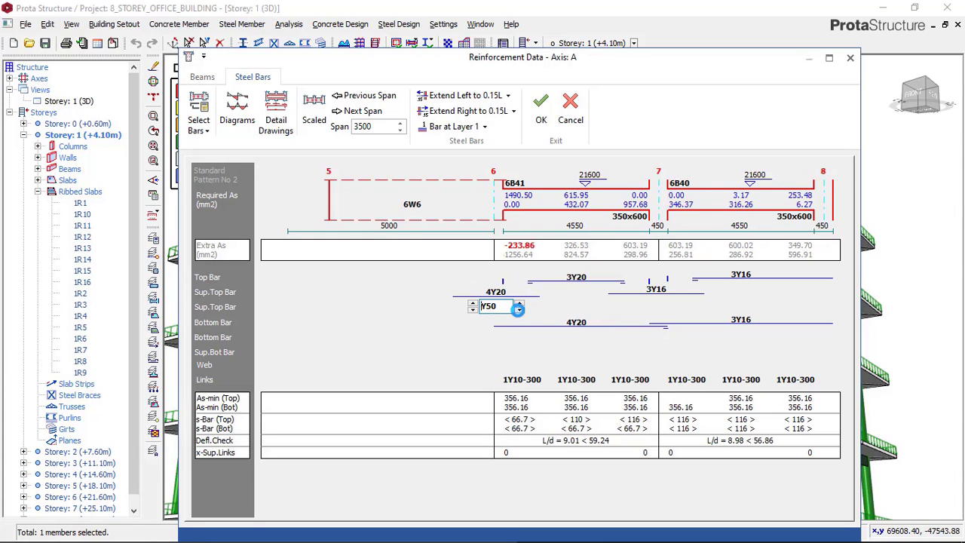
click(518, 310)
click(519, 309)
click(485, 129)
click(461, 158)
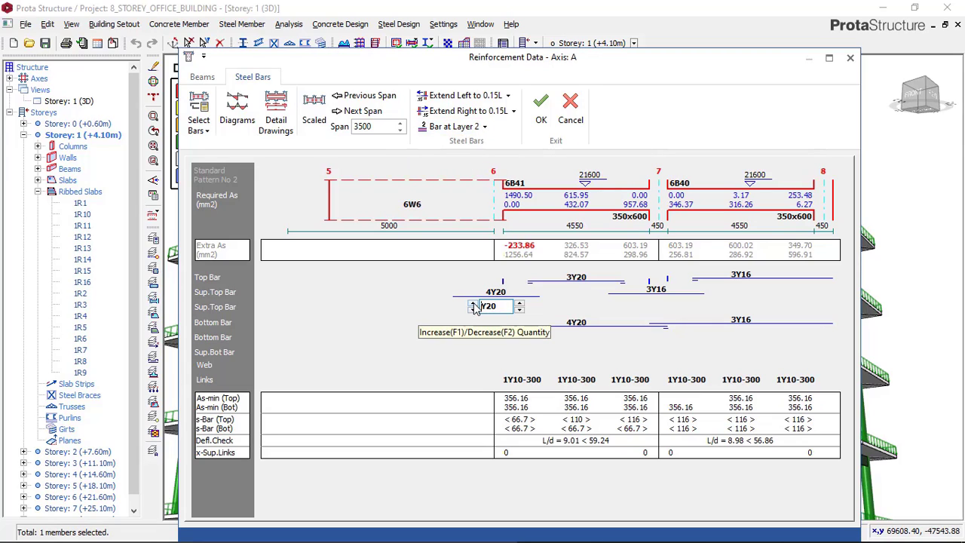
click(473, 304)
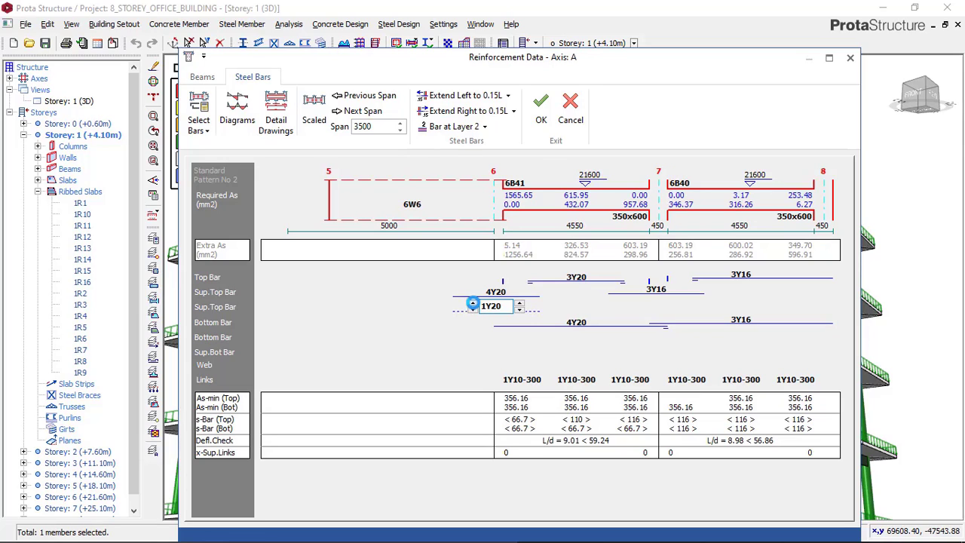
click(473, 304)
Save the storey 6 axis A reinforcement and inspect the building's sides for further failing beams
click(531, 123)
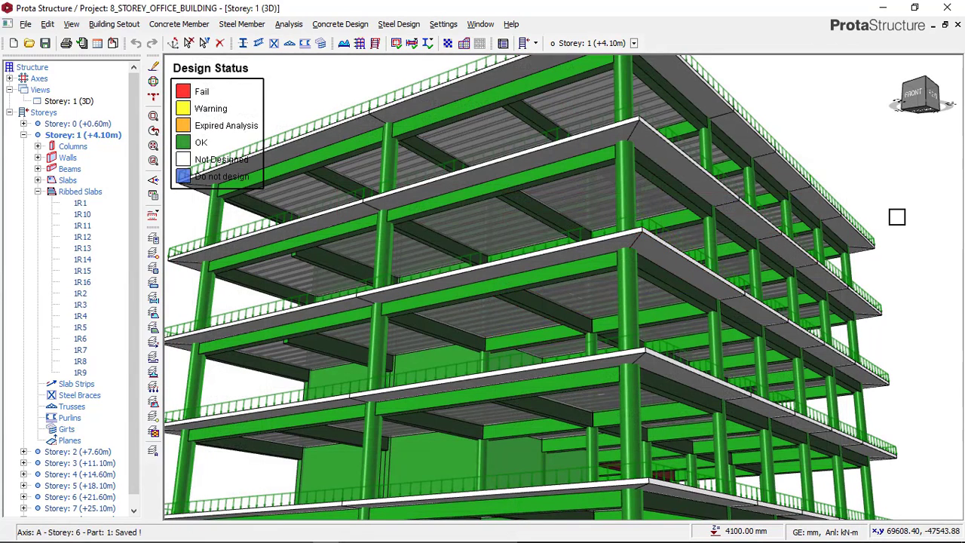
drag(657, 328, 657, 338)
right_click(702, 314)
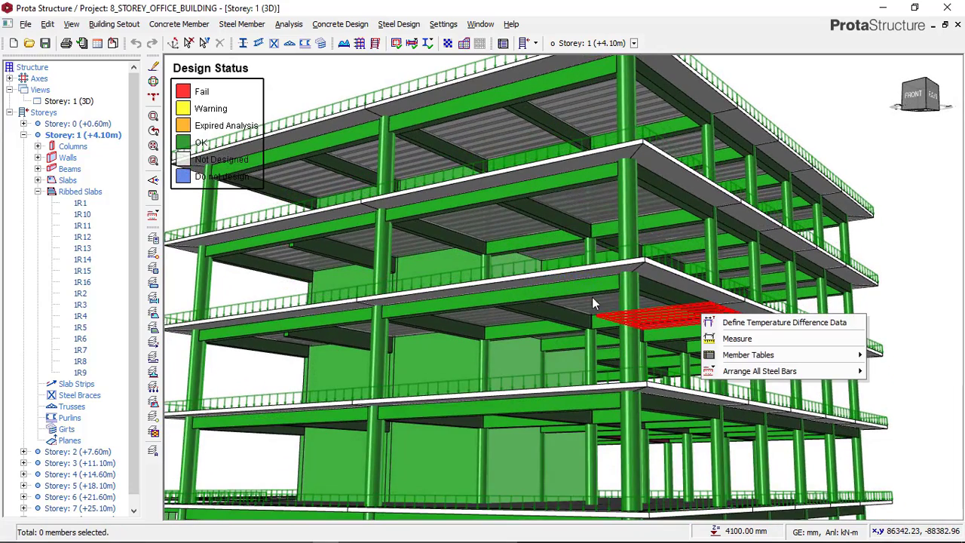
scroll(592, 297, down, 1)
click(881, 252)
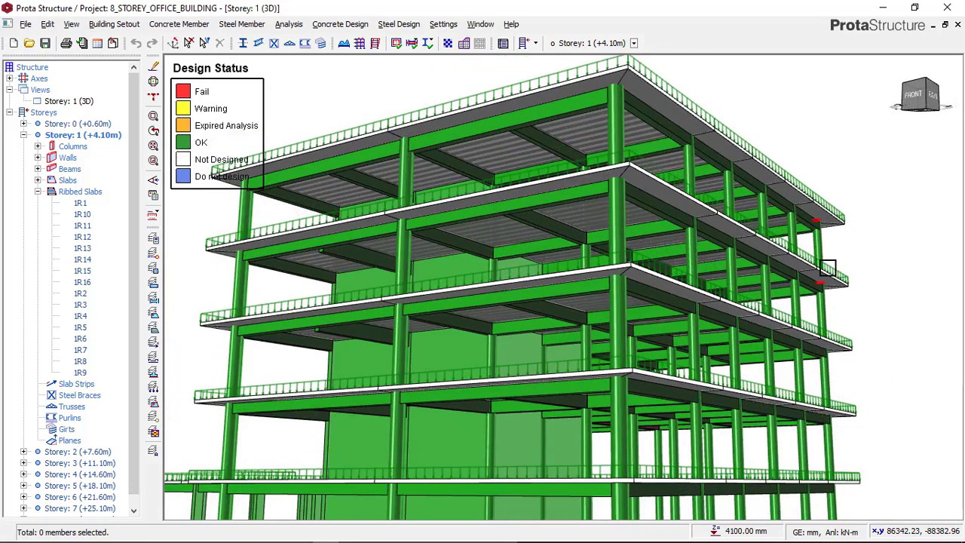
mouse_move(793, 274)
right_down()
mouse_move(759, 267)
mouse_move(773, 307)
right_up()
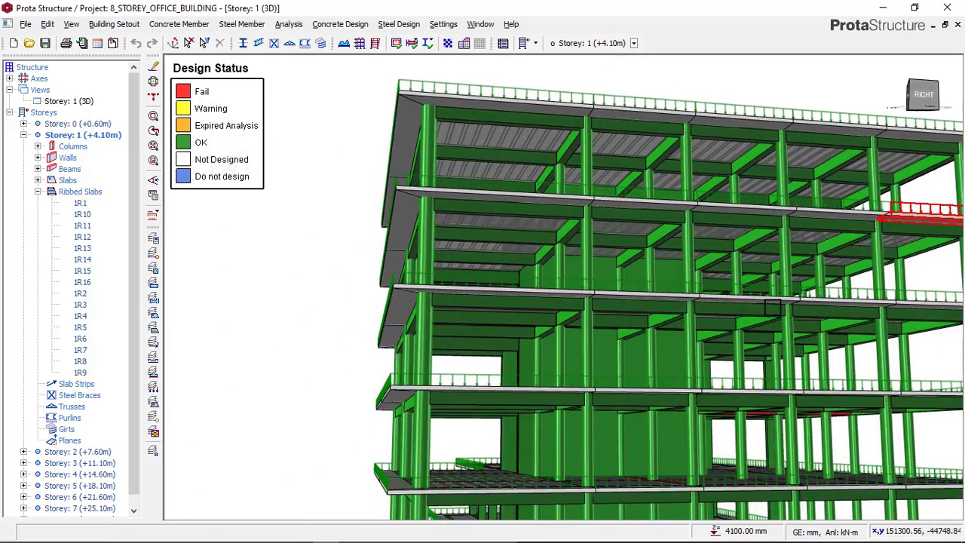
middle_drag(635, 284, 531, 257)
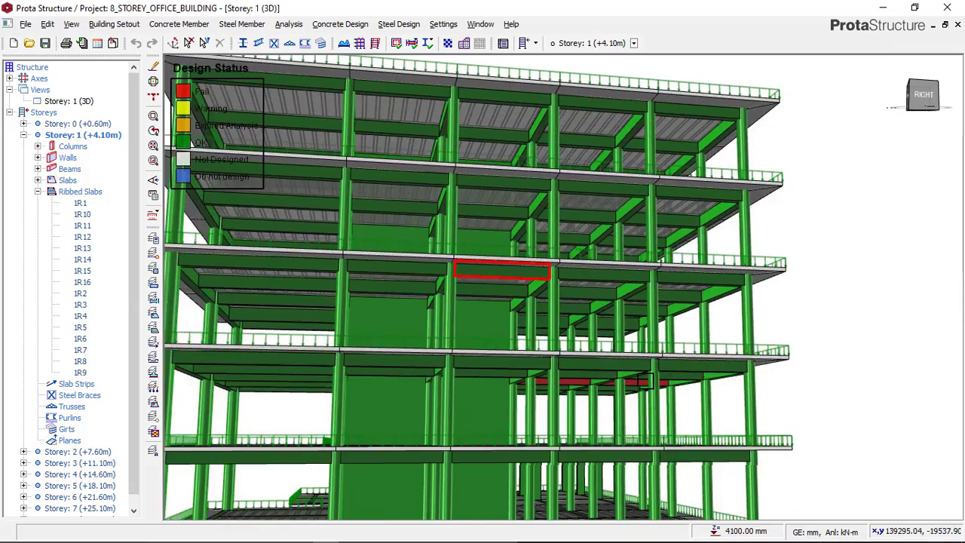
right_drag(630, 379, 603, 378)
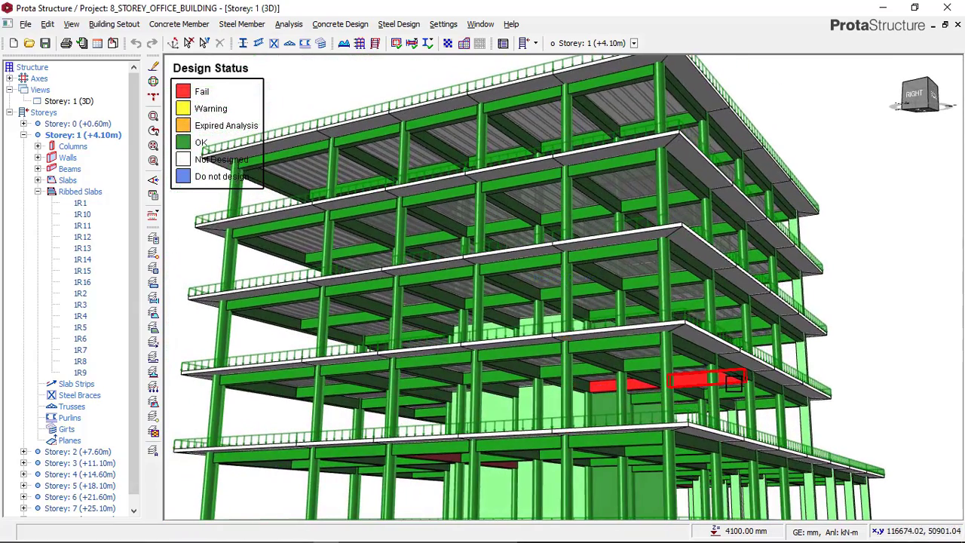
Open Beam Section Design for the failing storey 5 beam on axis 6 and re-select the axis's steel bars
mouse_move(735, 386)
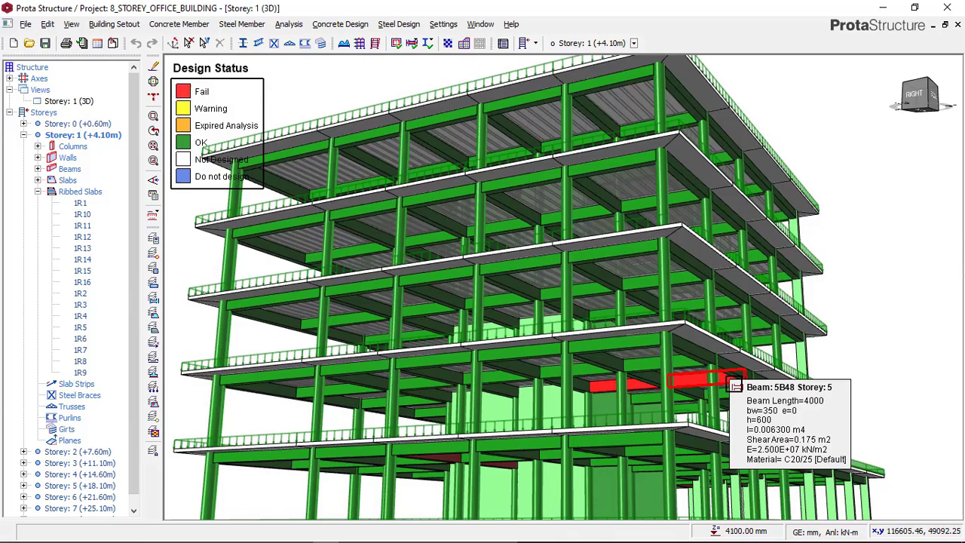
right_click(843, 280)
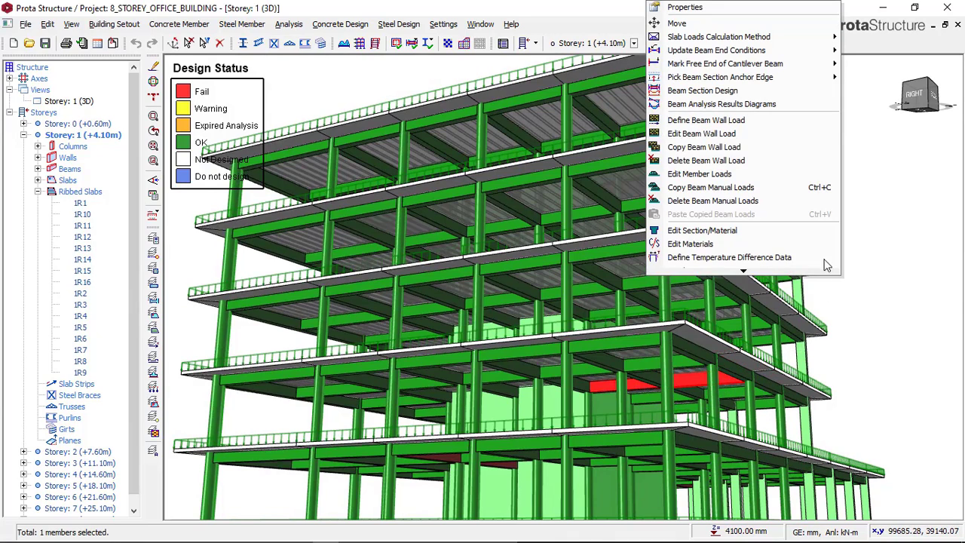
click(696, 92)
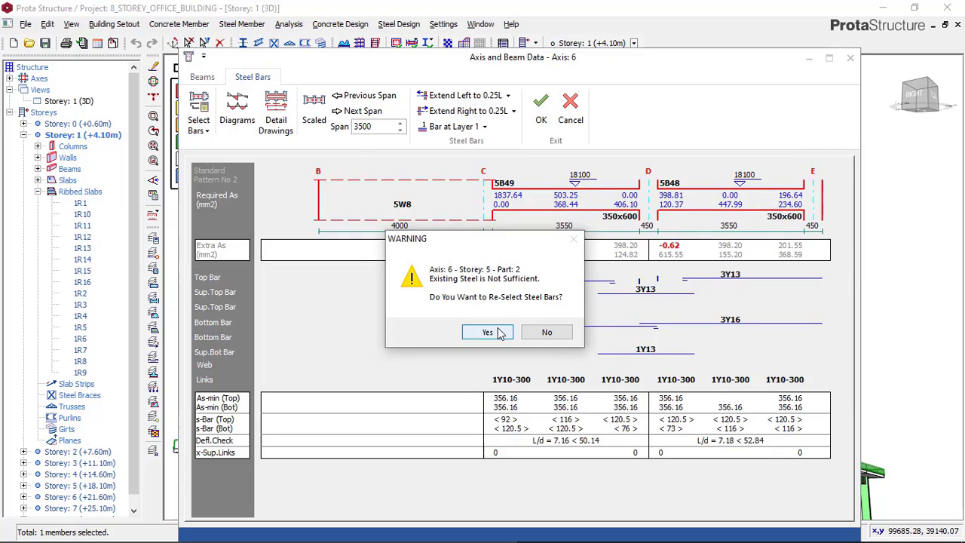
click(498, 331)
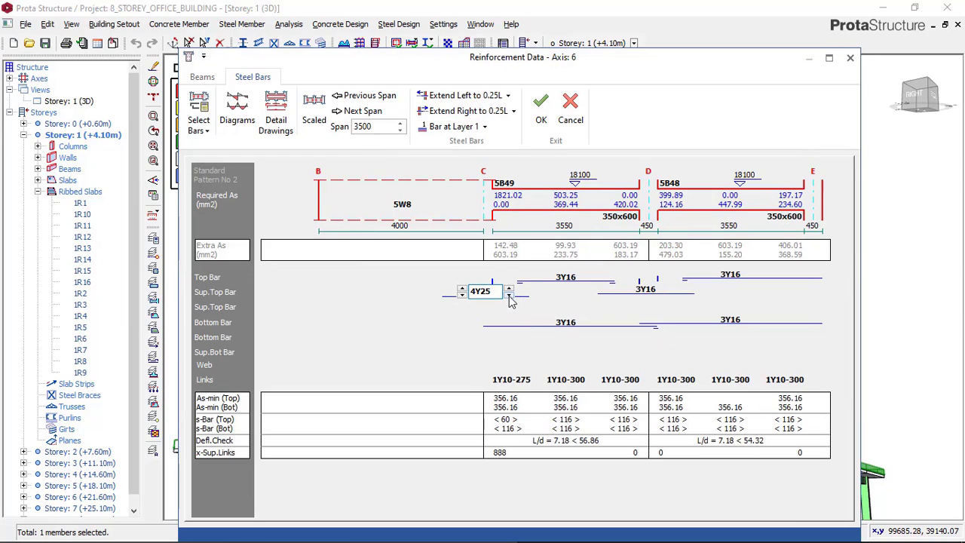
Set the support top bars of beam 5B49 at axis C to 4Y20 and add a second row of 2Y20 support top bars
click(509, 294)
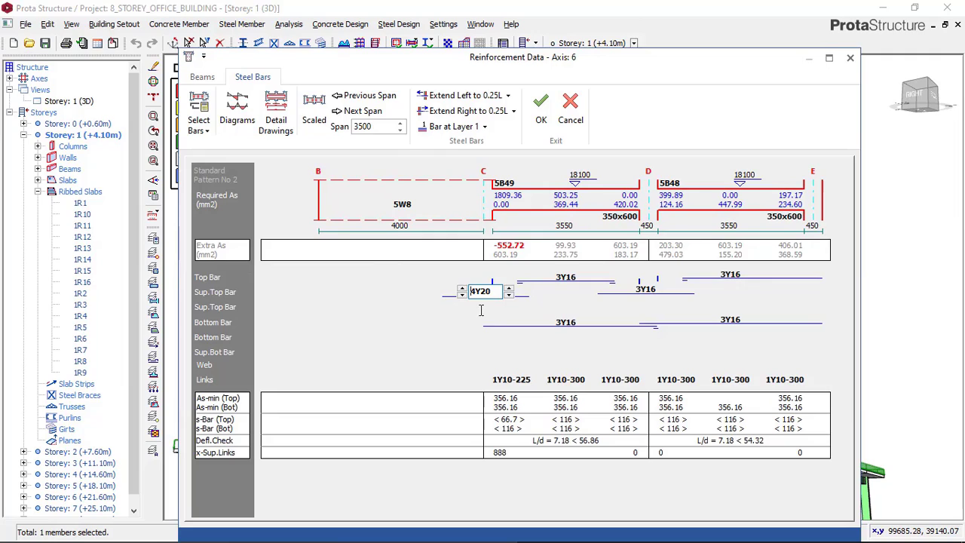
click(482, 307)
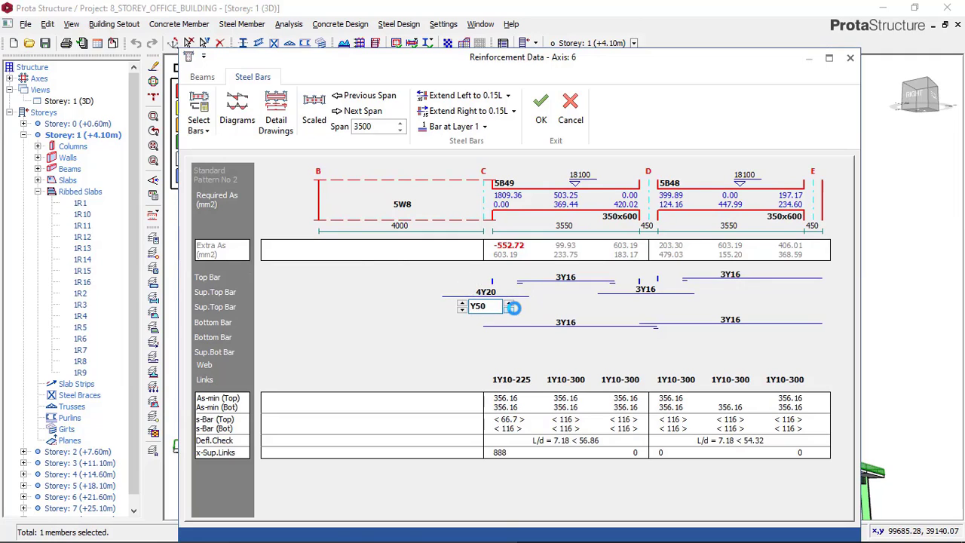
click(509, 309)
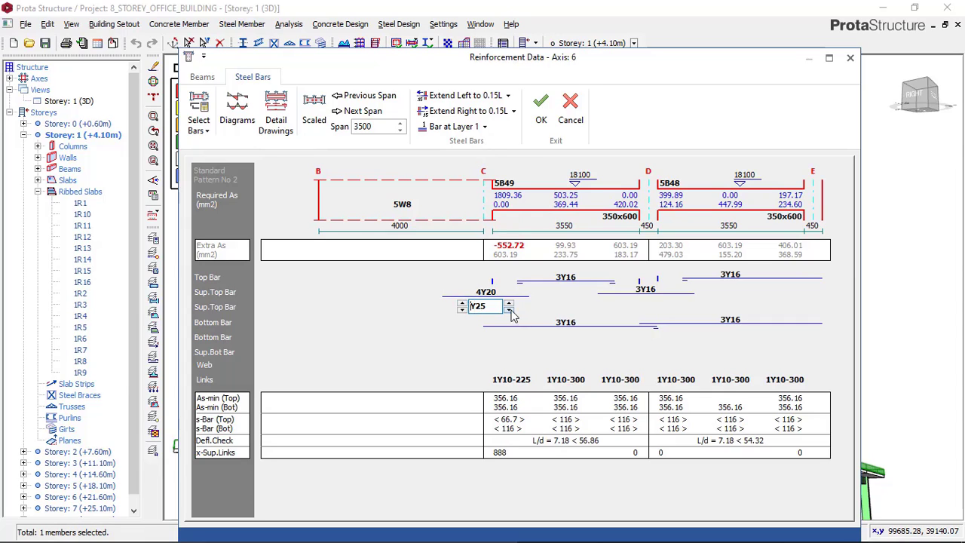
click(511, 310)
click(462, 305)
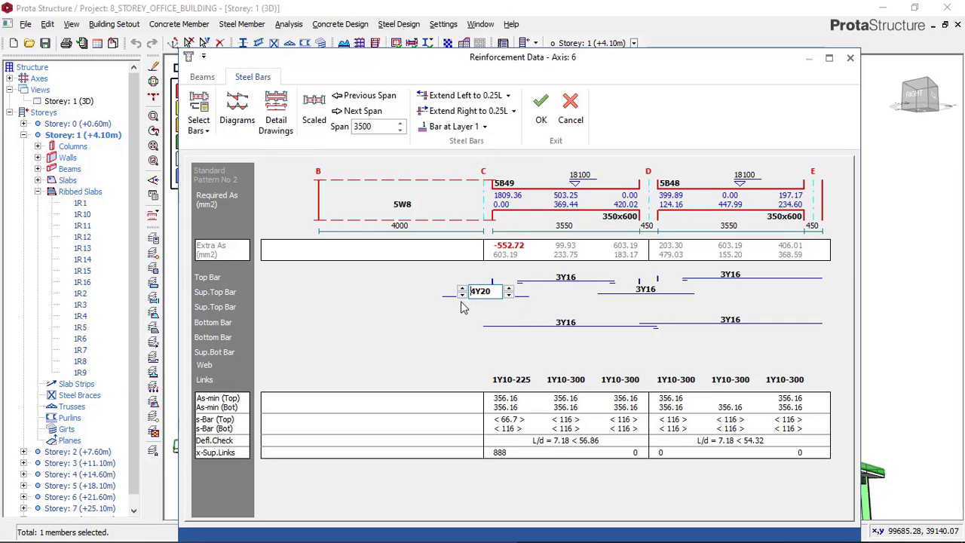
click(463, 314)
click(460, 303)
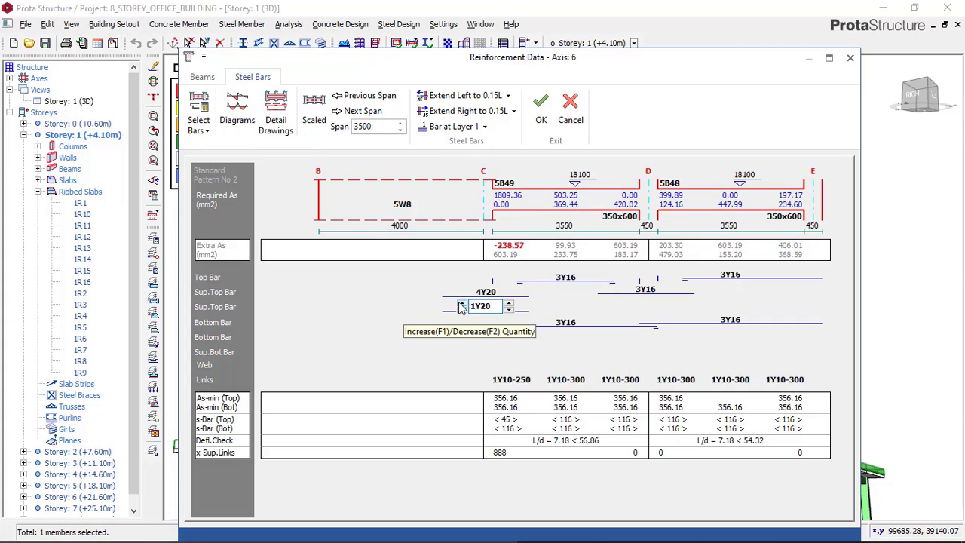
click(461, 305)
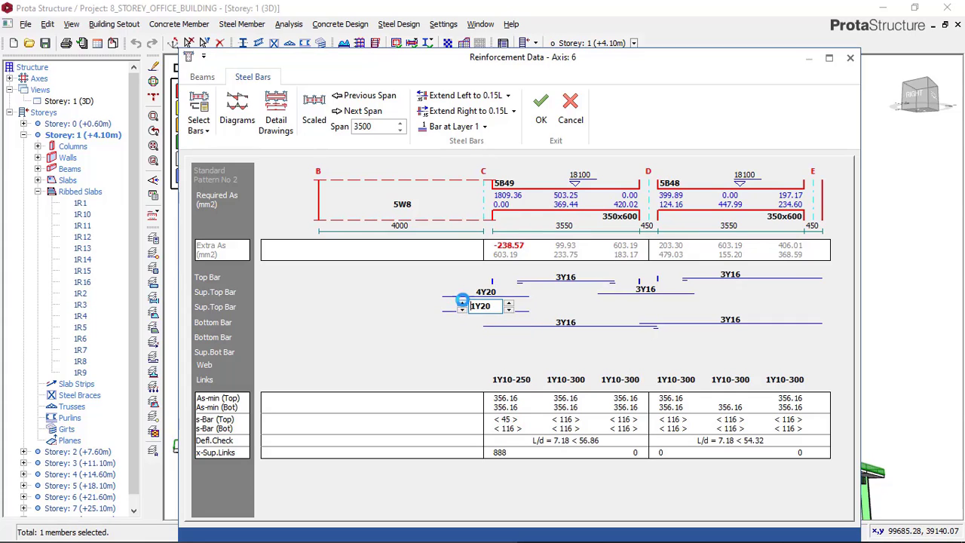
Place the second row of support top bars at axis C on layer 2 as 3Y20 and save the axis 6 reinforcement
click(482, 126)
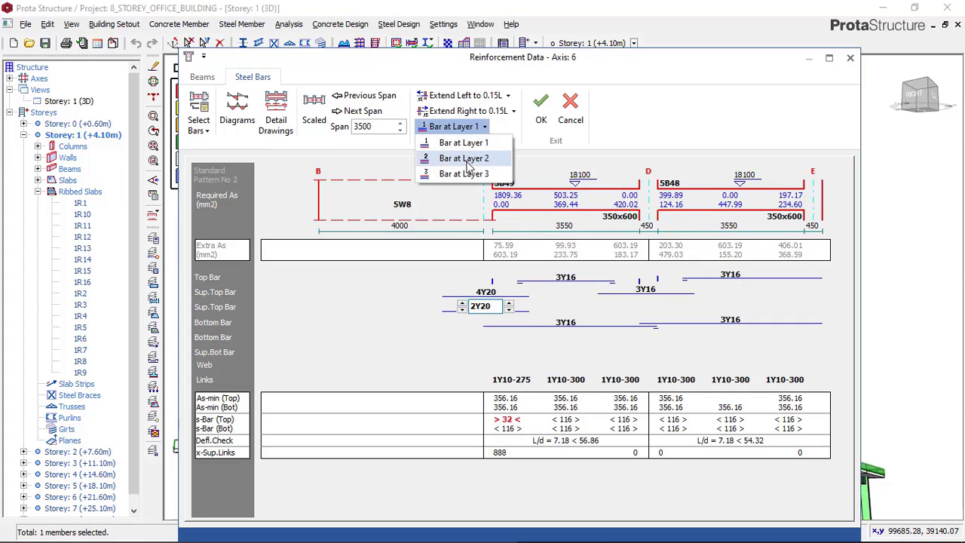
click(466, 161)
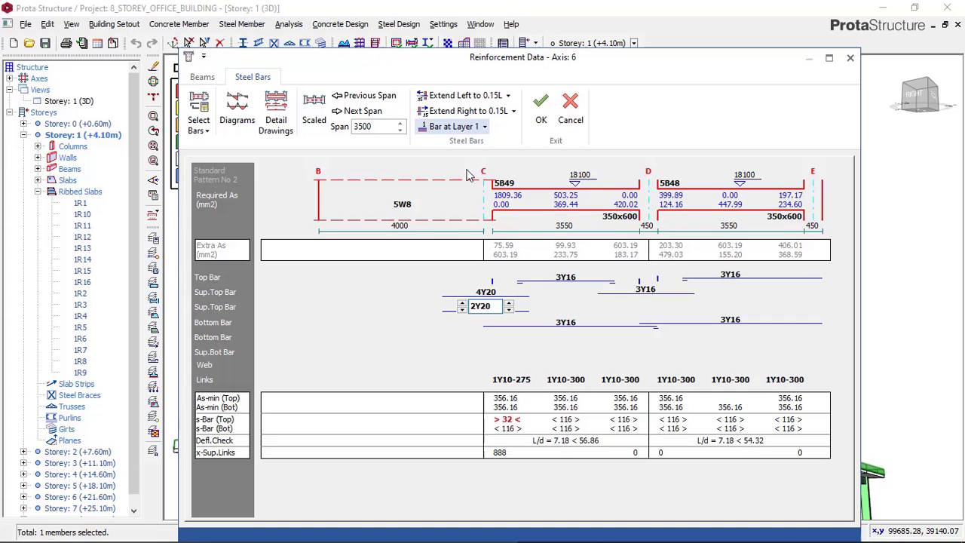
click(462, 305)
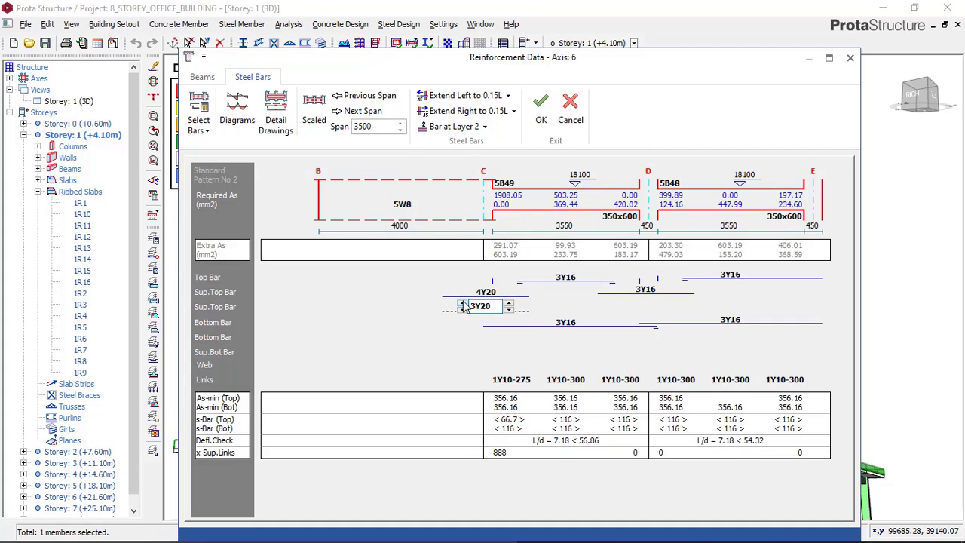
click(577, 279)
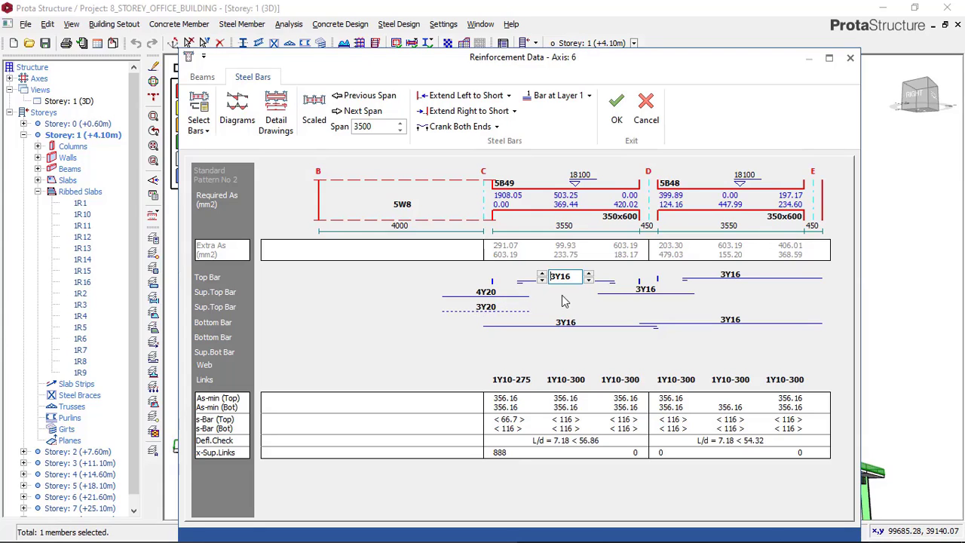
click(605, 122)
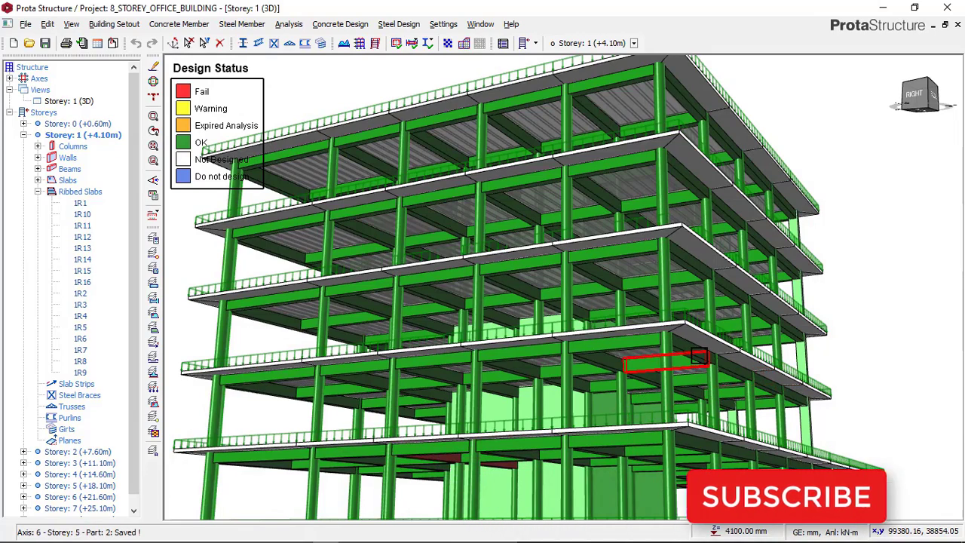
Inspect the building from above and from its back and right sides for remaining failing beams
mouse_move(690, 354)
middle_down()
mouse_move(688, 363)
mouse_move(666, 155)
middle_up()
right_click(585, 123)
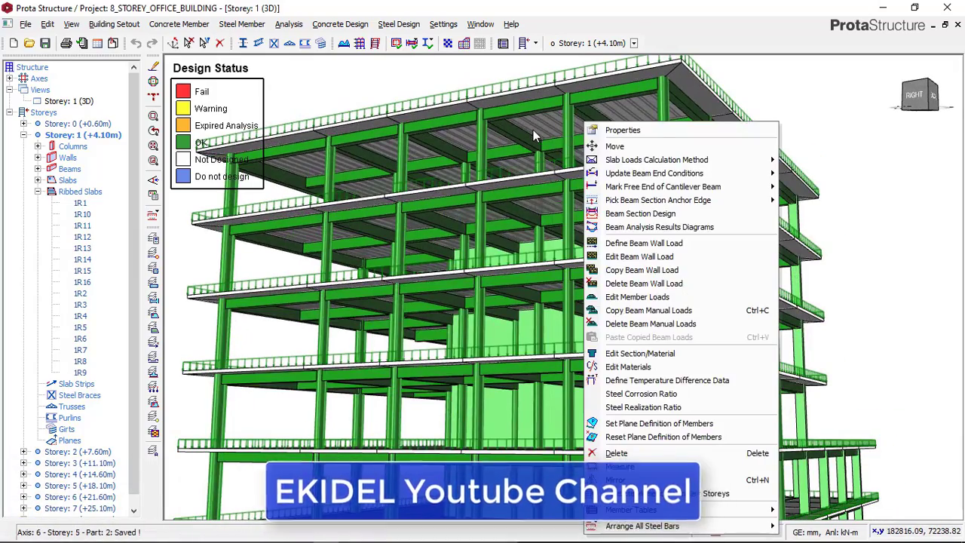
click(873, 158)
mouse_move(703, 158)
middle_down()
mouse_move(711, 165)
mouse_move(605, 149)
mouse_move(575, 155)
mouse_move(655, 150)
mouse_move(561, 230)
mouse_move(604, 228)
mouse_move(614, 239)
mouse_move(498, 307)
middle_up()
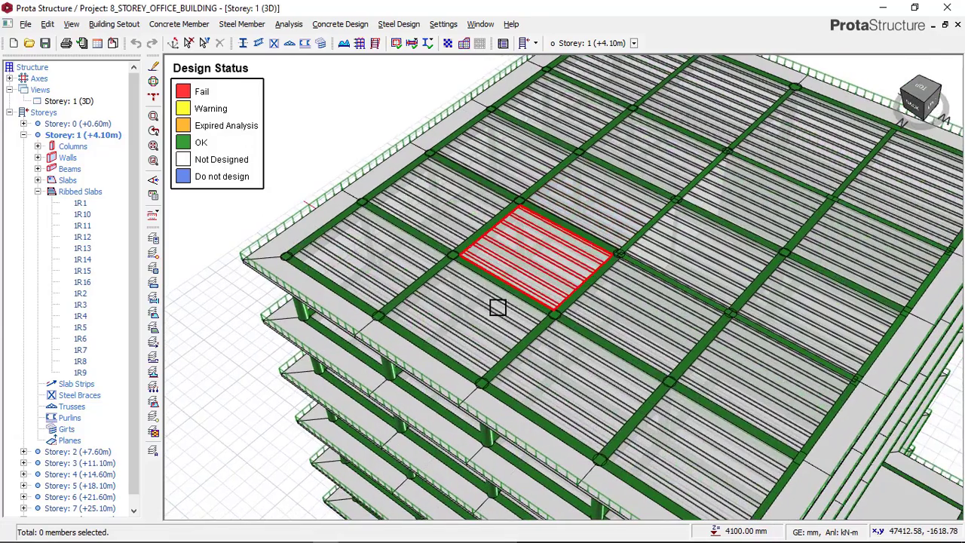
middle_drag(516, 256, 541, 236)
middle_drag(564, 237, 609, 362)
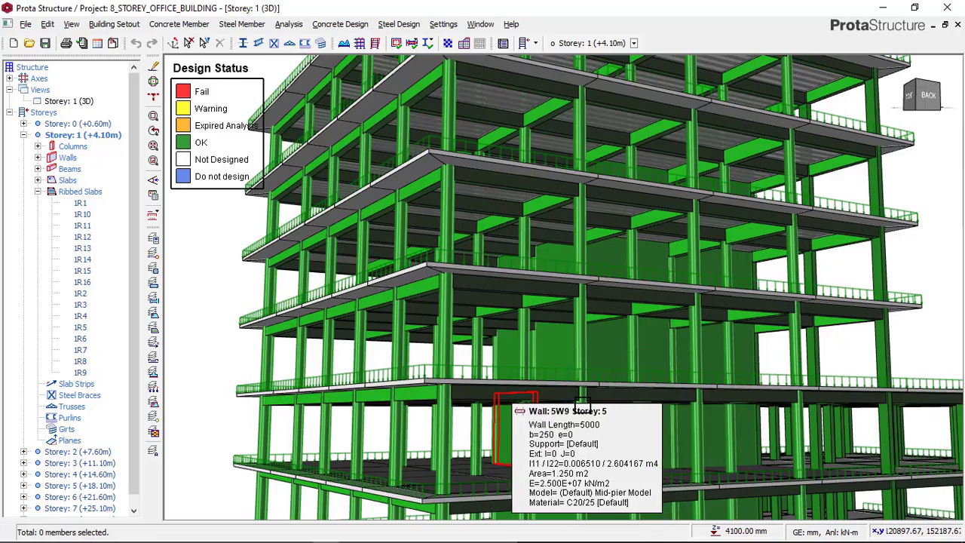
scroll(556, 334, up, 2)
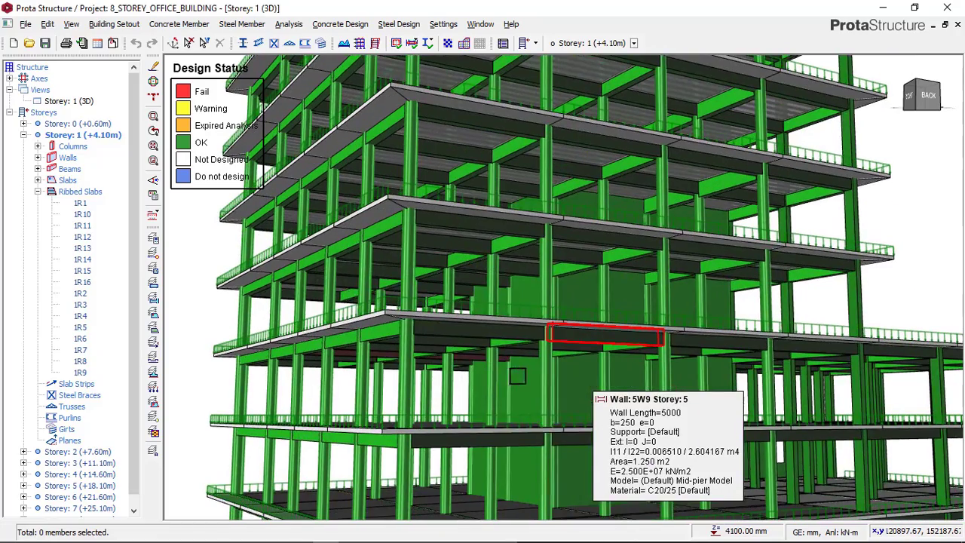
middle_drag(528, 363, 541, 362)
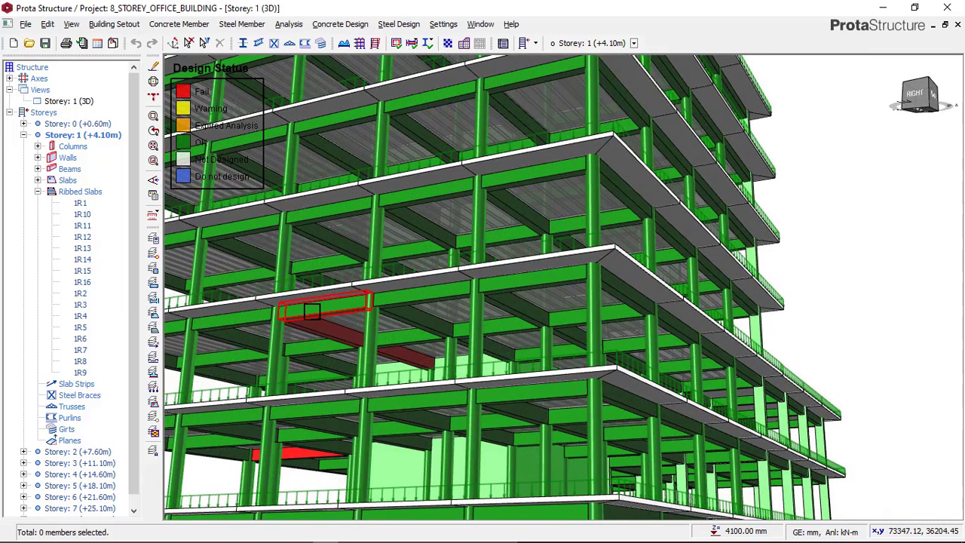
Re-select the steel bars on axis B for failing storey 4 beam 4B67 in Beam Section Design, review the spans and save
mouse_move(315, 311)
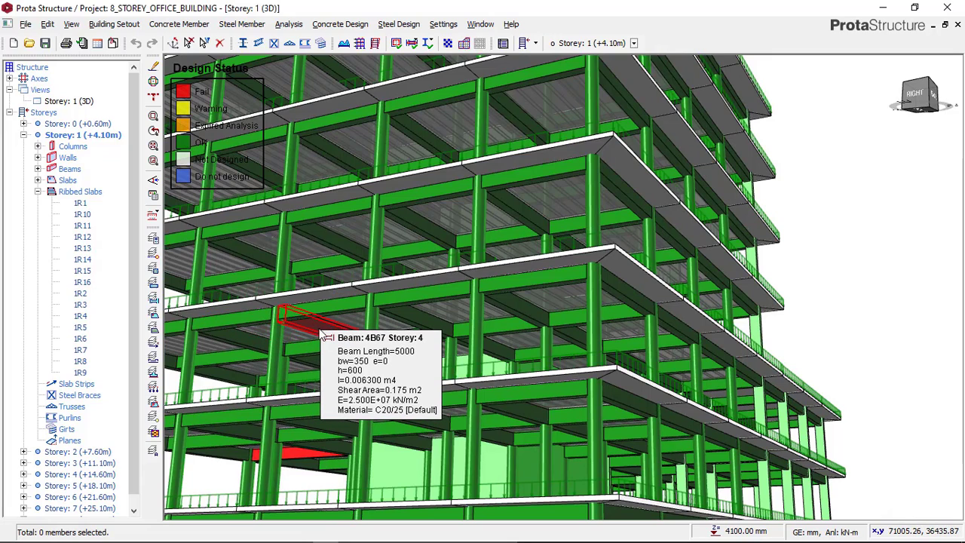
right_click(322, 336)
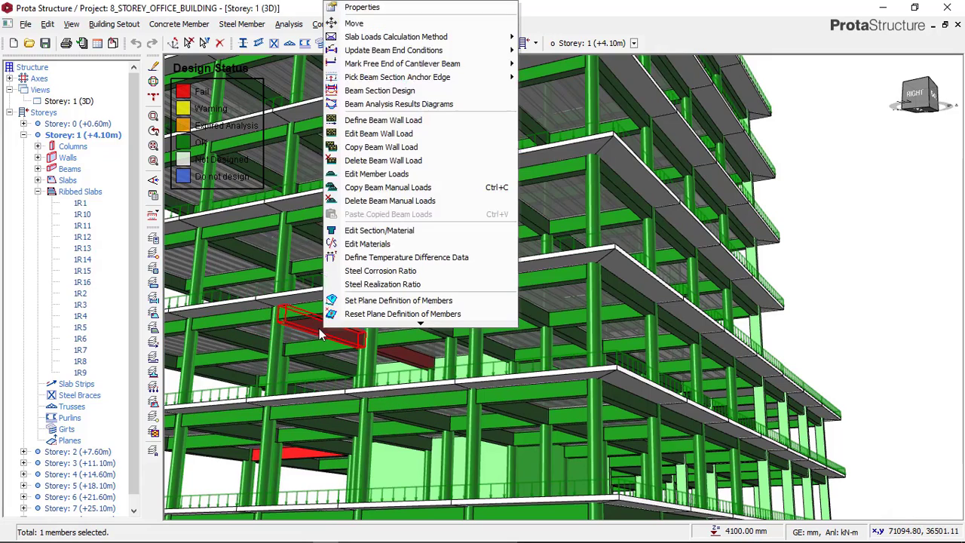
click(382, 91)
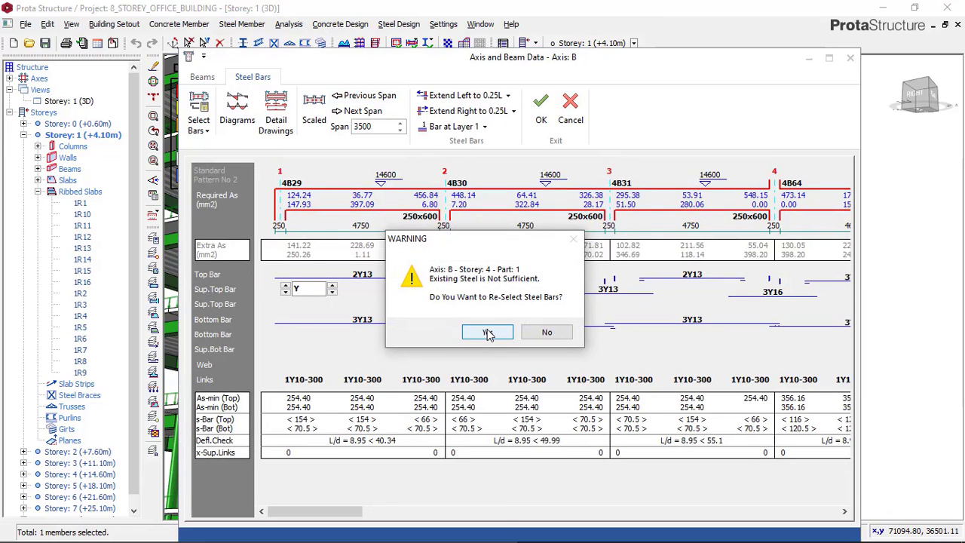
click(488, 332)
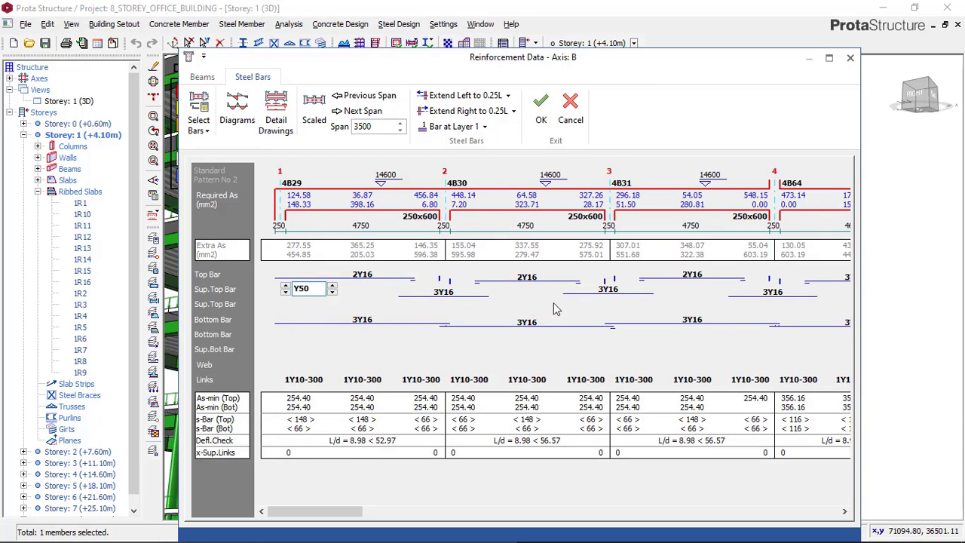
drag(318, 518, 764, 300)
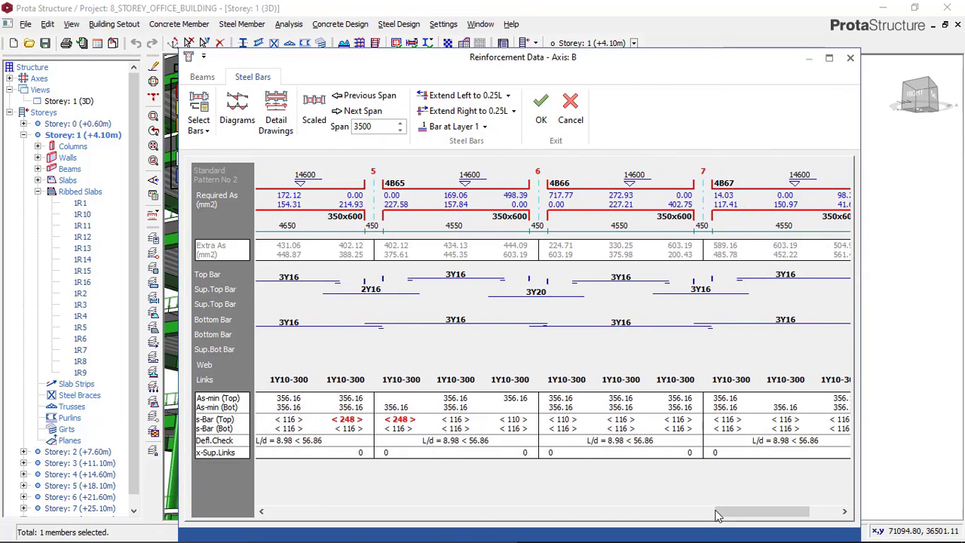
drag(716, 512, 319, 493)
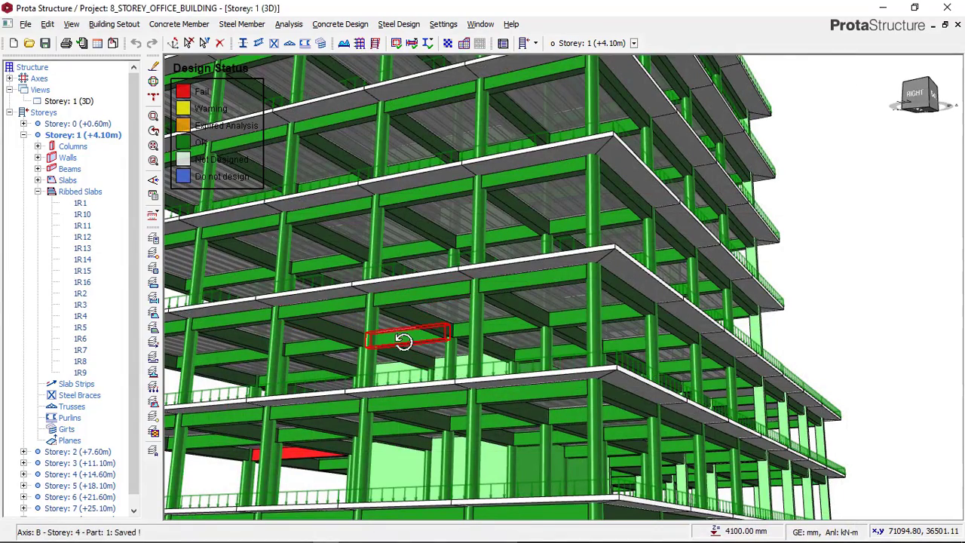
Open Beam Section Design for the failing storey 3 beam 3B51
mouse_move(421, 348)
mouse_down()
mouse_move(470, 349)
mouse_move(396, 351)
mouse_move(408, 339)
mouse_up()
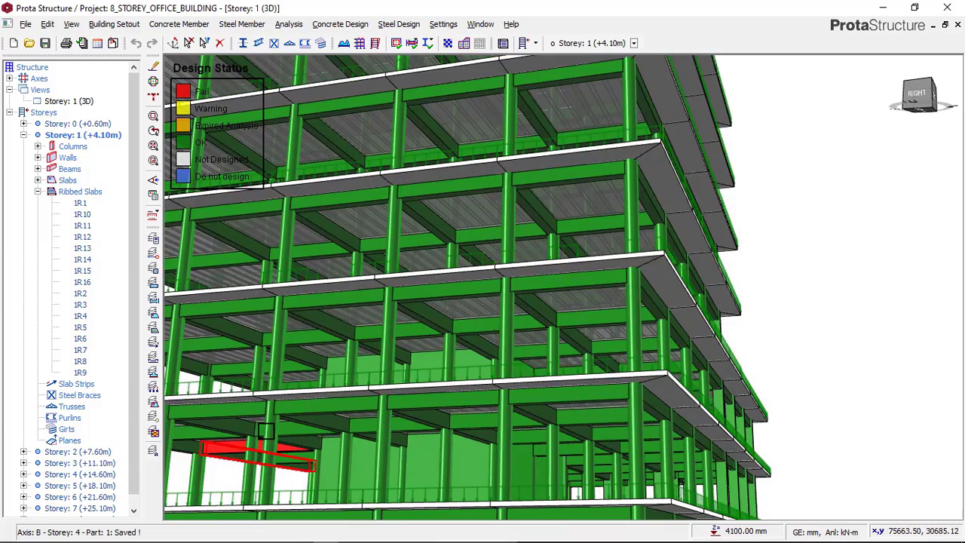
drag(358, 389, 497, 349)
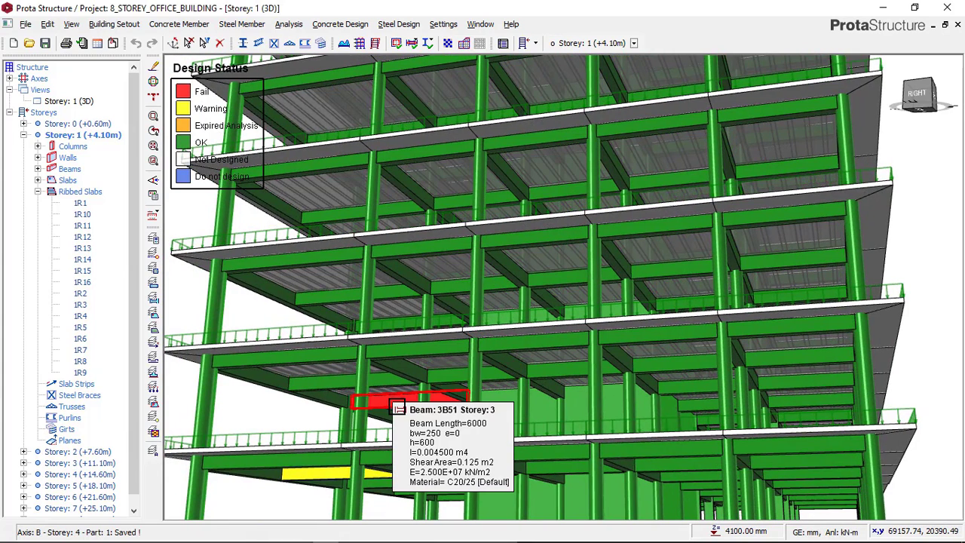
click(397, 407)
right_click(420, 393)
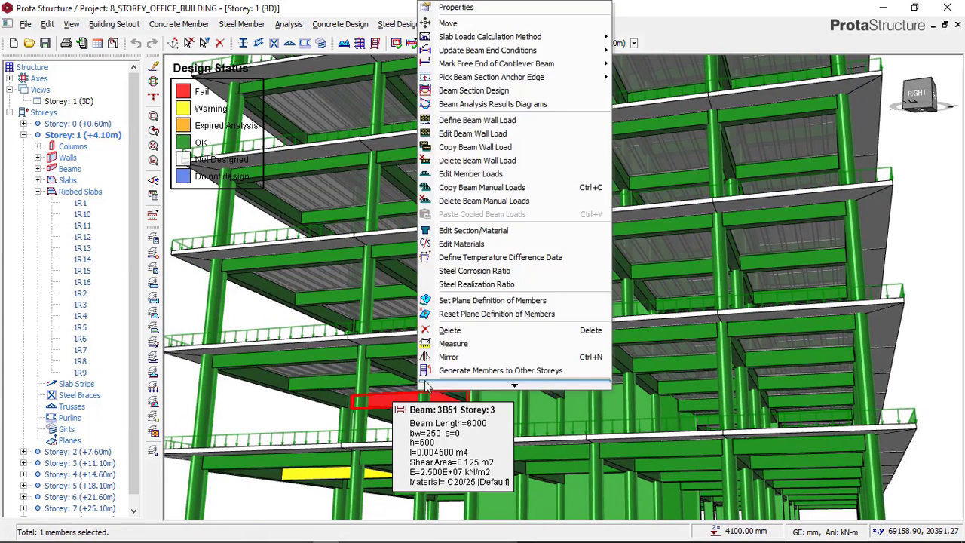
click(486, 91)
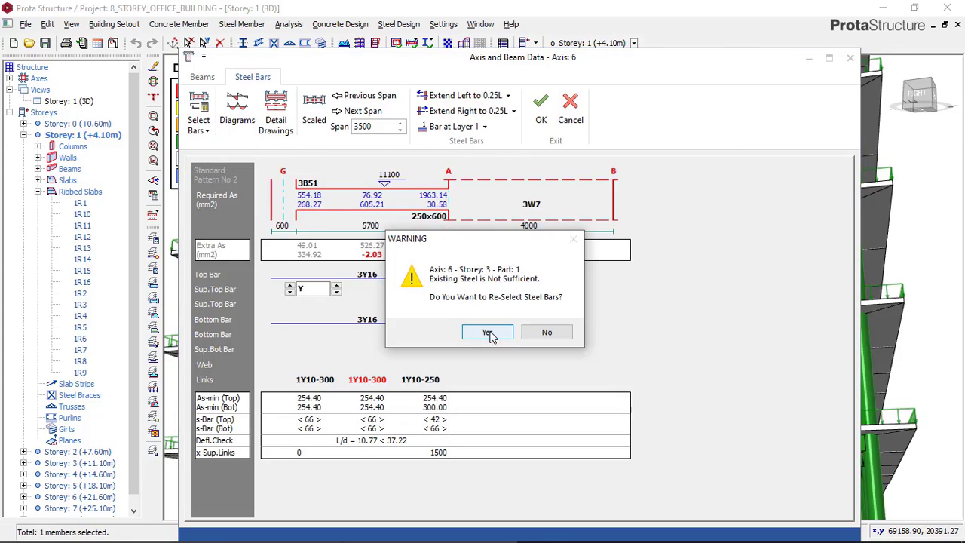
Set the bottom bars of beam 3B51 to 3Y20 and its top bars to 4Y16
click(487, 335)
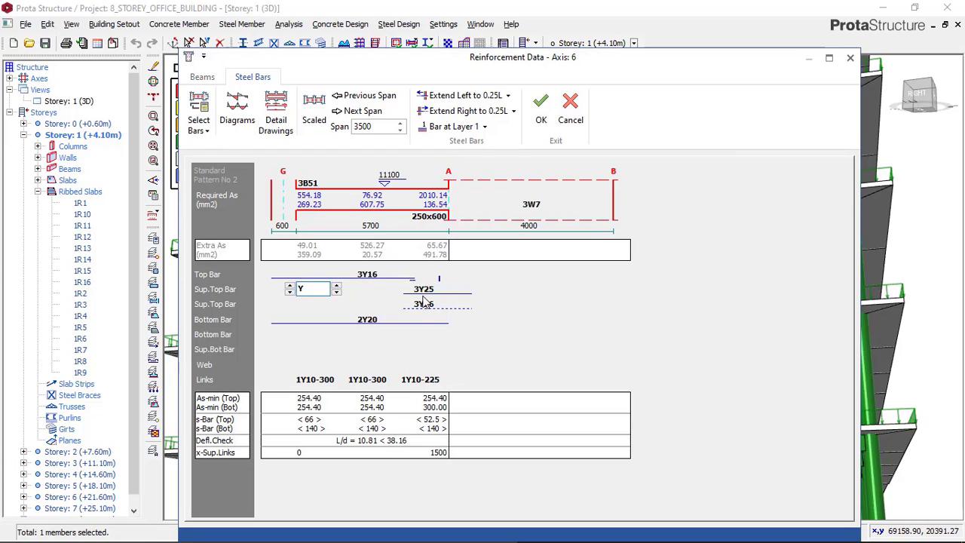
click(370, 325)
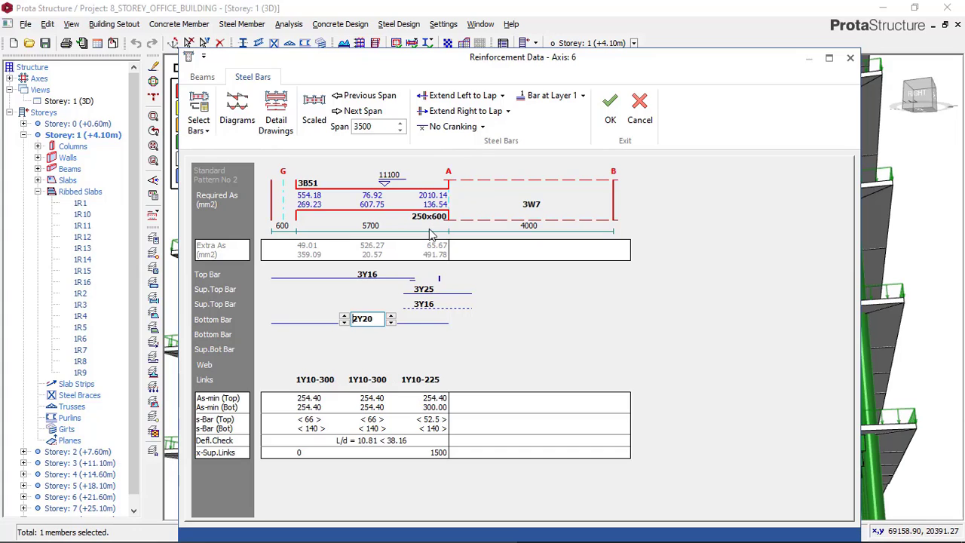
click(432, 289)
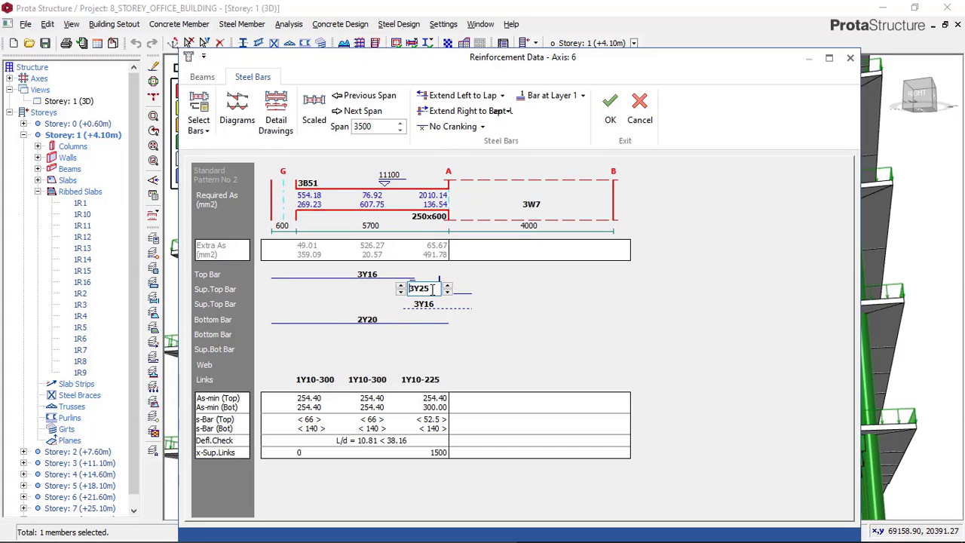
click(368, 321)
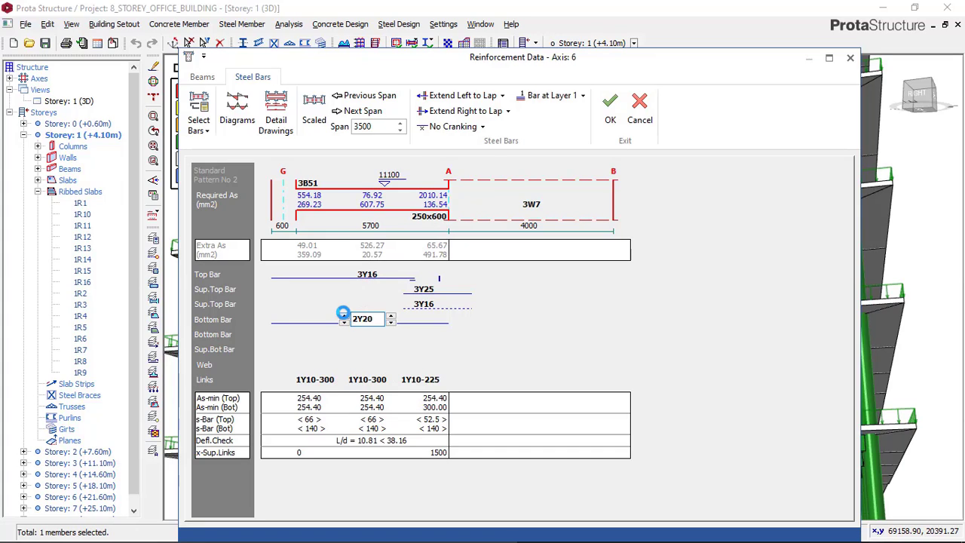
click(344, 315)
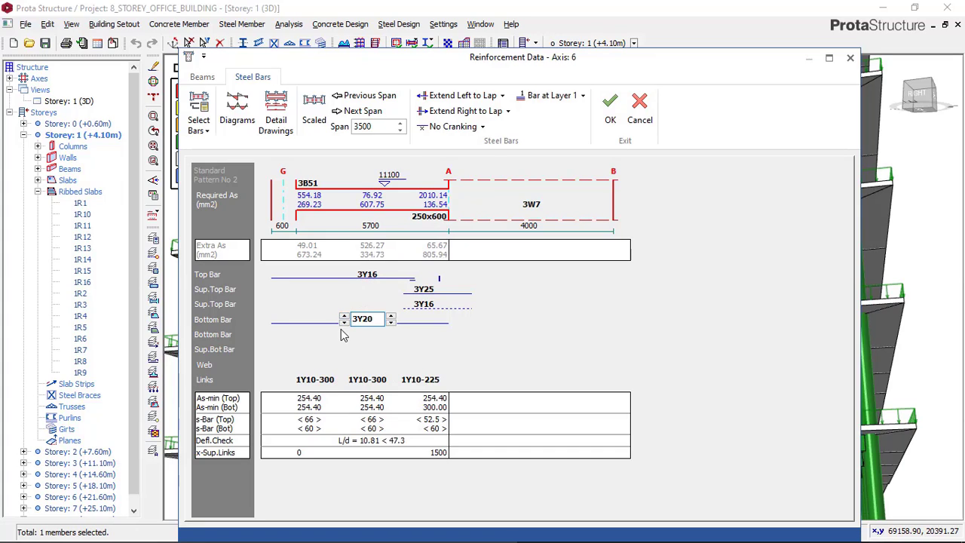
click(368, 275)
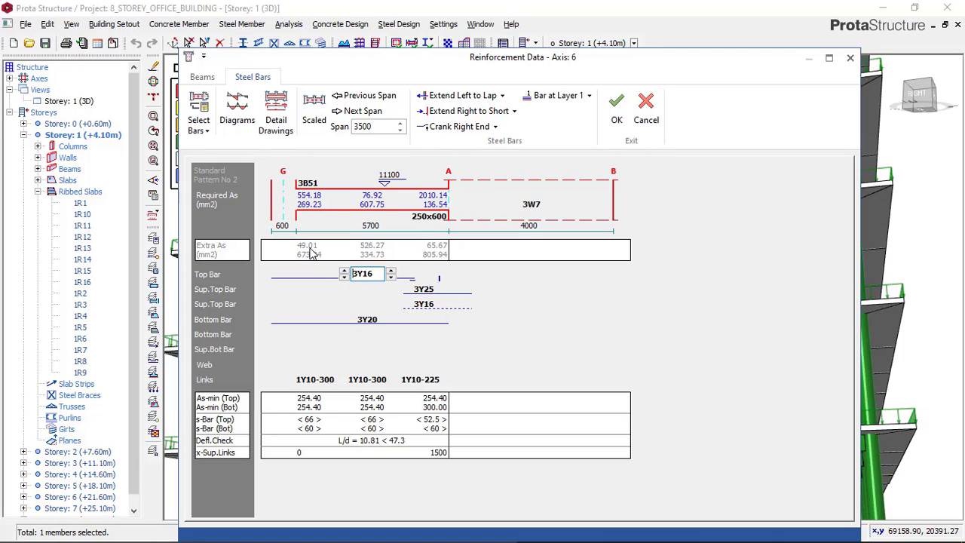
click(344, 272)
Set the support top bars at axis A to 4Y20 and the second row to 3Y20, and save the axis 6 reinforcement
click(424, 305)
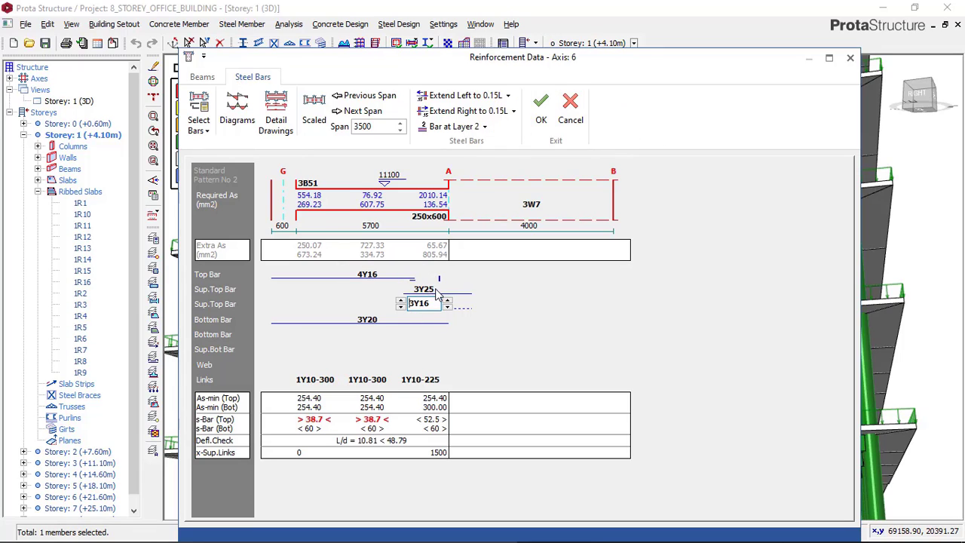
click(437, 294)
click(449, 293)
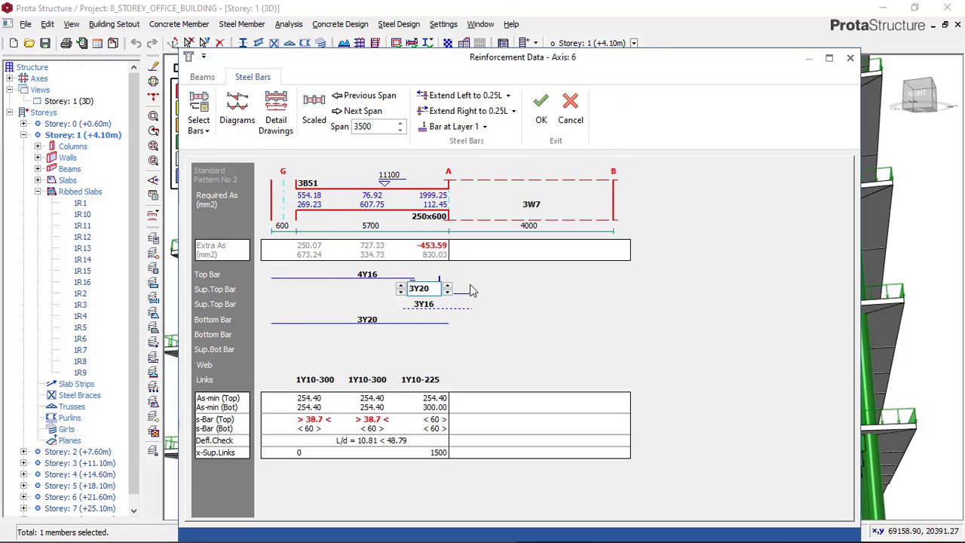
click(402, 286)
click(460, 308)
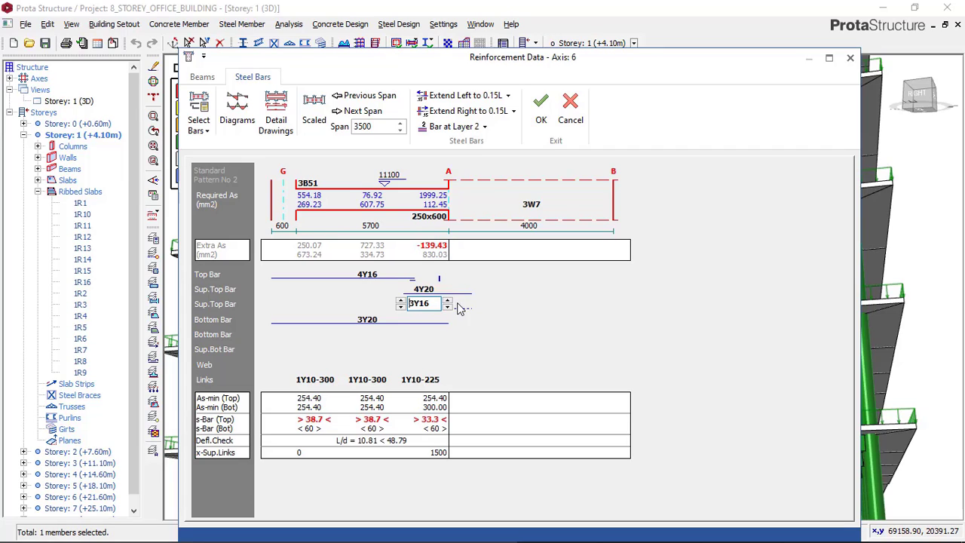
click(448, 301)
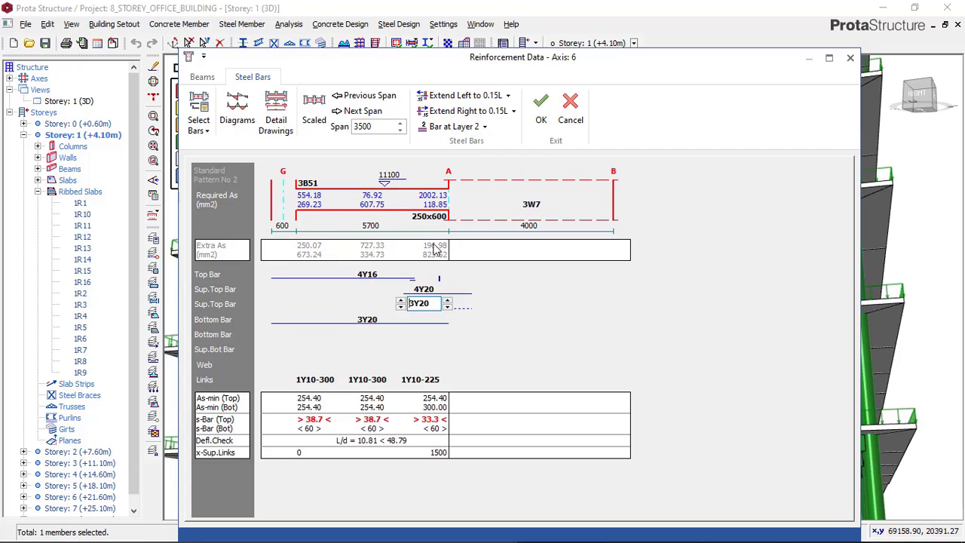
click(403, 308)
click(400, 300)
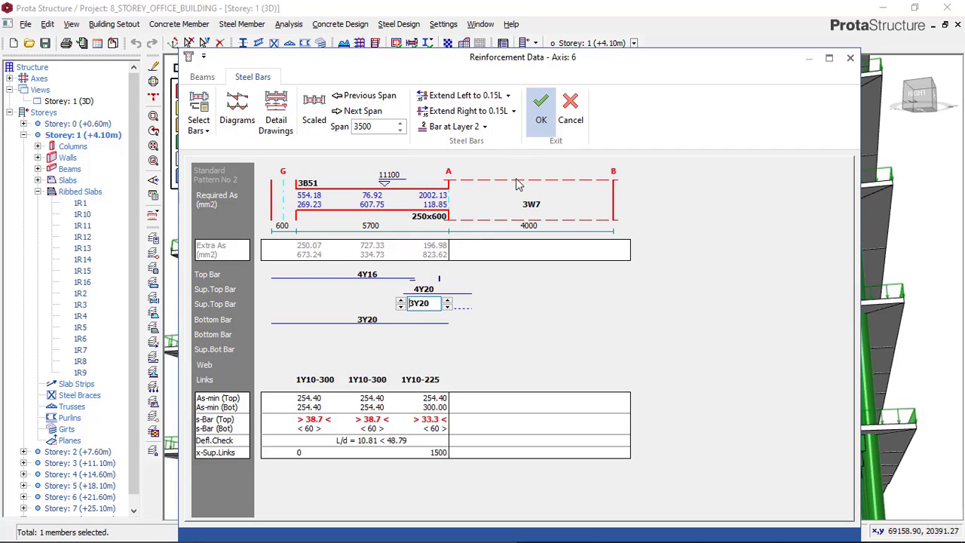
click(540, 111)
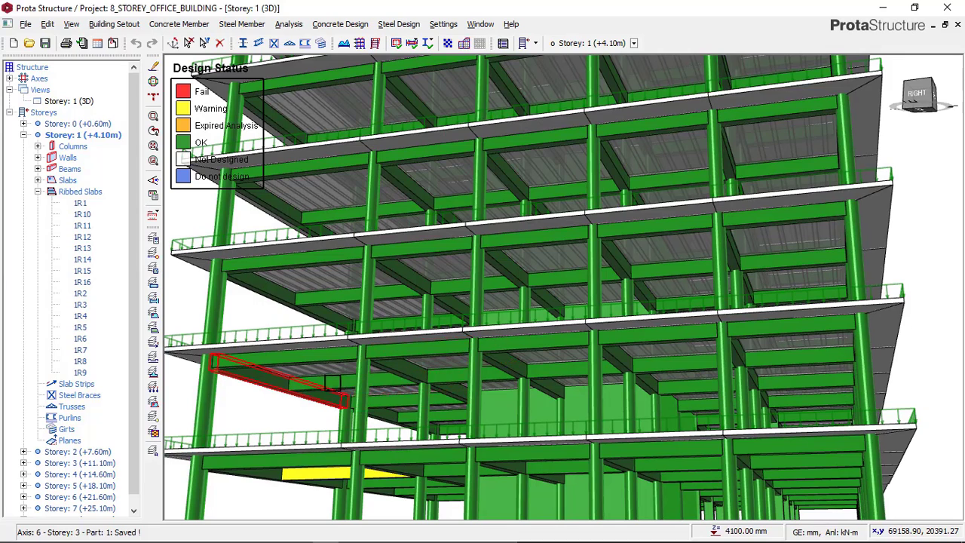
Find the remaining flagged beam 2B61 on storey 2 and open Beam Section Design for it
mouse_move(335, 363)
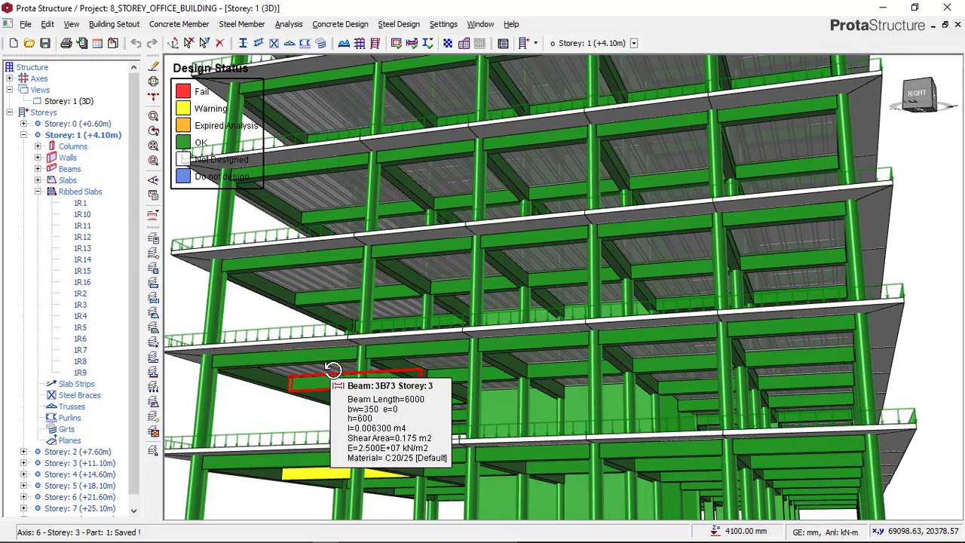
middle_drag(335, 370, 341, 368)
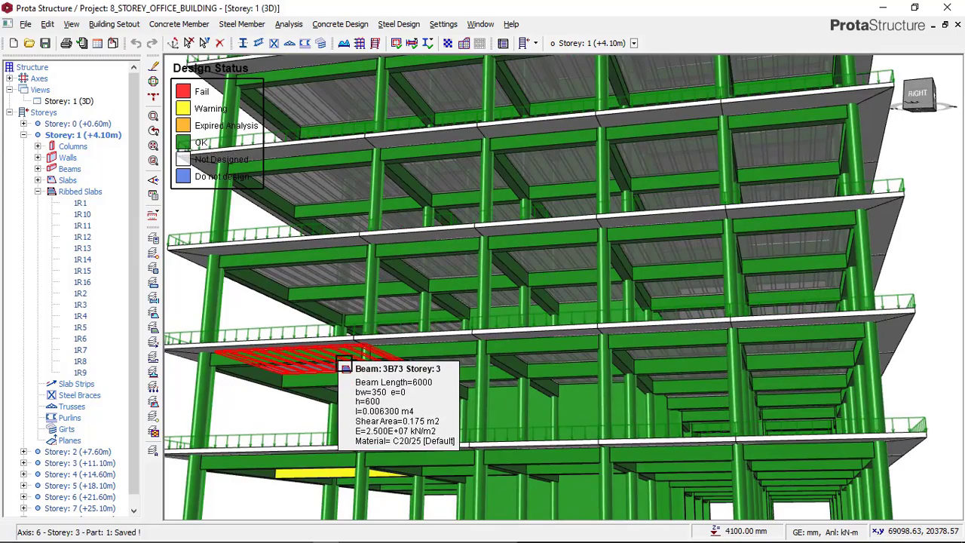
mouse_move(375, 398)
middle_down()
mouse_move(502, 385)
mouse_move(413, 387)
mouse_move(415, 379)
mouse_move(411, 407)
middle_up()
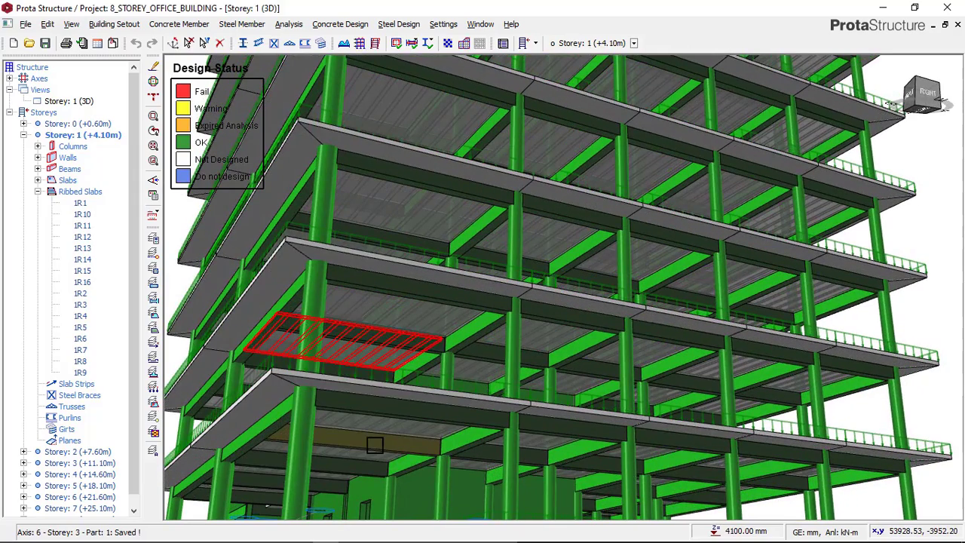
mouse_move(370, 448)
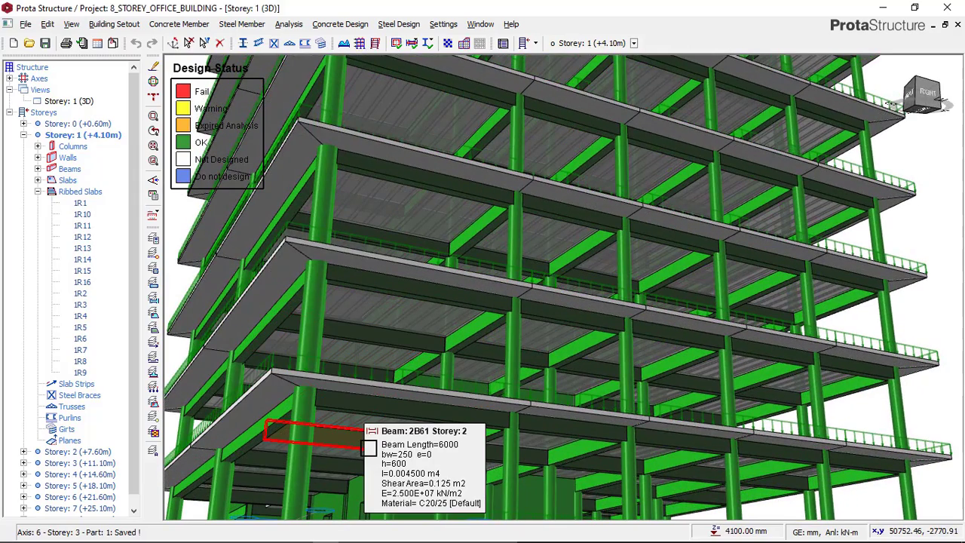
mouse_move(463, 432)
mouse_down()
mouse_move(461, 422)
mouse_move(428, 427)
mouse_up()
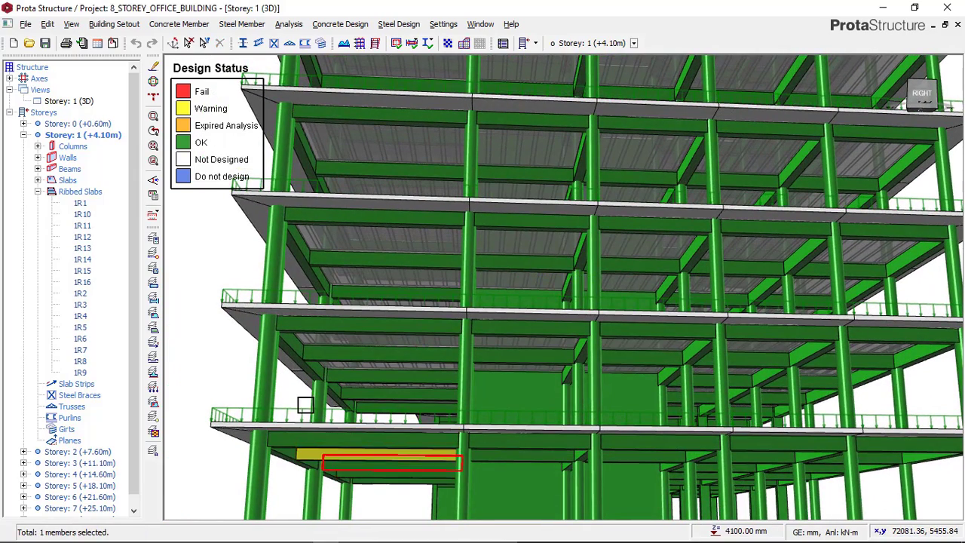
click(205, 119)
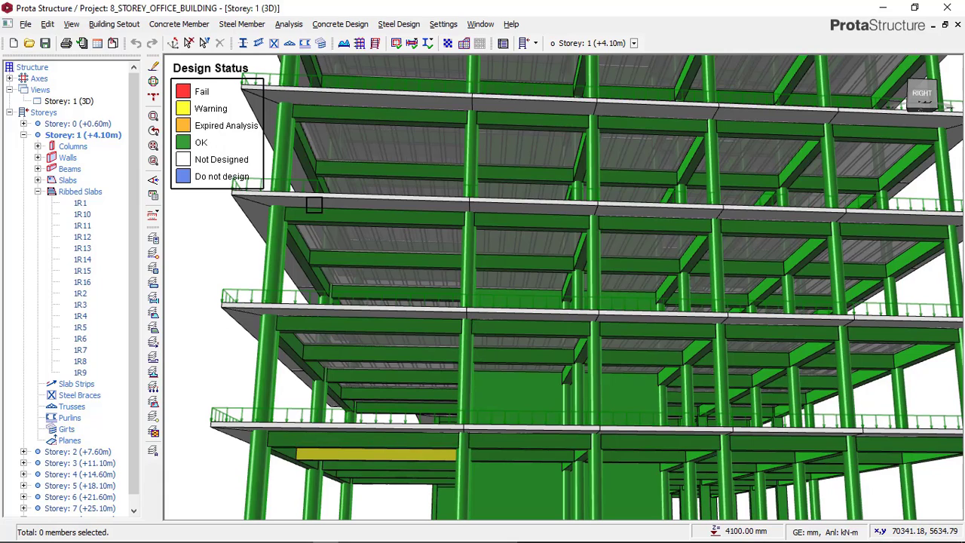
mouse_move(359, 463)
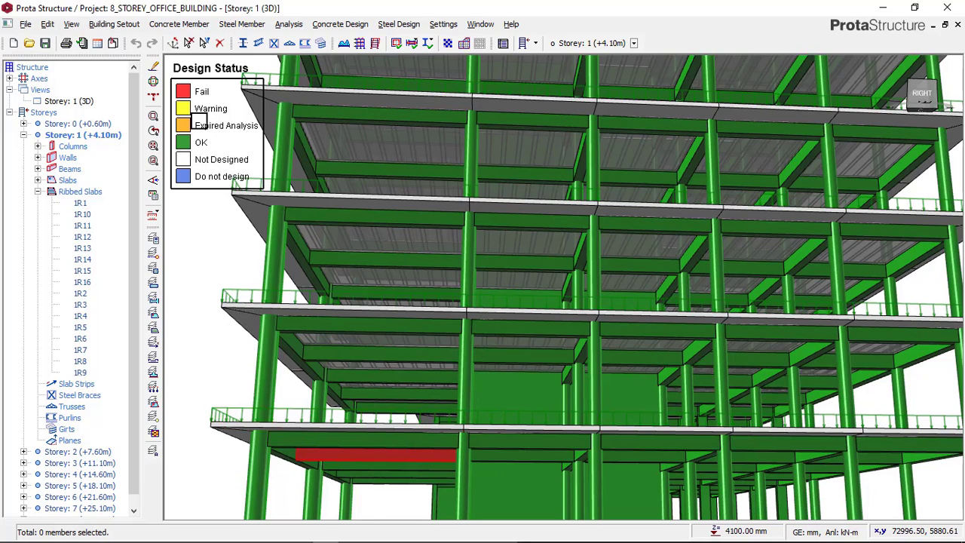
right_click(227, 360)
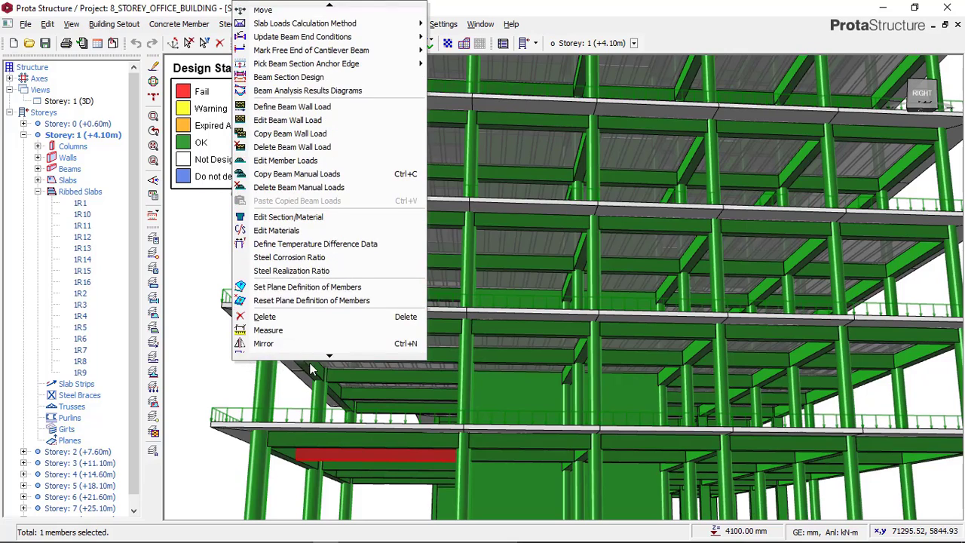
click(297, 79)
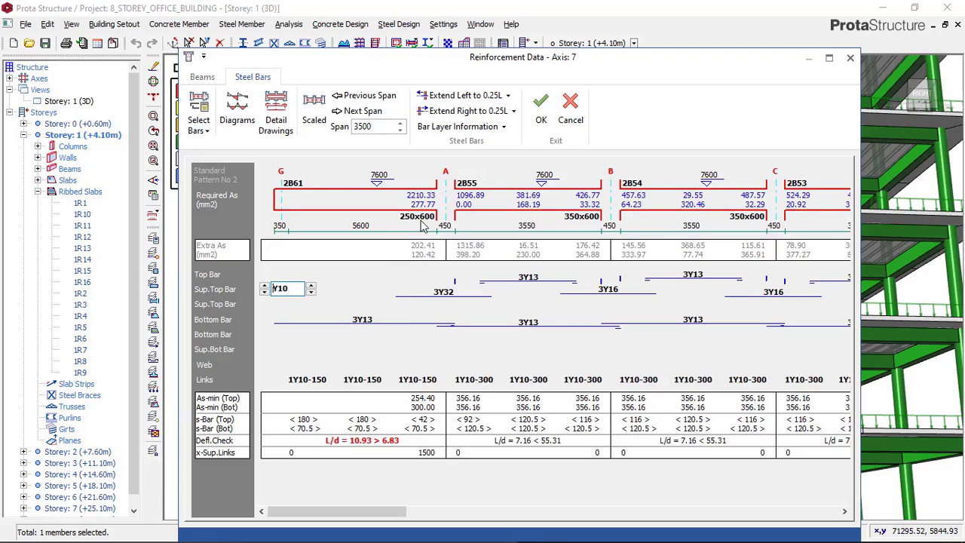
Set the bottom bars of cantilever beam 2B61 to 4Y20
click(375, 324)
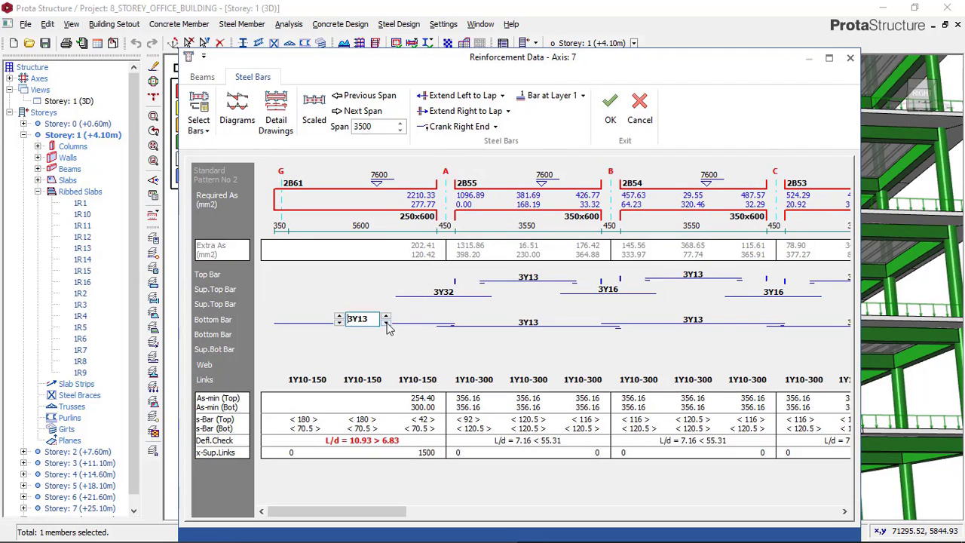
click(386, 317)
click(339, 316)
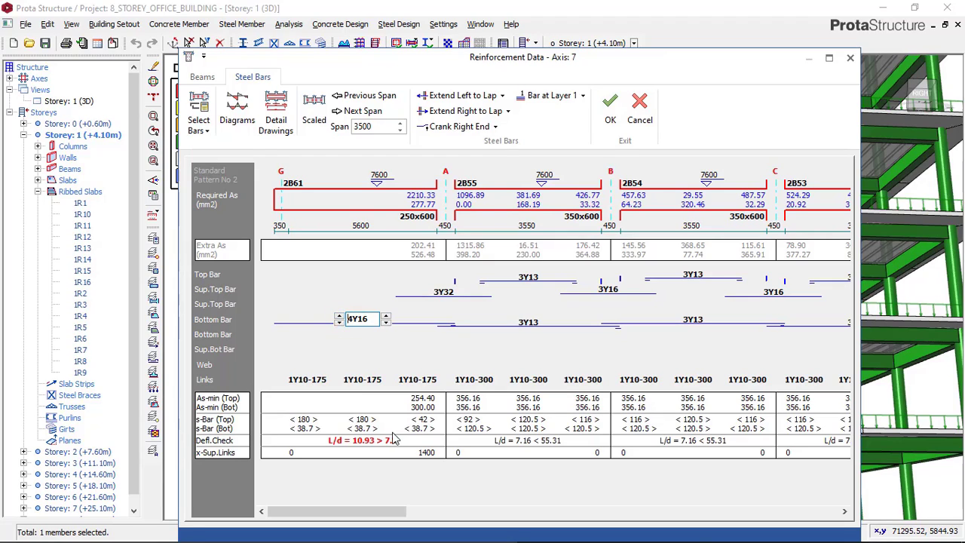
click(385, 316)
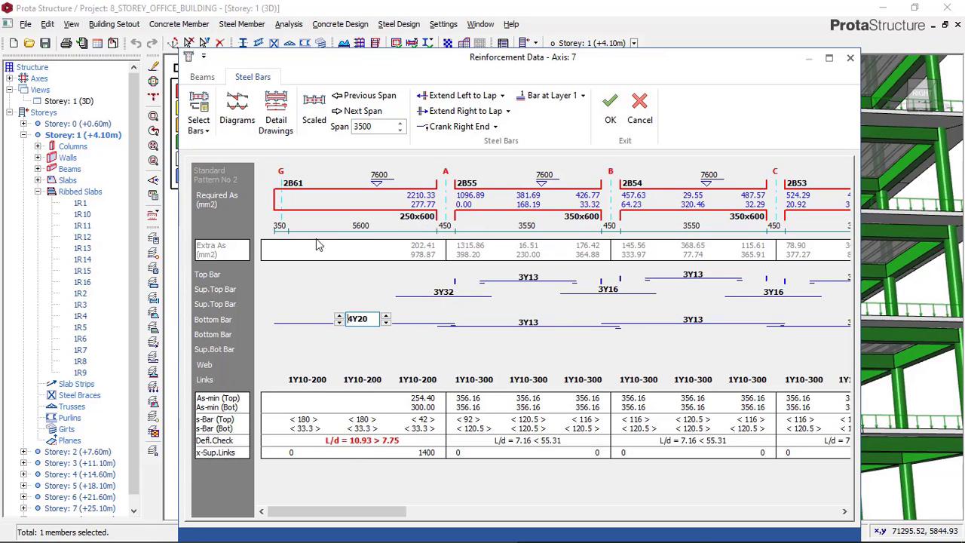
Set the depth h of all five axis 7 beams, 2B61, 2B55, 2B54, 2B53 and 2B52, to 750 mm
click(202, 78)
click(361, 254)
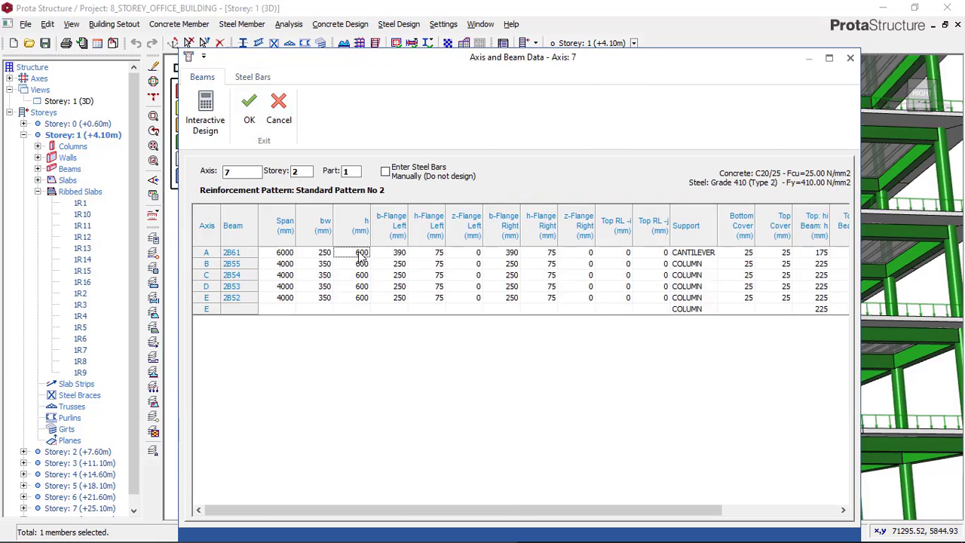
text(750)
click(358, 266)
text(75)
click(362, 275)
text(75)
click(365, 287)
text(74)
text(0)
click(364, 299)
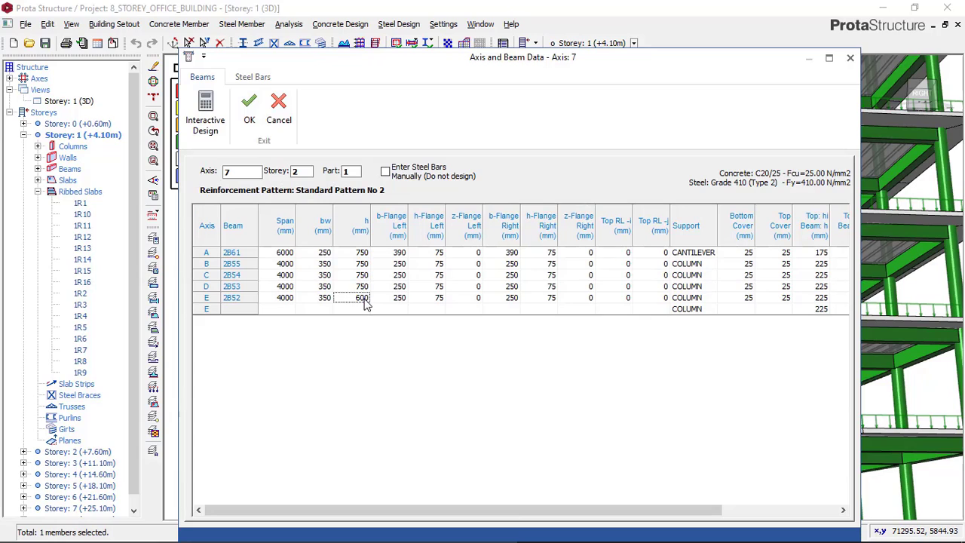
text(7)
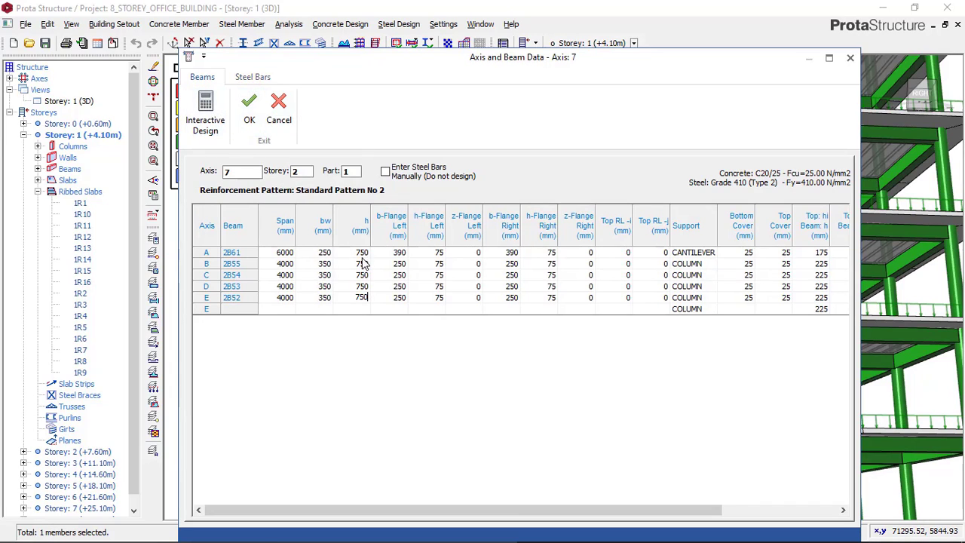
Mark the effects of beam 2B52 as manually edited in Interactive Design and accept its reinforcement calculations
click(212, 125)
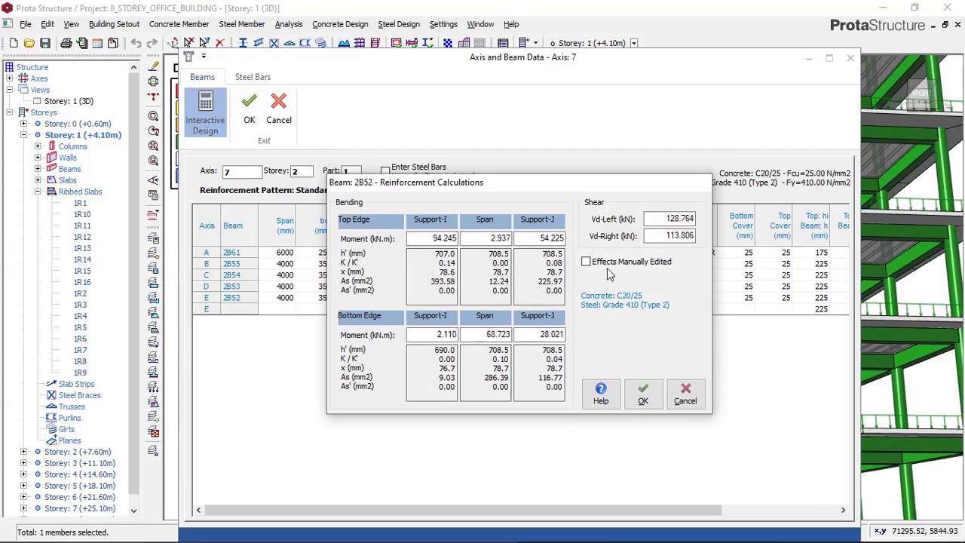
click(589, 264)
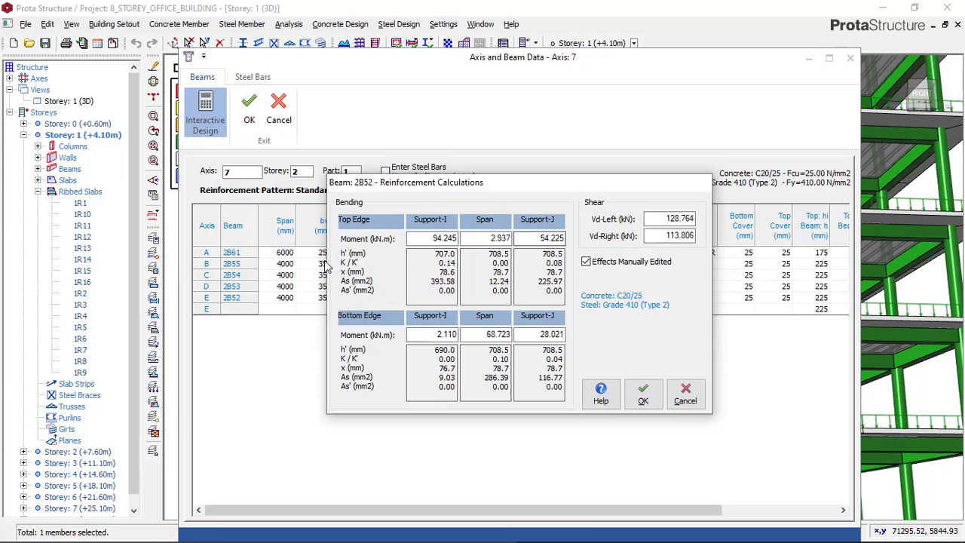
click(645, 400)
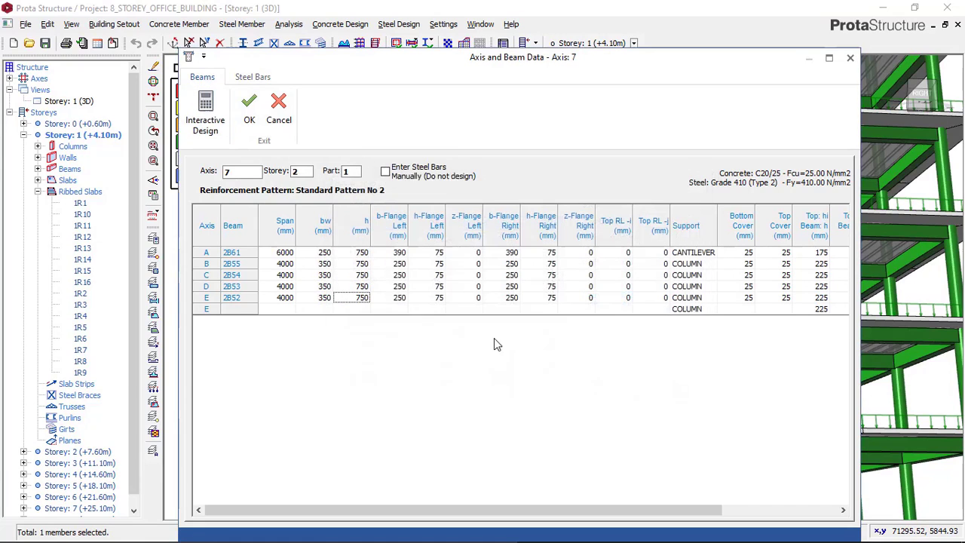
Set the support top bars at axis A on axis 7 to 4Y25
click(254, 79)
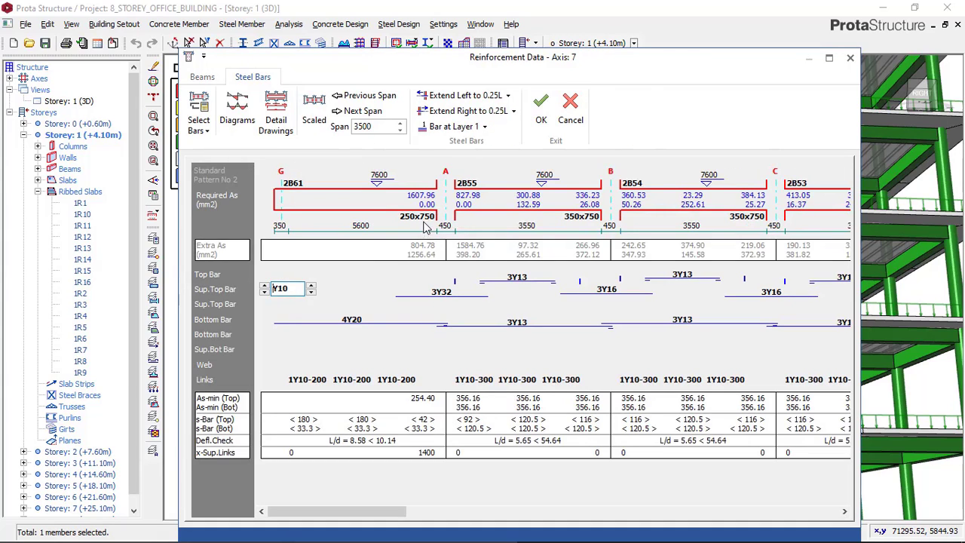
click(460, 294)
click(470, 291)
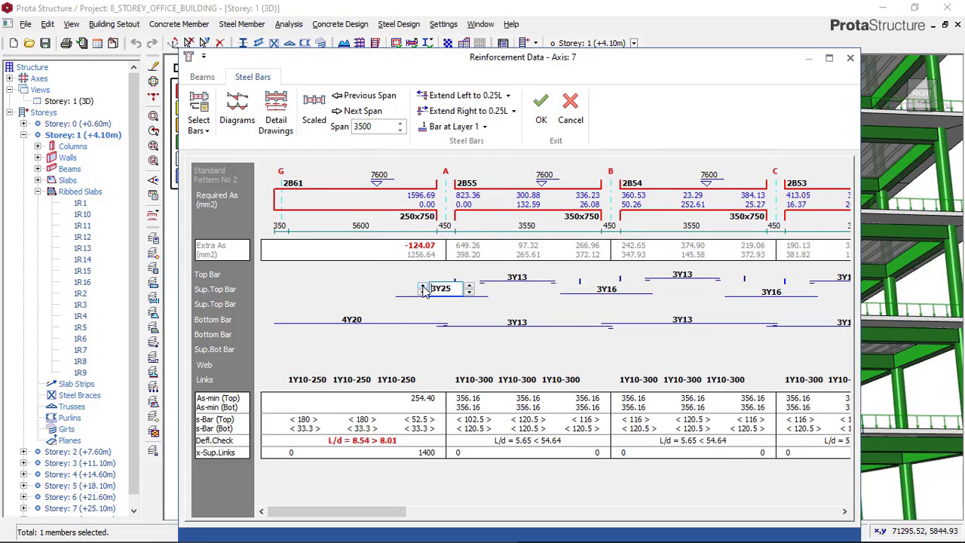
click(423, 287)
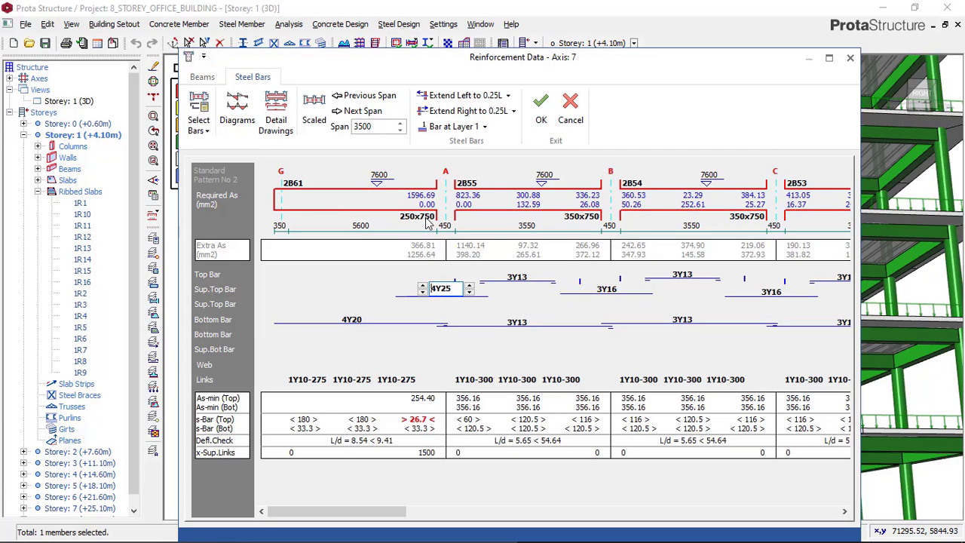
Set the top and bottom bars of beams 2B55 and 2B54 on axis 7 to 3Y16
click(531, 283)
click(541, 273)
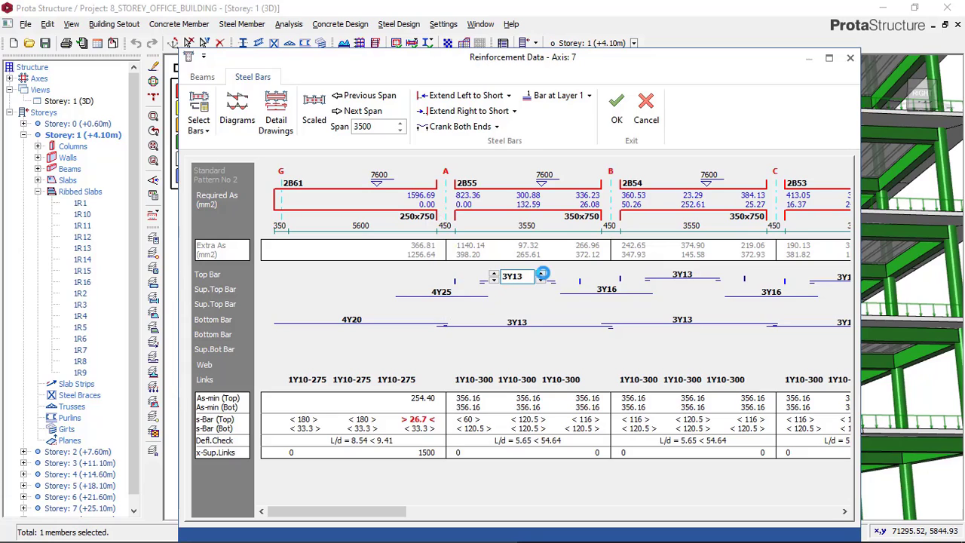
click(533, 324)
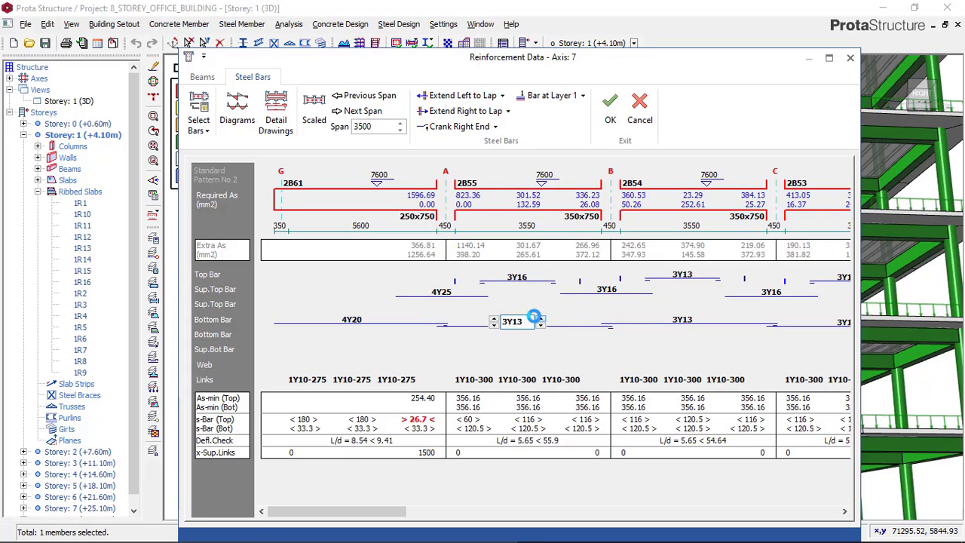
click(540, 318)
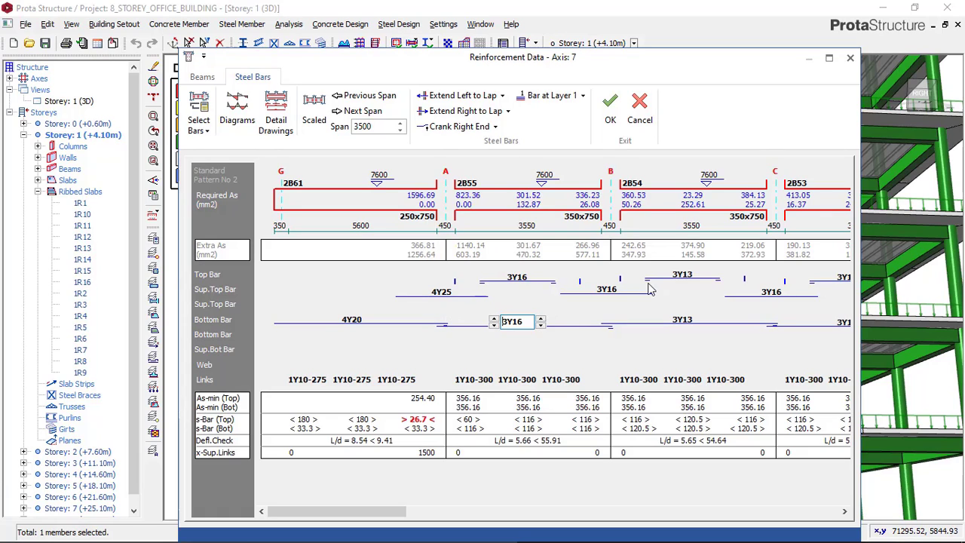
click(683, 276)
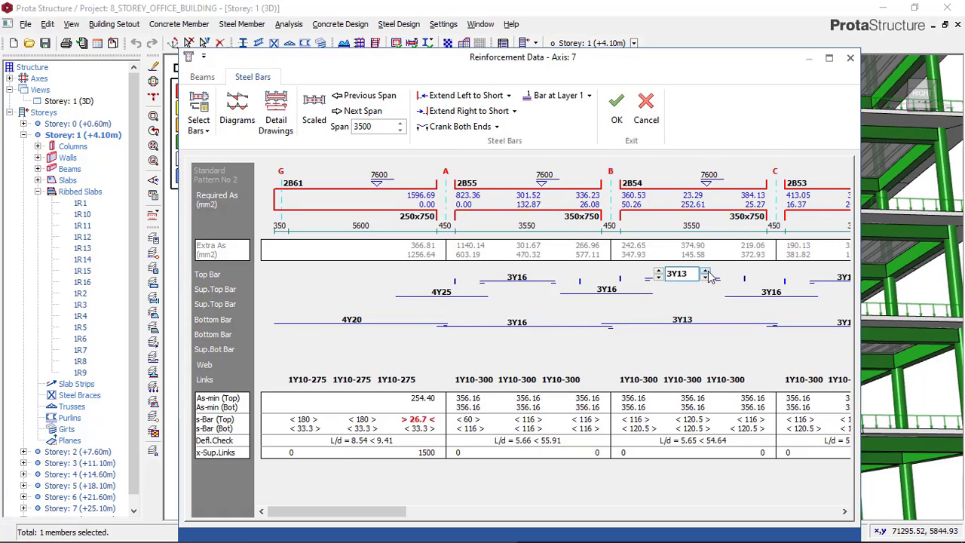
click(684, 319)
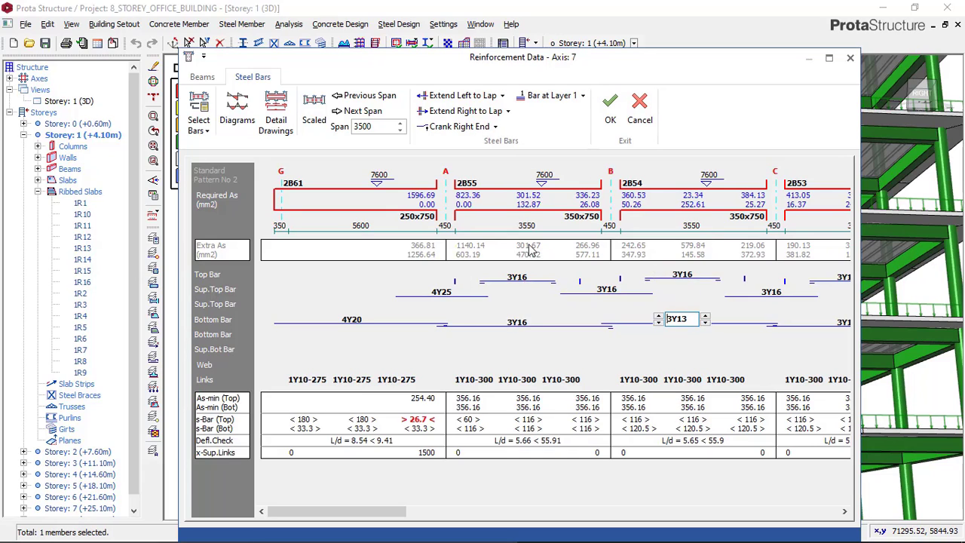
click(707, 316)
Set the top and bottom bars of beams 2B53 and 2B52 to 3Y16 and save the axis 7 reinforcement
drag(361, 511, 773, 473)
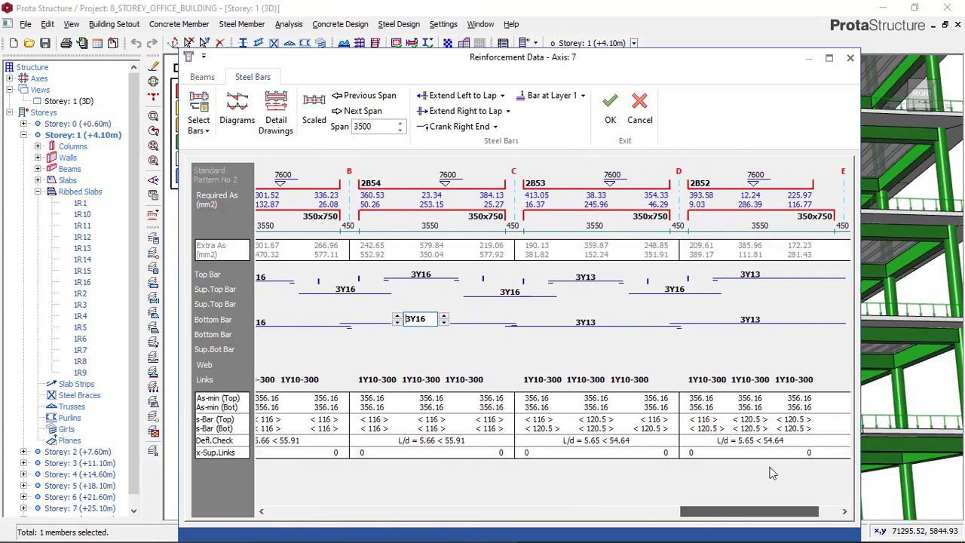
click(592, 278)
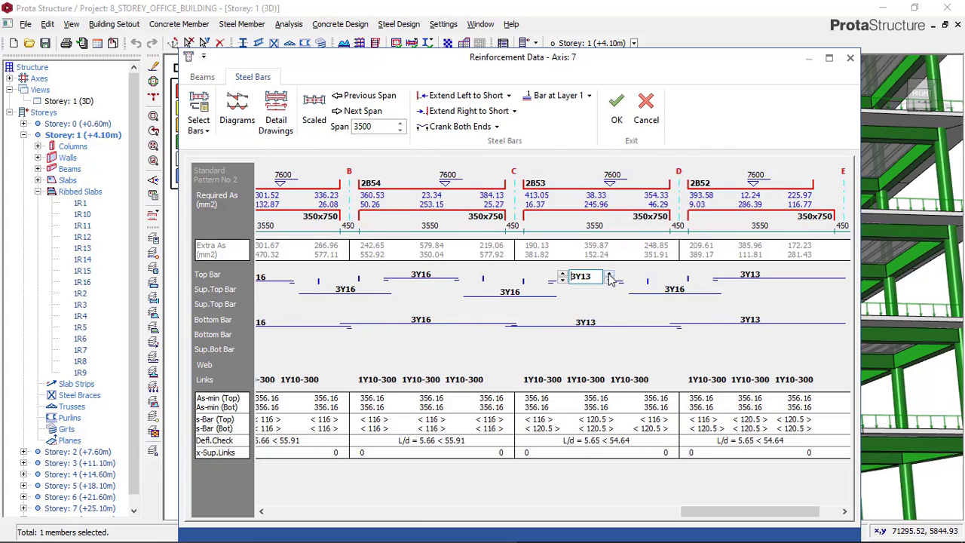
click(596, 322)
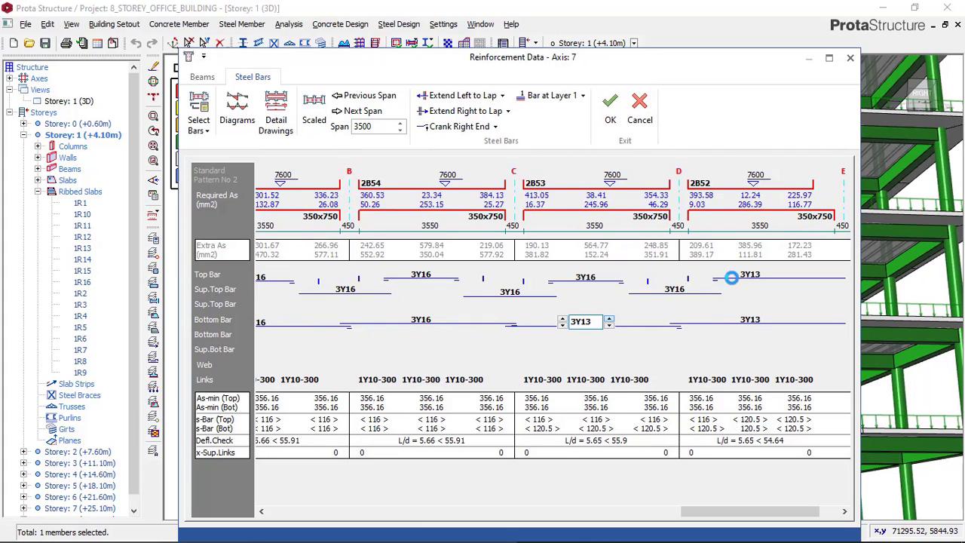
click(754, 275)
click(774, 271)
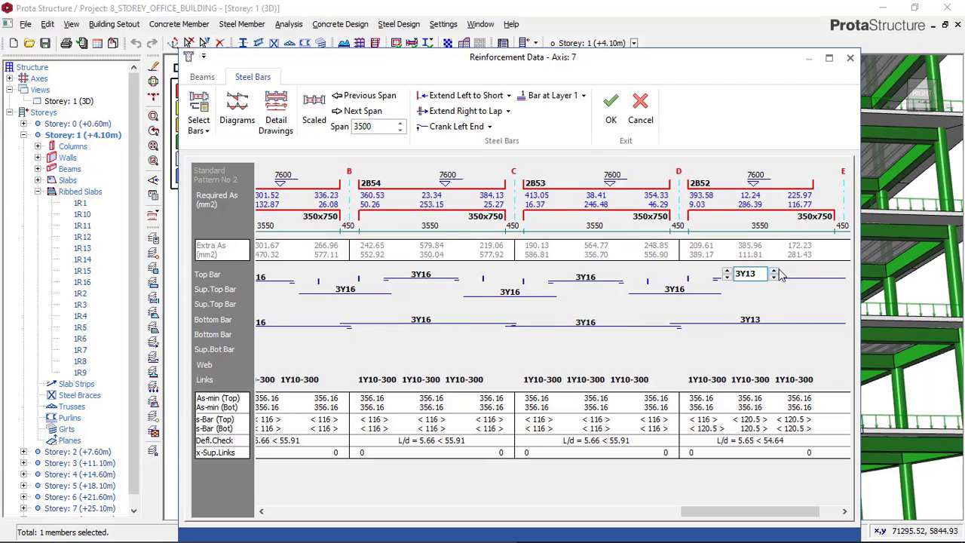
click(763, 317)
click(773, 316)
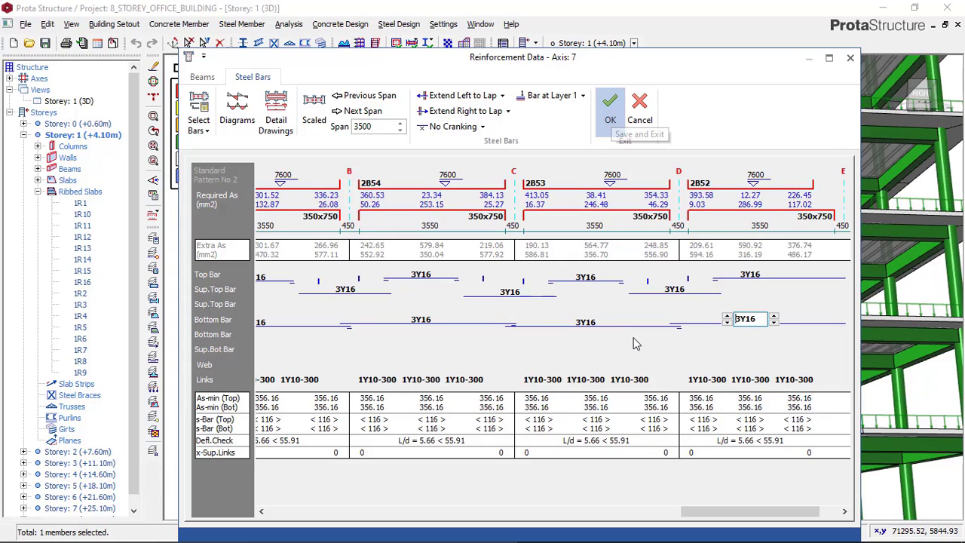
click(601, 148)
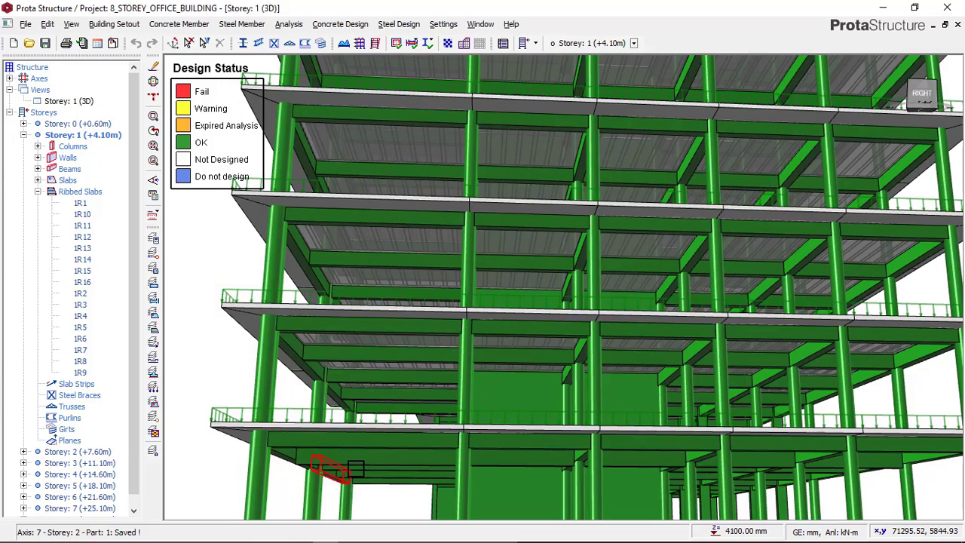
Examine the design status of the 3D model from the side and front elevations for members that still fail
click(324, 464)
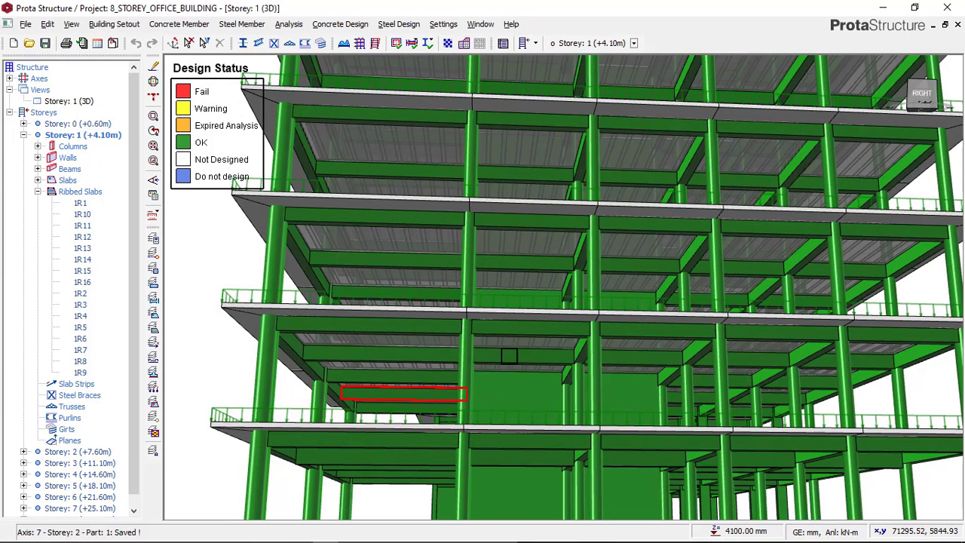
scroll(507, 348, down, 2)
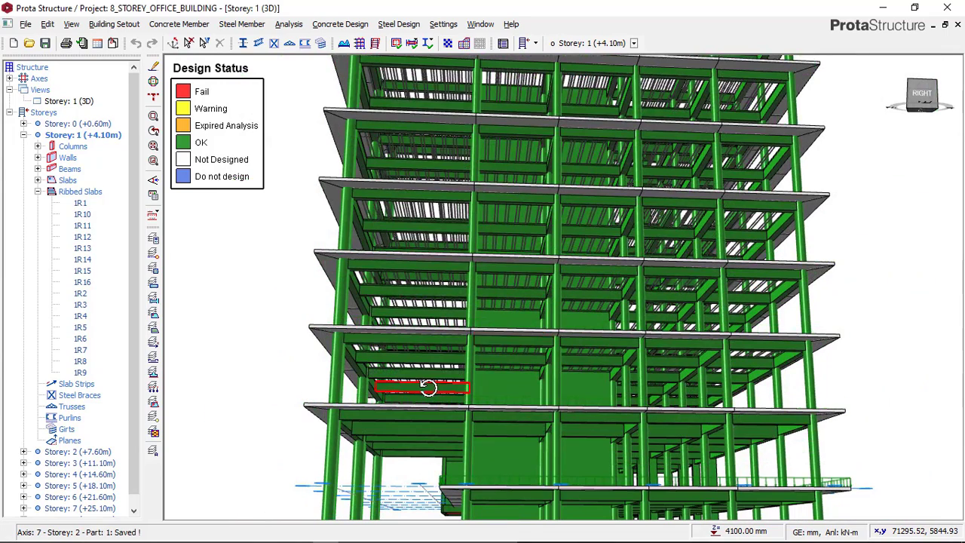
mouse_move(442, 388)
ctrl+middle_down()
mouse_move(503, 383)
mouse_move(452, 394)
mouse_move(457, 385)
ctrl+middle_up()
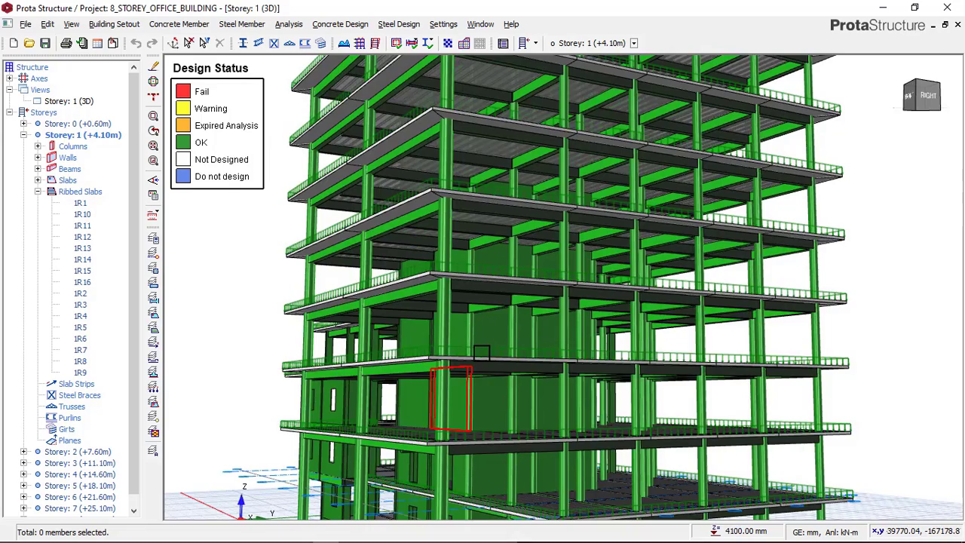
scroll(481, 352, down, 2)
scroll(487, 318, down, 1)
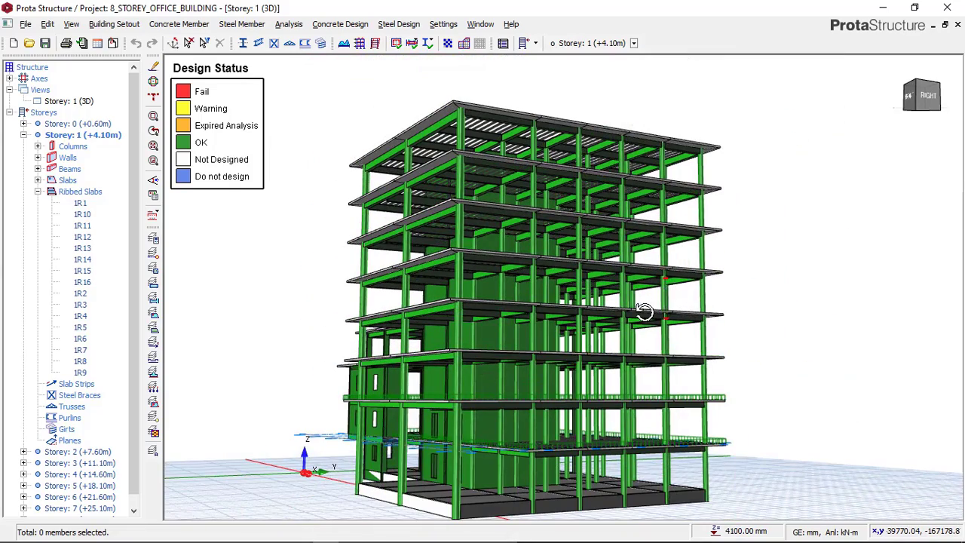
mouse_move(643, 311)
ctrl+middle_down()
mouse_move(610, 316)
mouse_move(575, 306)
mouse_move(567, 286)
mouse_move(582, 231)
mouse_move(666, 235)
mouse_move(741, 276)
mouse_move(727, 267)
ctrl+middle_up()
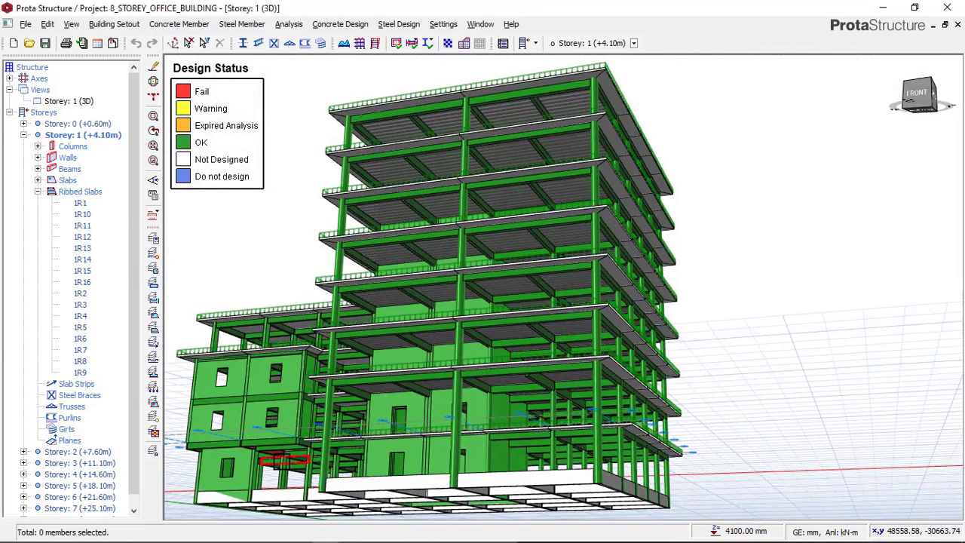
mouse_move(302, 453)
ctrl+middle_down()
mouse_move(332, 450)
mouse_move(313, 413)
ctrl+middle_up()
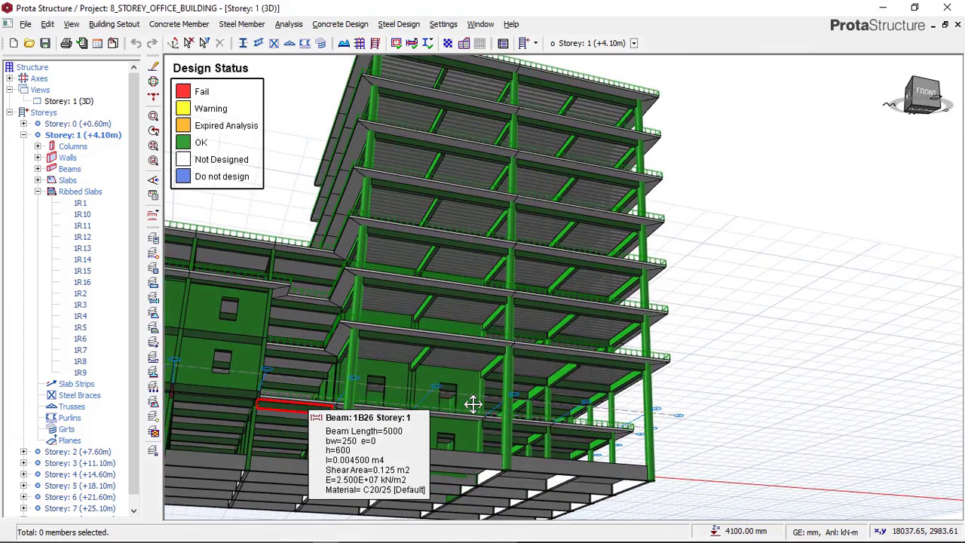
middle_drag(473, 404, 558, 404)
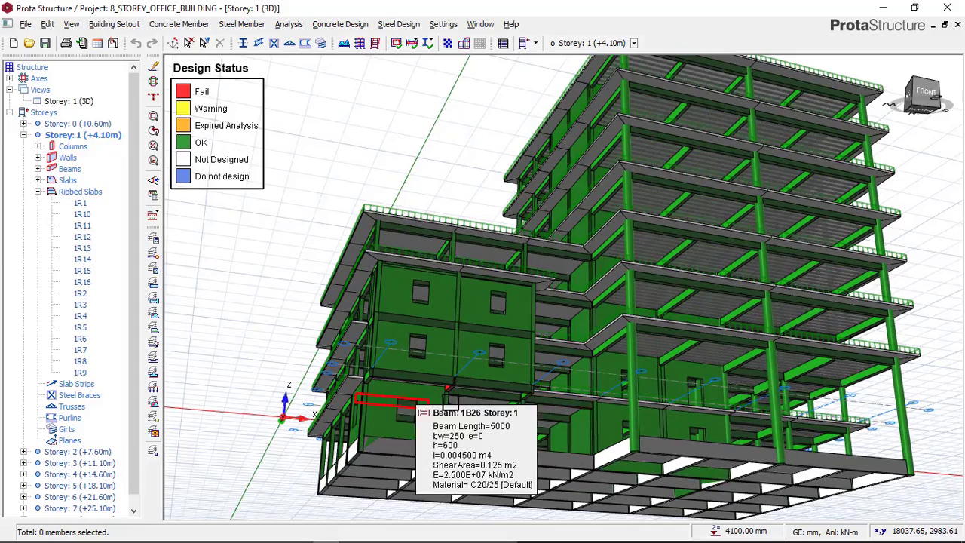
scroll(461, 399, up, 2)
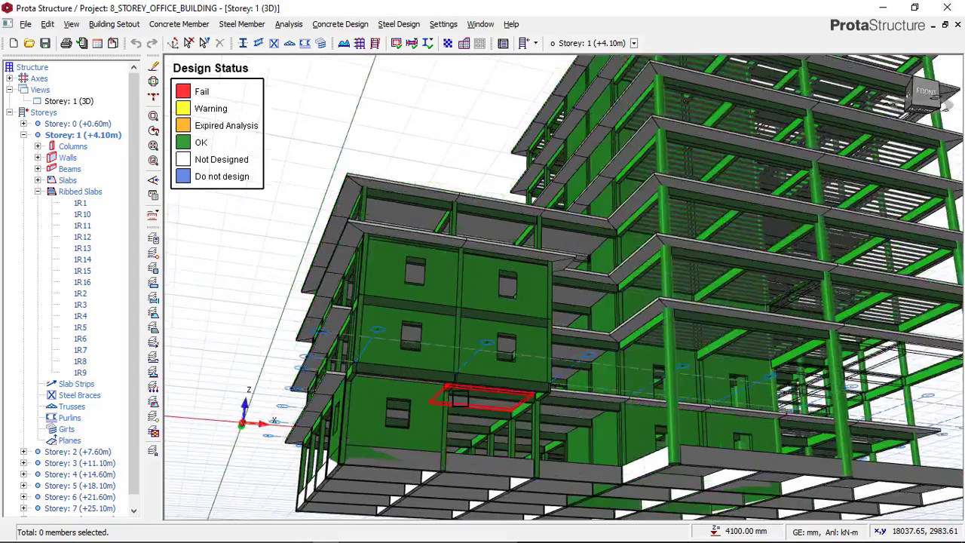
scroll(453, 398, up, 1)
ctrl+middle_drag(443, 396, 438, 397)
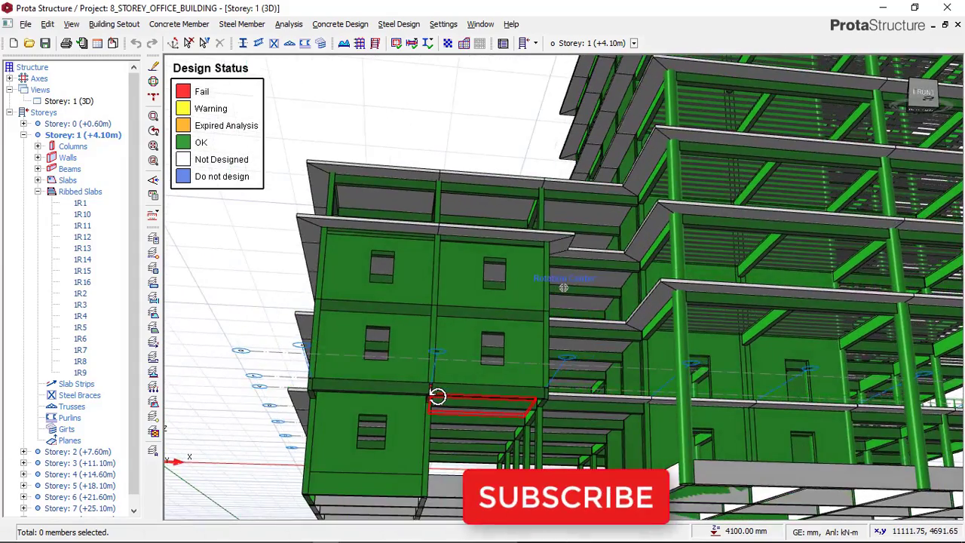
scroll(435, 410, up, 2)
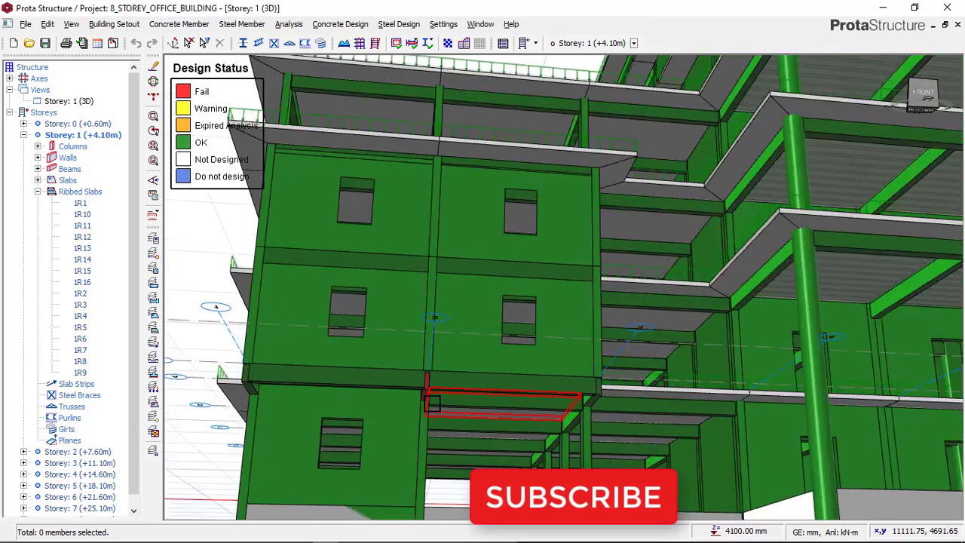
scroll(434, 405, up, 3)
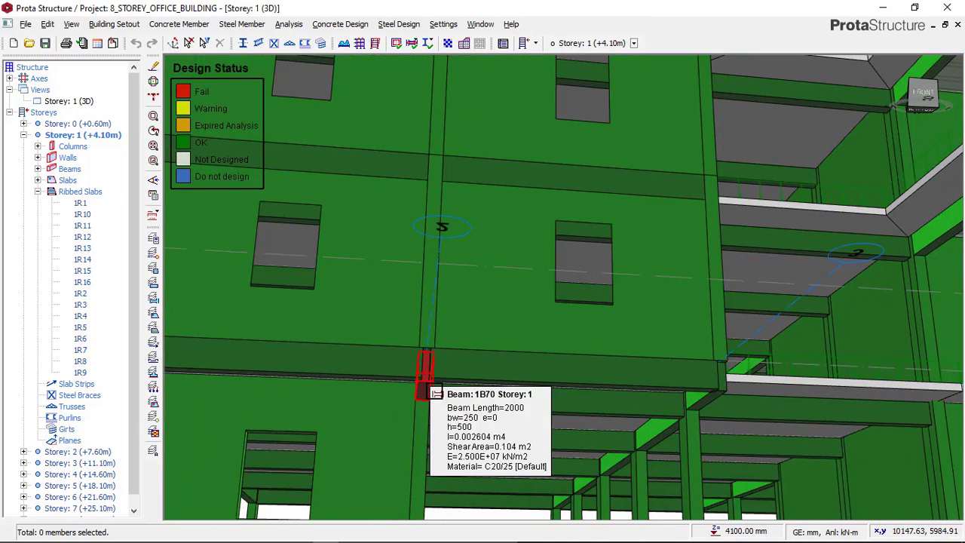
Open Beam Section Design for the cantilever beam 1B70 on storey 1 and clear its 1Y25 support bottom bar
click(433, 391)
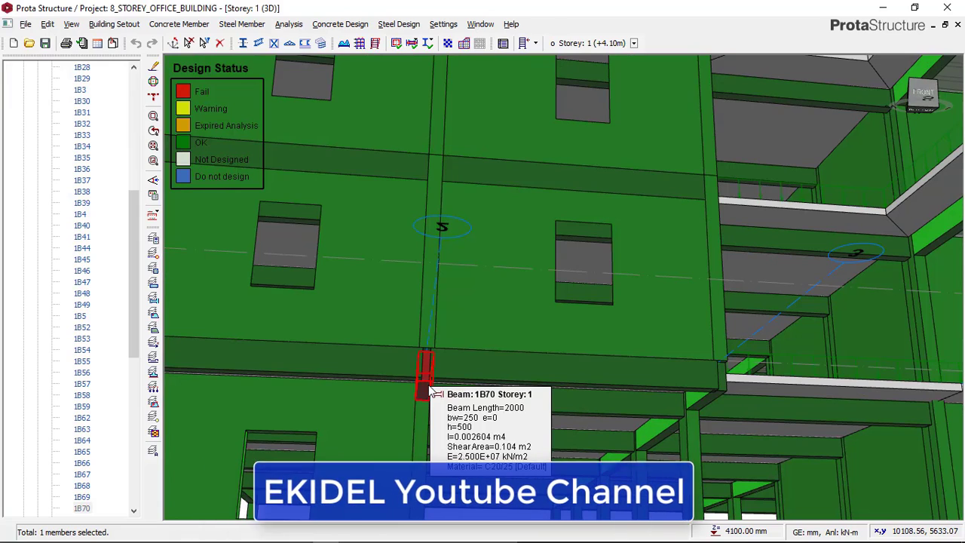
right_click(433, 391)
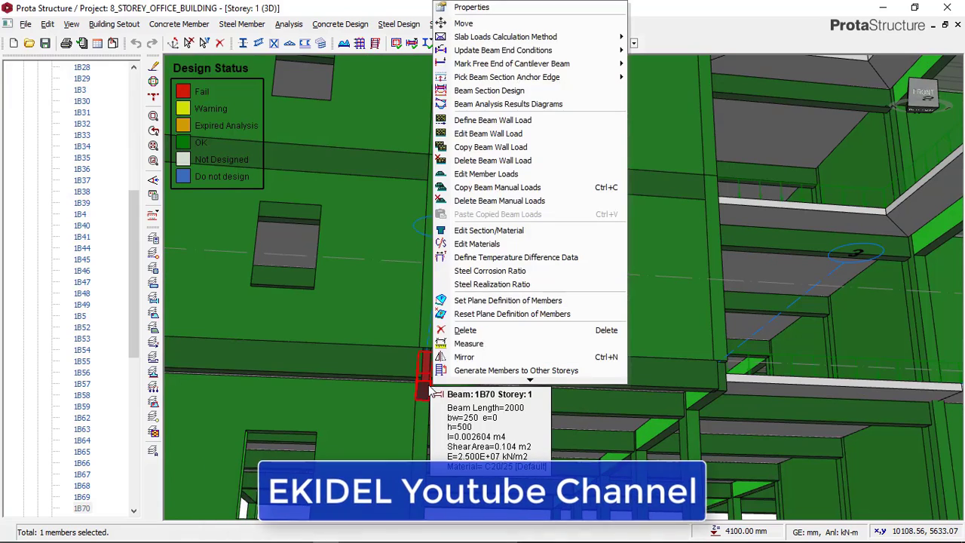
click(491, 91)
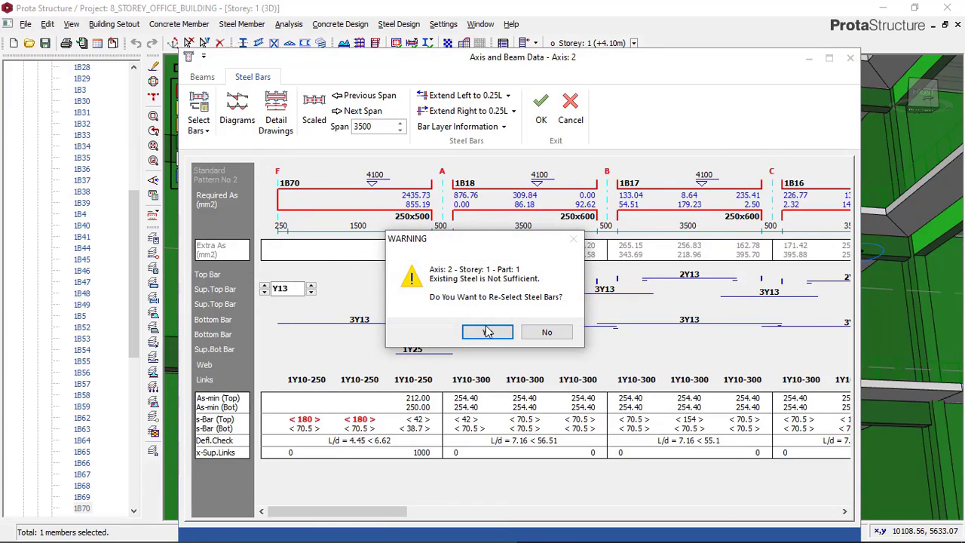
click(487, 332)
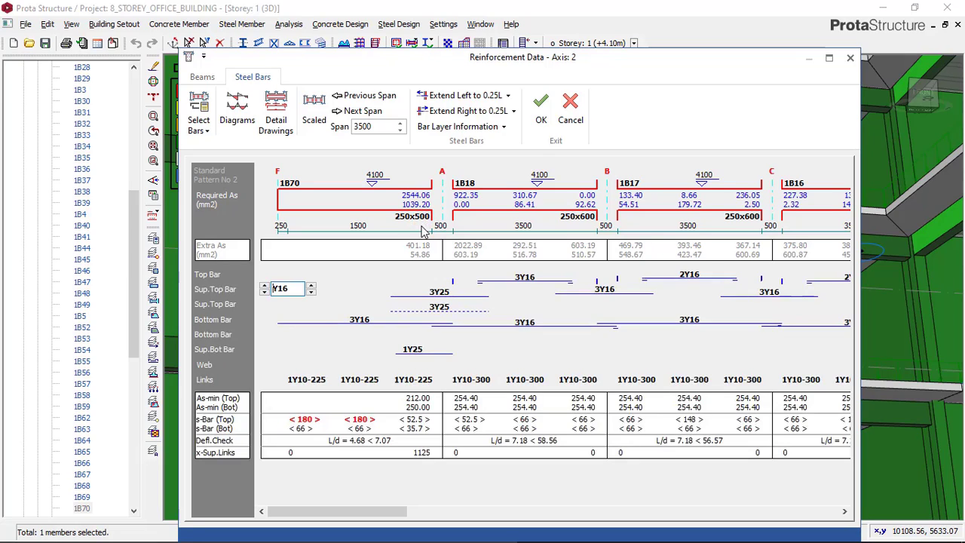
click(421, 352)
click(390, 353)
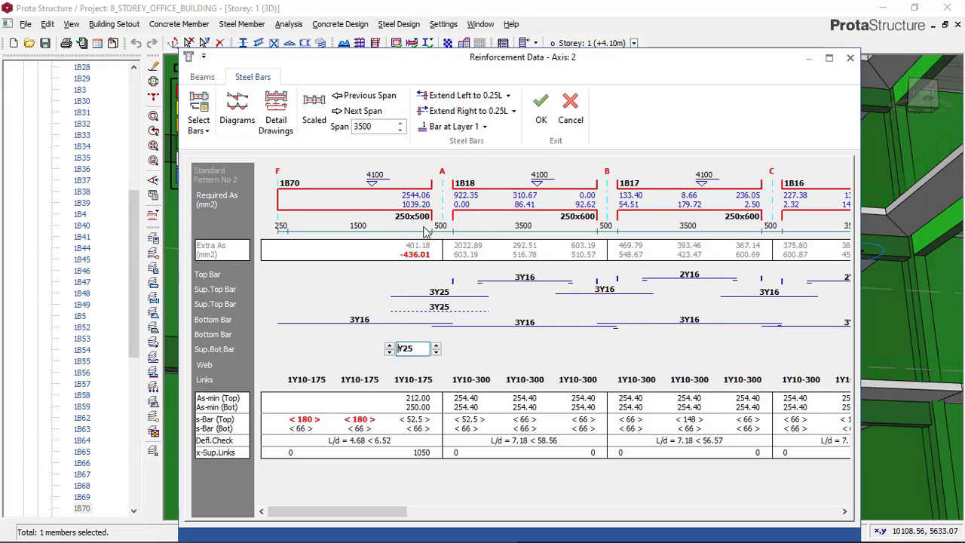
Set the depth h of cantilever beam 1B70 to 600 mm
click(205, 77)
click(362, 254)
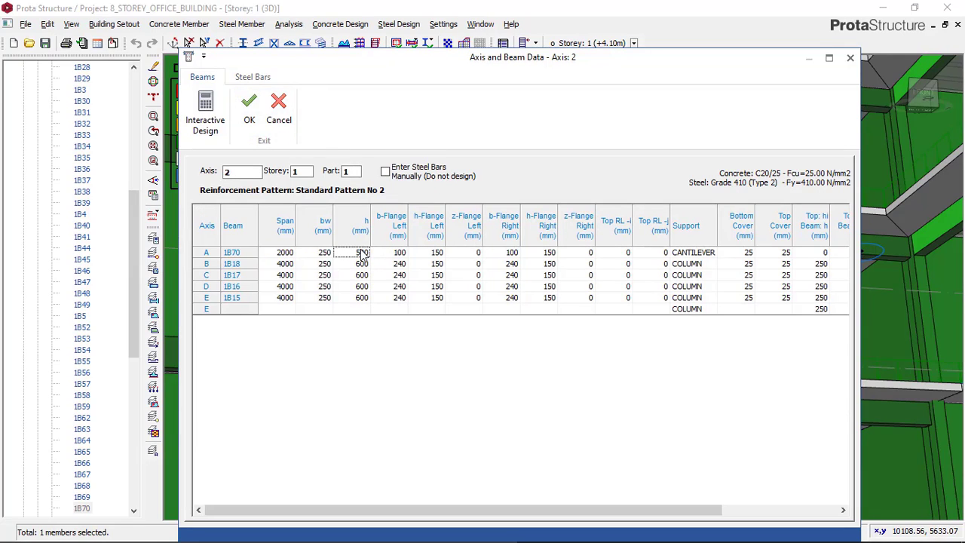
text(6)
click(363, 265)
Mark the effects of beam 1B18 as manually edited in Interactive Design and accept its reinforcement calculations
click(218, 126)
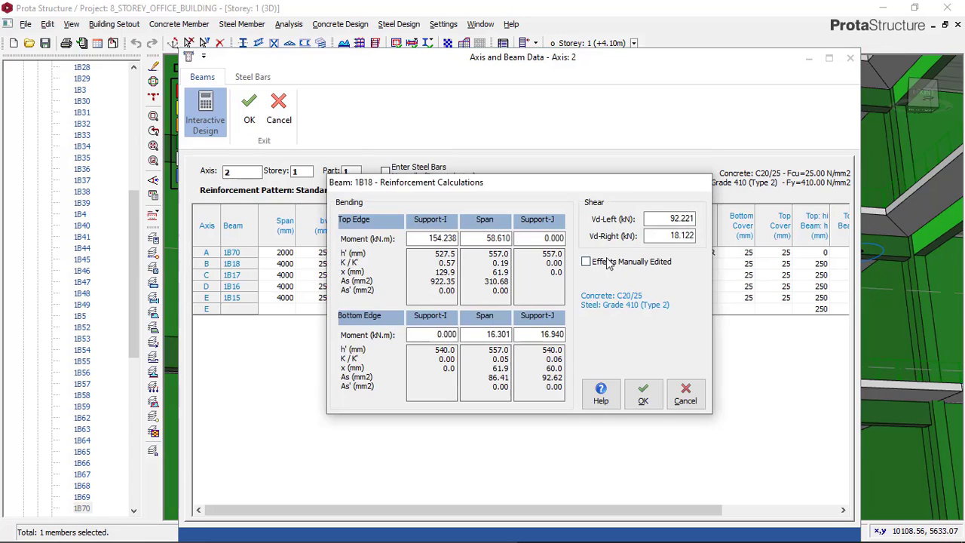
click(609, 262)
click(642, 395)
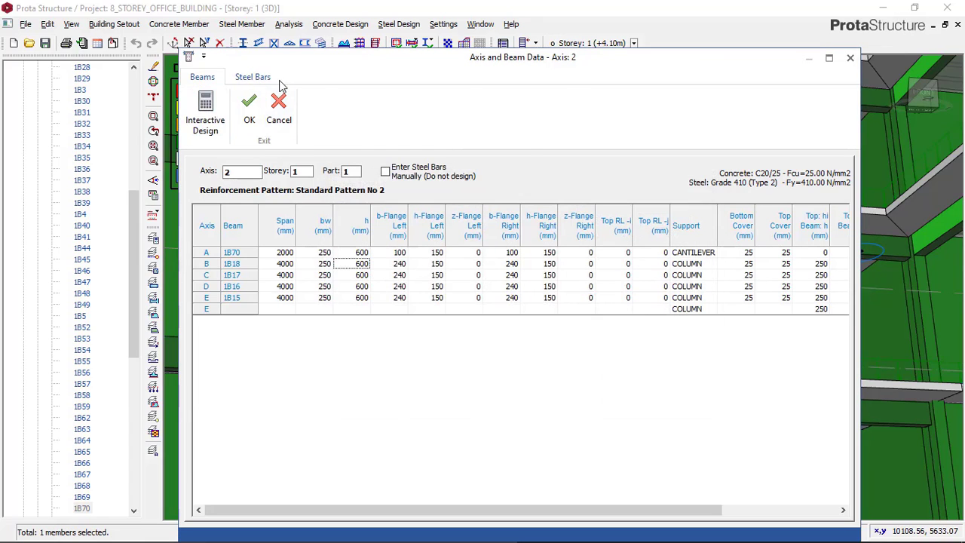
Review the shear and link details of cantilever beam 1B70 in the axis 2 reinforcement data
click(256, 77)
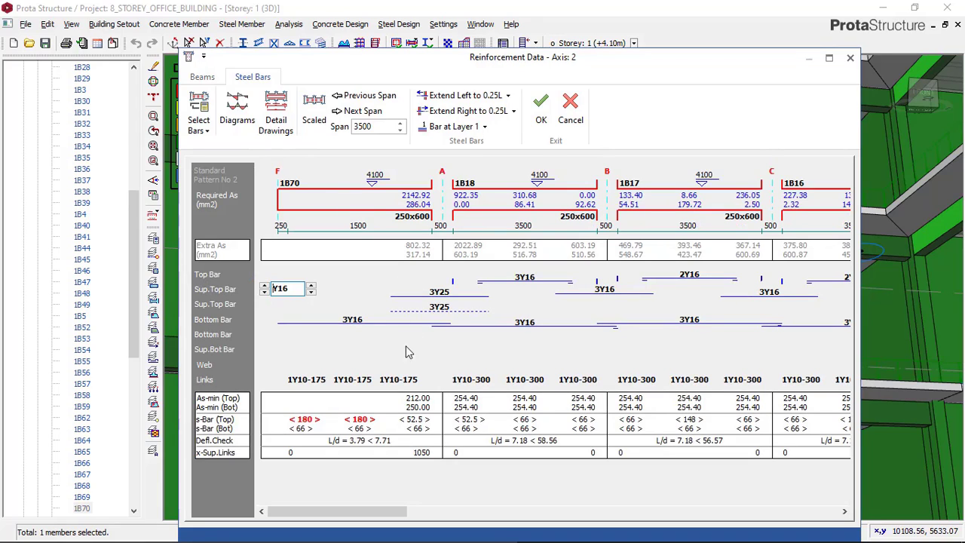
click(320, 381)
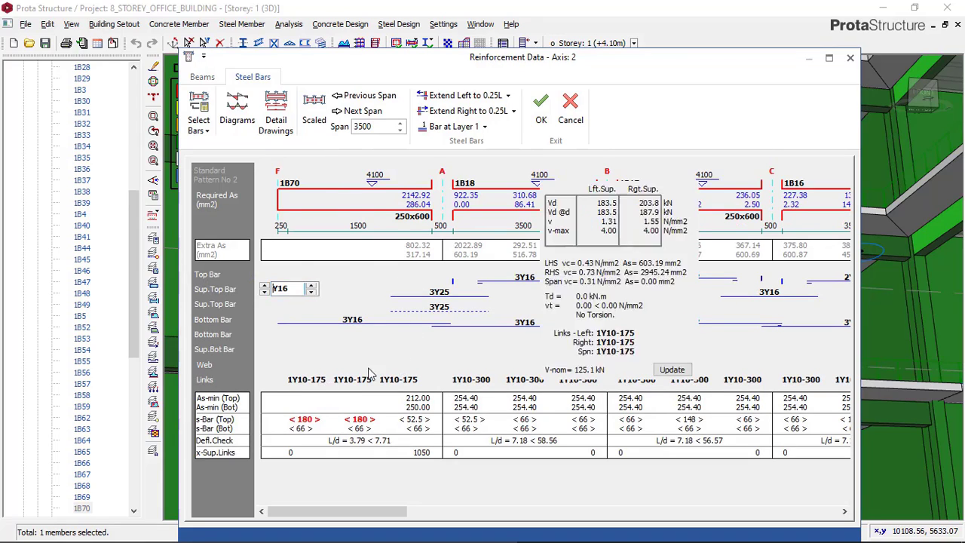
click(491, 329)
Set the support top bars at axis A on axis 2 to 4Y20 in layer 1 and 3Y20 in layer 2
click(448, 294)
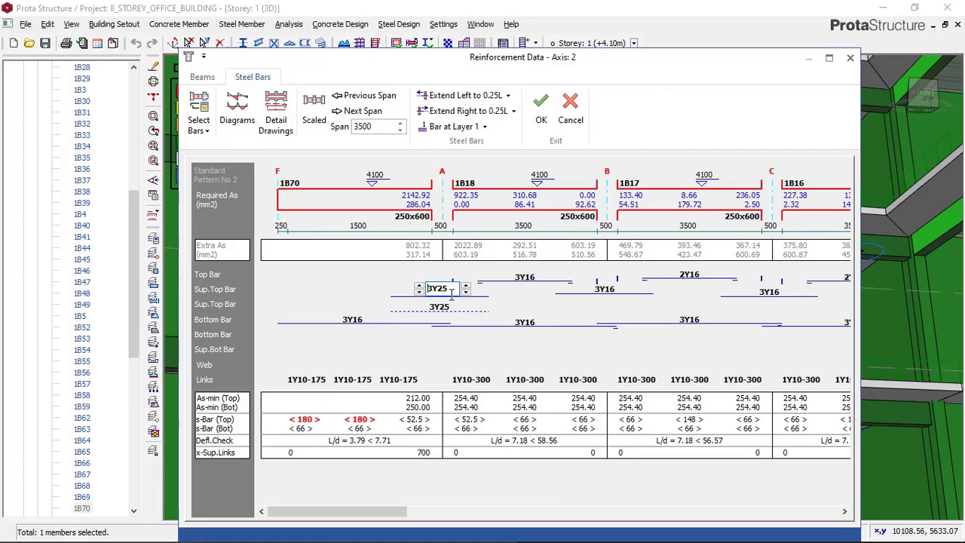
click(453, 309)
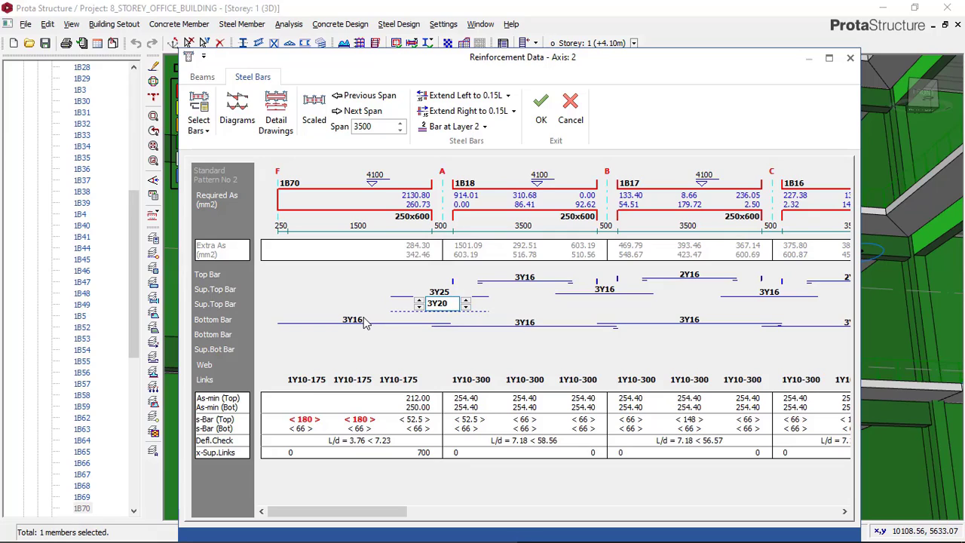
click(442, 292)
click(464, 294)
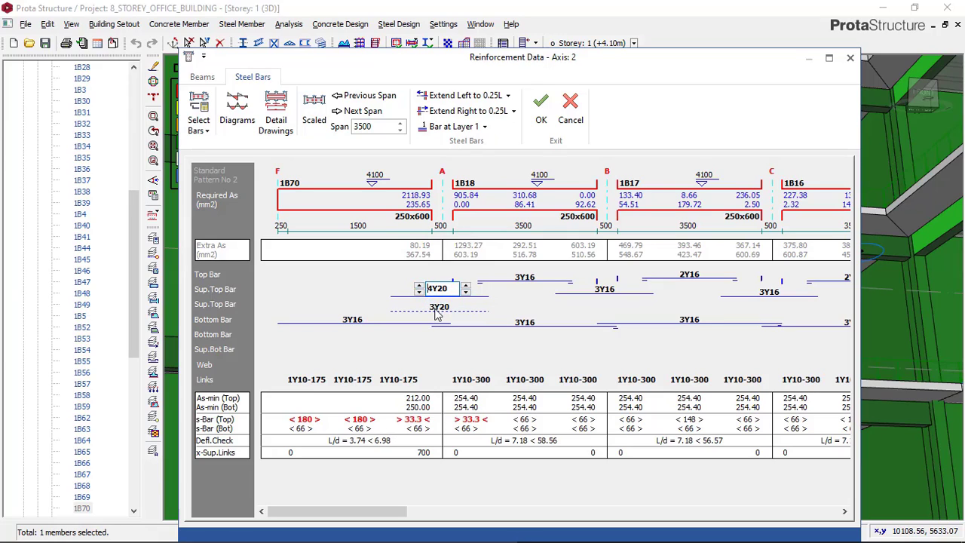
Check the second-layer support bars and the remaining spans on axis 2, and save the edited reinforcement data
click(435, 309)
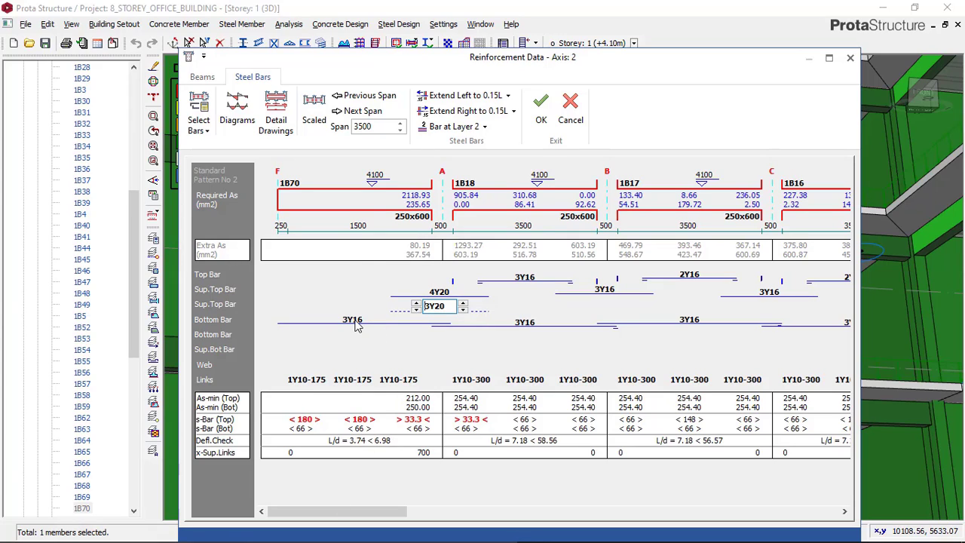
drag(347, 512, 784, 456)
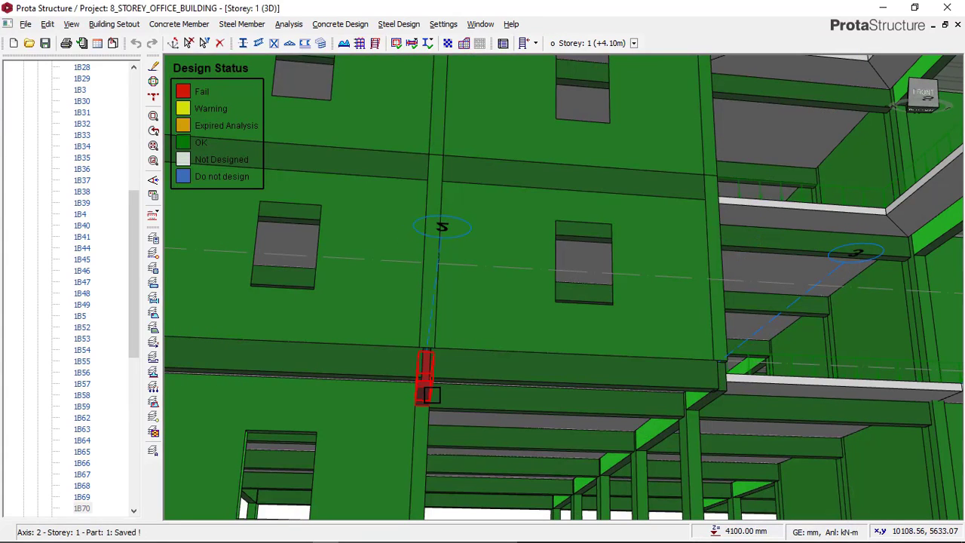
Examine the 3D building model from several sides for members whose design status is not OK
scroll(511, 324, down, 2)
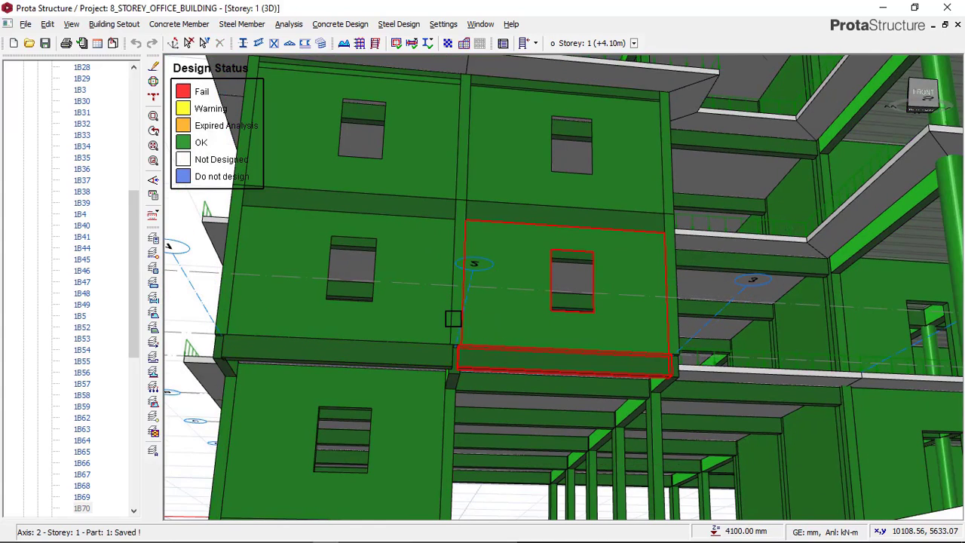
scroll(453, 319, down, 2)
mouse_move(461, 319)
middle_down()
mouse_move(553, 312)
mouse_move(577, 329)
mouse_move(611, 325)
mouse_move(474, 346)
middle_up()
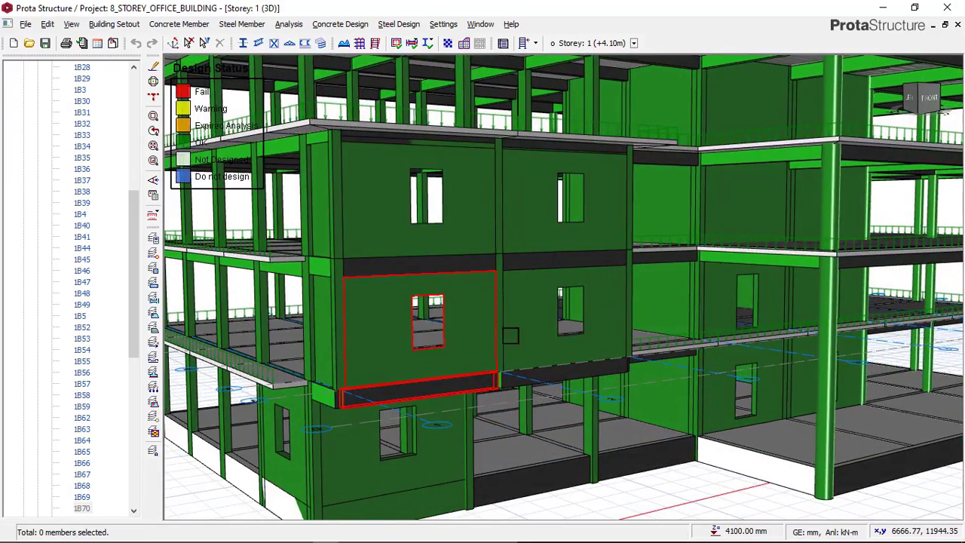
scroll(603, 334, down, 2)
middle_drag(604, 334, 537, 353)
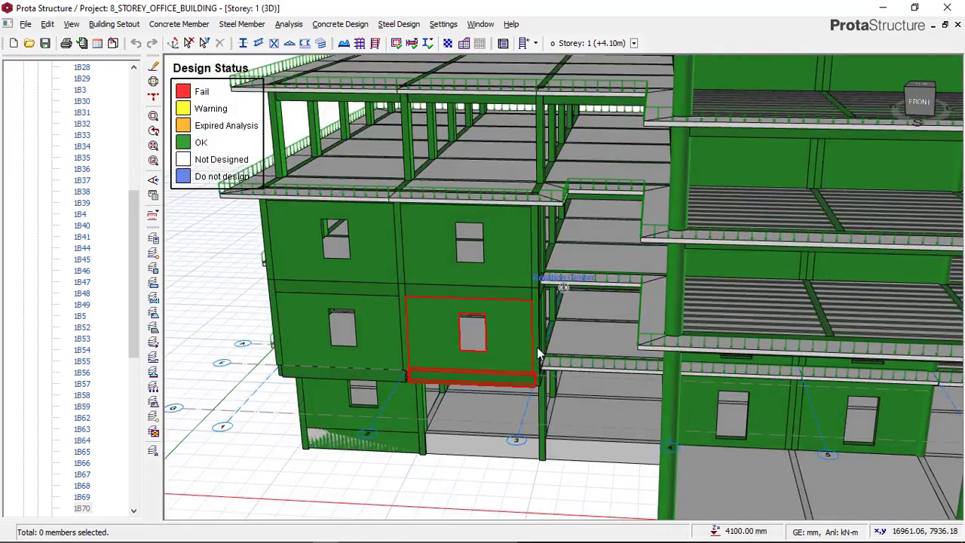
scroll(514, 386, down, 2)
scroll(387, 407, up, 3)
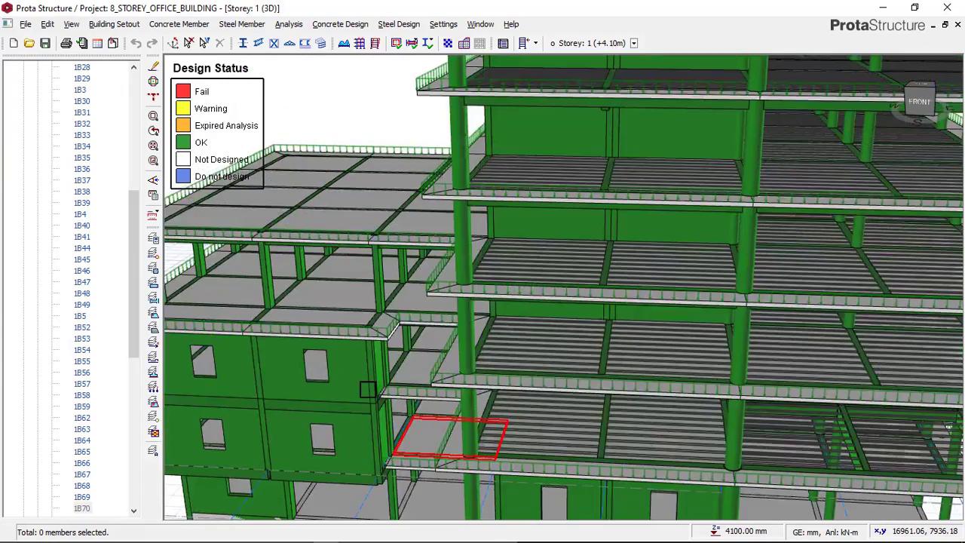
scroll(406, 383, down, 5)
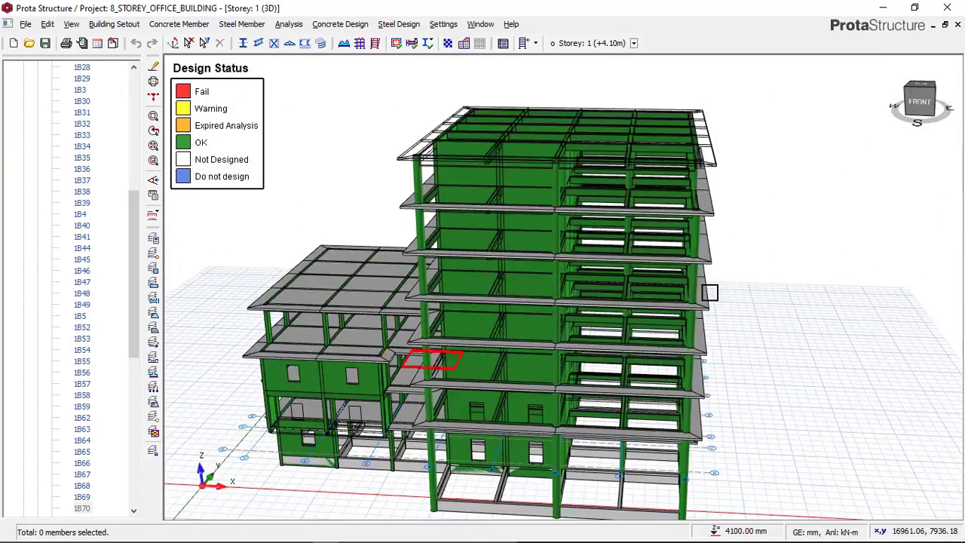
middle_drag(710, 292, 685, 290)
middle_drag(653, 283, 579, 320)
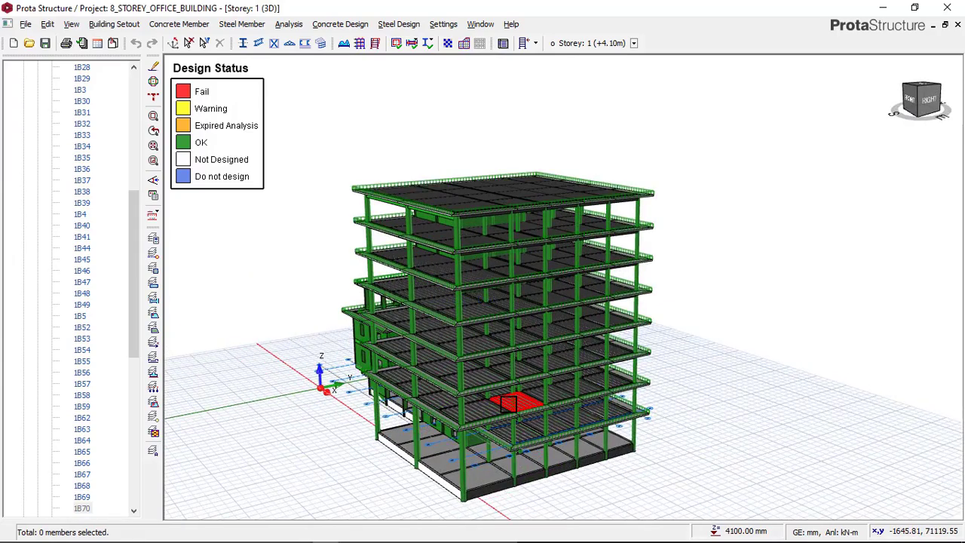
scroll(507, 403, up, 2)
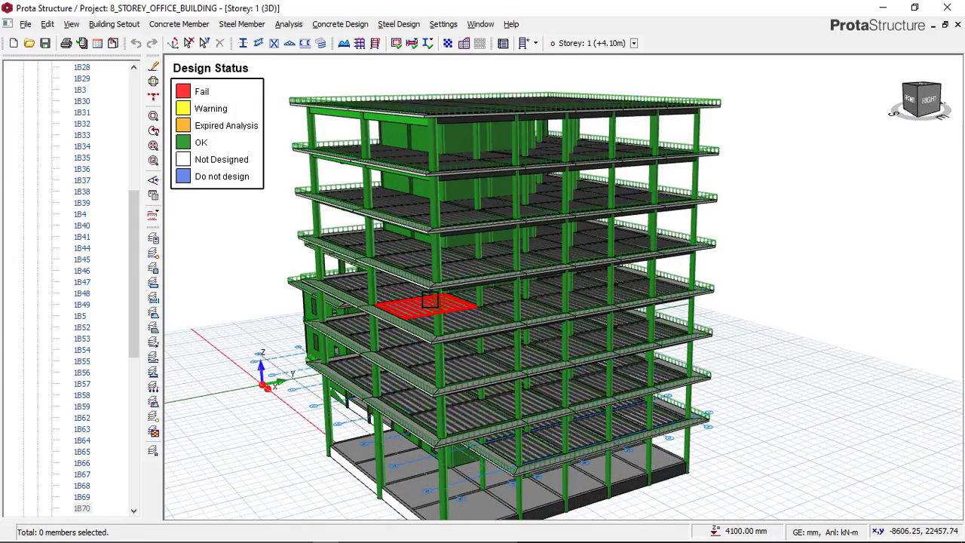
Switch the Storey 1 view from 3D to plan
drag(138, 252, 128, 120)
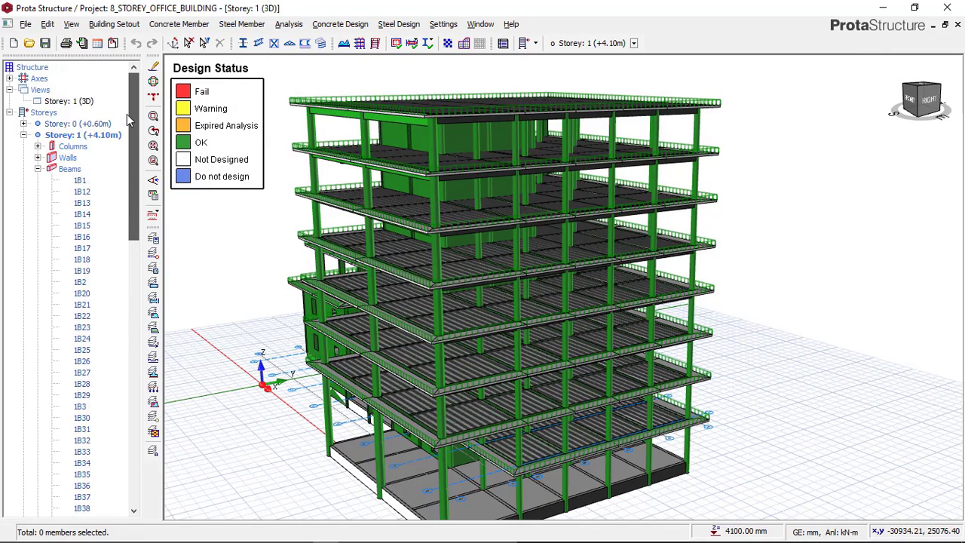
click(85, 104)
right_click(85, 104)
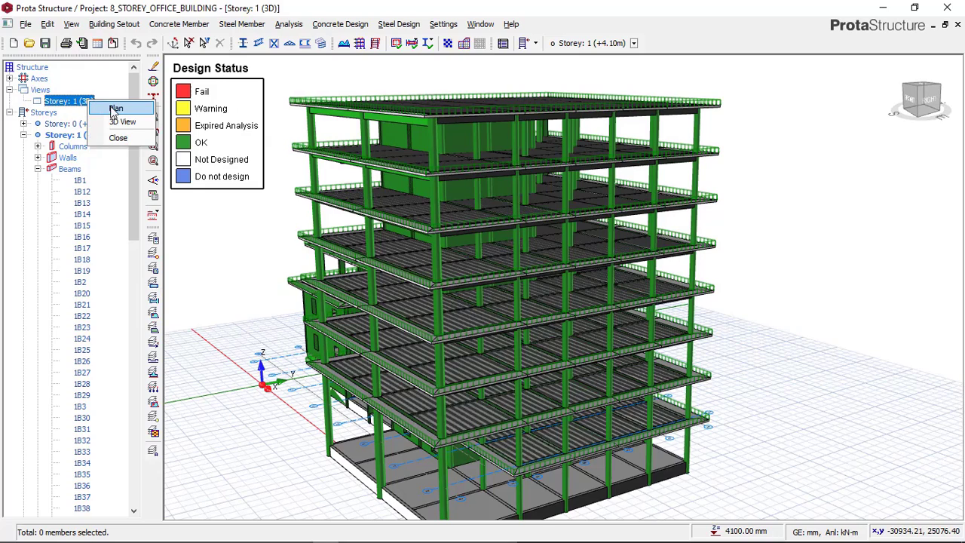
click(116, 111)
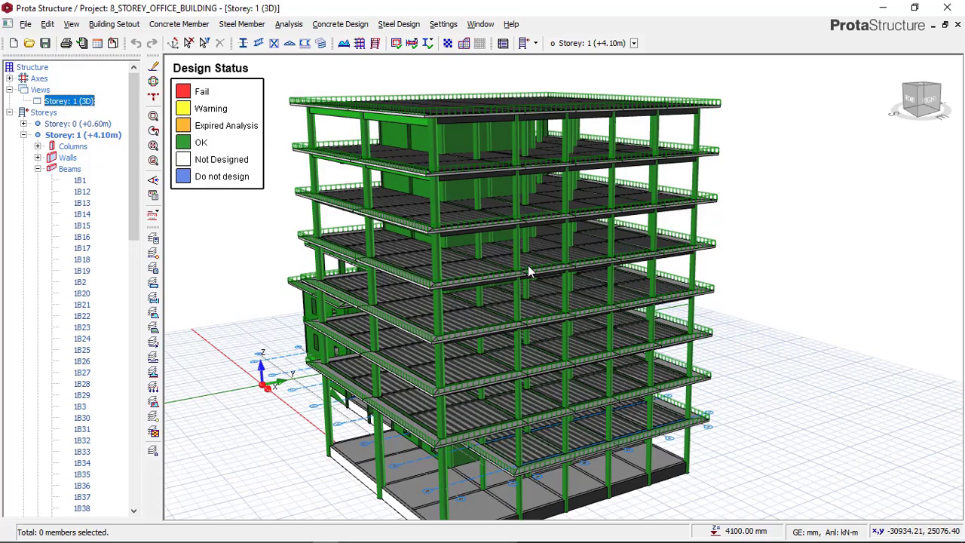
key(F9)
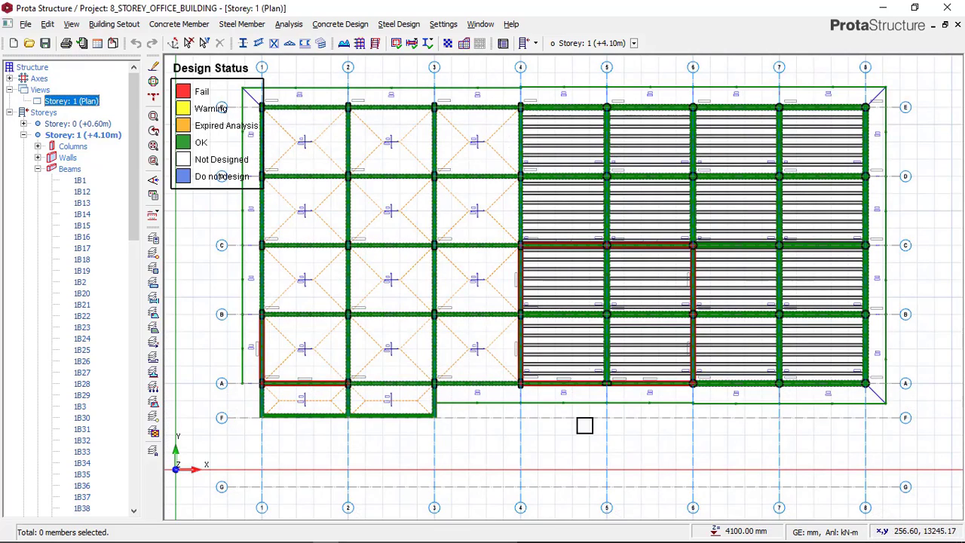
click(926, 145)
Examine the beams and the walls between axes 4 and 6 on the Storey 1 plan for their design status
scroll(580, 272, up, 1)
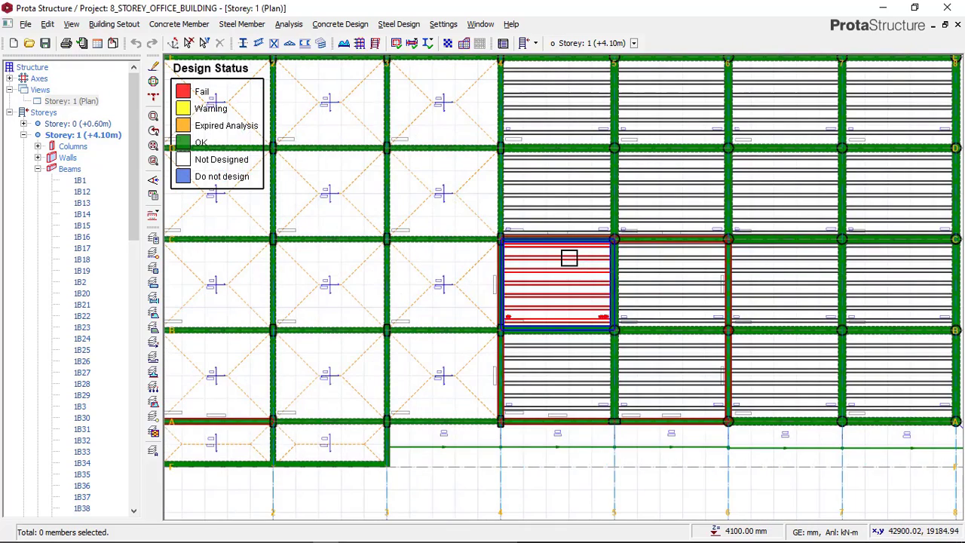
scroll(568, 254, up, 3)
scroll(478, 246, up, 1)
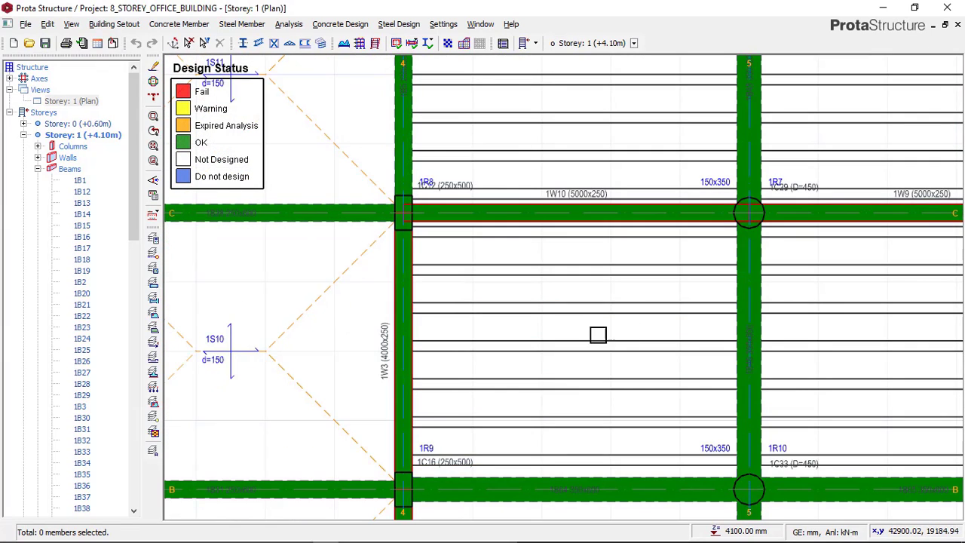
scroll(590, 272, down, 4)
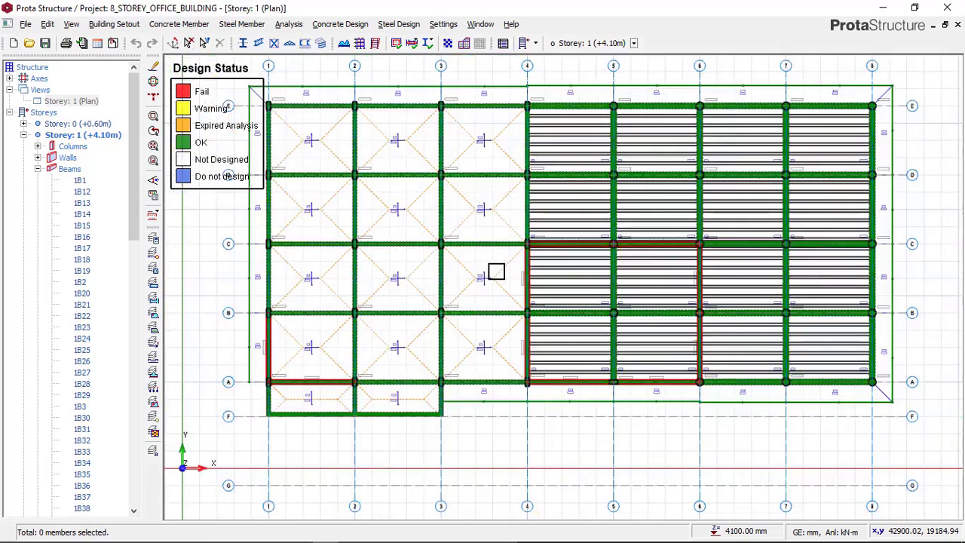
middle_drag(521, 346, 503, 371)
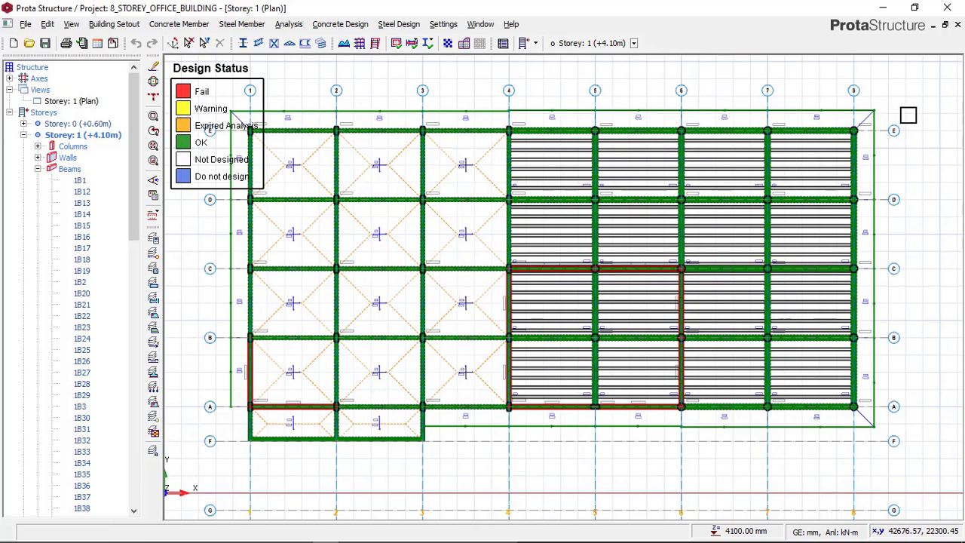
Open the Storey 2 (+7.60m) plan and examine wall 2W10 on axis C between axes 4 and 5
click(635, 43)
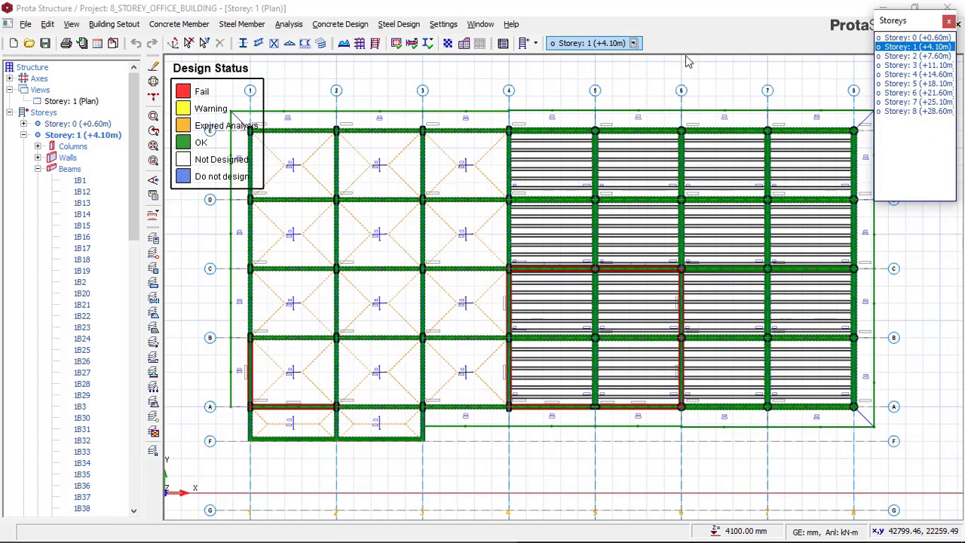
click(775, 202)
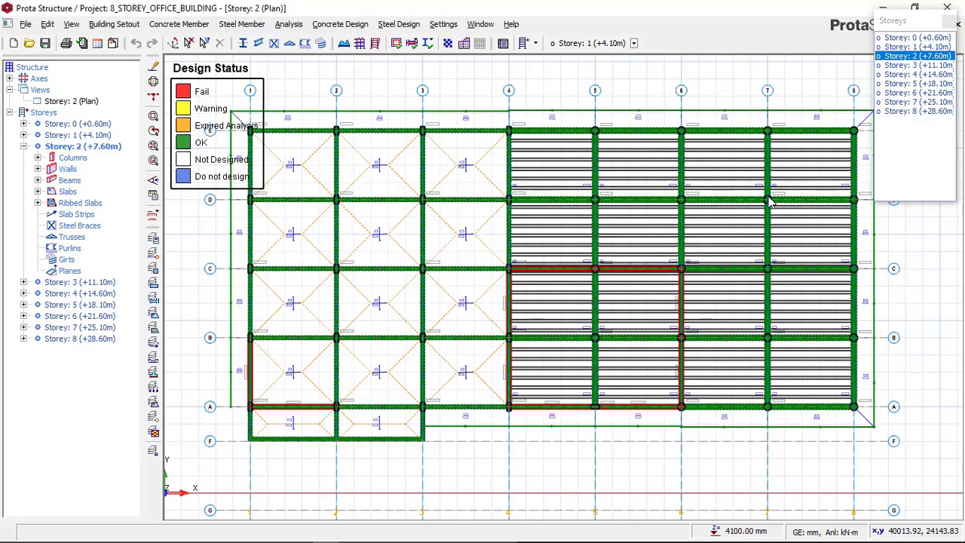
scroll(543, 177, down, 1)
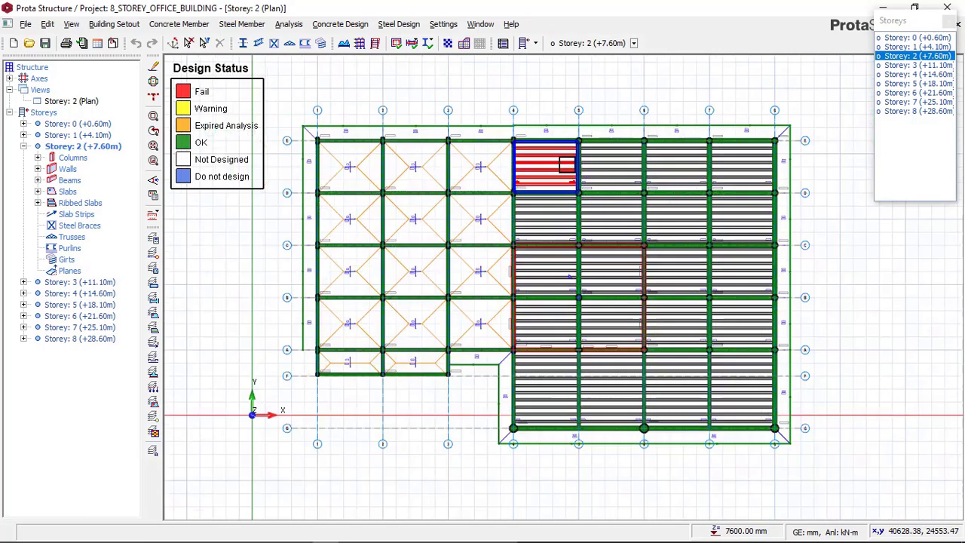
scroll(868, 225, up, 1)
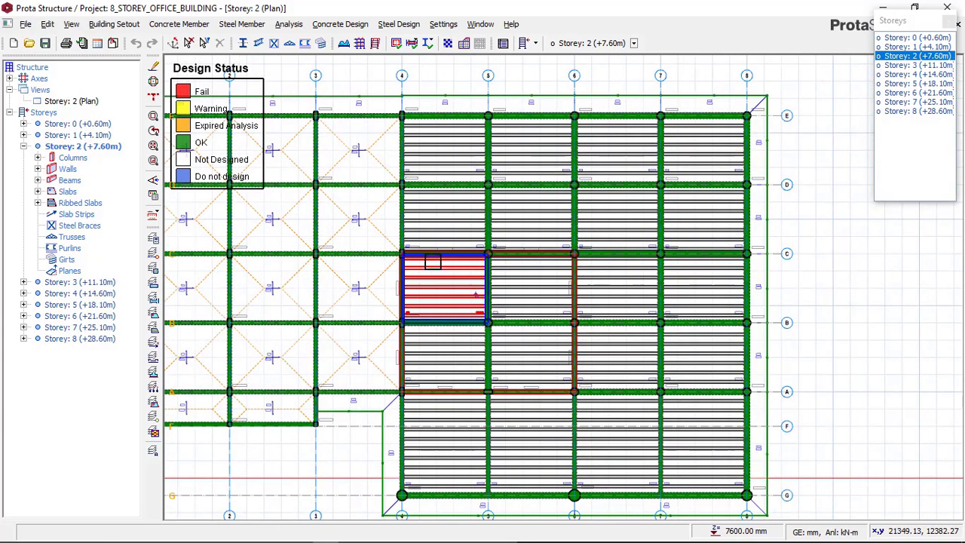
scroll(432, 262, up, 3)
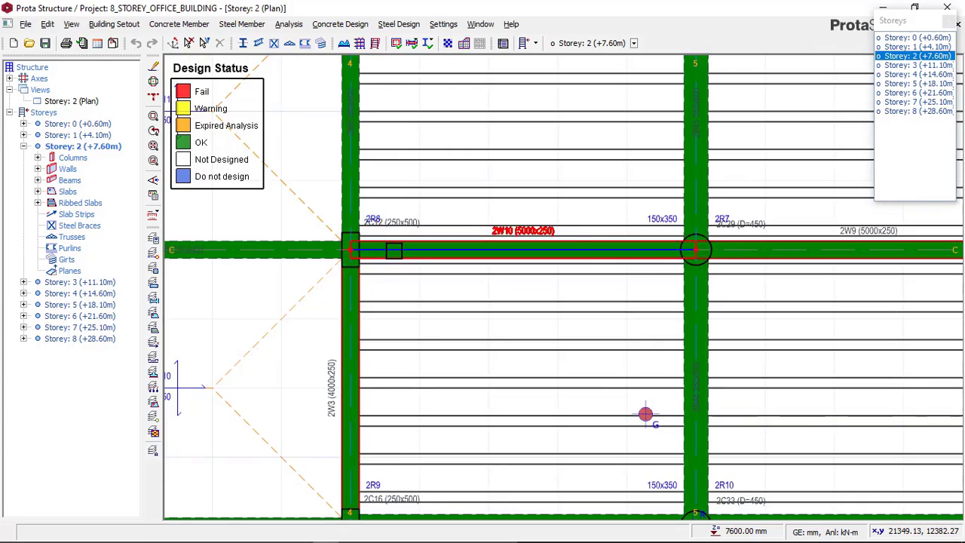
scroll(394, 250, up, 1)
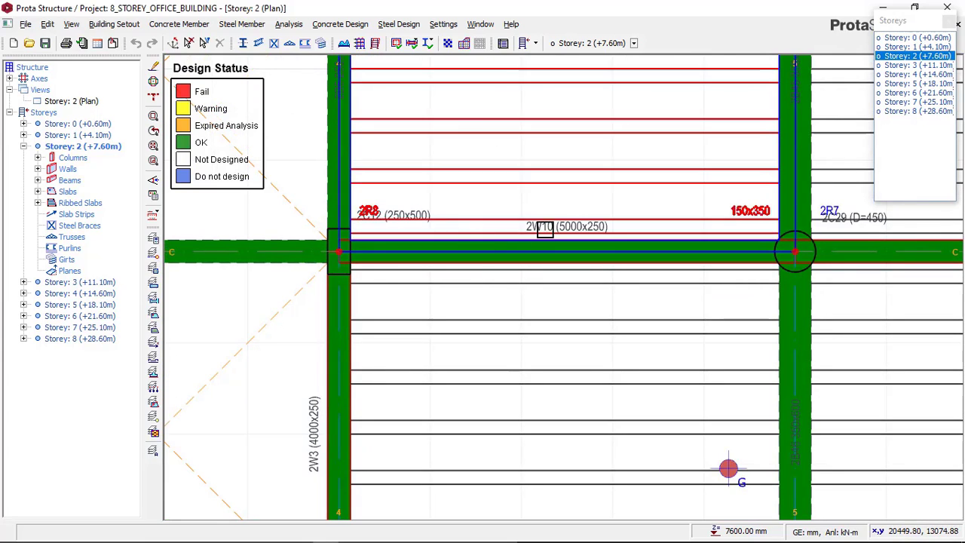
mouse_move(512, 249)
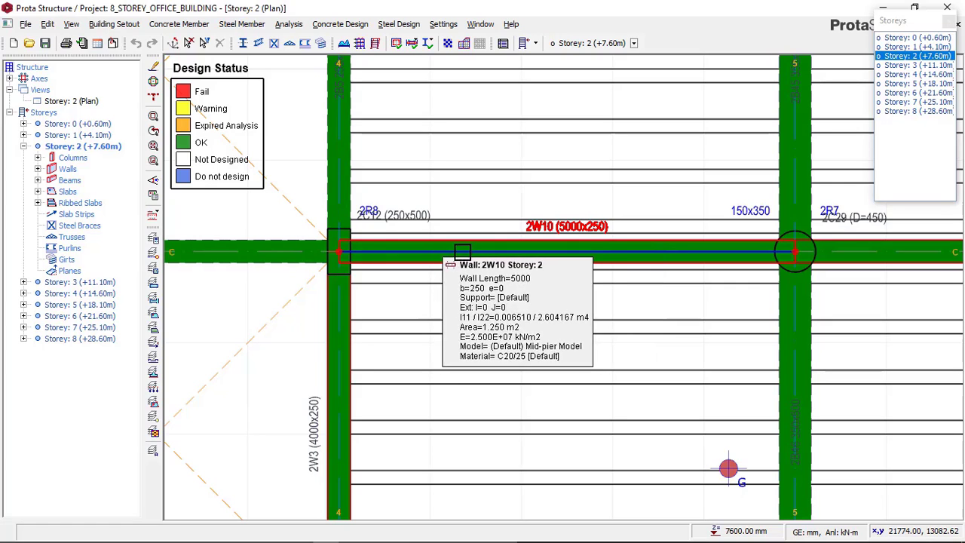
scroll(537, 258, up, 3)
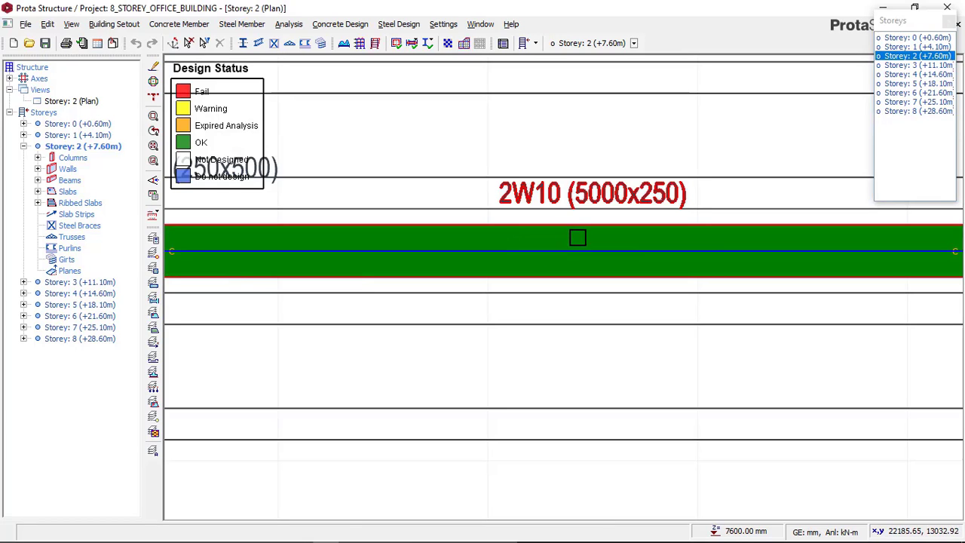
scroll(578, 237, down, 4)
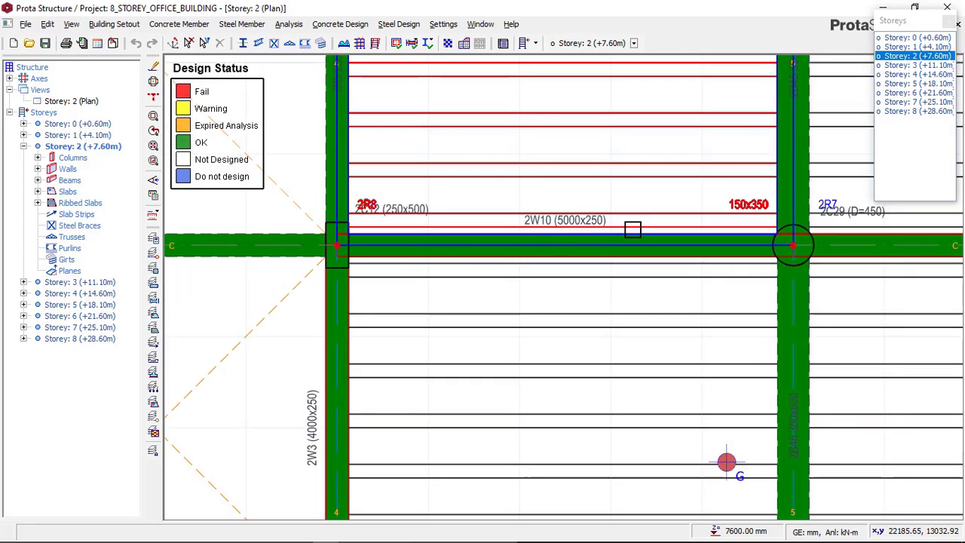
Check the design status of the members across the whole Storey 2 plan
click(632, 229)
scroll(588, 238, down, 3)
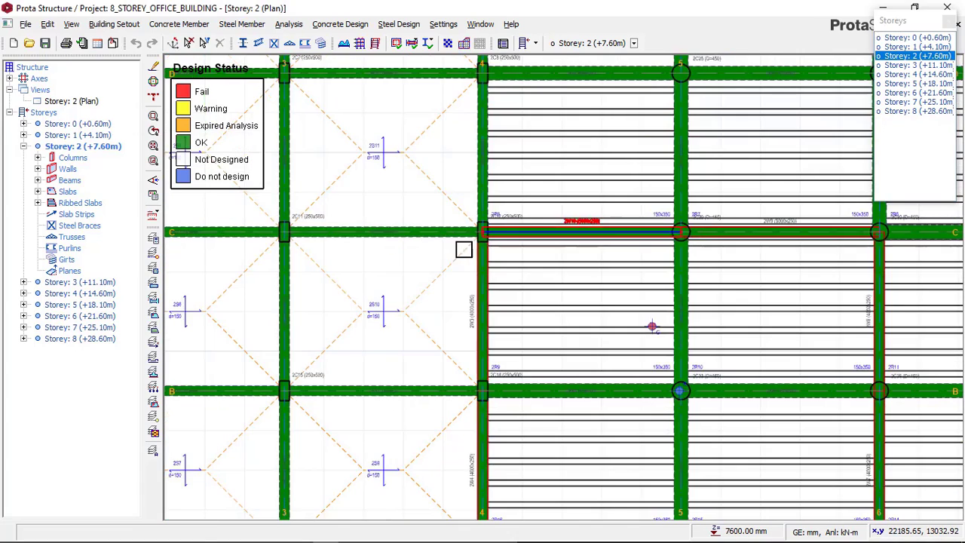
scroll(464, 249, down, 1)
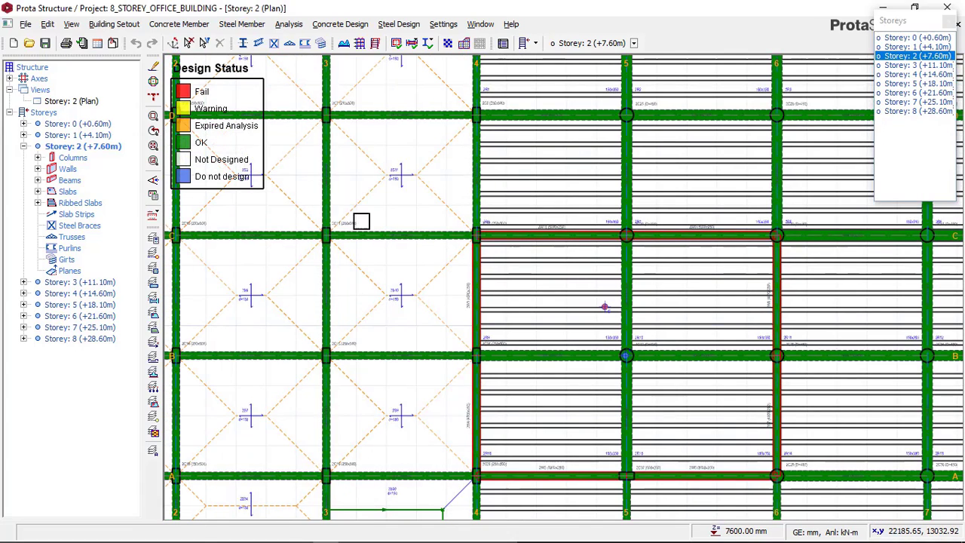
scroll(362, 218, down, 1)
scroll(448, 221, down, 1)
middle_drag(411, 218, 414, 218)
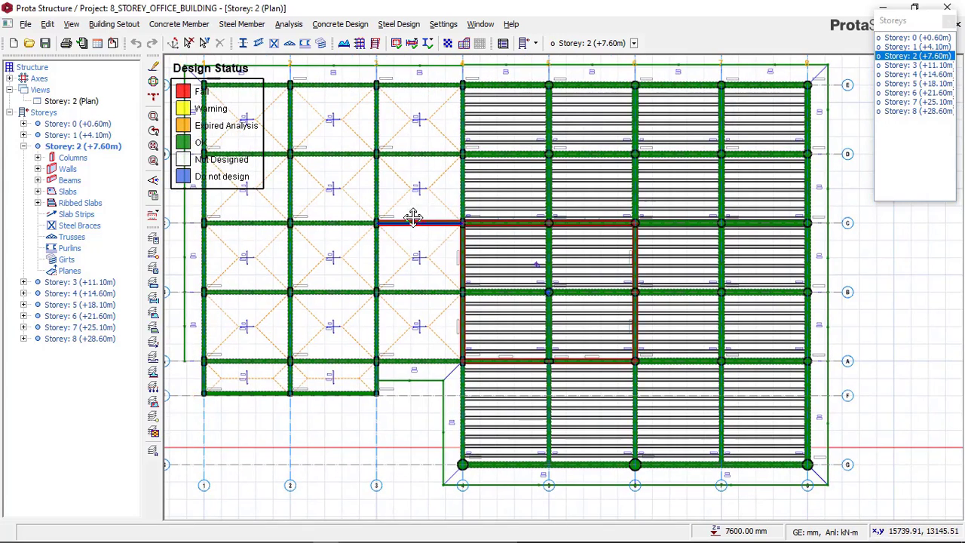
middle_drag(571, 295, 597, 294)
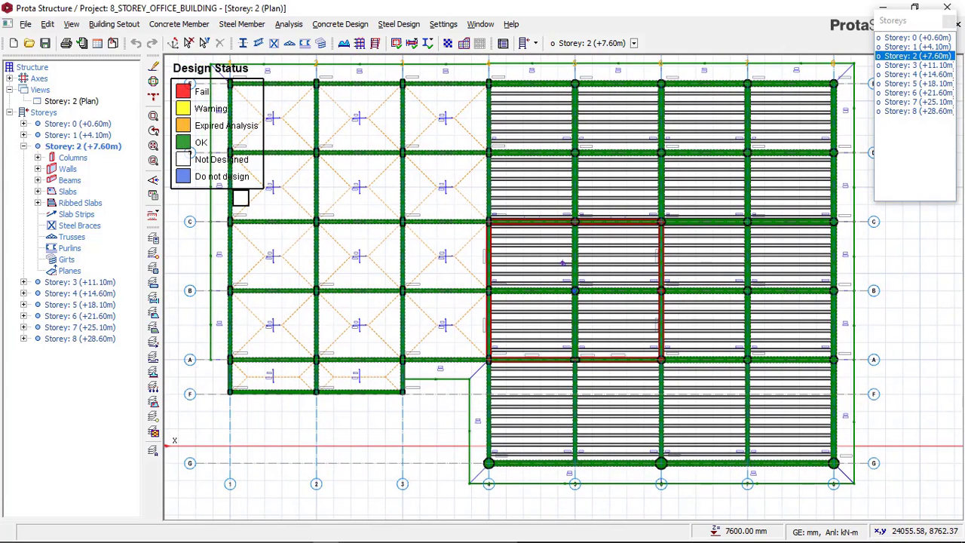
Go through the plans of Storeys 3 to 8 in turn to check the design status of their members
click(915, 67)
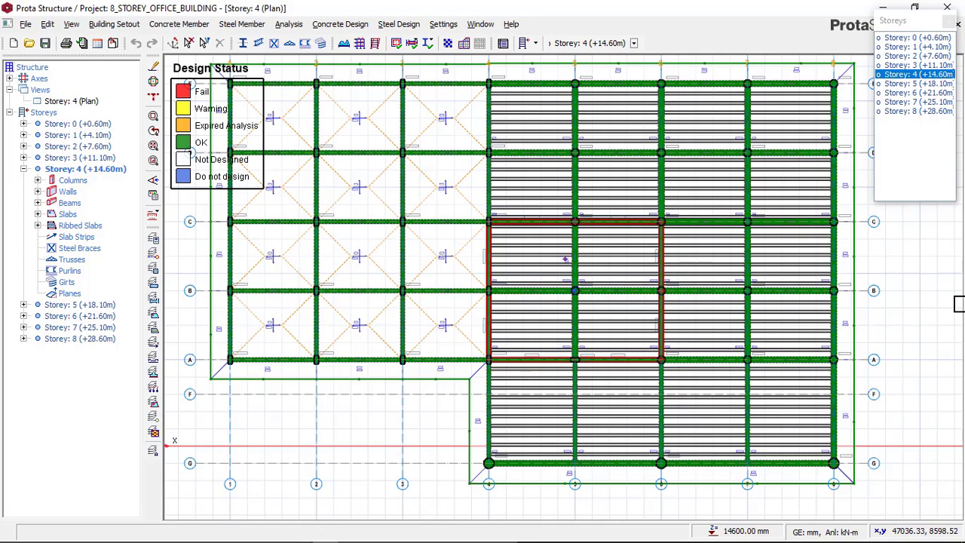
click(916, 87)
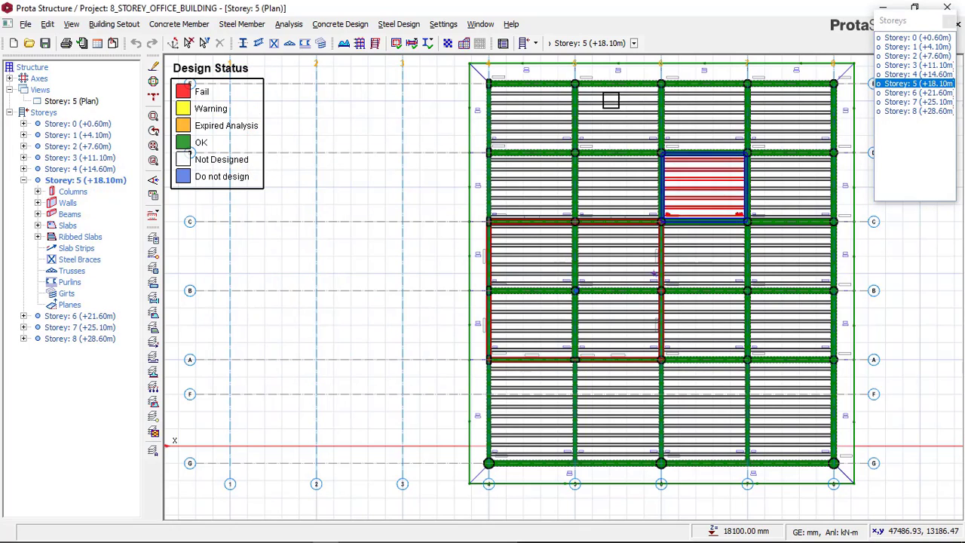
click(916, 94)
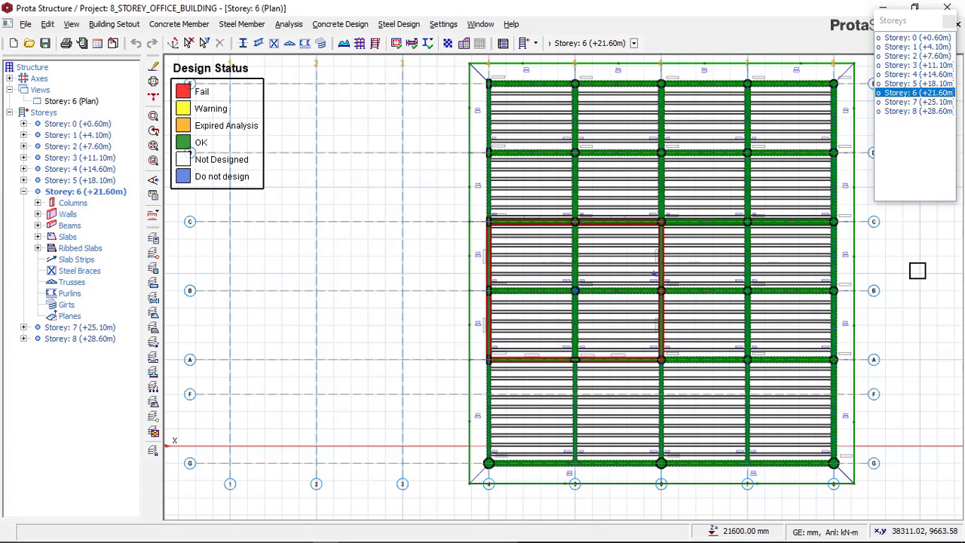
click(923, 103)
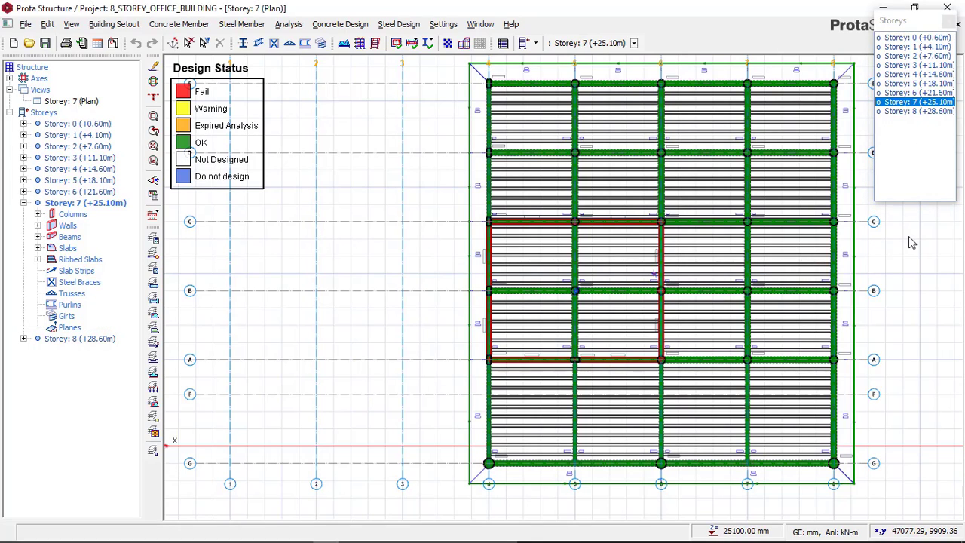
click(916, 112)
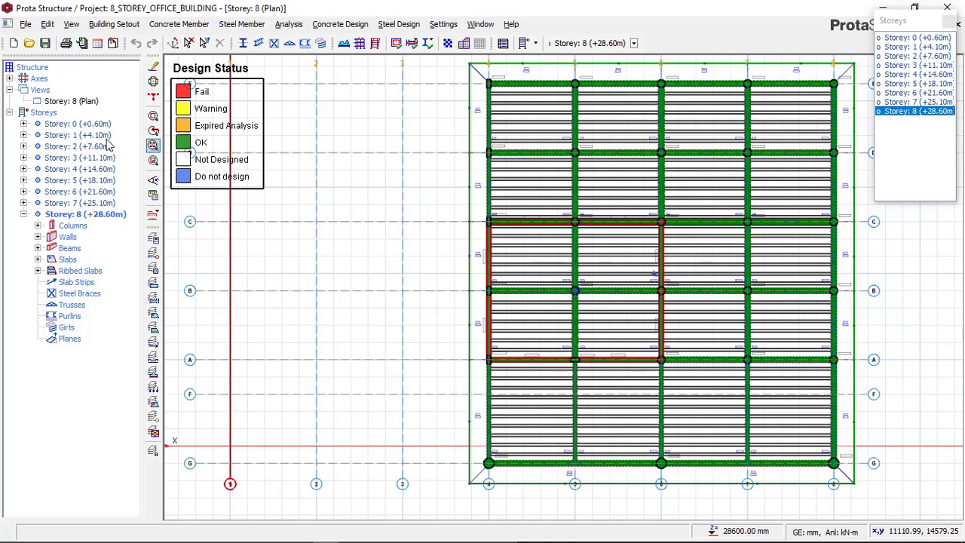
Switch the Storey 8 plan view to a 3D view of the whole building
click(153, 160)
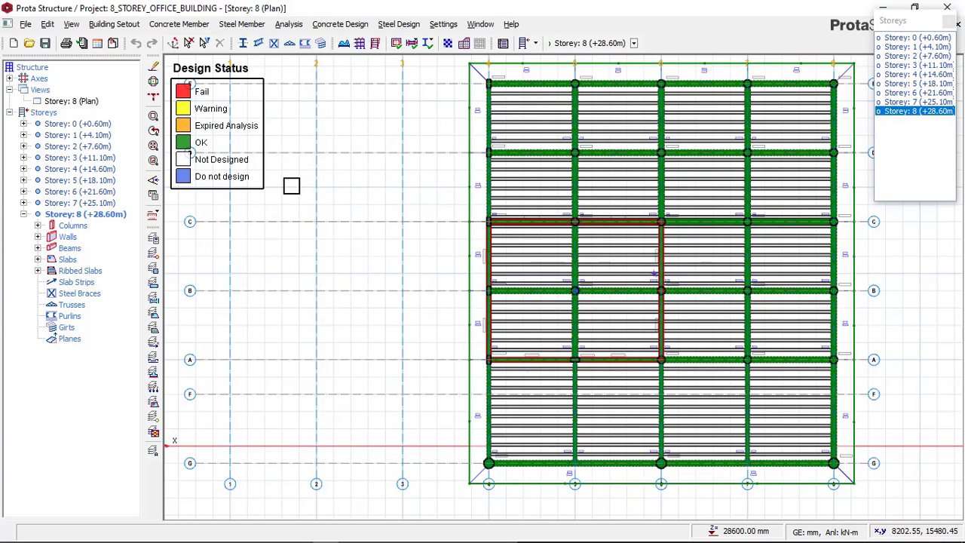
click(86, 102)
right_click(87, 105)
click(217, 144)
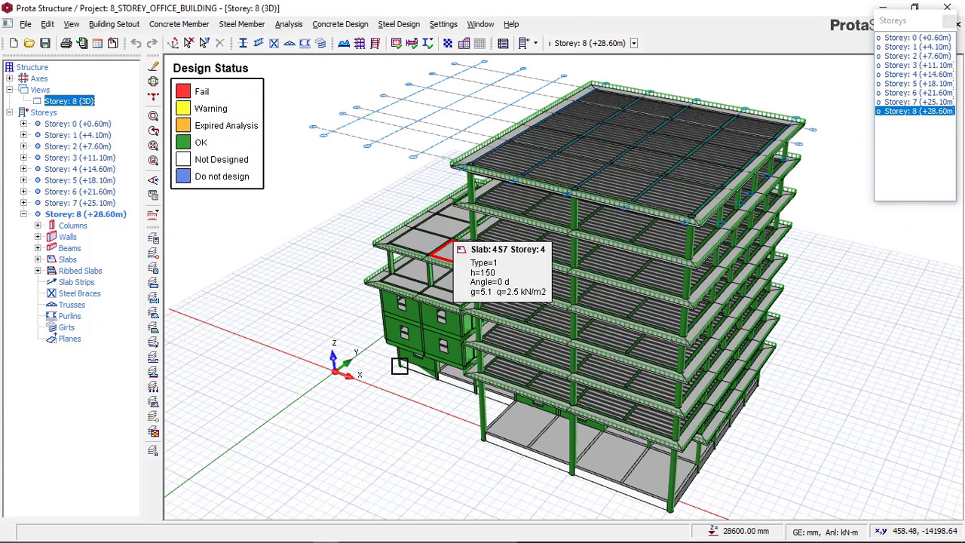
Examine the 3D model from several sides and close up for the design status of its columns, beams and walls
mouse_move(389, 375)
middle_down()
mouse_move(405, 350)
mouse_move(390, 341)
mouse_move(452, 318)
mouse_move(535, 209)
middle_up()
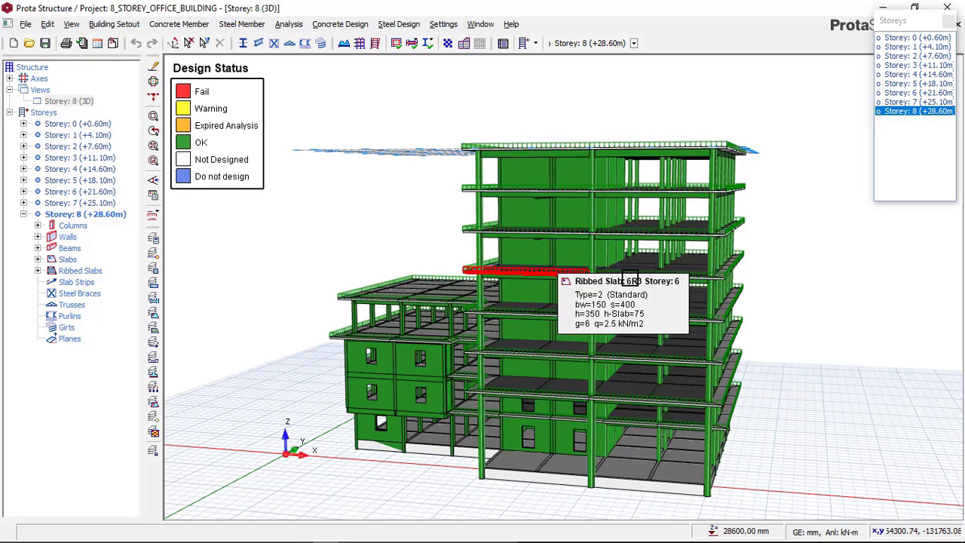
middle_drag(554, 217, 598, 280)
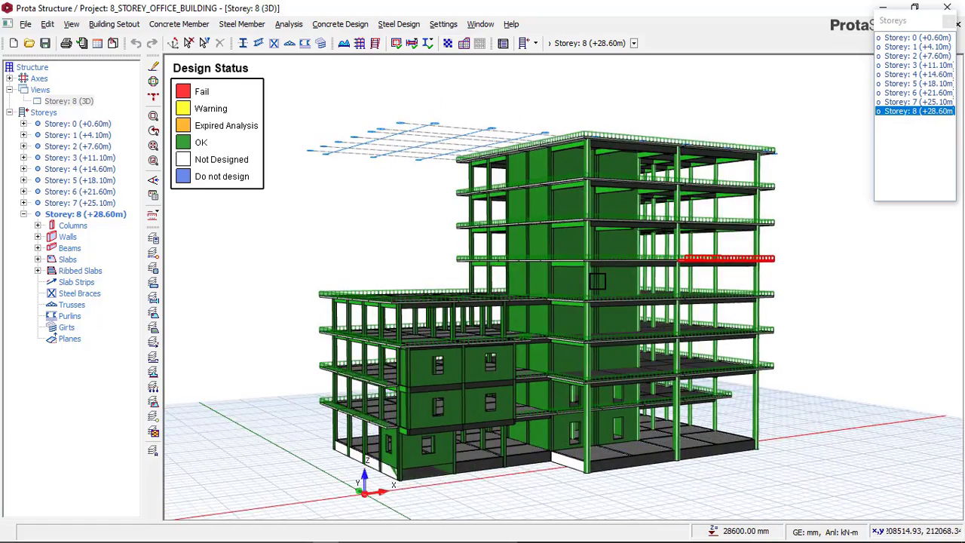
scroll(597, 282, up, 2)
scroll(598, 281, up, 2)
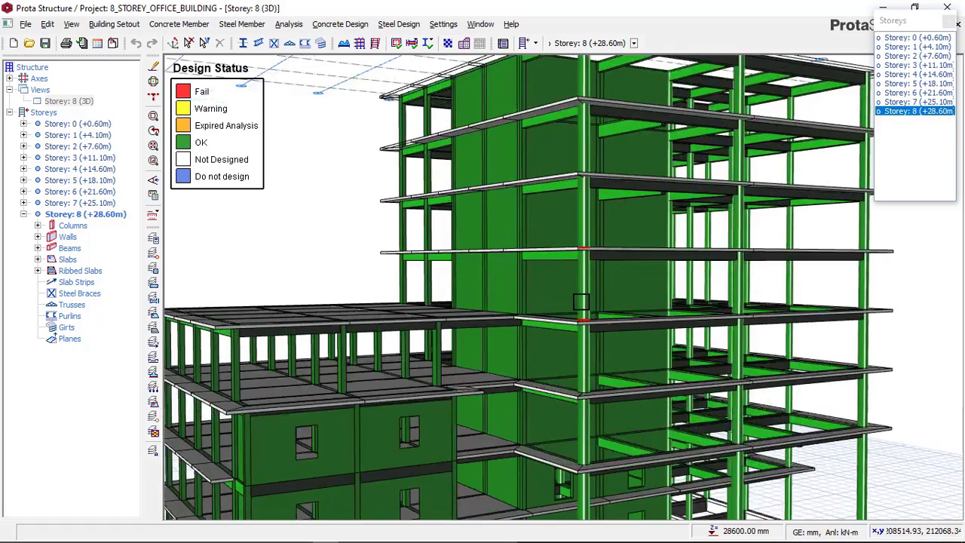
middle_drag(580, 282, 583, 274)
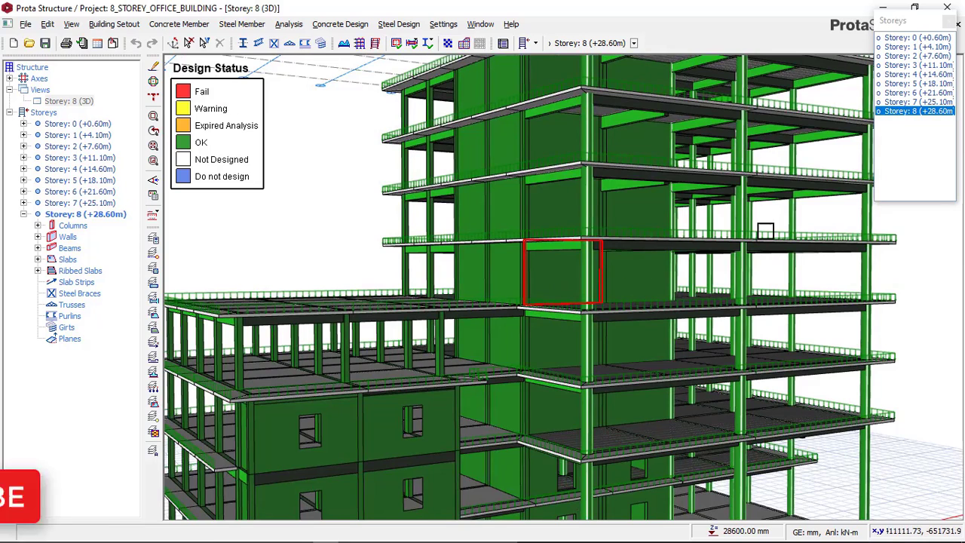
Close the floating Storeys list and make Storey 1 (+4.10m) the current storey
click(948, 23)
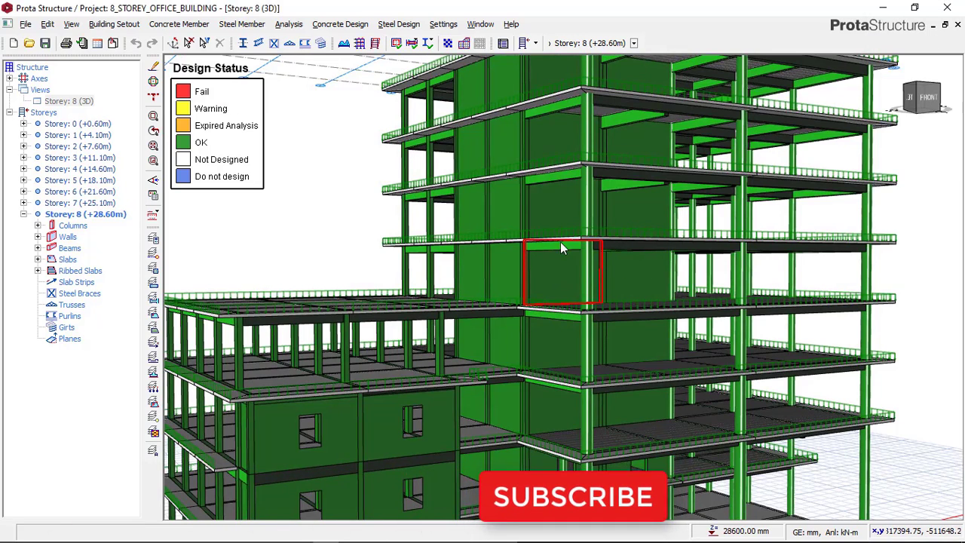
scroll(524, 250, down, 1)
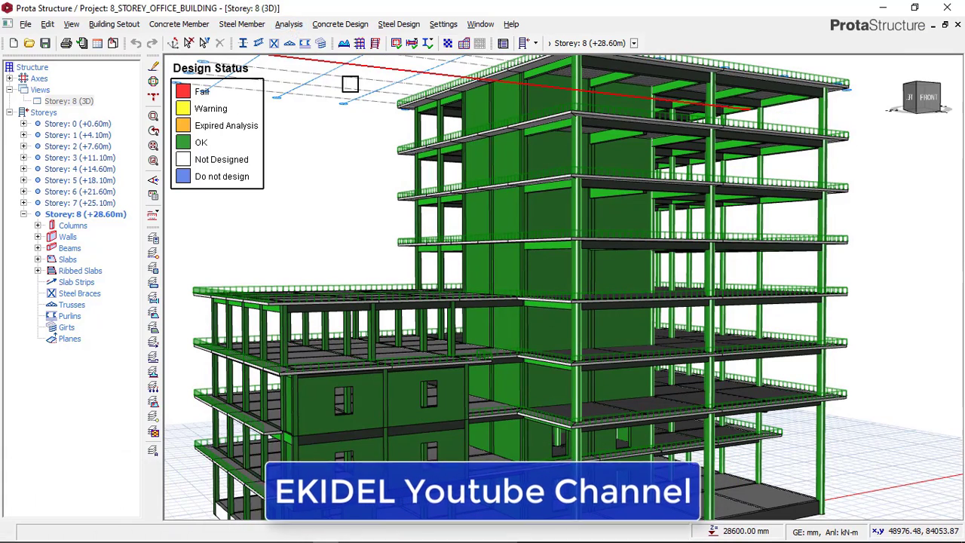
scroll(453, 223, down, 1)
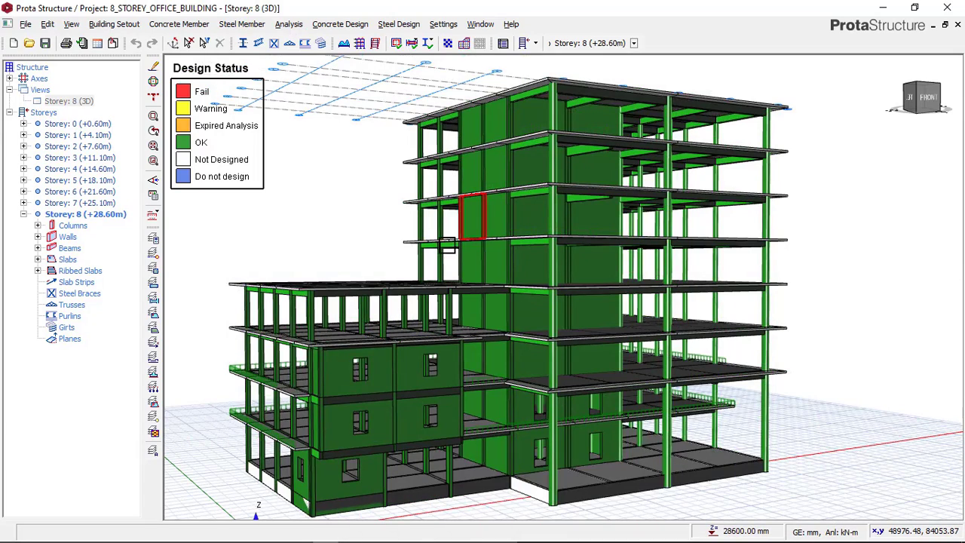
click(85, 137)
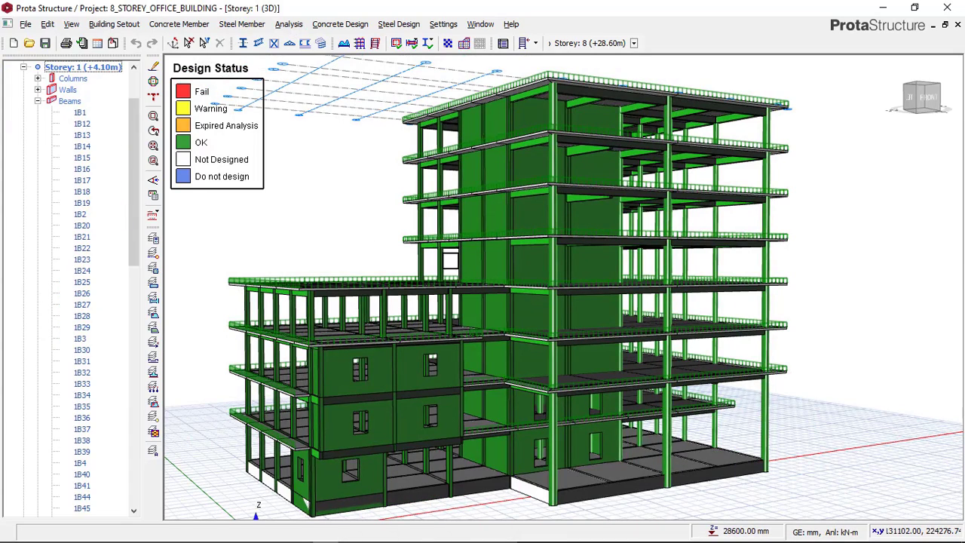
mouse_move(447, 260)
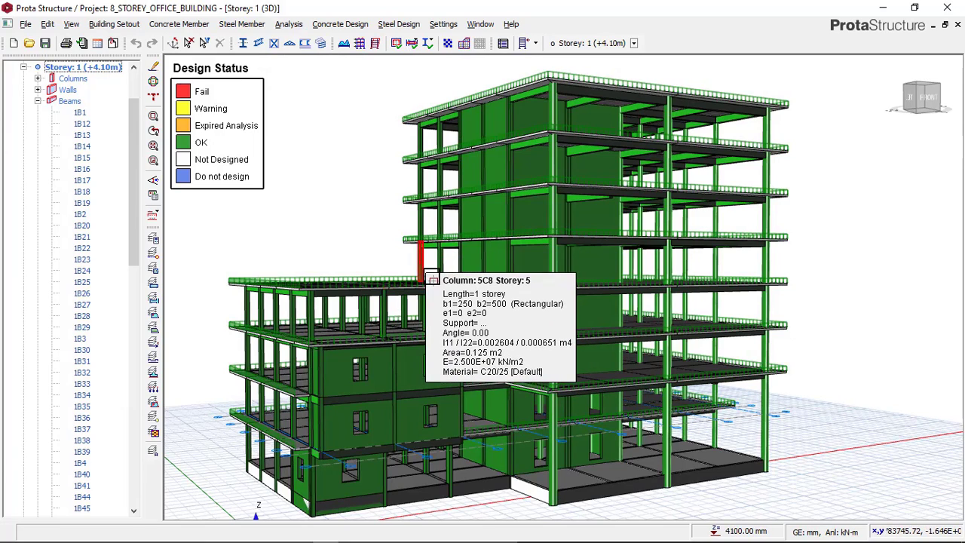
Inspect the whole building from its left and front sides, and from above, for the members' design status
mouse_move(434, 269)
mouse_down()
mouse_move(425, 258)
mouse_move(425, 270)
mouse_move(490, 268)
mouse_up()
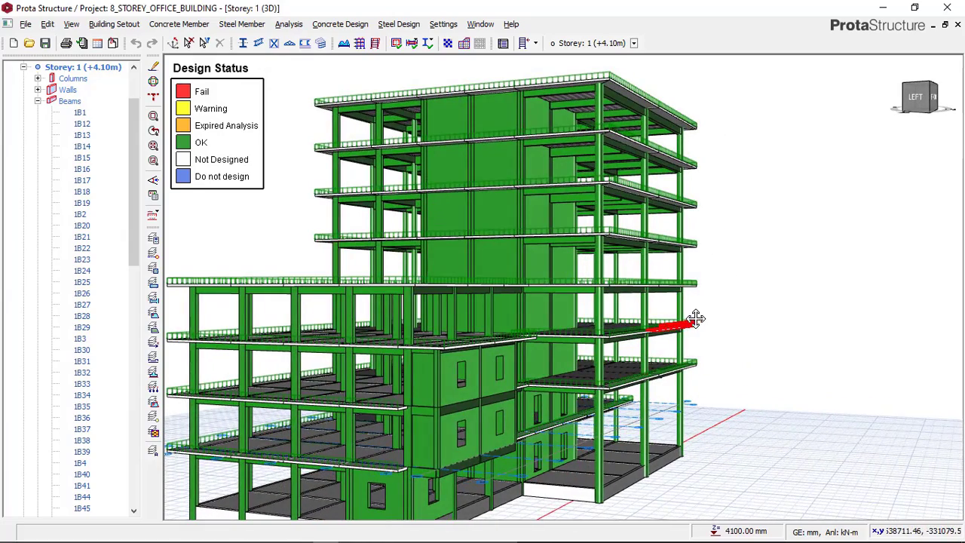
middle_drag(686, 321, 748, 313)
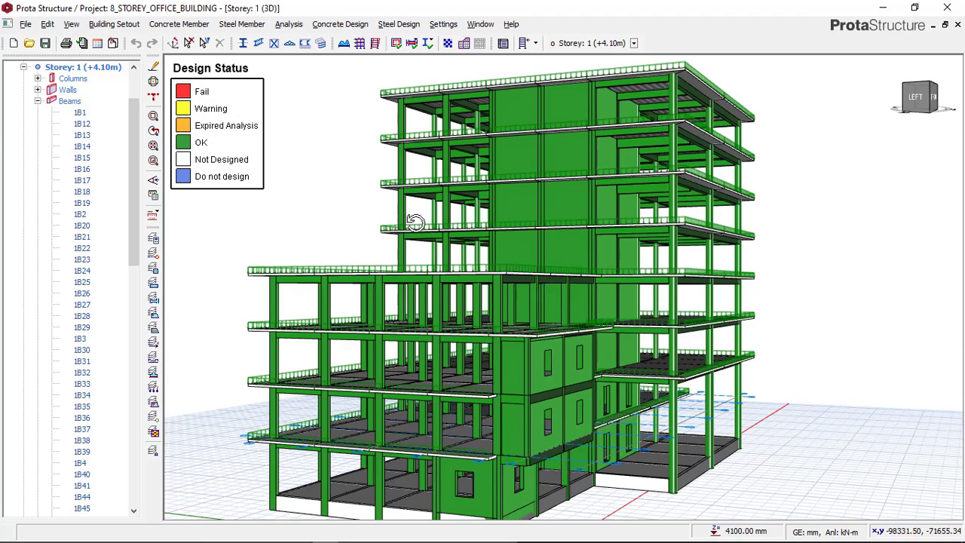
mouse_move(415, 223)
mouse_down()
mouse_move(440, 224)
mouse_move(344, 228)
mouse_up()
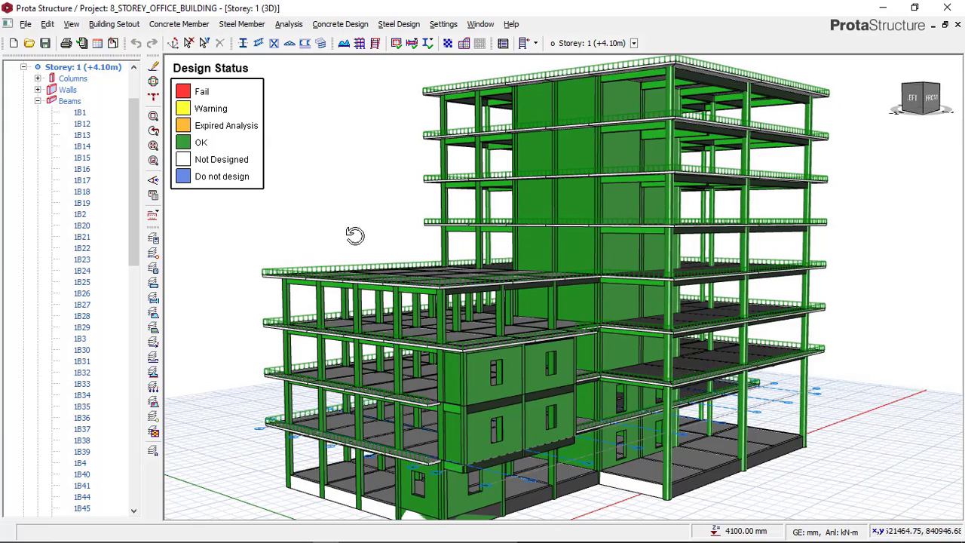
drag(354, 236, 347, 235)
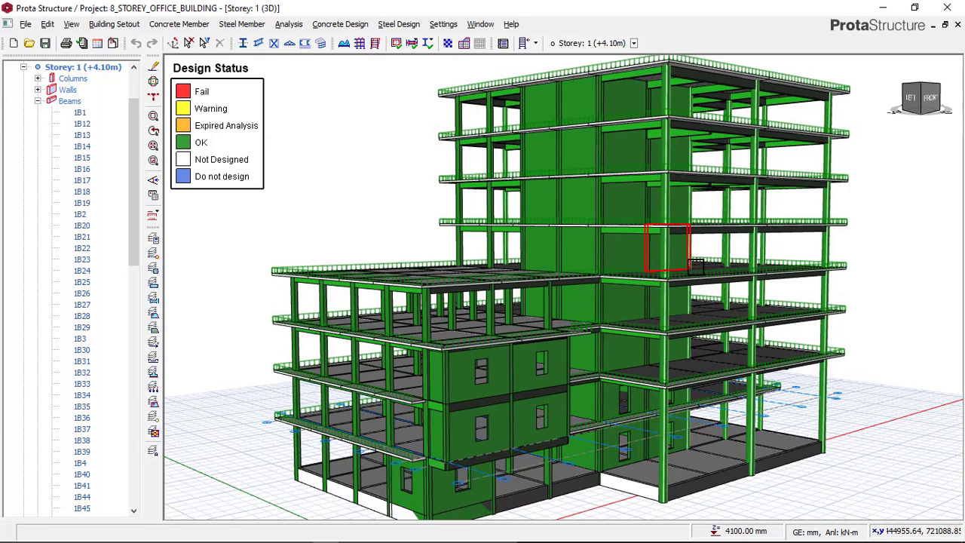
drag(685, 274, 688, 283)
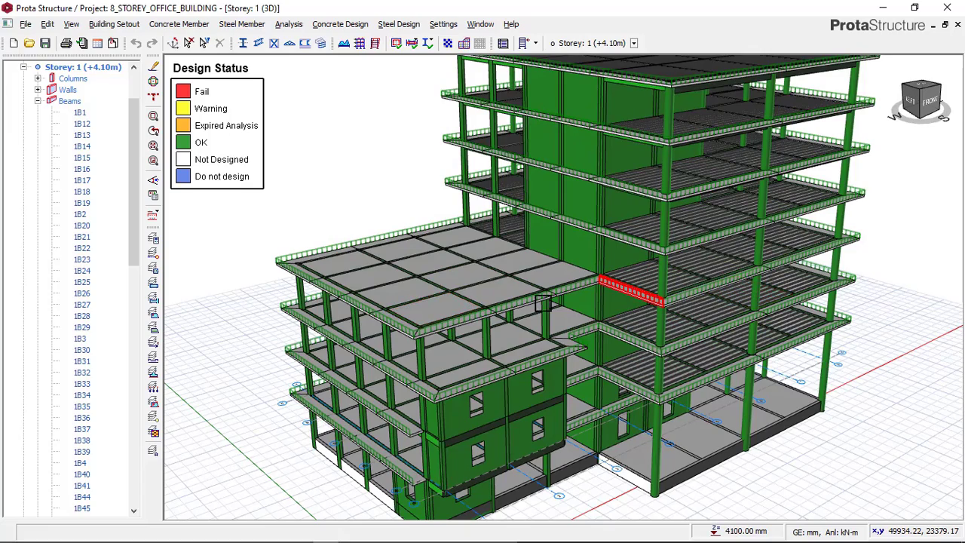
middle_drag(495, 280, 498, 268)
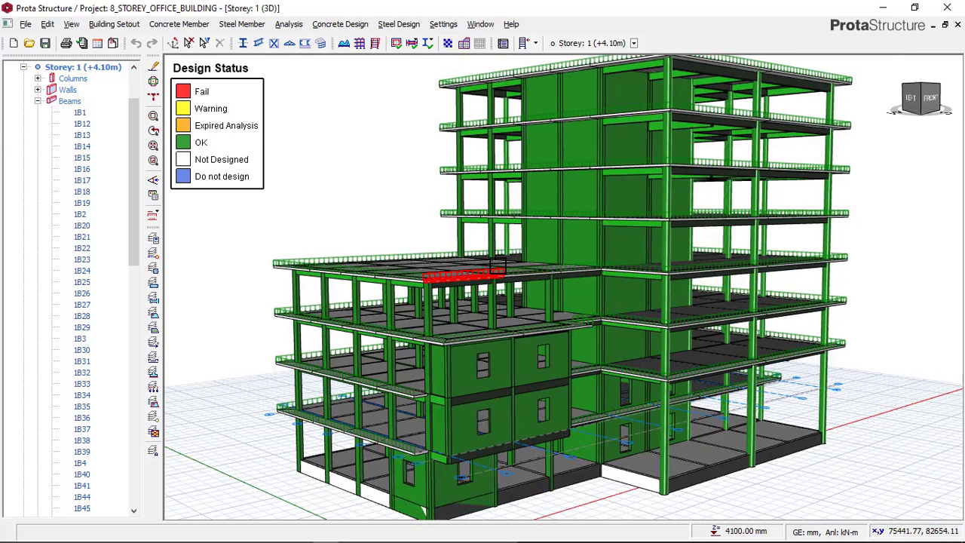
Examine the columns, walls with window openings and beams of the low wing on Storeys 1 to 4 in 3D
mouse_move(496, 162)
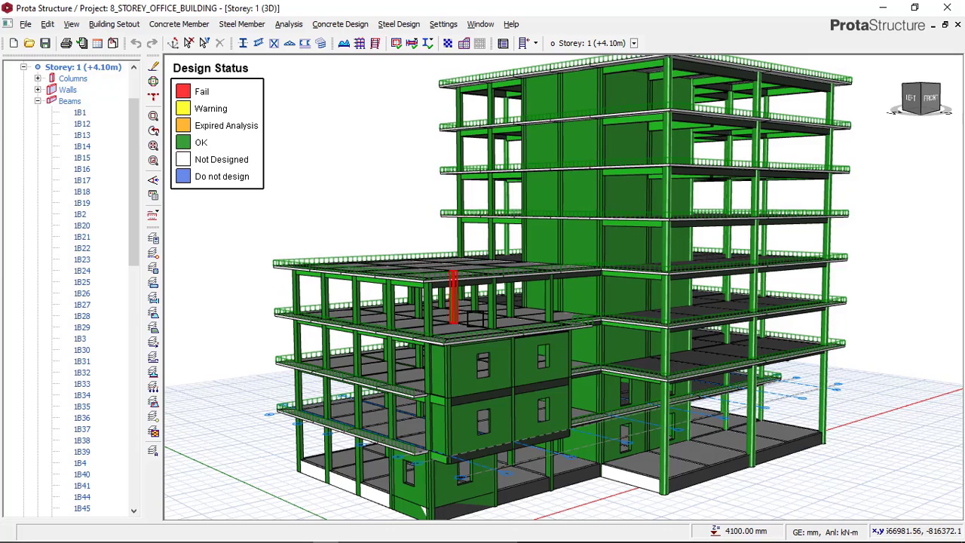
middle_drag(475, 284, 477, 255)
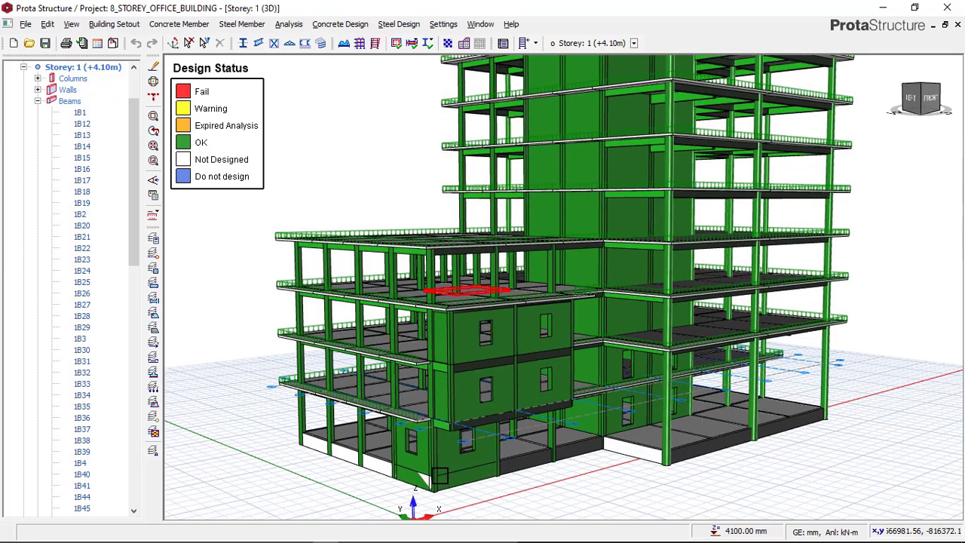
mouse_move(443, 479)
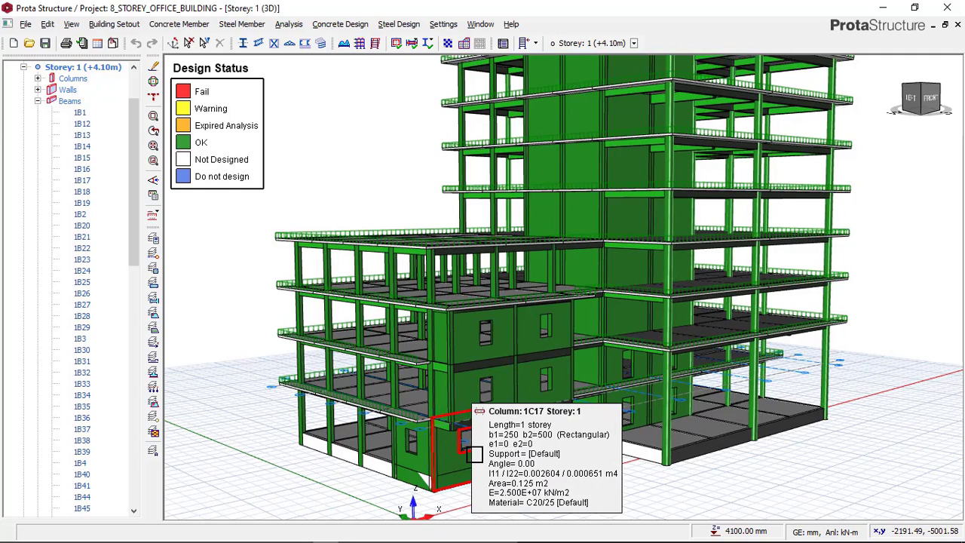
mouse_move(475, 455)
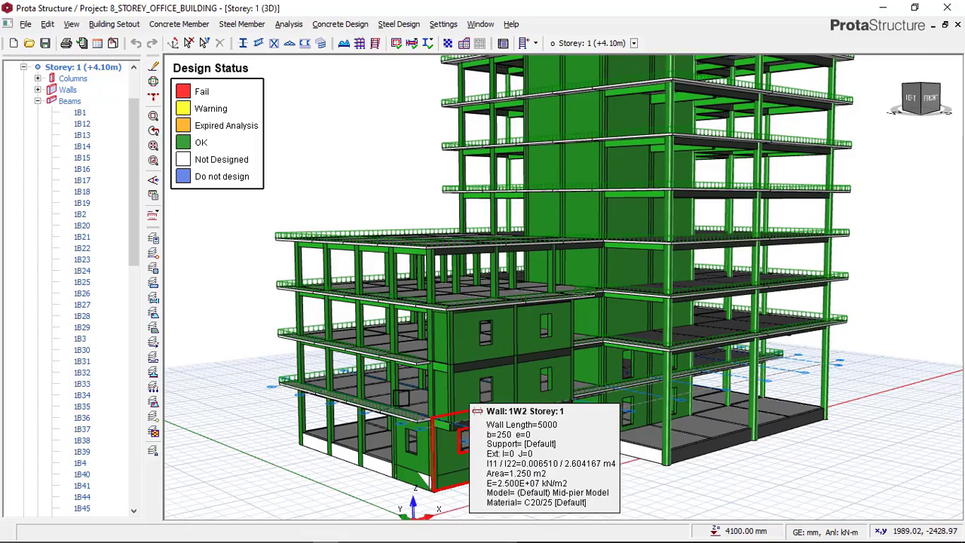
mouse_move(399, 392)
shift+middle_down()
mouse_move(461, 388)
mouse_move(398, 392)
shift+middle_up()
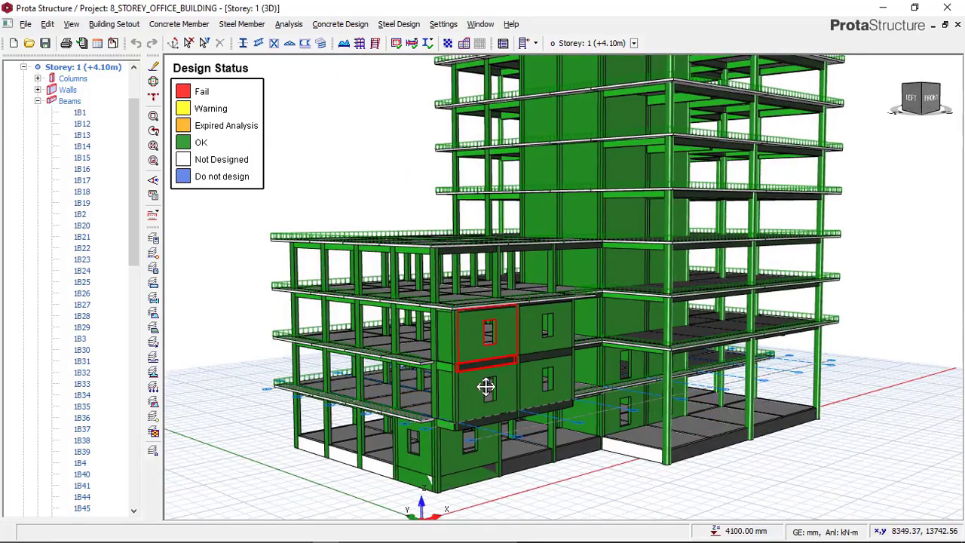
middle_drag(486, 387, 494, 364)
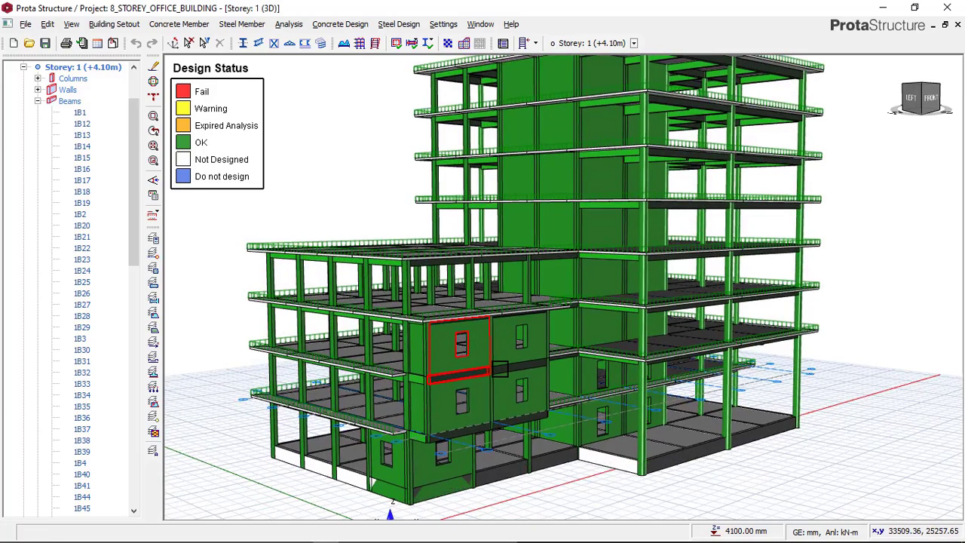
mouse_move(499, 368)
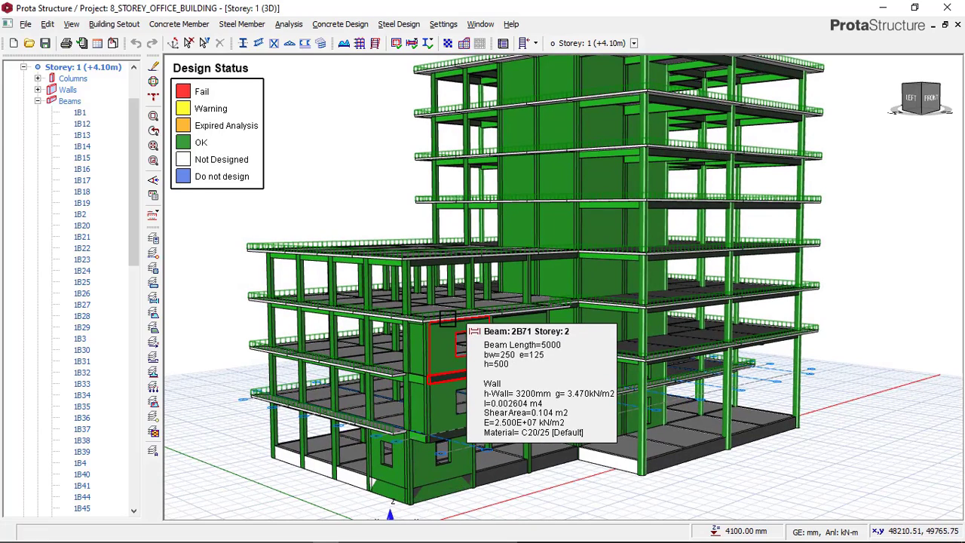
mouse_move(449, 304)
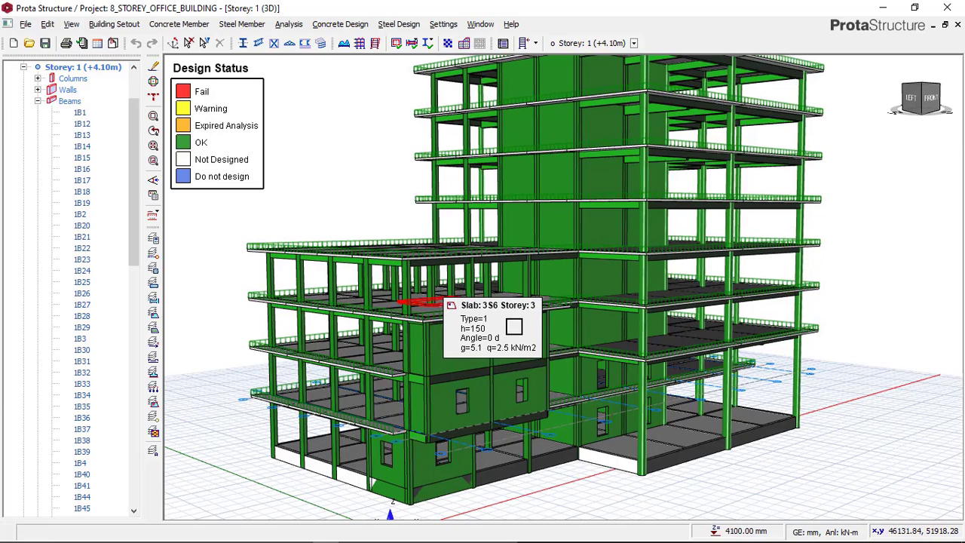
middle_drag(465, 272, 462, 283)
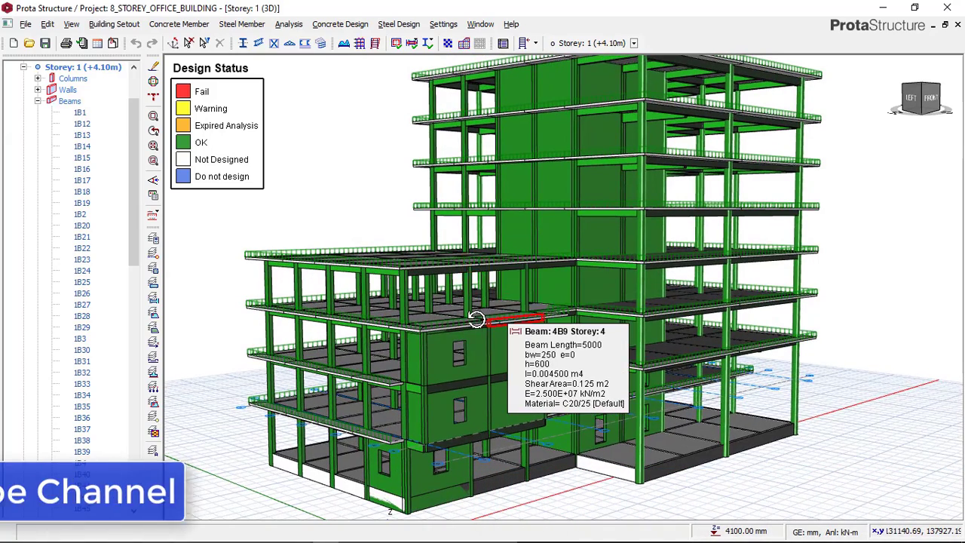
mouse_move(477, 320)
shift+middle_down()
mouse_move(468, 319)
mouse_move(488, 324)
shift+middle_up()
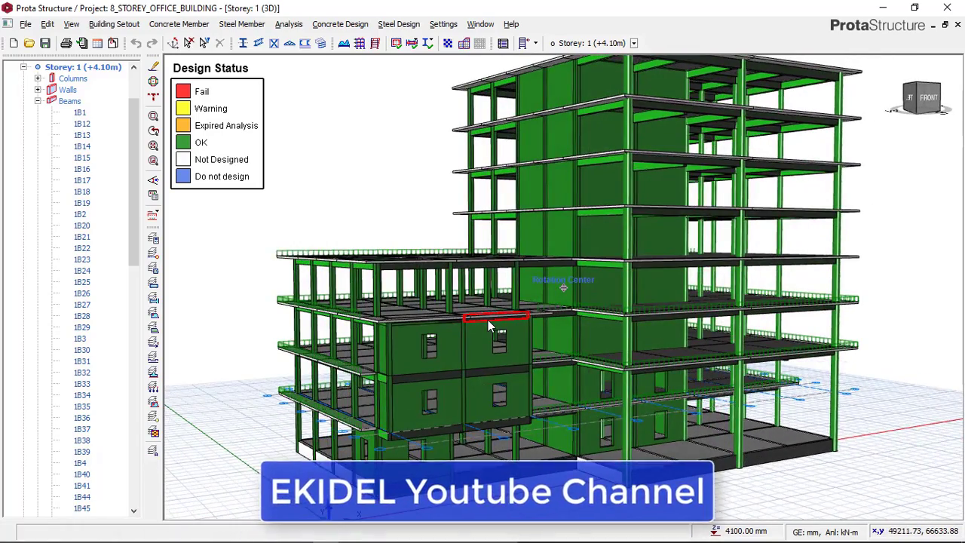